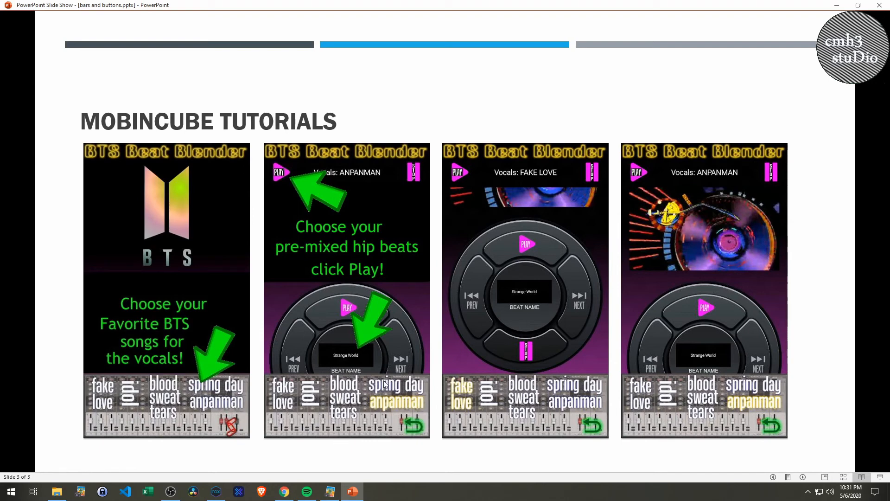
- Switch to the Mobincube project in Chrome and close the classic editor to return to the app's screen list
left_click(278, 495)
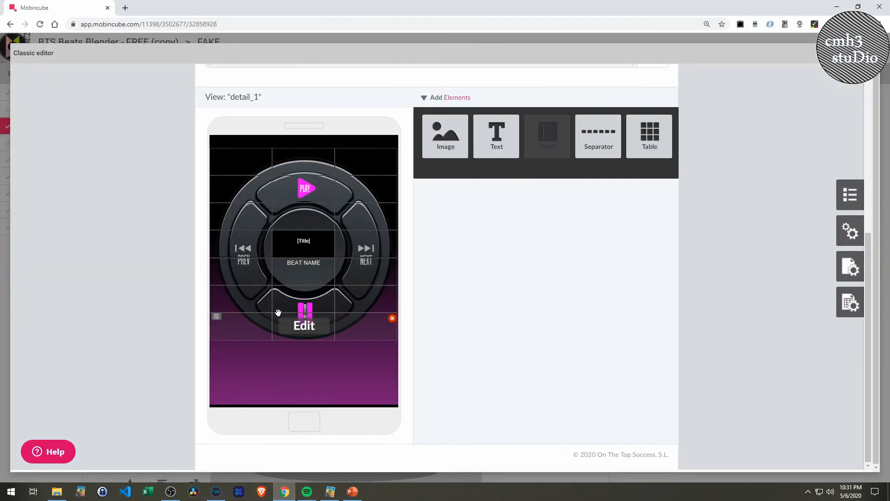
mouse_move(301, 245)
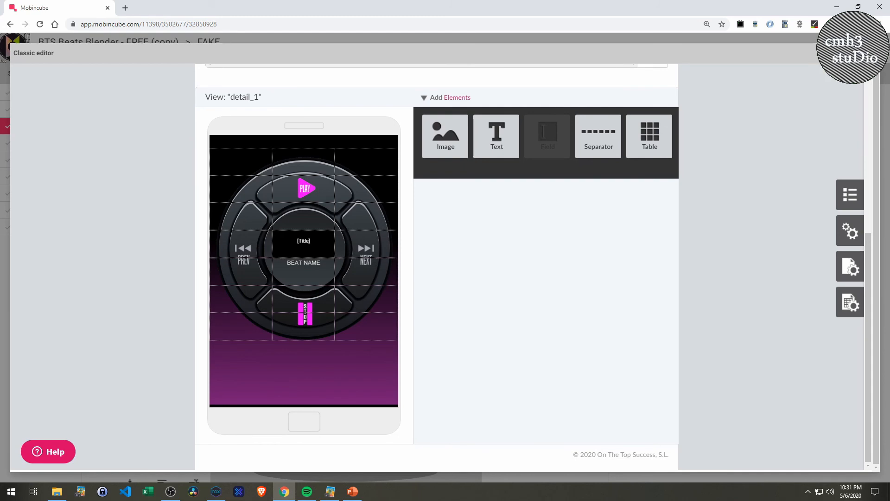
left_click(869, 53)
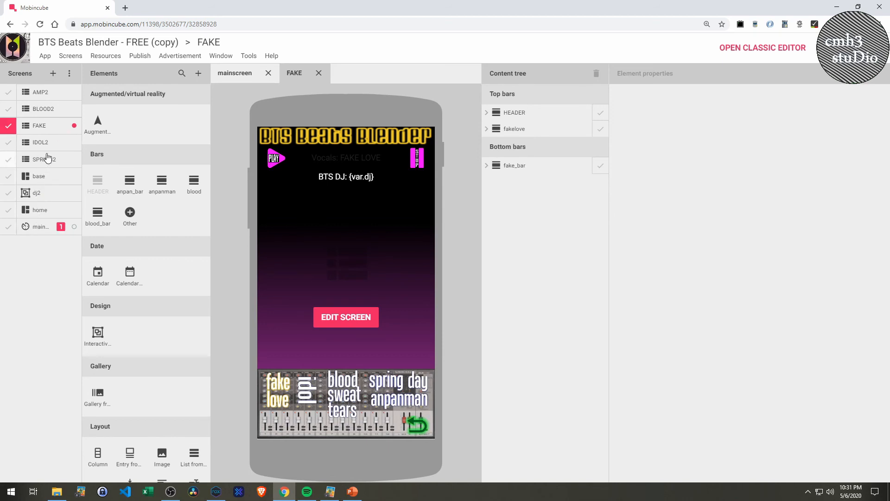
- Look through the AMP2, BLOOD2, FAKE, IDOL2 and SPRING2 screens of the app
left_click(42, 93)
left_click(41, 110)
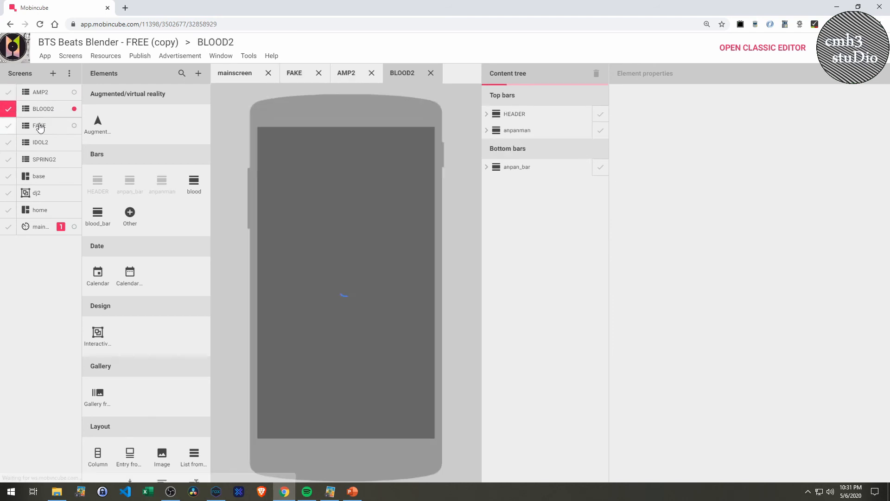
left_click(40, 127)
left_click(42, 143)
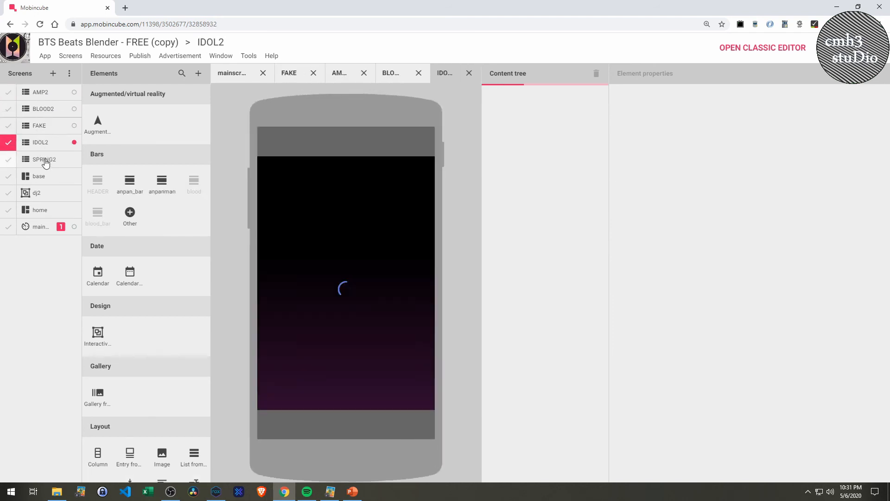
left_click(45, 161)
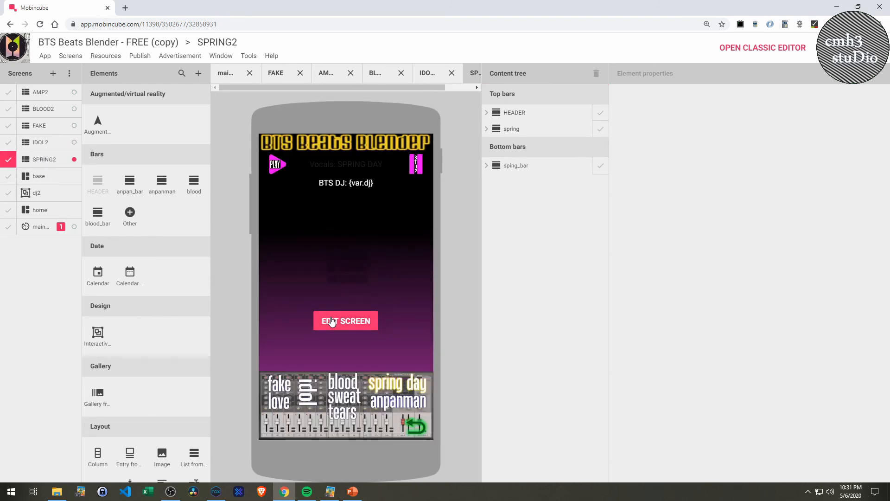
- Open the FAKE screen for editing and display its detail_1 view
left_click(47, 128)
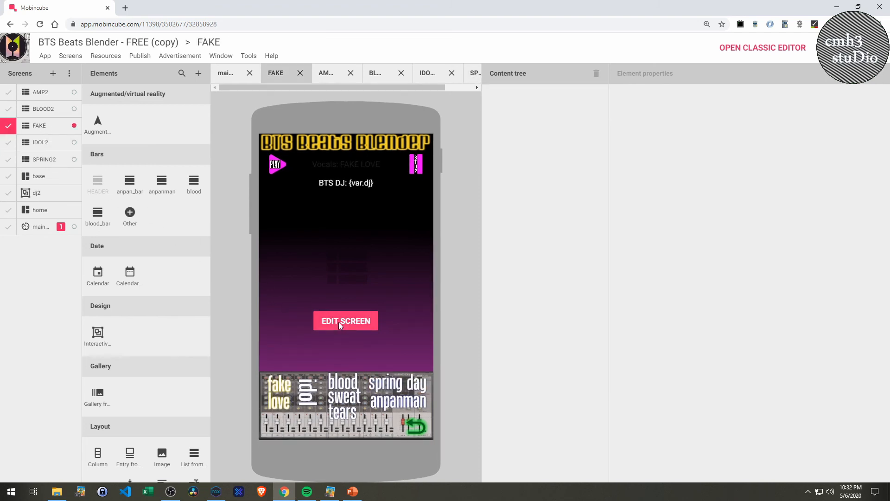
left_click(338, 322)
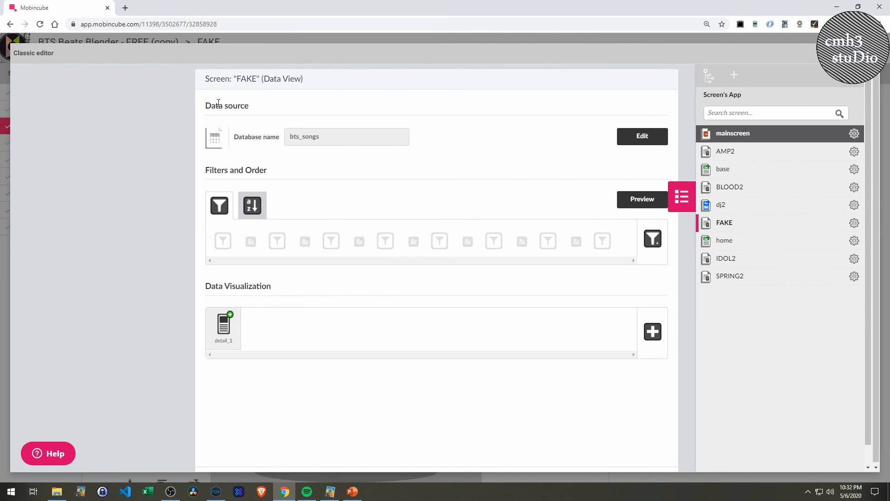
left_click(224, 328)
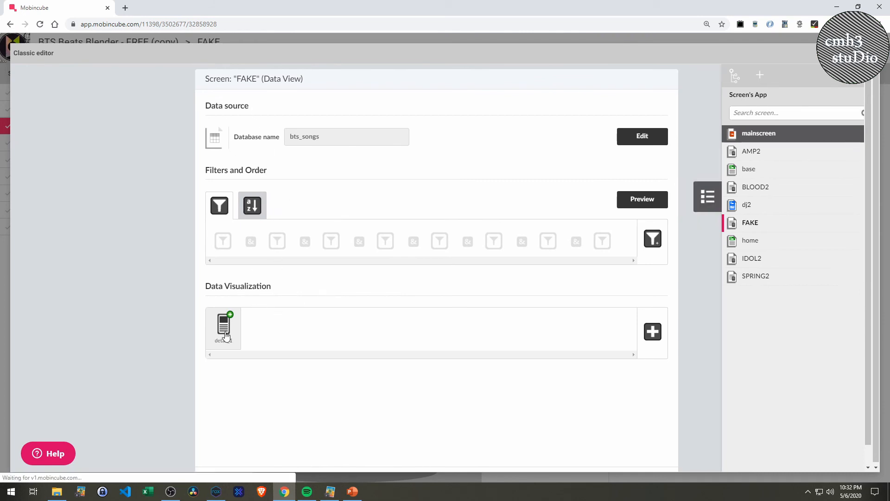
scroll(358, 313, "down", 2)
scroll(358, 313, "down", 4)
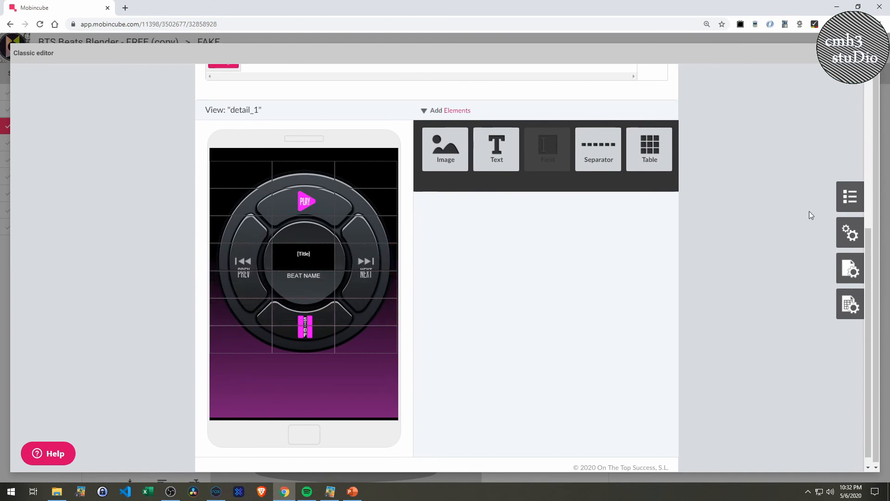
- Open the IDOL2 screen and examine the video and player layout in its detail_1 view
left_click(850, 196)
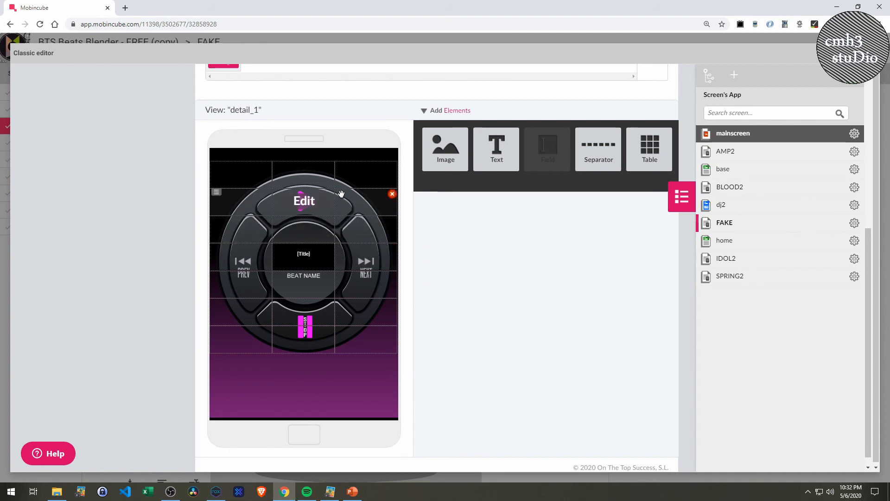
left_click(723, 263)
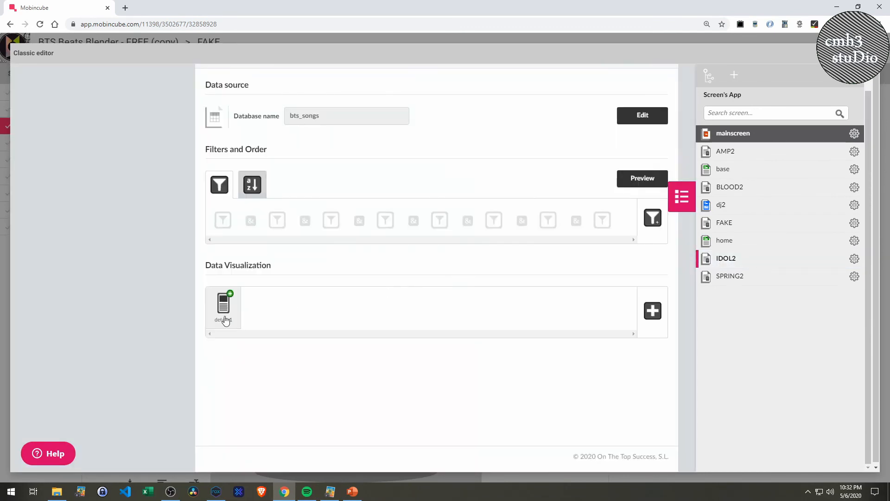
left_click(224, 316)
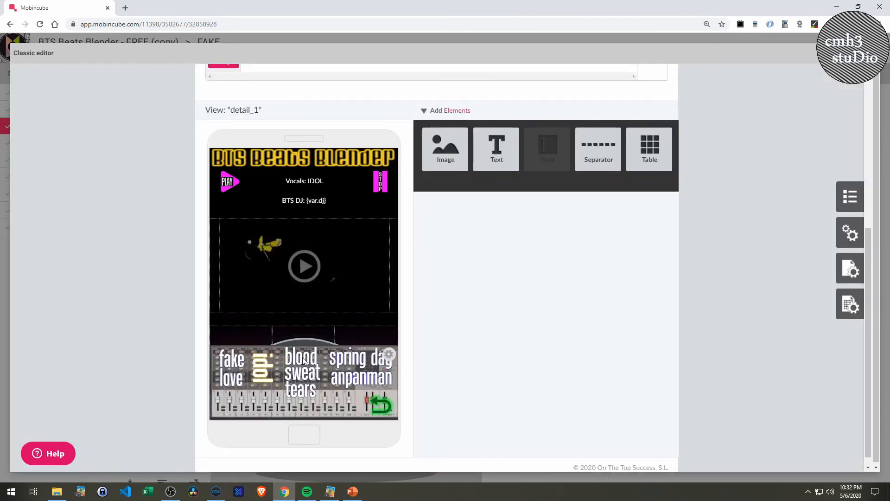
scroll(323, 249, "up", 2)
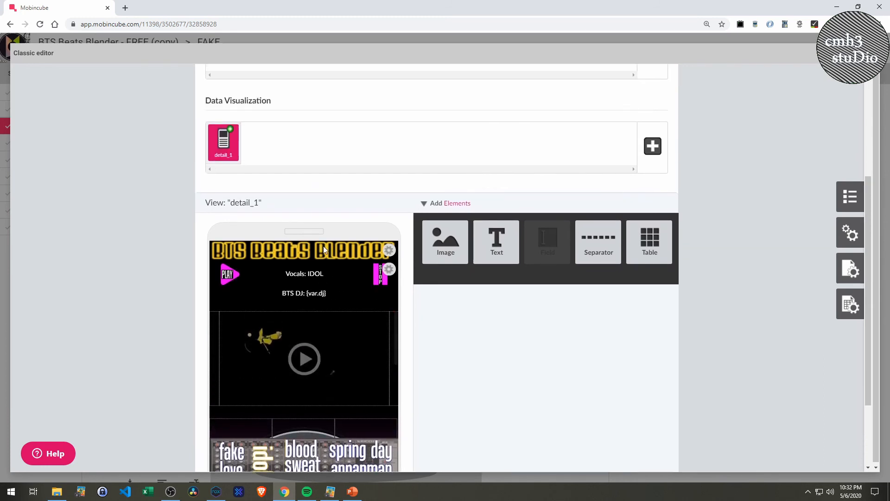
scroll(342, 314, "down", 1)
scroll(342, 323, "up", 1)
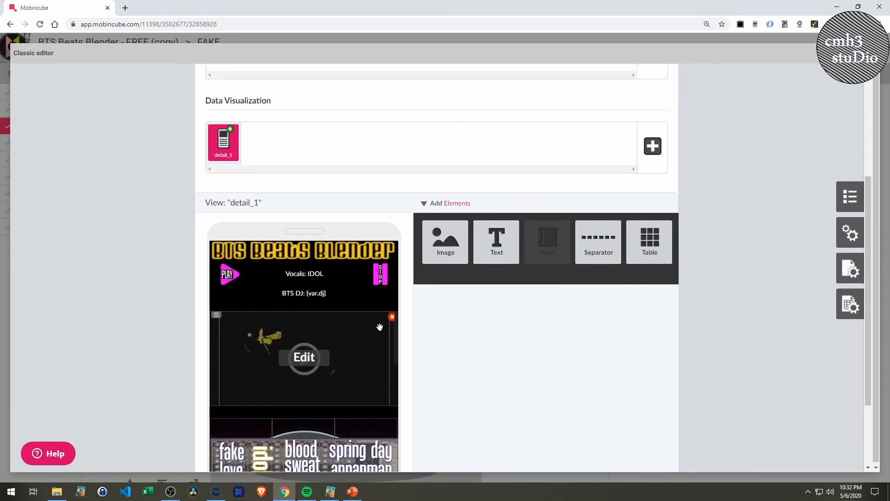
scroll(404, 332, "down", 2)
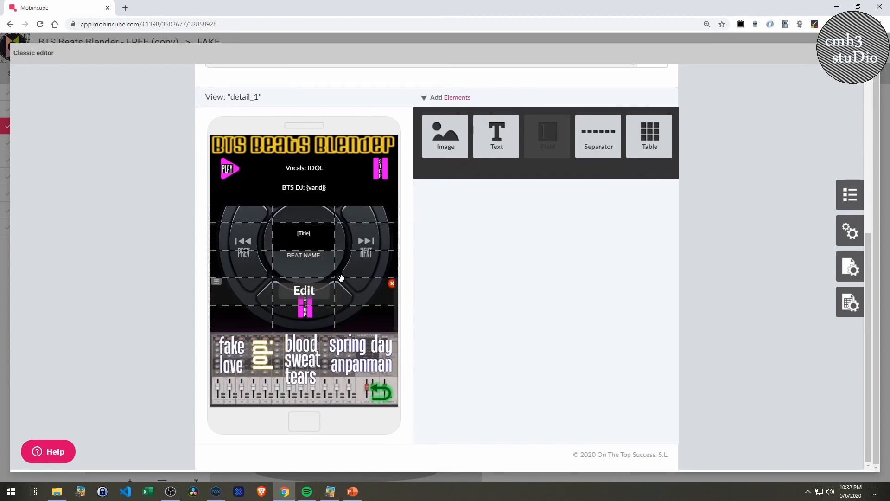
scroll(341, 278, "up", 1)
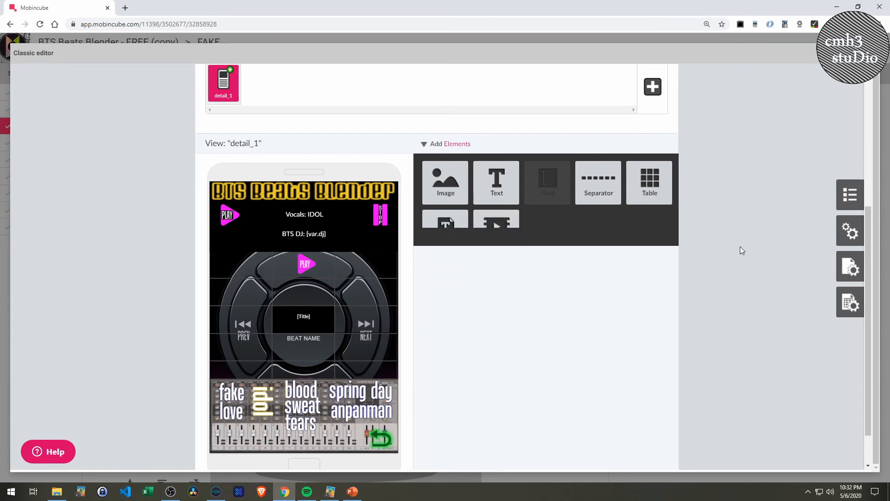
- Remove the idol, idol_bar and HEADER bars from the IDOL2 screen
left_click(844, 268)
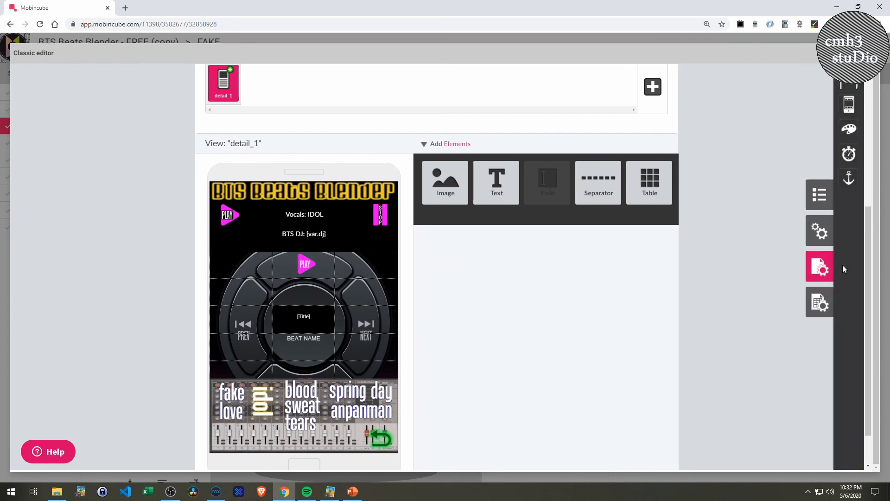
left_click(828, 237)
left_click(817, 266)
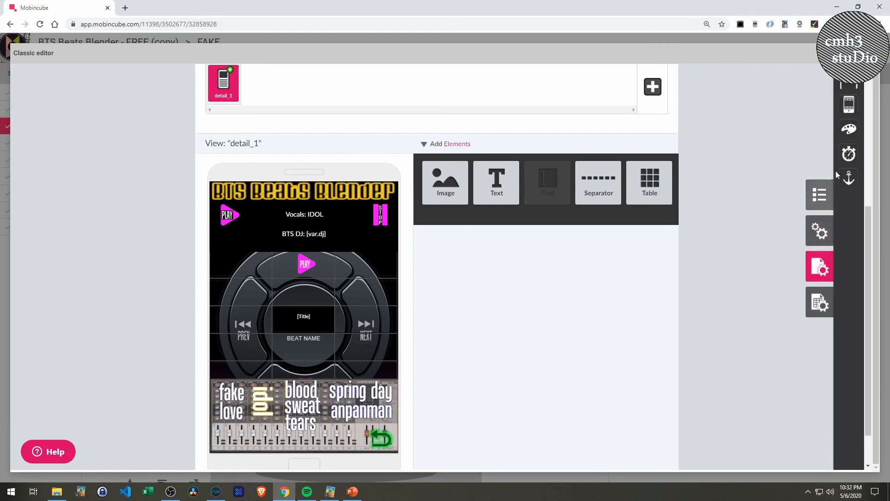
left_click(848, 108)
mouse_move(786, 299)
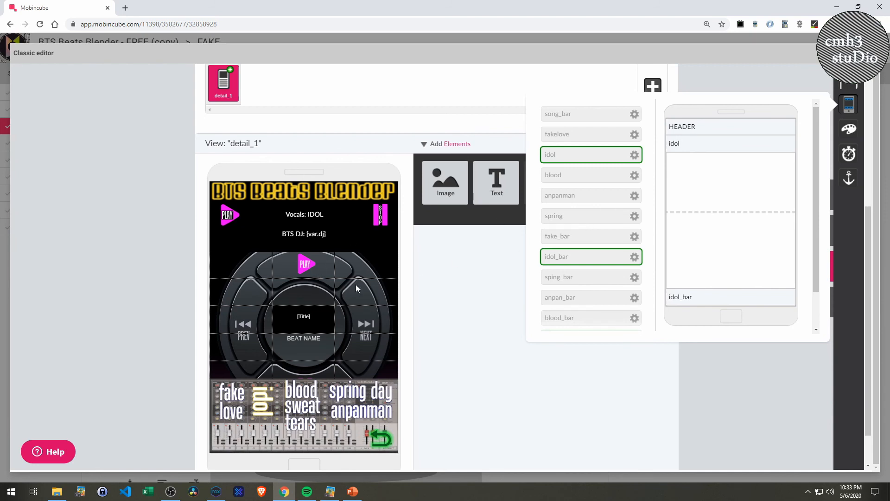
scroll(365, 296, "up", 1)
scroll(371, 308, "down", 2)
scroll(362, 357, "down", 1)
mouse_move(782, 148)
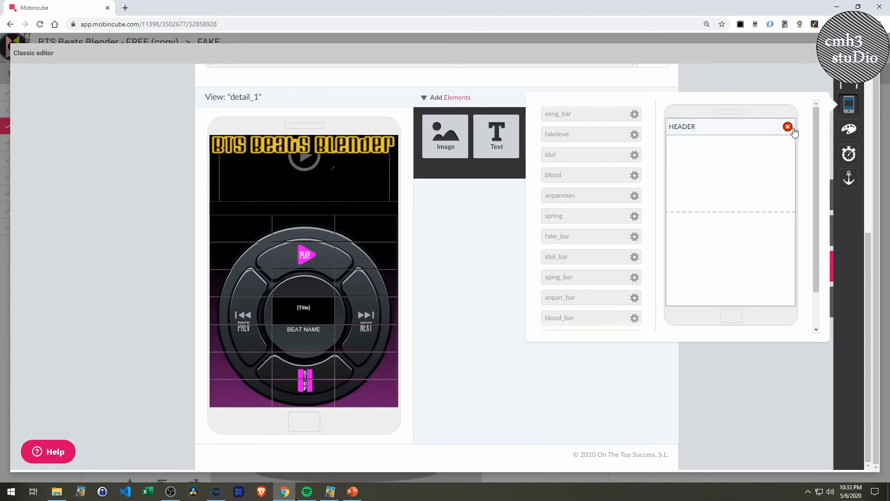
left_click(788, 129)
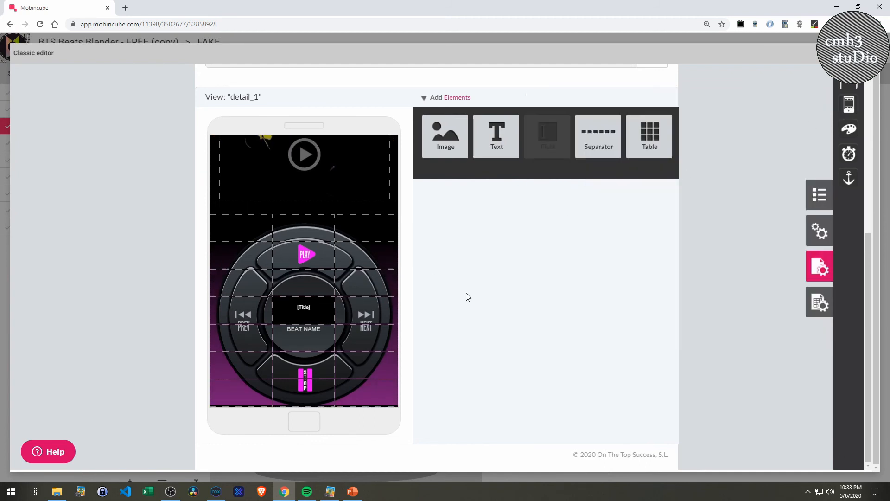
- Delete the video element above the round player in IDOL2's detail_1 view
scroll(394, 278, "up", 3)
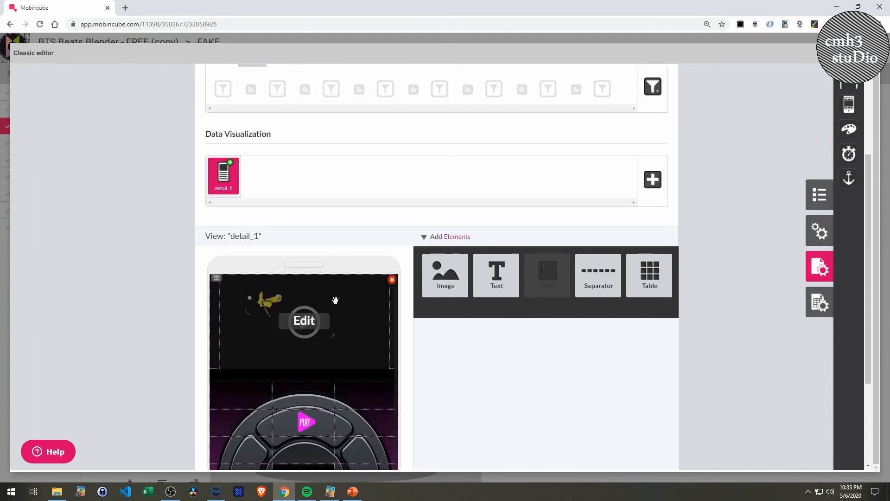
left_click(392, 280)
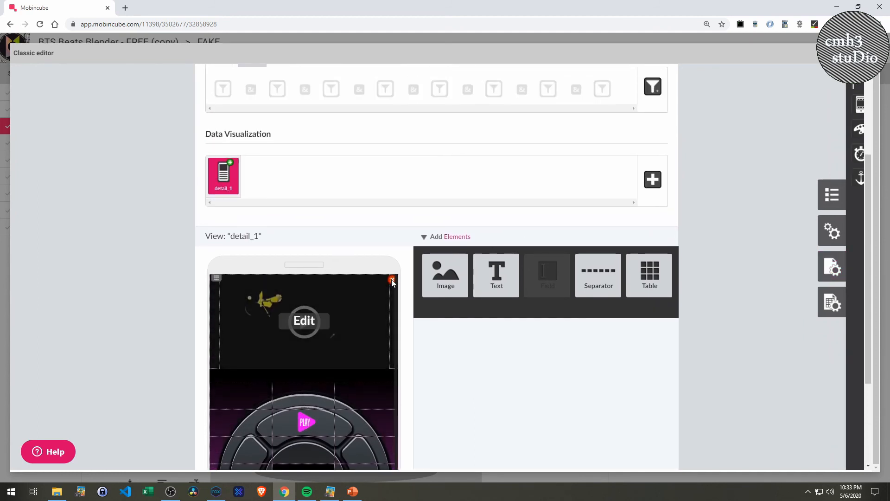
left_click(436, 288)
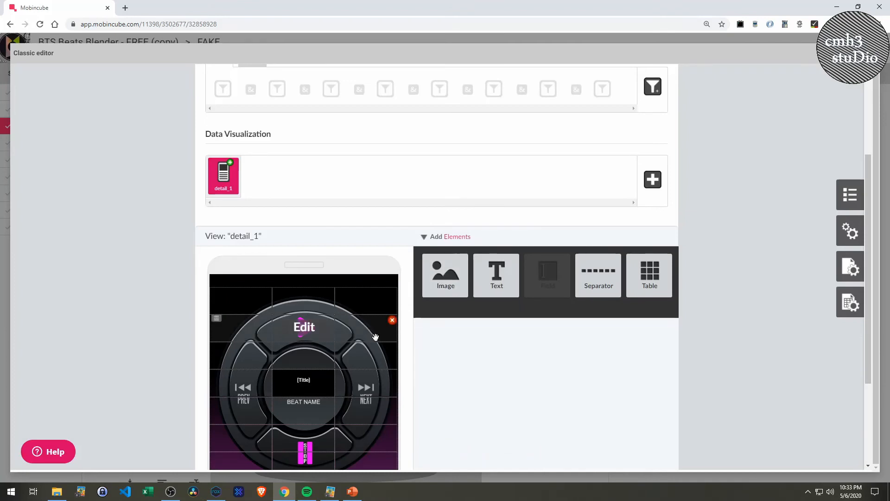
- Examine the table rows that make up the round player, from the empty top row down to the STOP button row
scroll(401, 350, "down", 3)
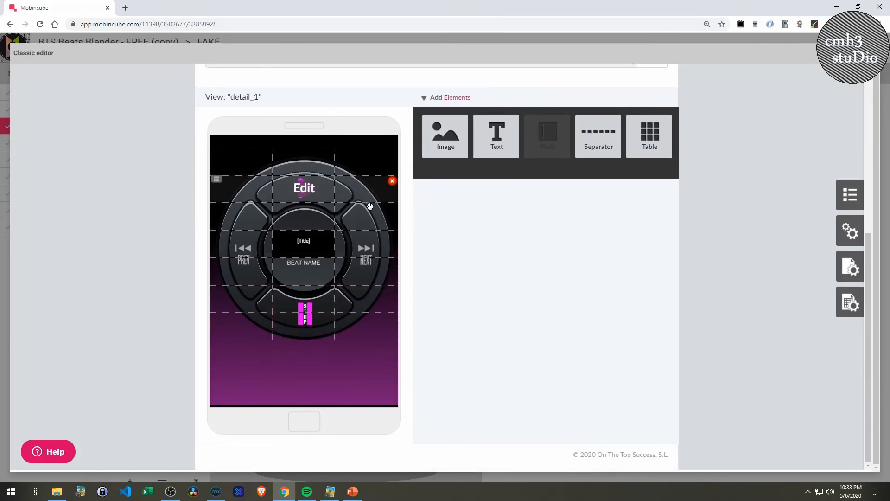
mouse_move(657, 152)
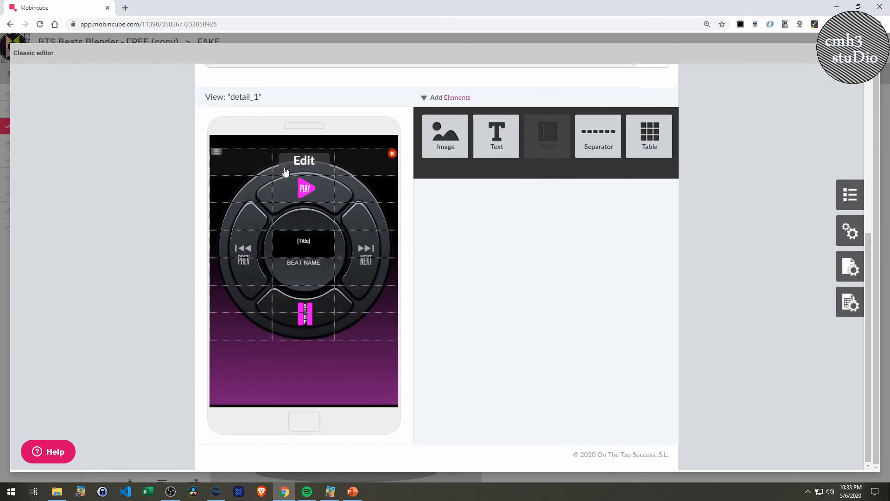
left_click(301, 167)
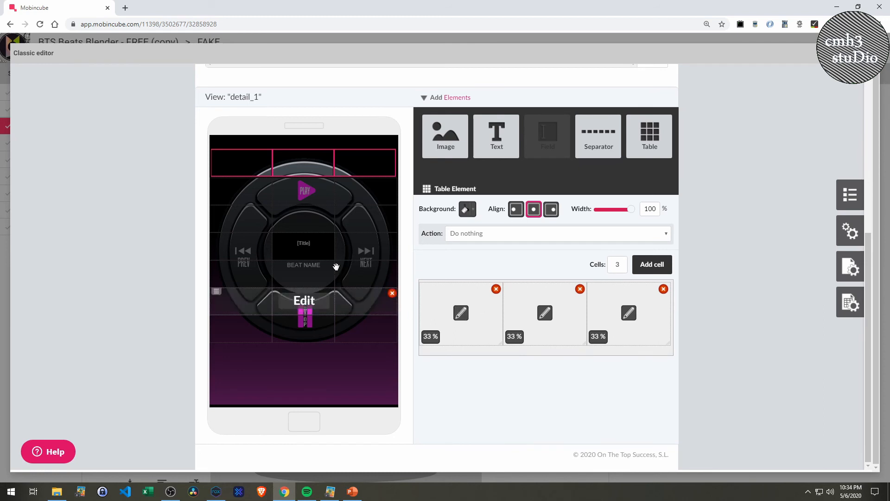
left_click(306, 193)
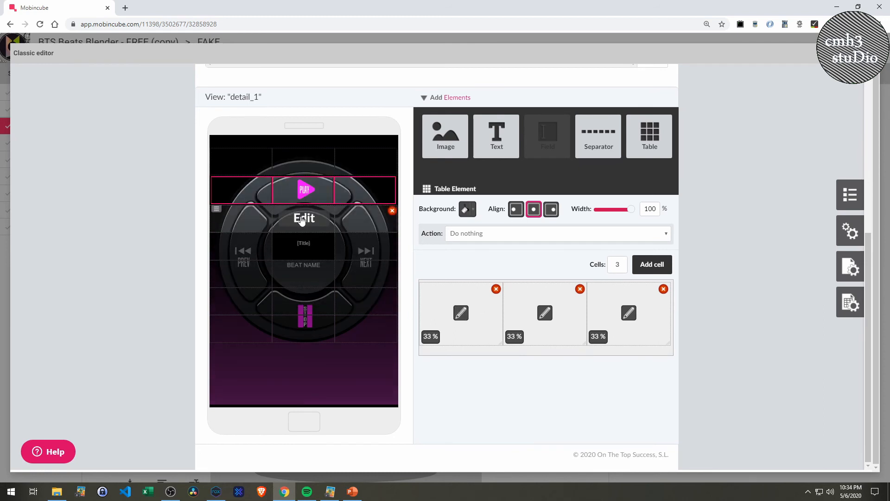
left_click(304, 251)
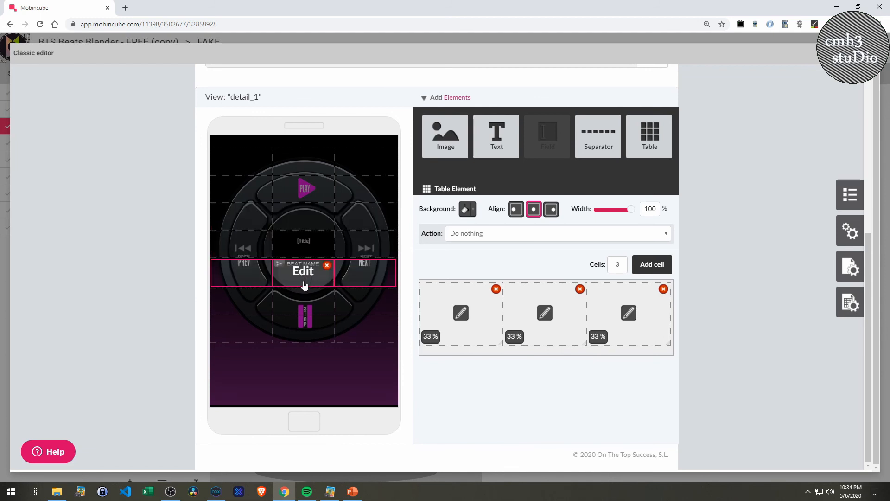
left_click(304, 301)
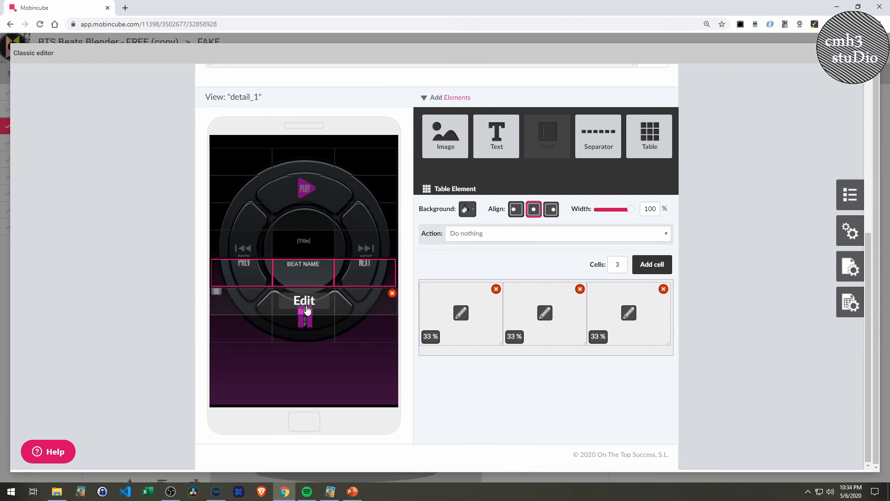
left_click(302, 329)
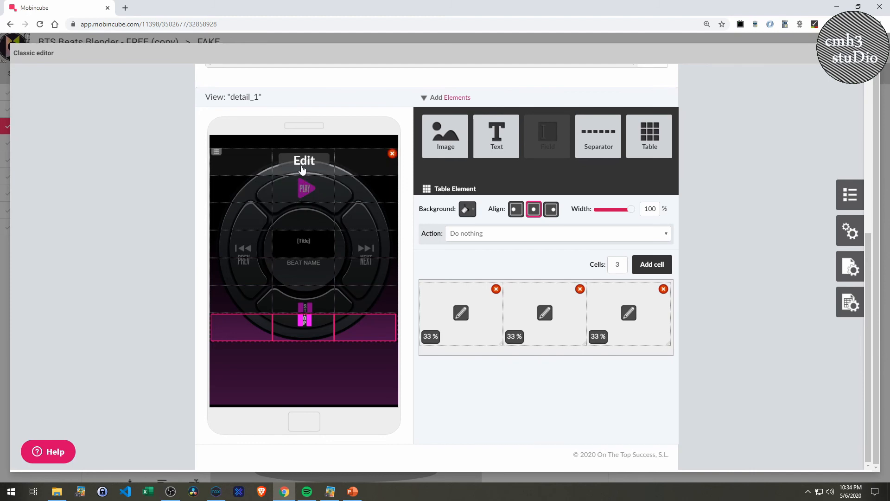
- Switch to PhotoImpact and start the slicing command on the 800x800 round player image
left_click(330, 491)
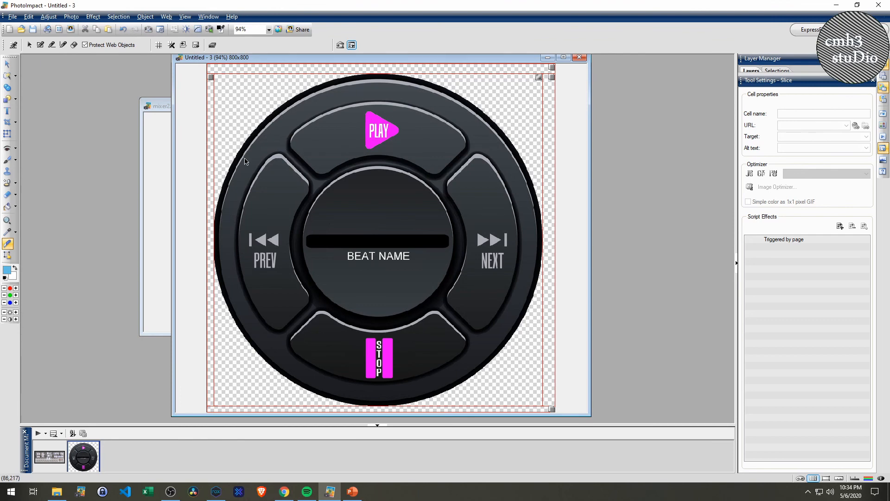
left_click(14, 44)
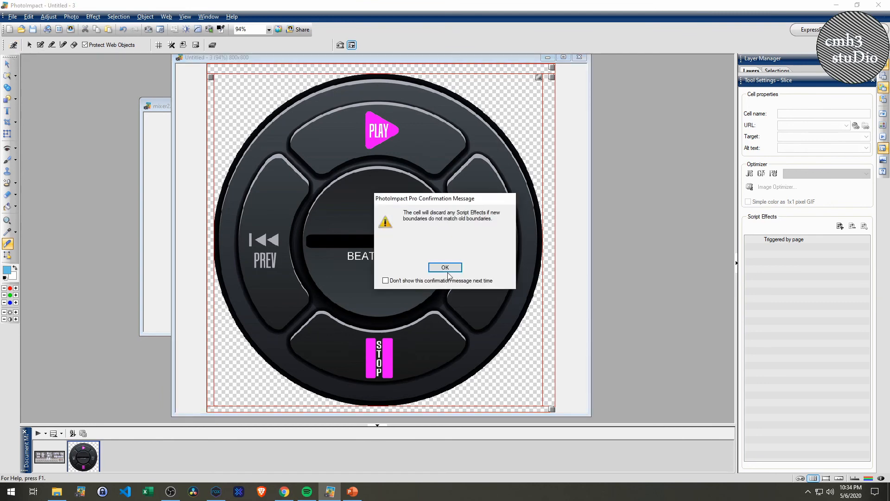
left_click(447, 271)
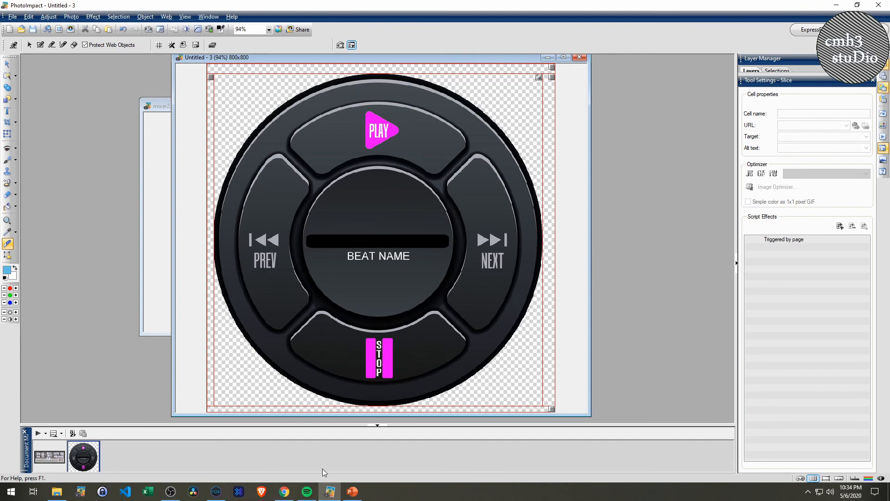
- Switch back to Mobincube in the browser and open the app's resource library
key("alt+Tab")
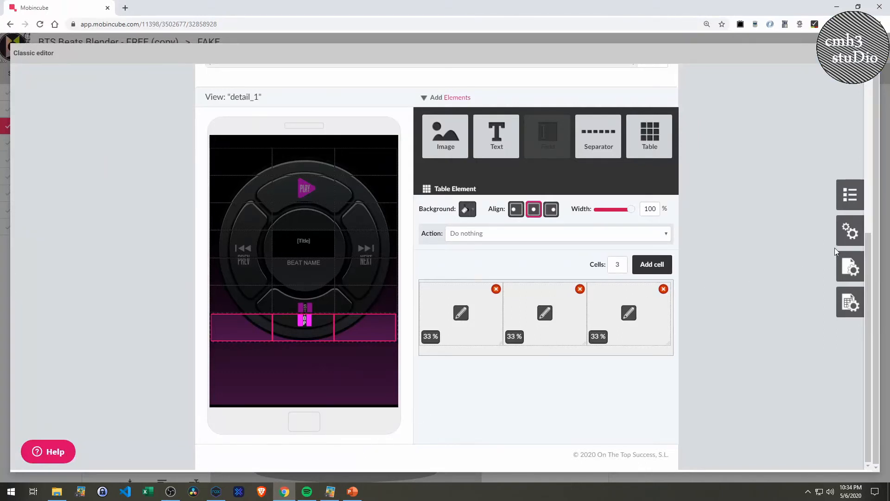
left_click(847, 266)
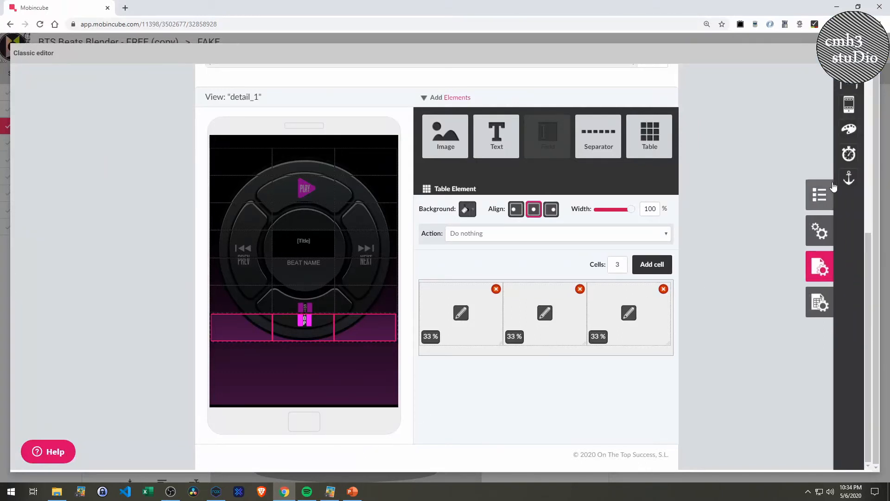
left_click(819, 230)
left_click(851, 129)
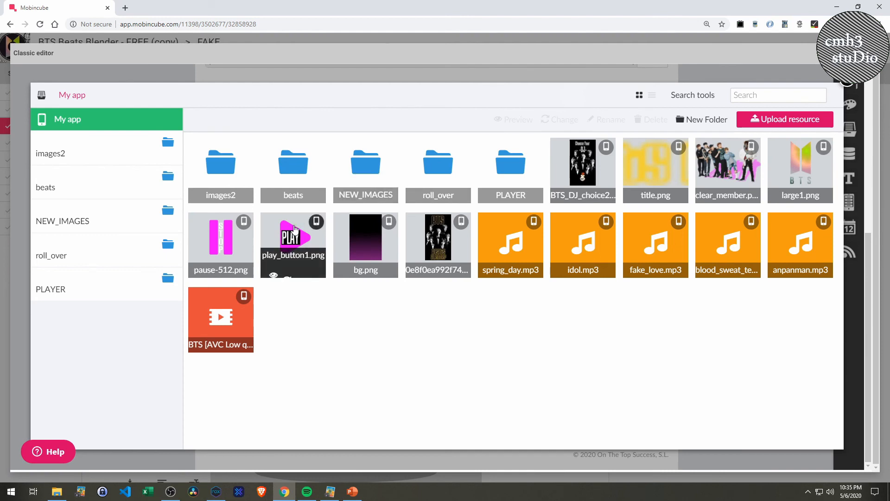
- Look through the images2, beats, NEW_IMAGES and roll_over resource folders, ending in the PLAYER folder
left_click(102, 151)
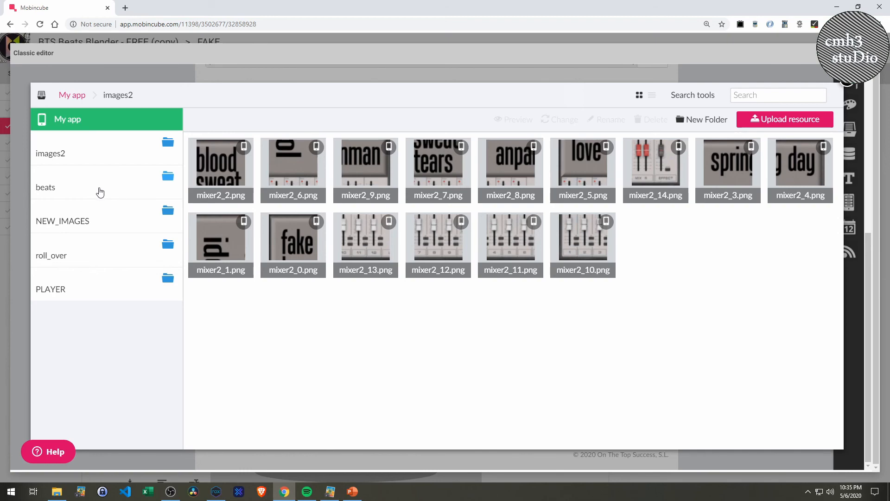
left_click(101, 192)
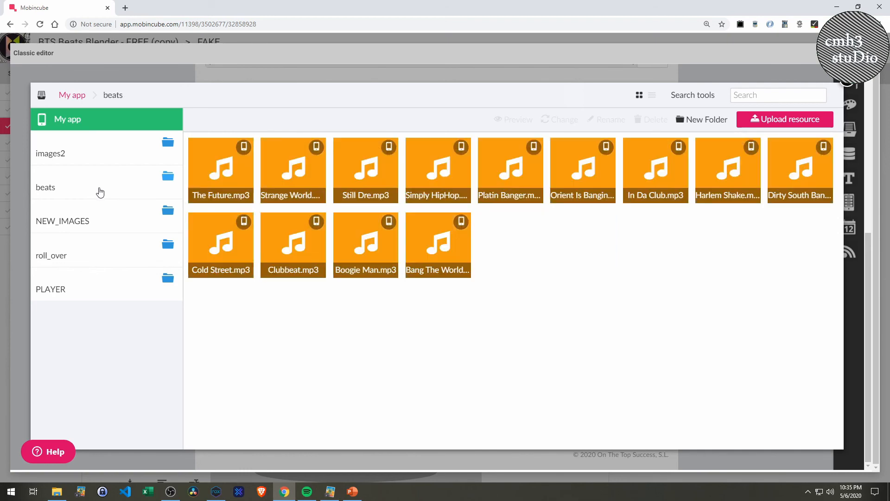
left_click(95, 221)
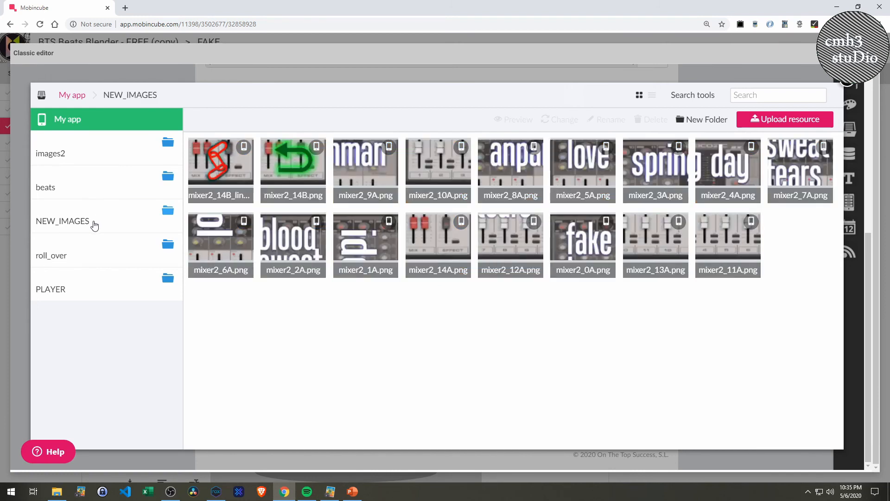
left_click(99, 254)
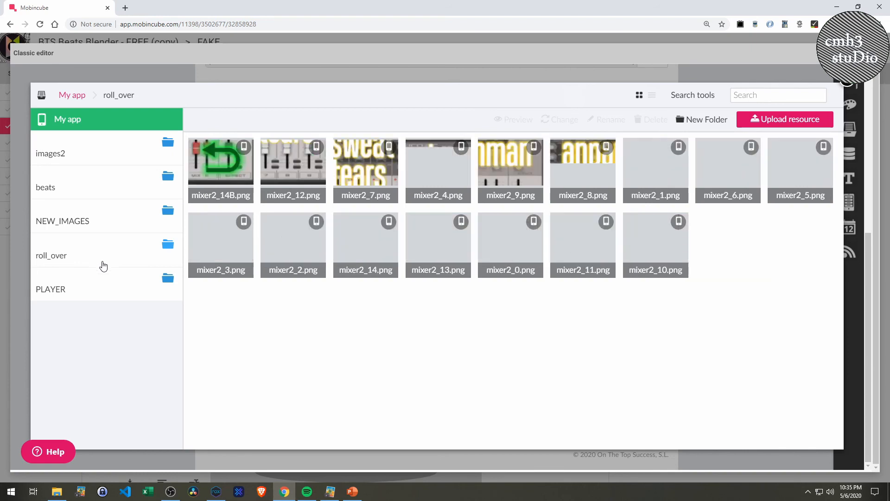
left_click(104, 295)
mouse_move(224, 279)
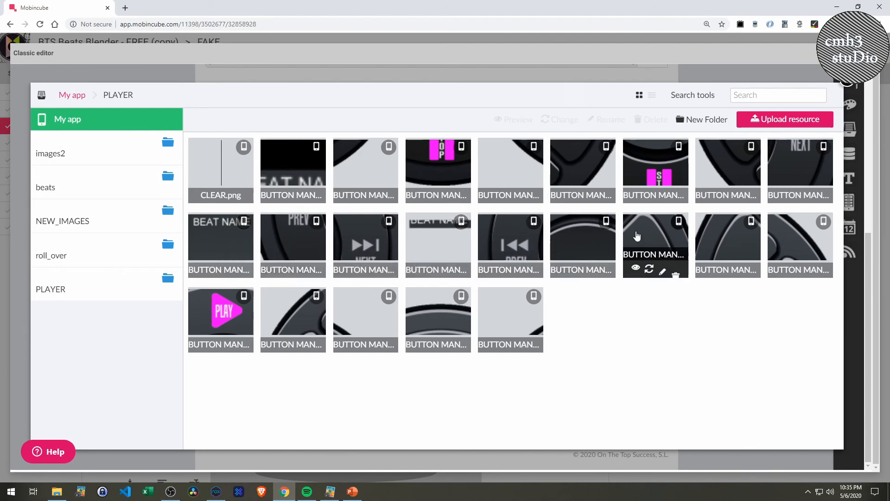
- Preview the slice images BUTTON MANAGER_7.png, BUTTON MANAGER_2.png and BUTTON MANAGER_4.png in the PLAYER folder
key("alt+Tab")
key("alt+Tab")
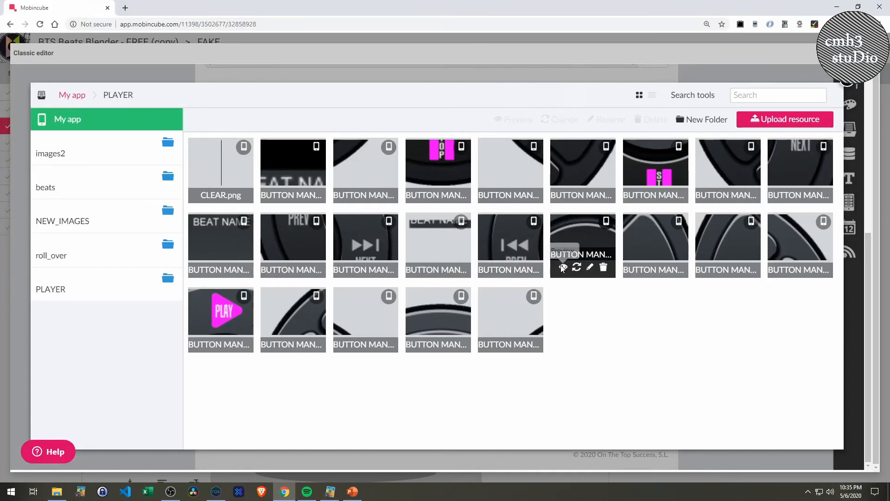
left_click(563, 267)
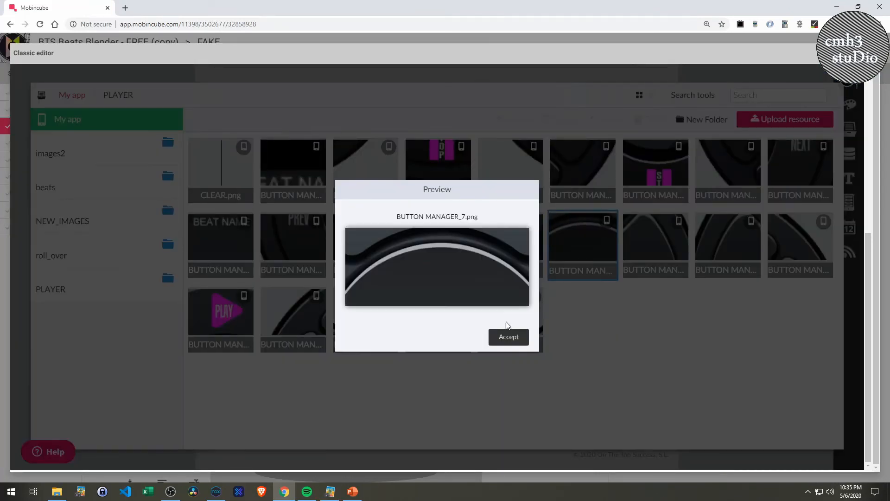
left_click(508, 338)
left_click(345, 342)
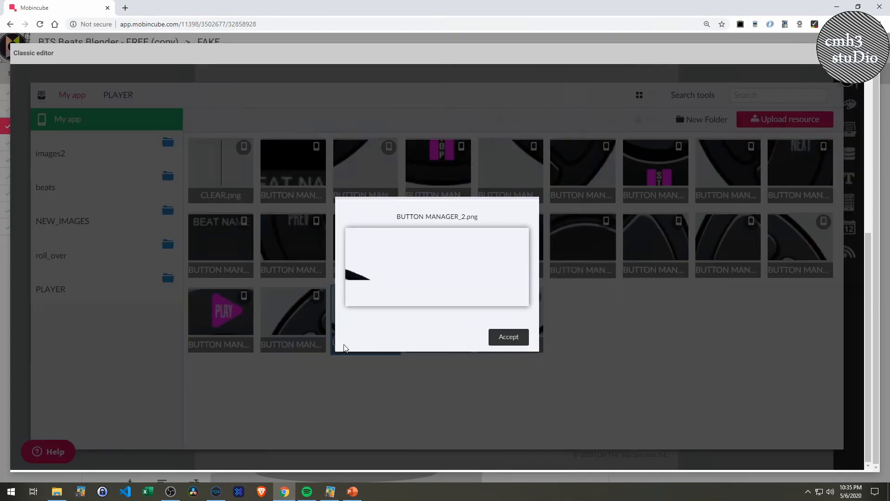
left_click(501, 343)
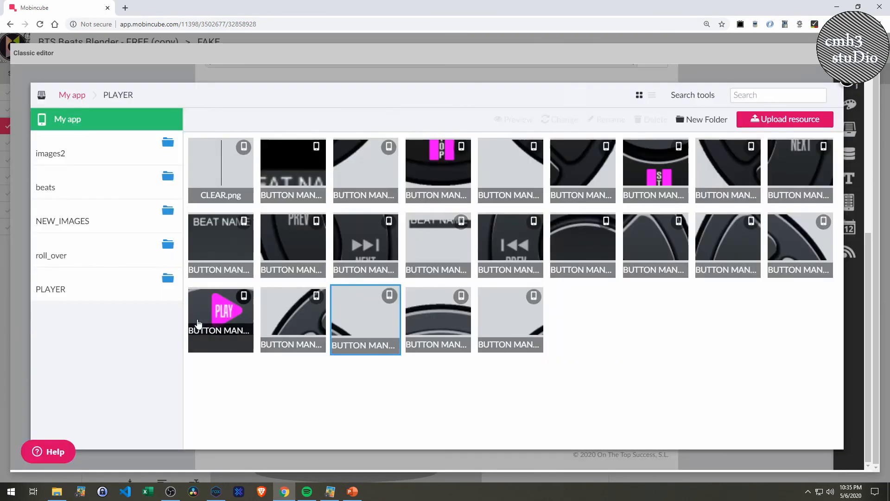
left_click(199, 343)
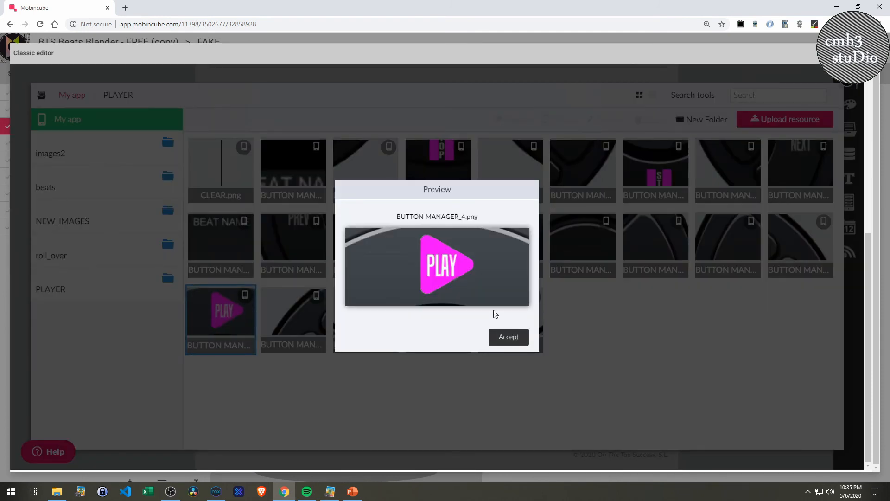
left_click(509, 336)
- Switch to PhotoImpact and draw full-width rectangular slices around the PLAY row, the PREV/NEXT row and the STOP row of the player
key("alt+Tab")
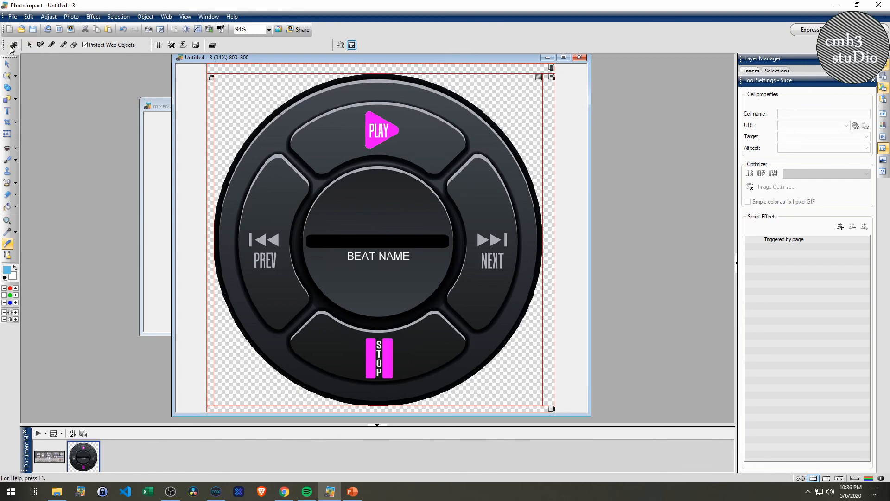
left_click(39, 46)
left_click_drag(222, 114, 542, 163)
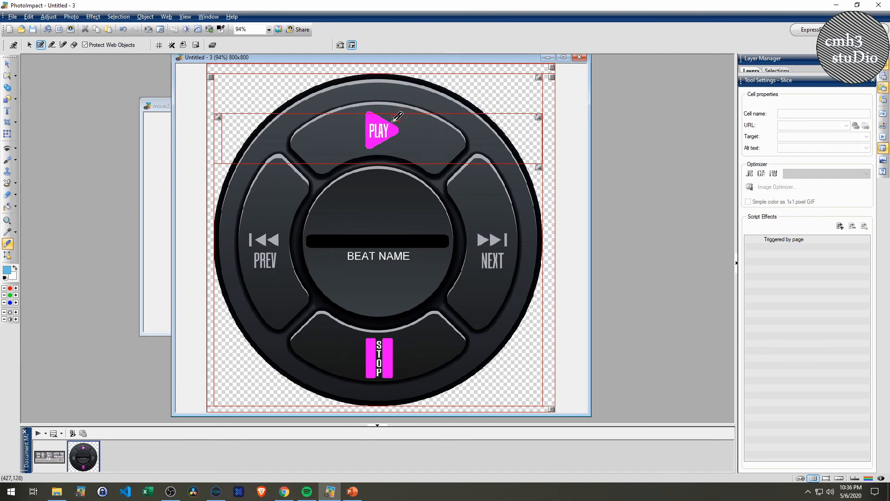
left_click_drag(218, 218, 540, 279)
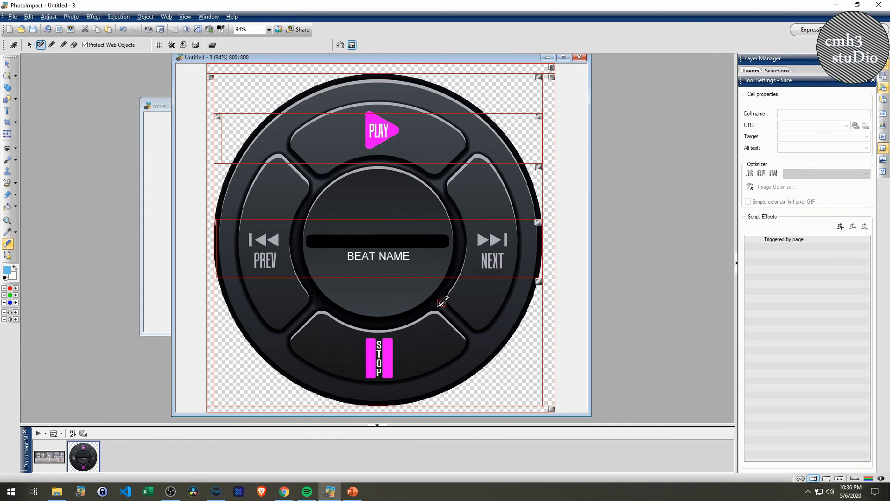
left_click_drag(214, 328, 542, 380)
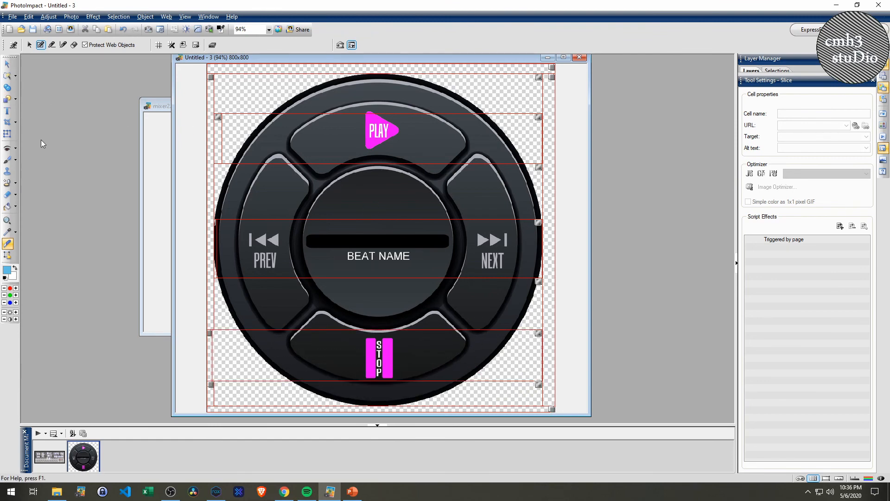
- Try splitting the rows into three columns with two vertical slice lines close to the PLAY and STOP icons
left_click(63, 45)
left_click(335, 395)
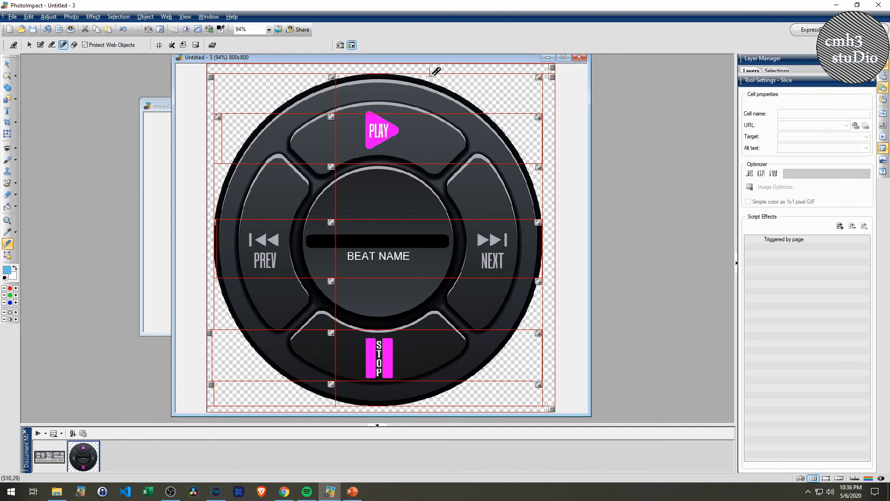
left_click(424, 390)
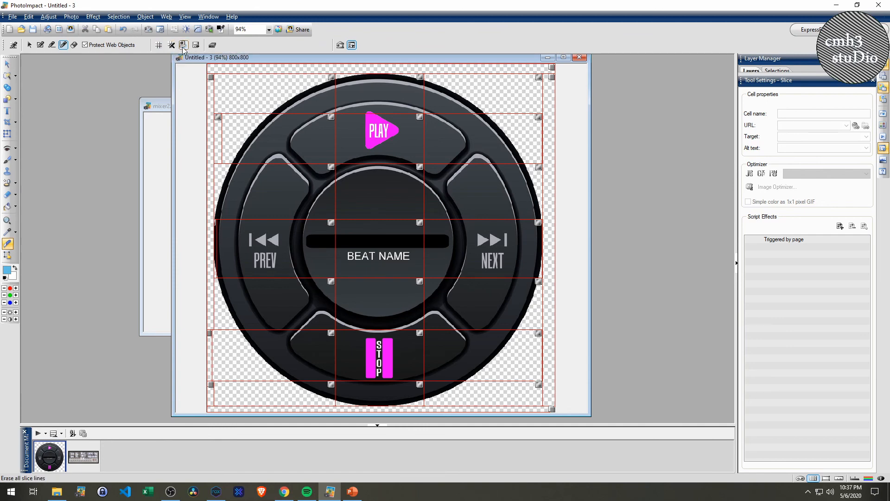
left_click(212, 44)
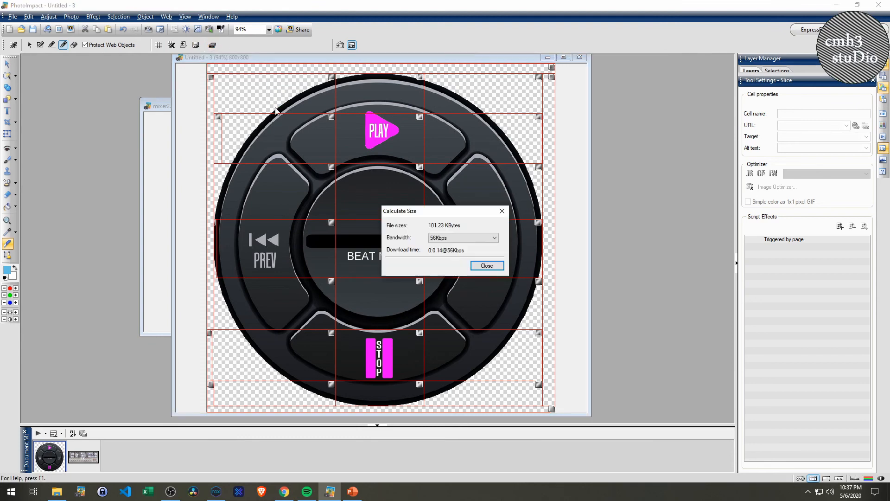
left_click(501, 212)
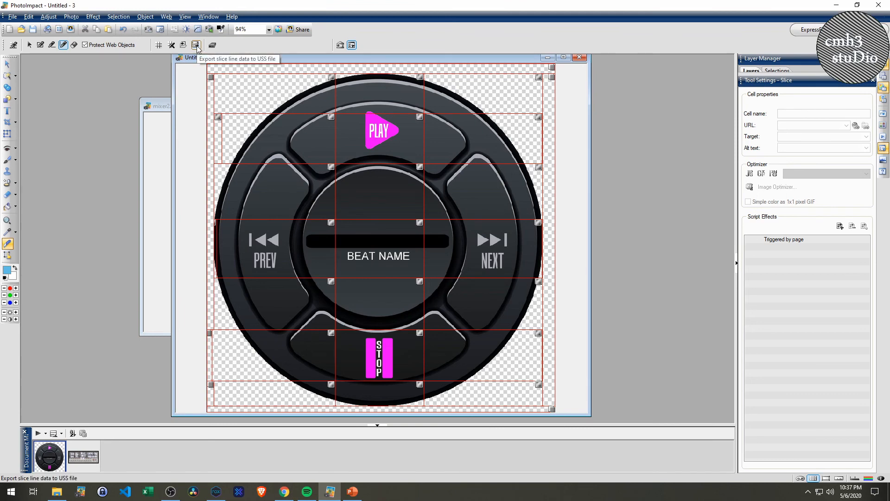
- Erase the left vertical slice line and add a new one further out, at the left edge of the PLAY button segment
left_click(74, 45)
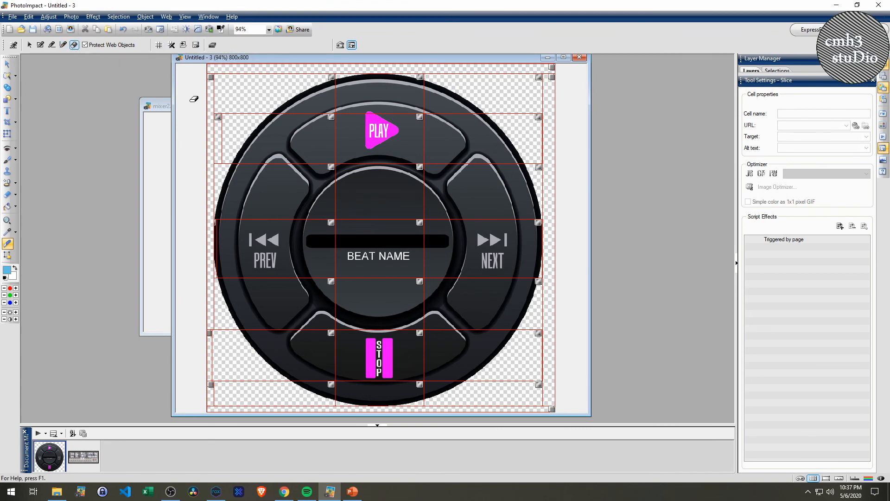
left_click(336, 150)
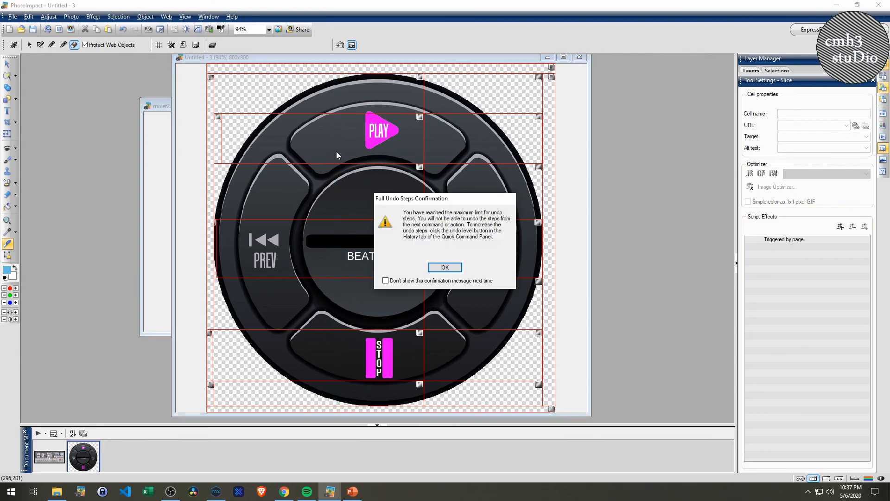
left_click(445, 268)
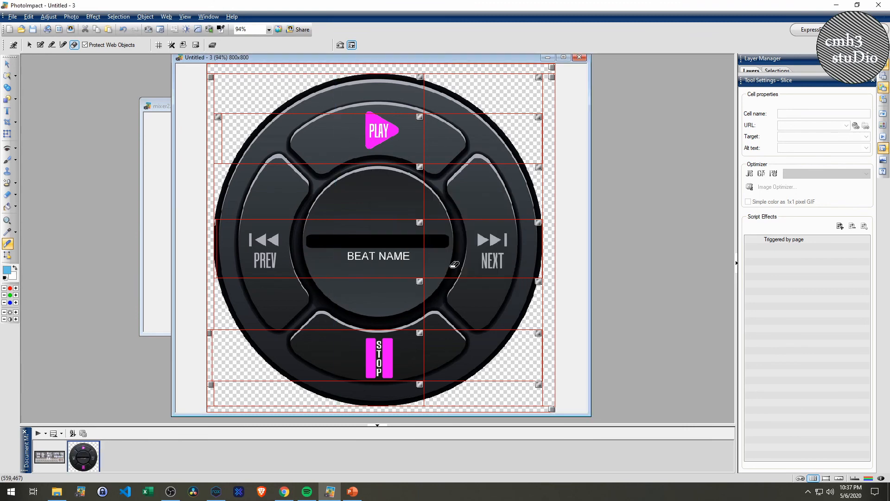
left_click(63, 45)
left_click(295, 361)
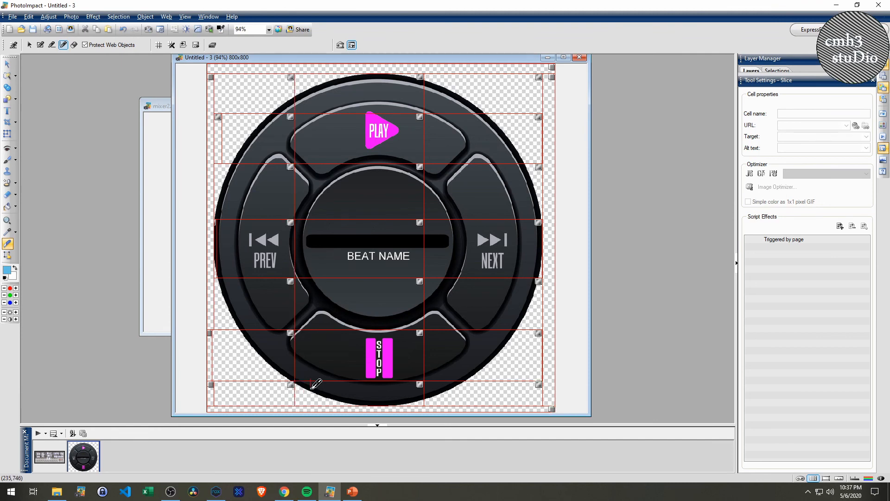
- Erase the right vertical slice line and add a new one further out, near the right side of the center circle
left_click(74, 46)
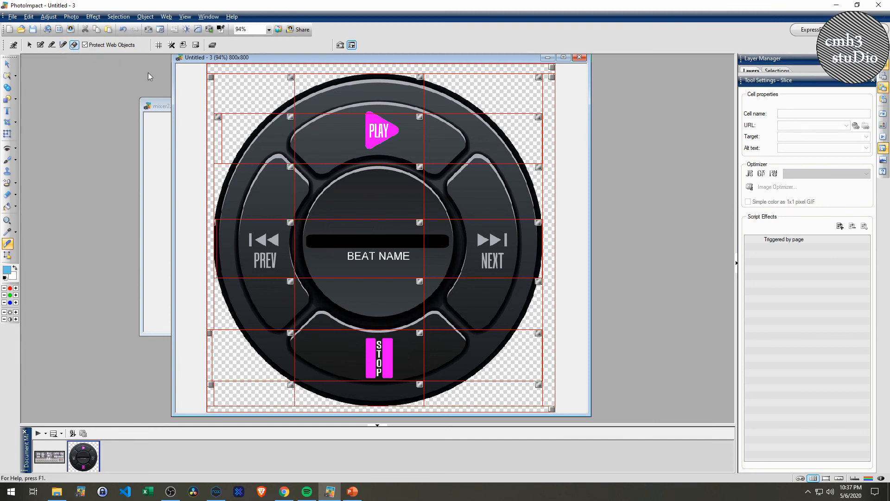
left_click(424, 249)
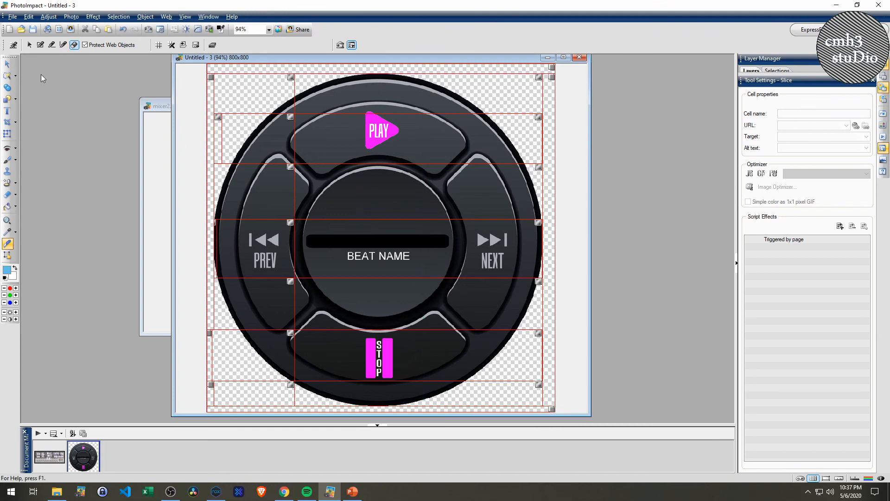
left_click(63, 44)
left_click_drag(449, 317, 451, 398)
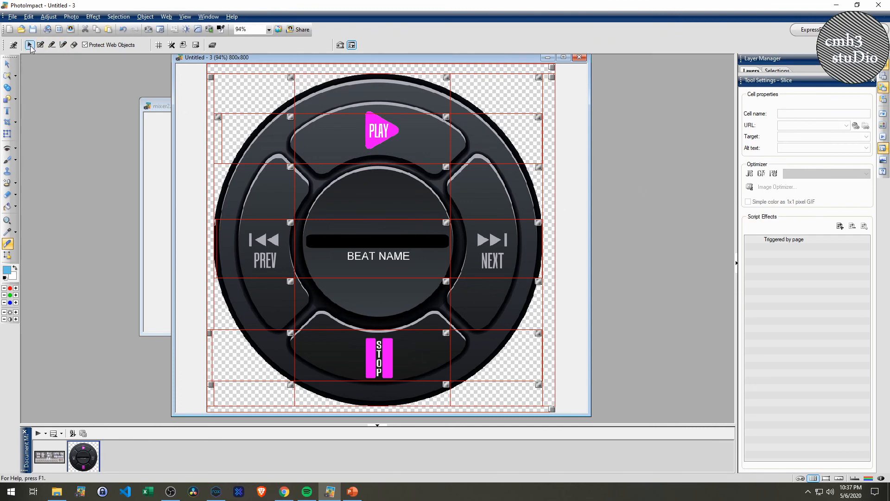
- Set the output format to PNG for the PLAY cell, the upper-left corner cell and the cell above PLAY
left_click(410, 131)
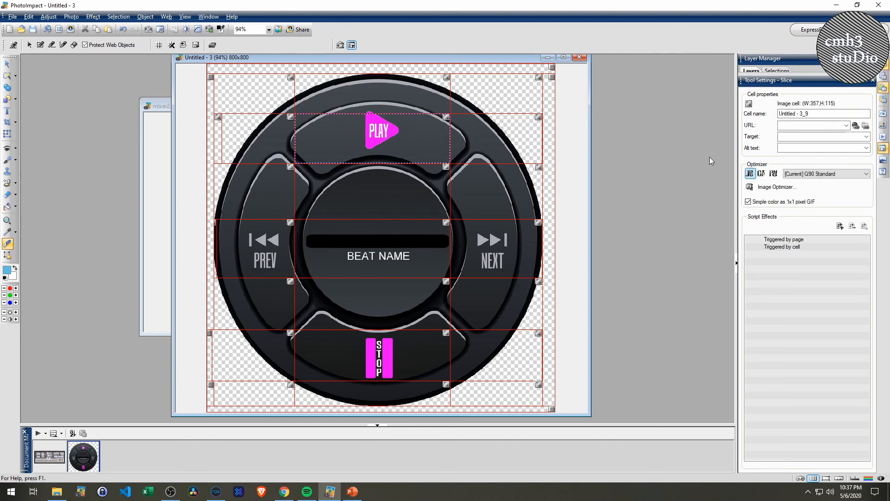
left_click(773, 175)
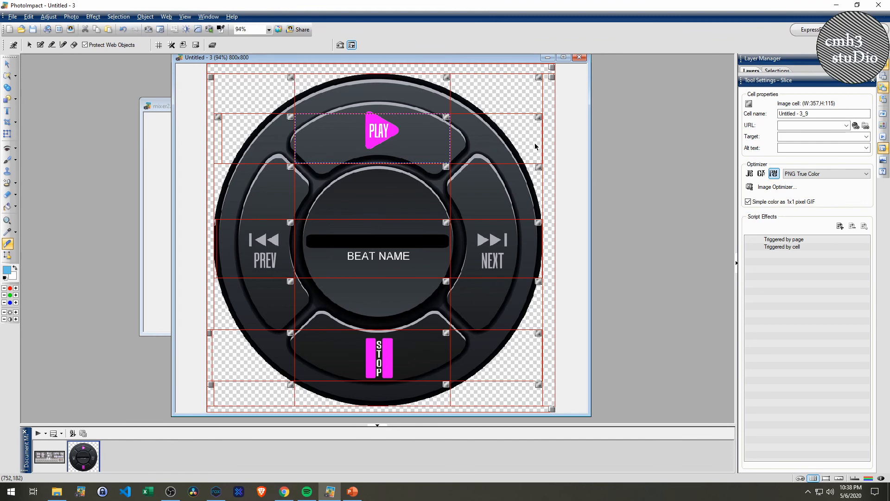
left_click(251, 79)
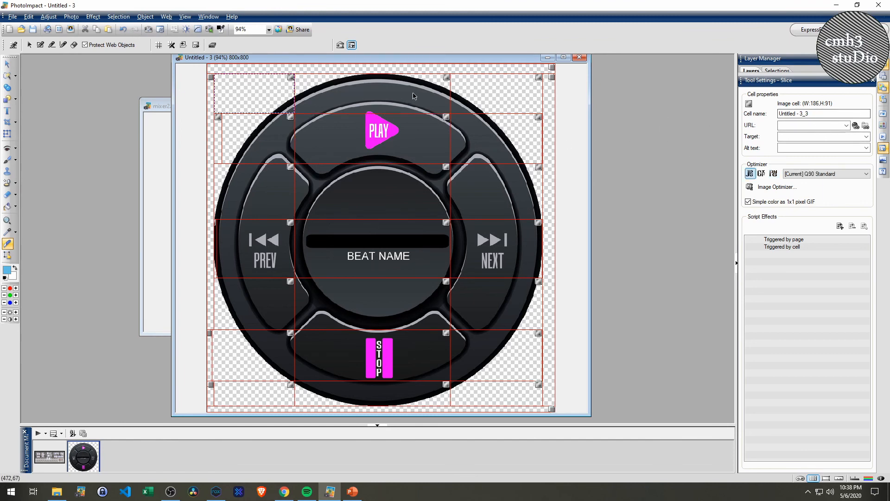
left_click(773, 173)
left_click(386, 106)
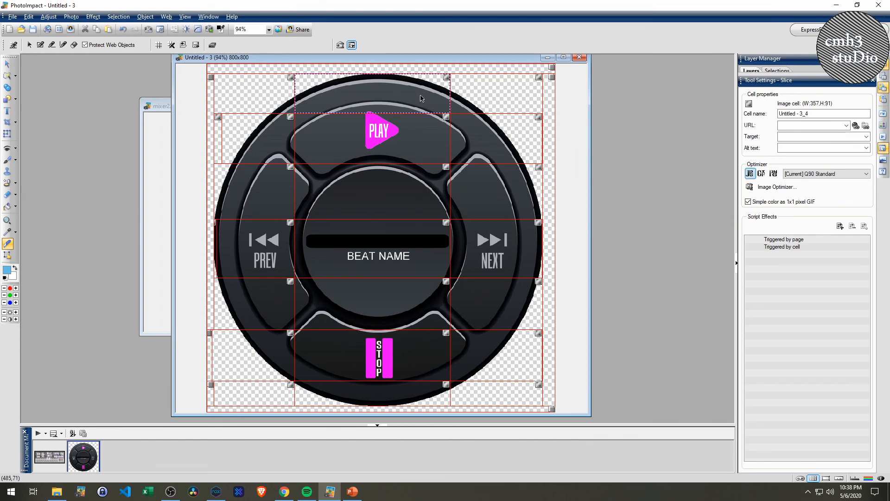
left_click(772, 173)
- Name the upper-left corner cell 1 and the cell above PLAY 2
left_click(274, 92)
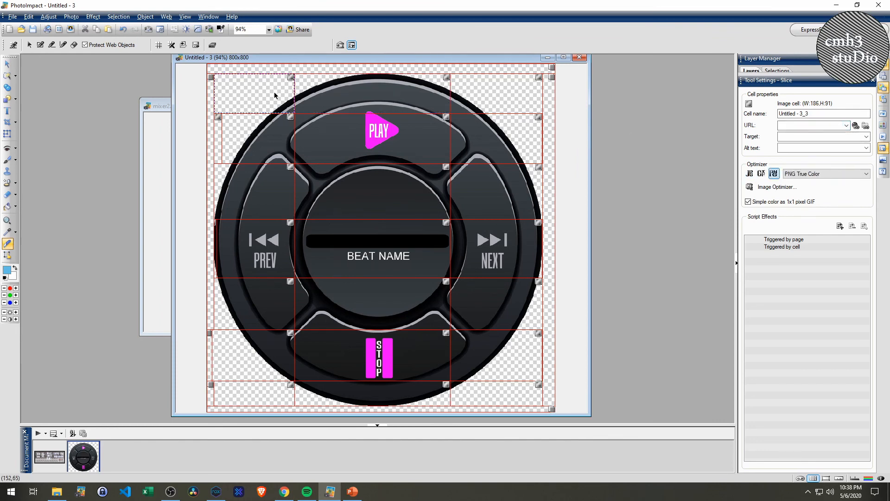
left_click_drag(812, 114, 732, 122)
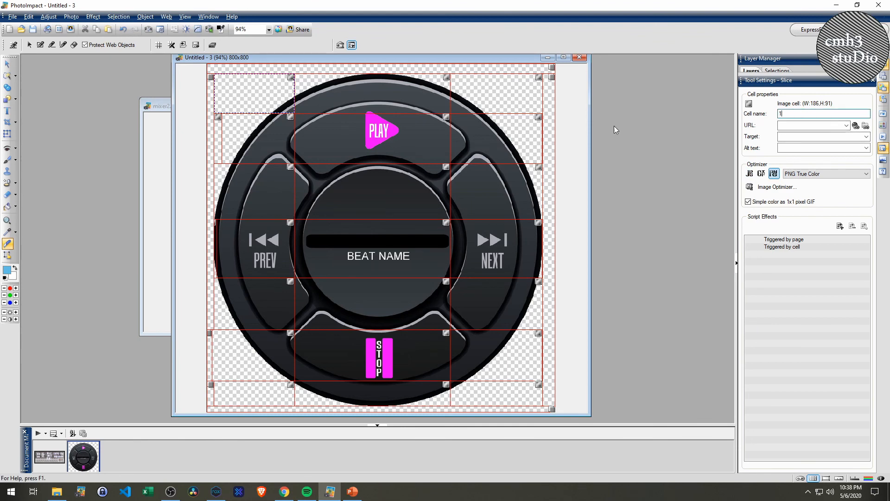
left_click(380, 93)
triple_click(818, 114)
type("2")
- Set the output format of the upper-right corner cell to PNG True Color and name it 3
left_click(485, 101)
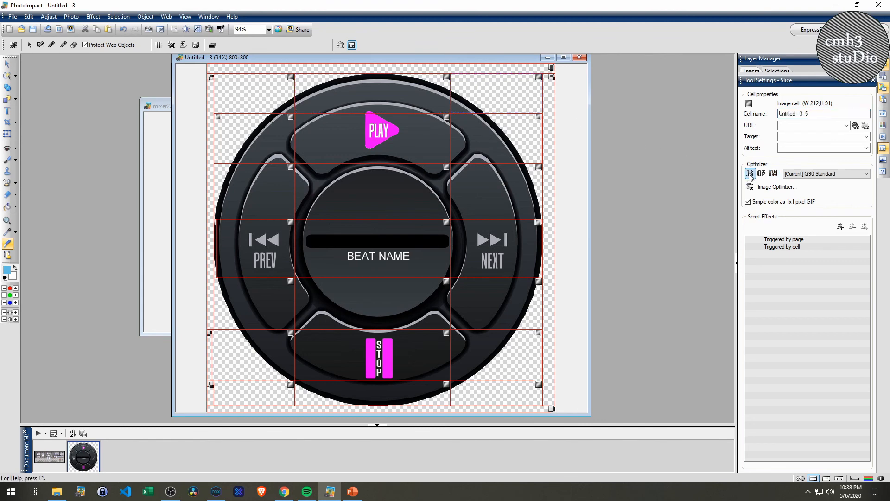
left_click_drag(812, 113, 799, 115)
triple_click(799, 114)
type("3")
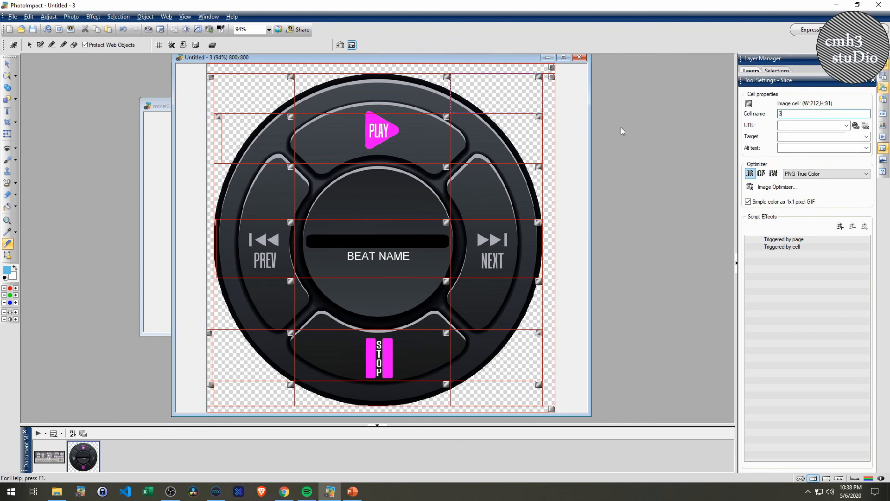
- Name the slice cell directly left of the PLAY cell 4 and return to the slice picking tool
left_click(262, 132)
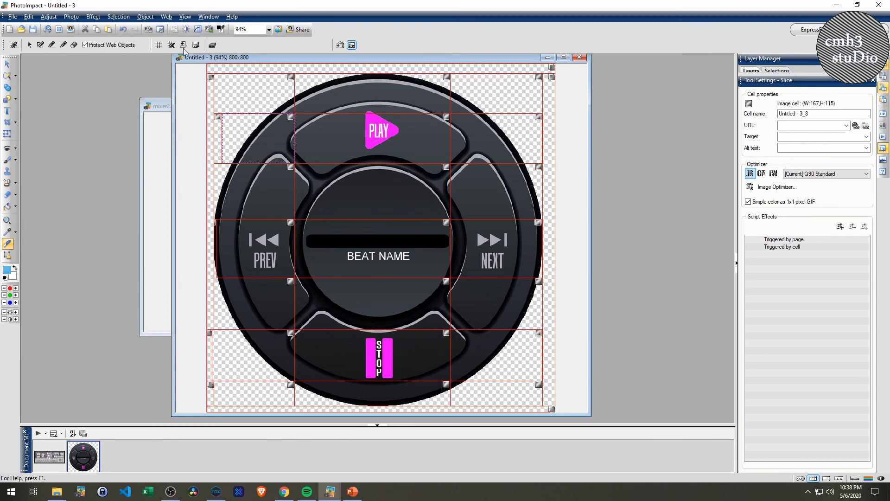
left_click(75, 45)
left_click_drag(815, 114, 780, 114)
type("4")
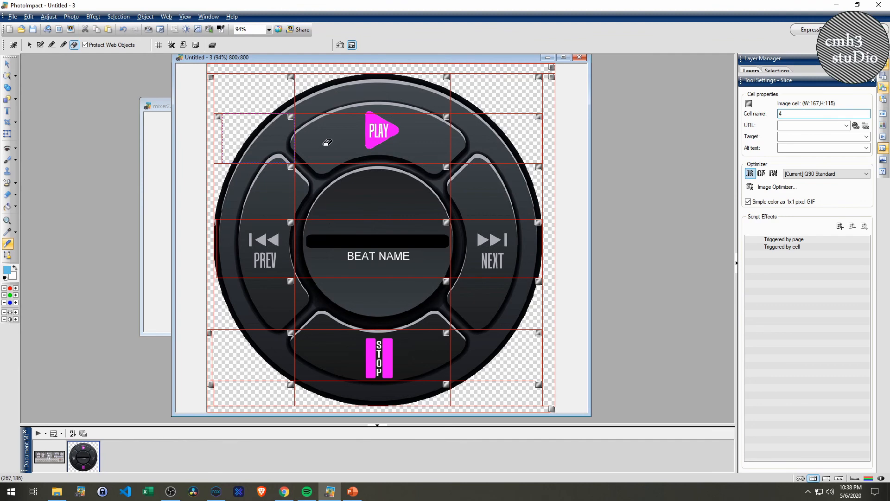
left_click(31, 46)
- Set the PLAY cell and the cell to its right to PNG True Color, naming them 5 and 6
left_click(336, 145)
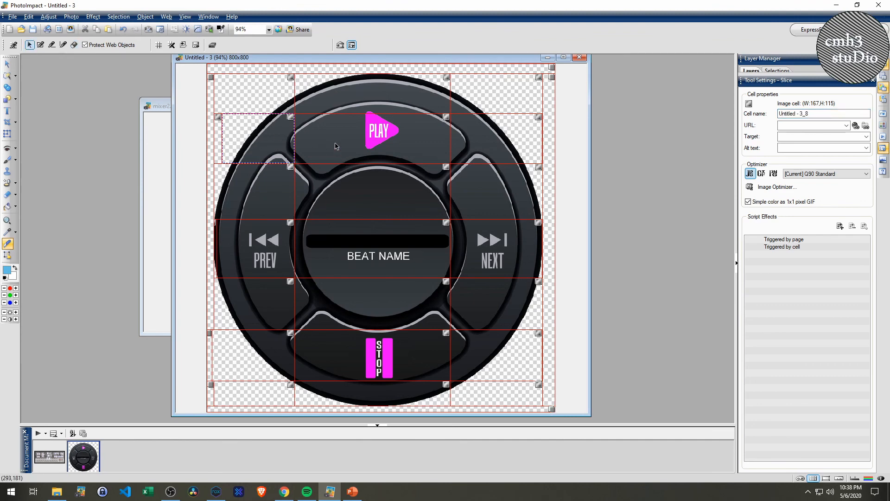
left_click(773, 173)
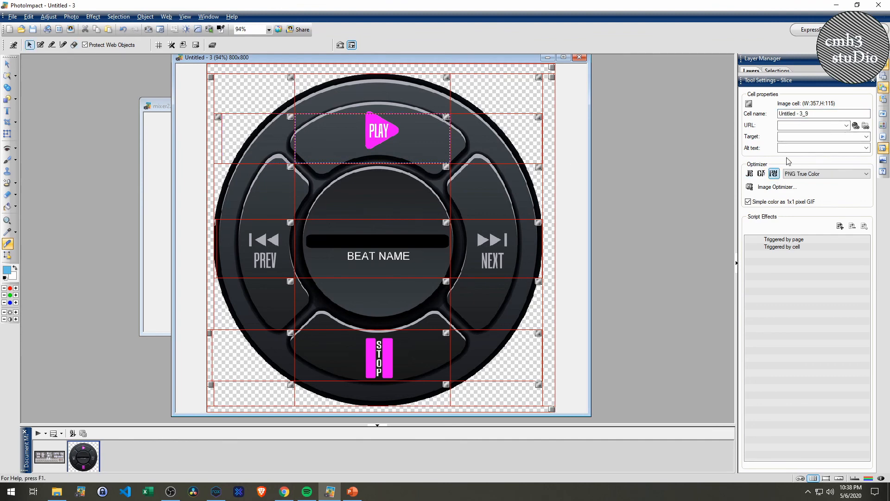
left_click(813, 114)
type("5")
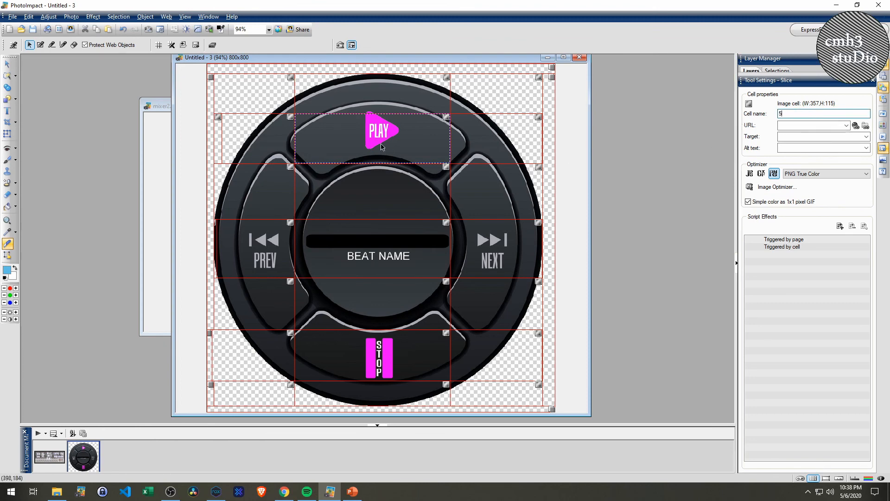
left_click(486, 137)
left_click(774, 173)
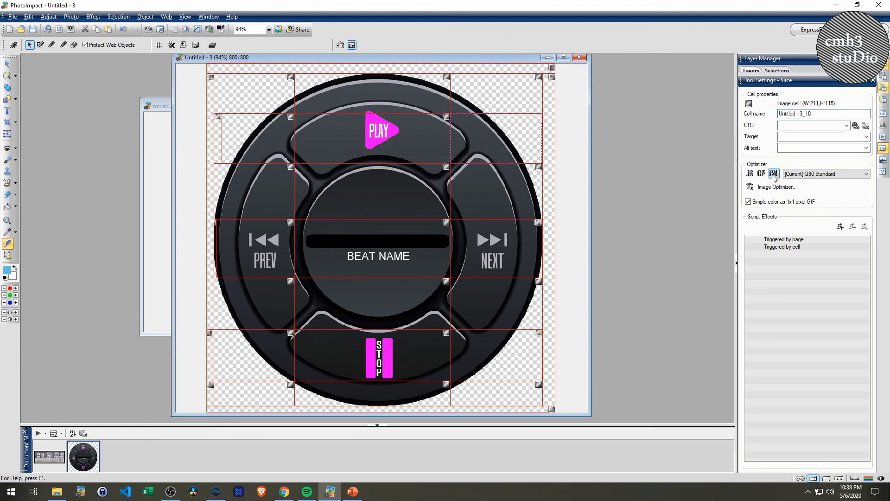
left_click(814, 114)
type("6")
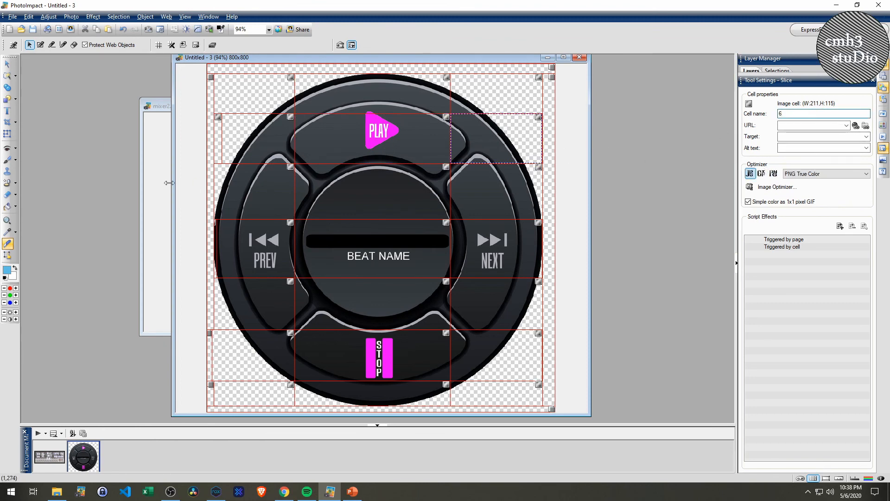
- Name the left cell of the row below PLAY 6 and set its output format to PNG
left_click(230, 190)
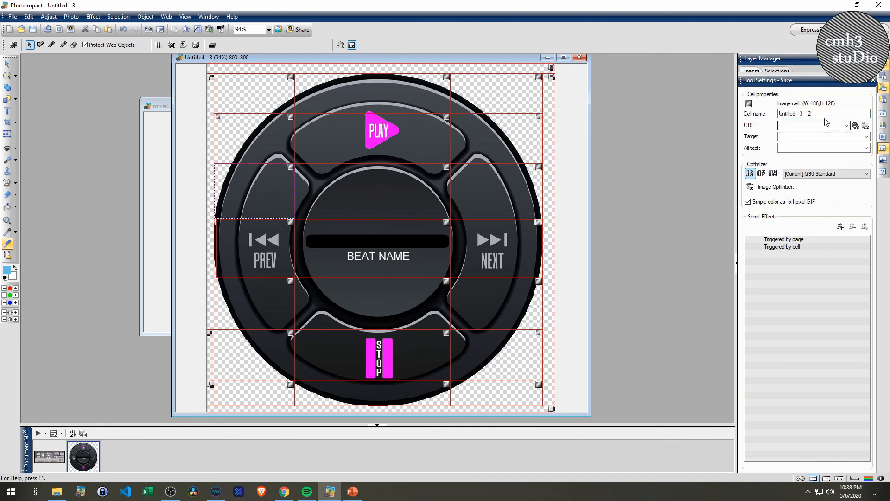
left_click_drag(816, 113, 750, 142)
type("6")
left_click(773, 176)
- Set the middle and right cells of the row below PLAY to PNG True Color and name the right one 6
left_click(400, 199)
left_click(773, 173)
left_click_drag(813, 113, 760, 130)
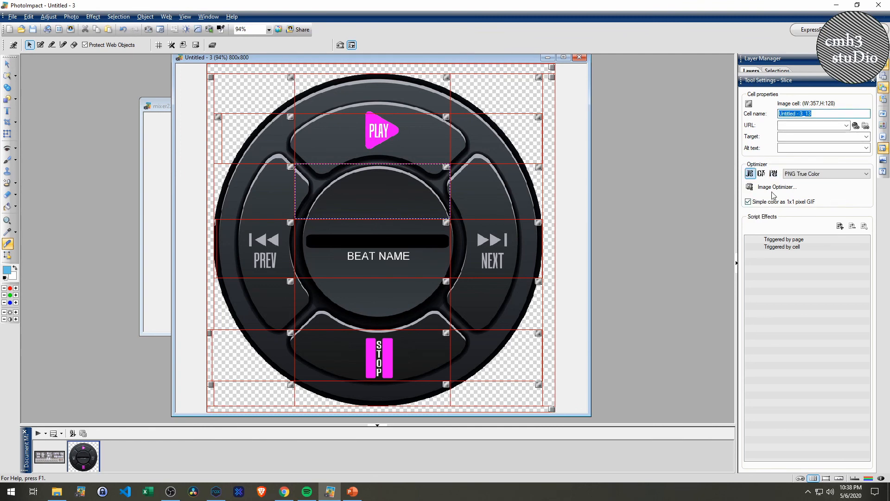
left_click(500, 190)
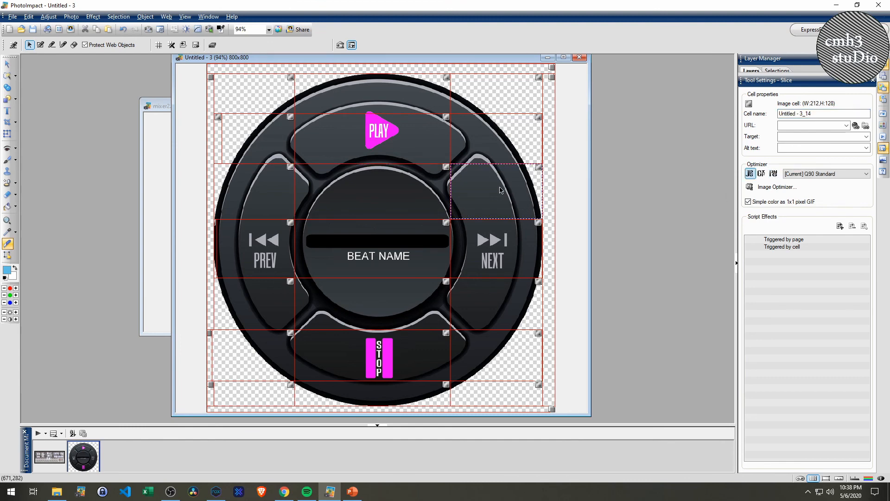
left_click_drag(828, 114, 773, 116)
type("6")
- Switch to the Mobincube PLAYER image folder and preview BUTTON MANAGER_18.png to check its numbered file name
key("alt+Tab")
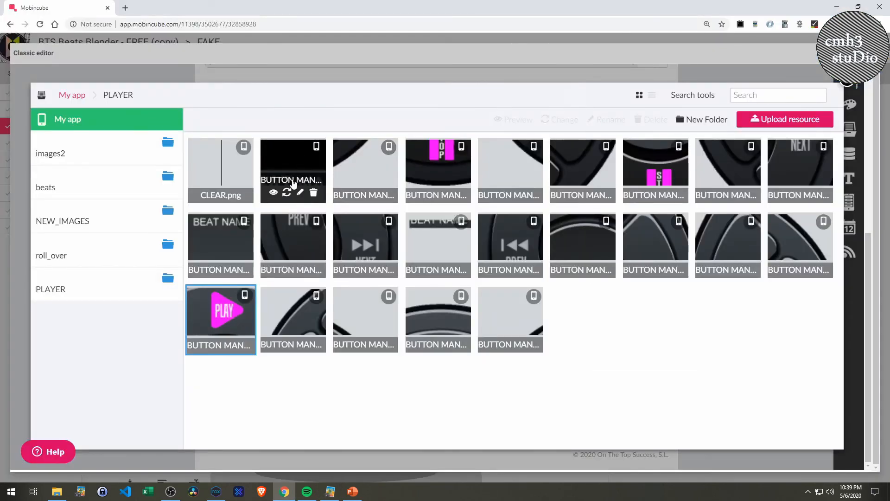
left_click(492, 193)
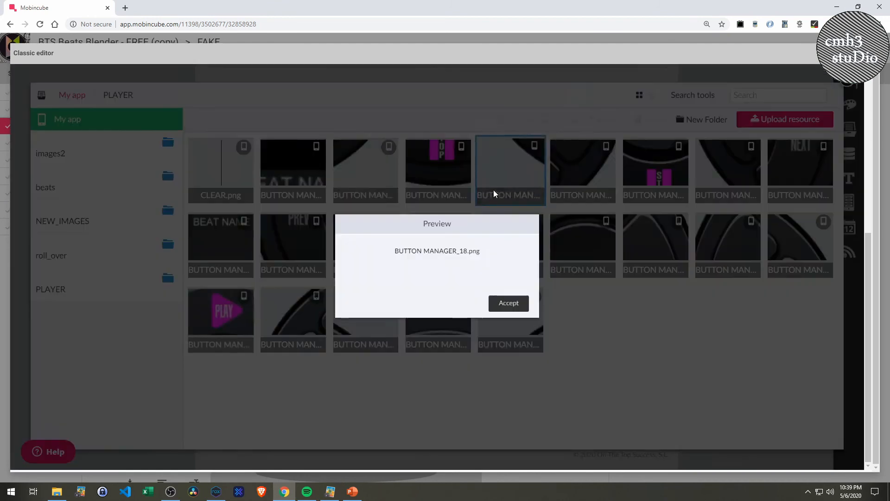
left_click_drag(466, 214, 456, 216)
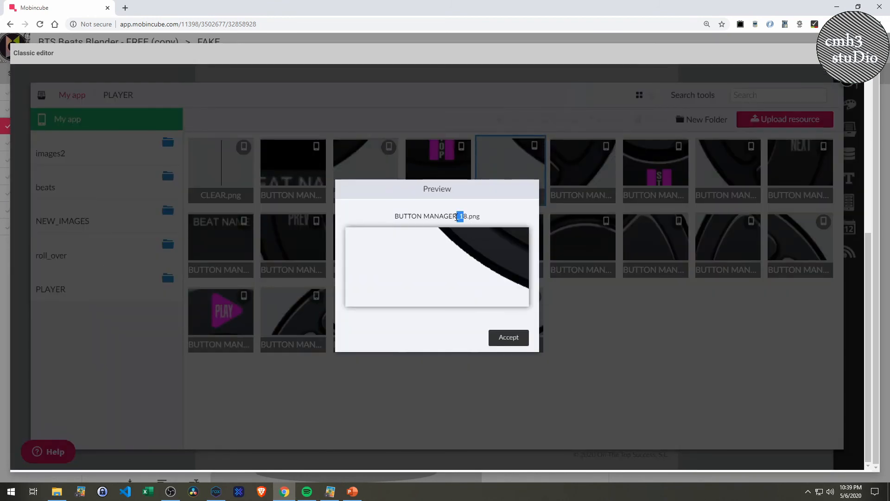
left_click(509, 337)
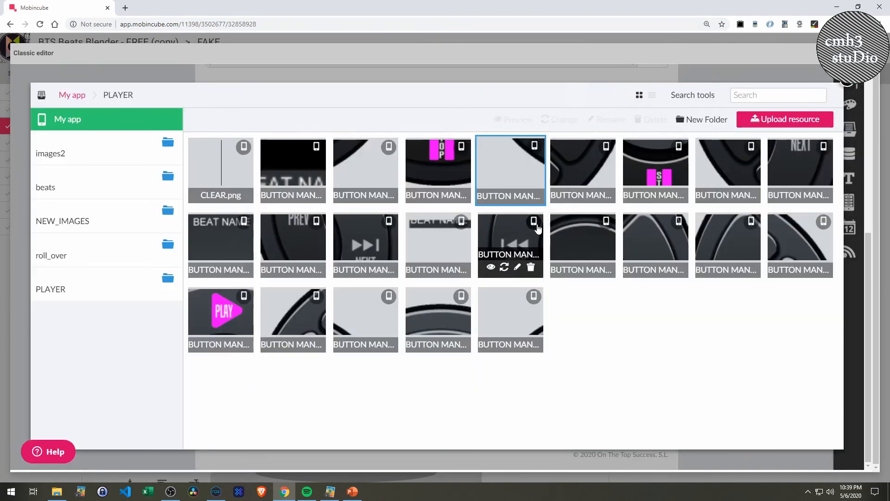
key("alt+Tab")
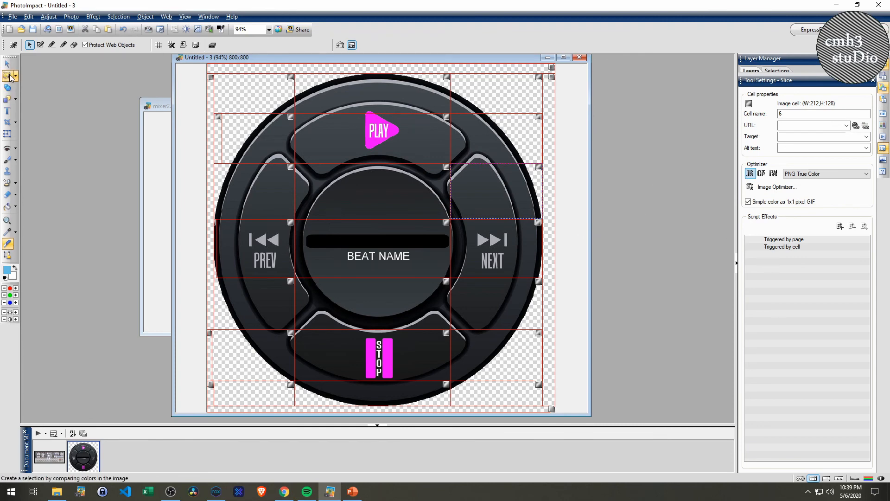
left_click(13, 16)
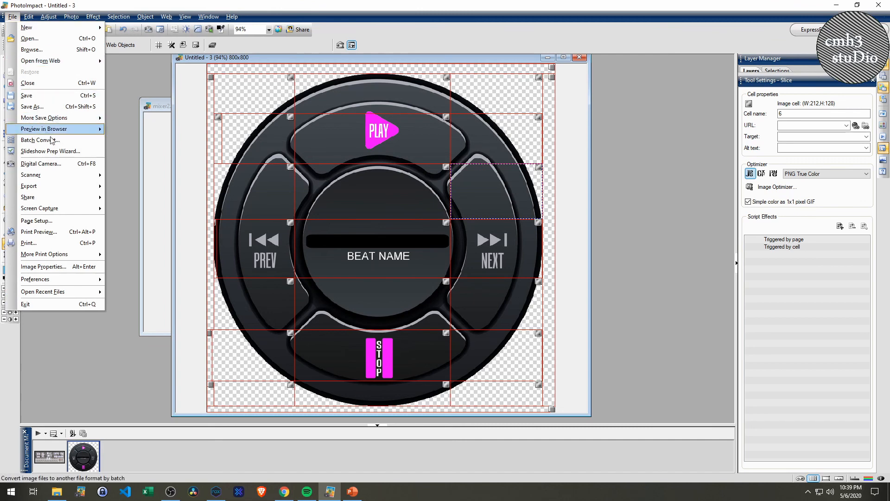
mouse_move(88, 121)
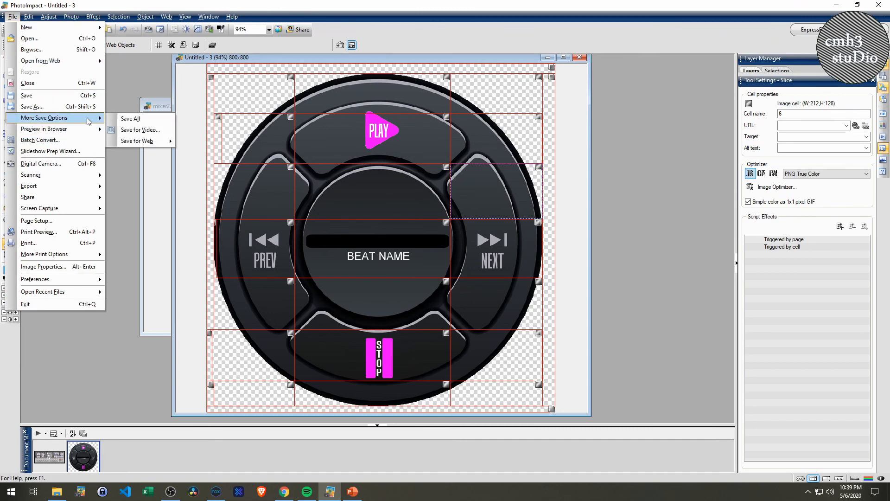
mouse_move(85, 190)
left_click(133, 120)
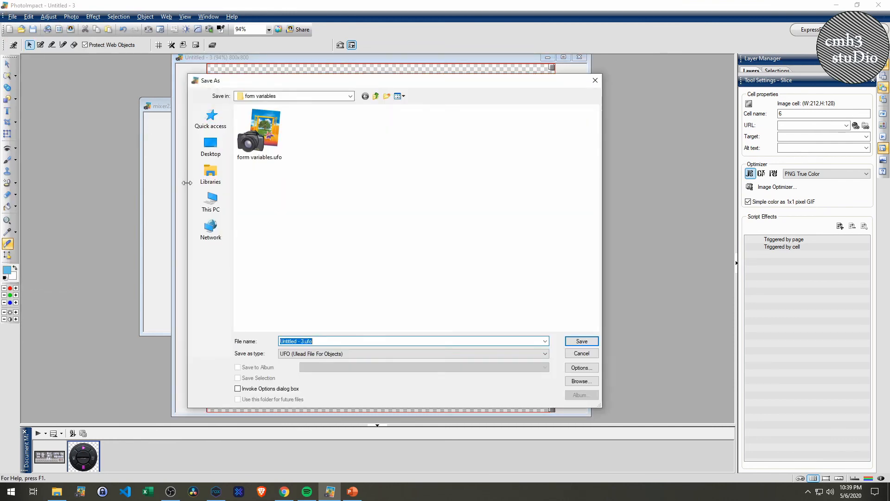
left_click(582, 353)
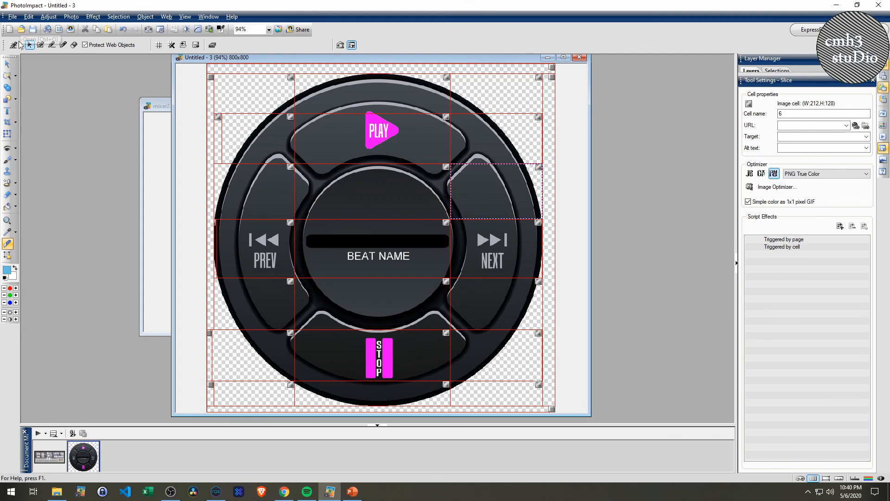
left_click(12, 17)
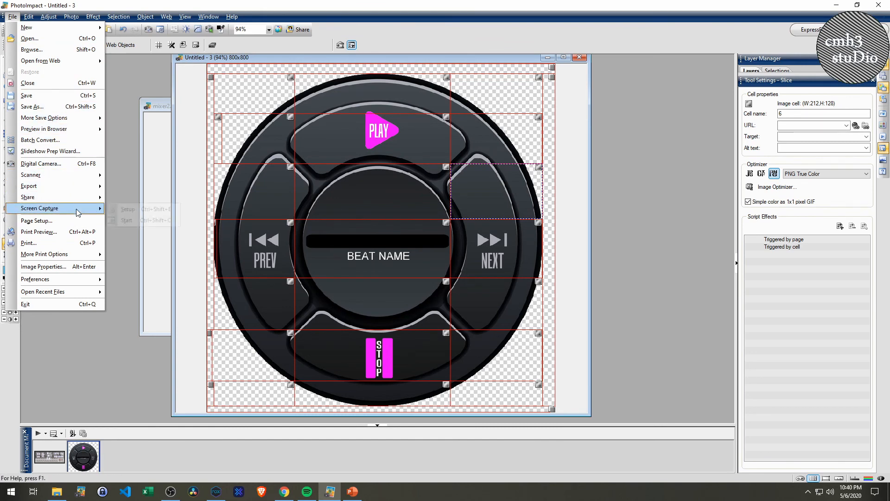
mouse_move(87, 254)
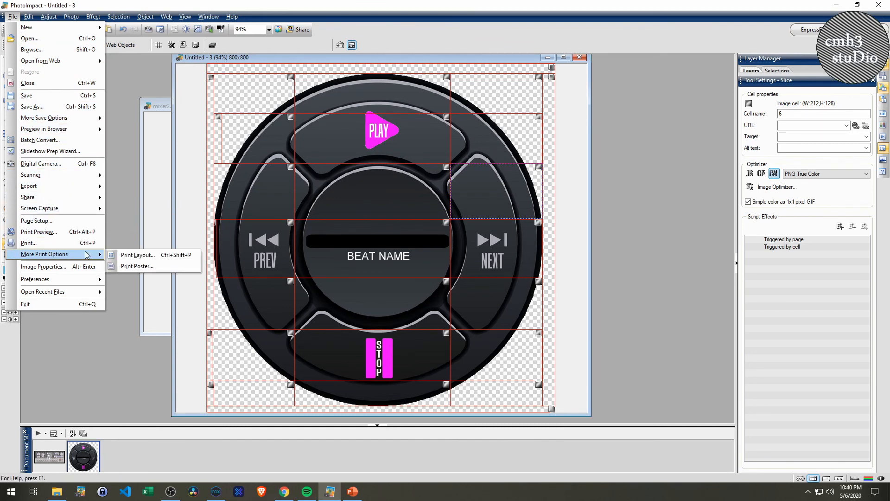
mouse_move(89, 214)
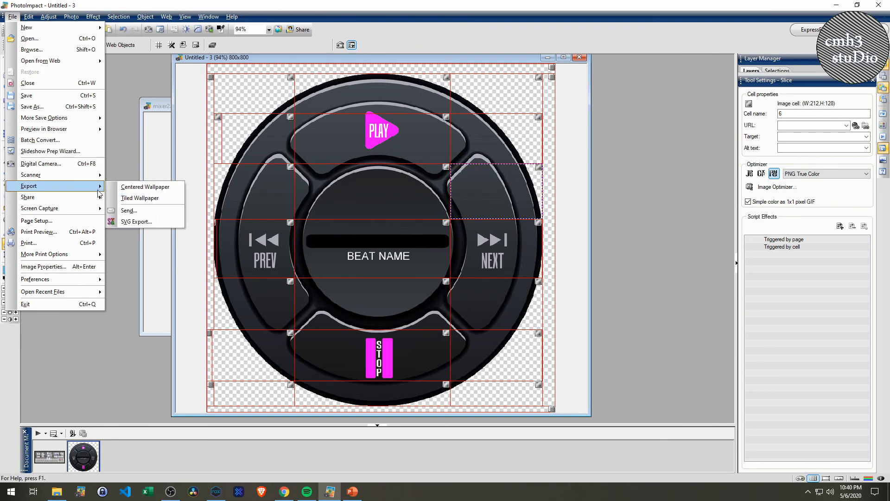
mouse_move(100, 198)
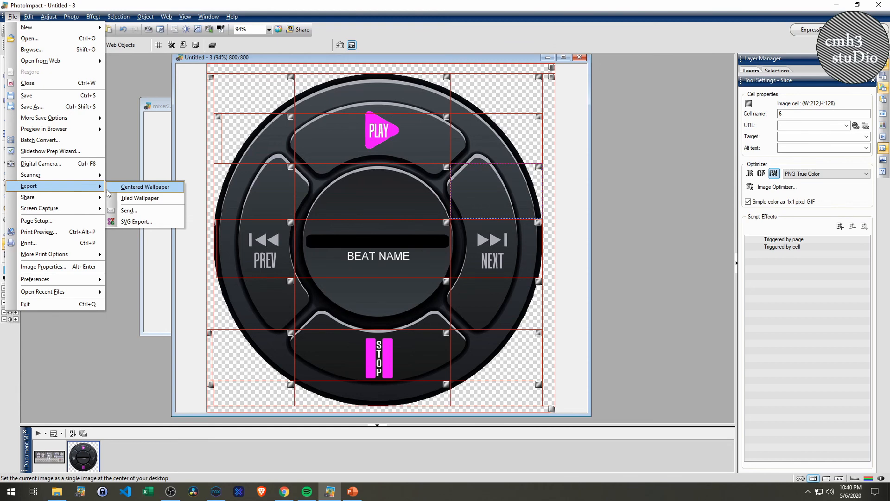
left_click(130, 221)
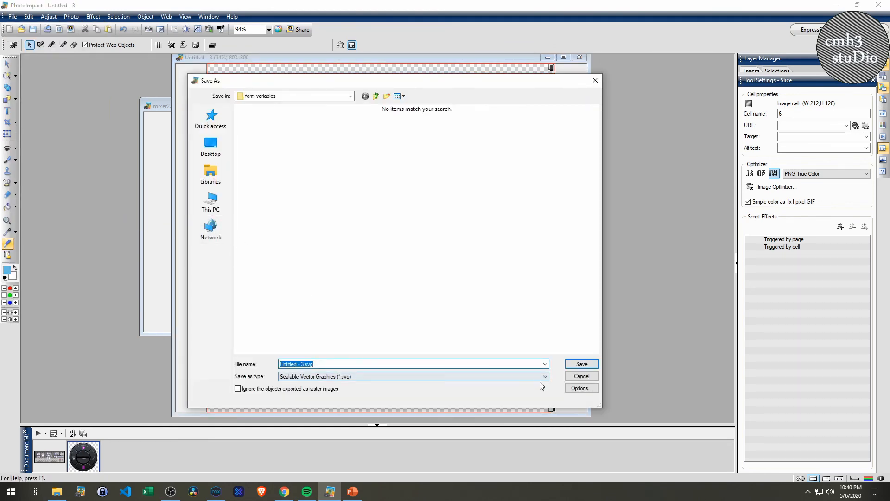
left_click(580, 375)
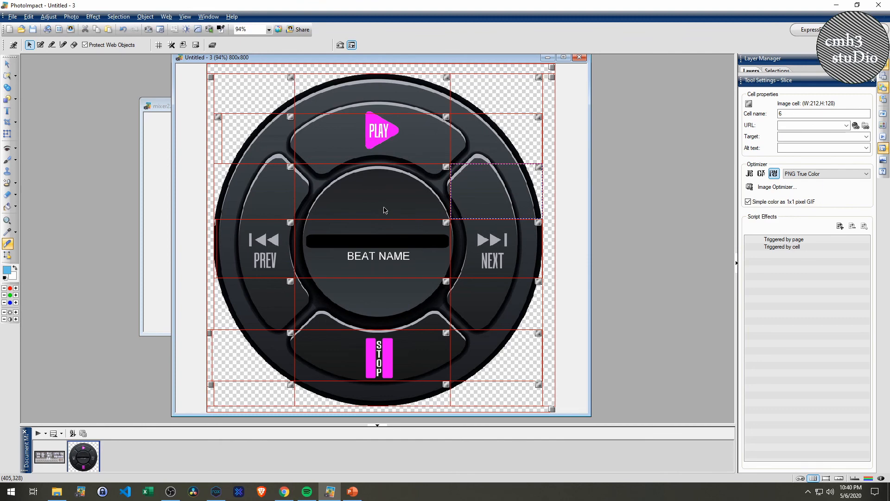
- Switch to File Explorer and open the images folder inside TRY to view the exported BUTTON MANAGER slice files
key("alt+Tab")
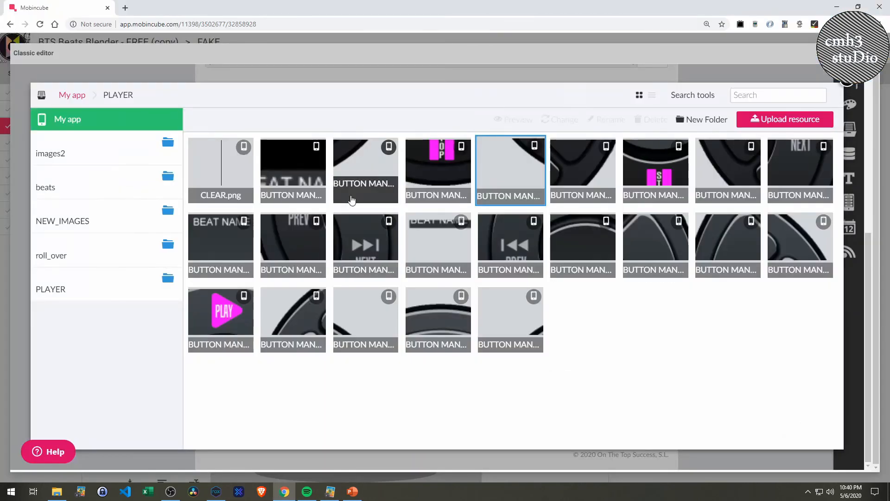
key("alt+Tab")
key("Tab")
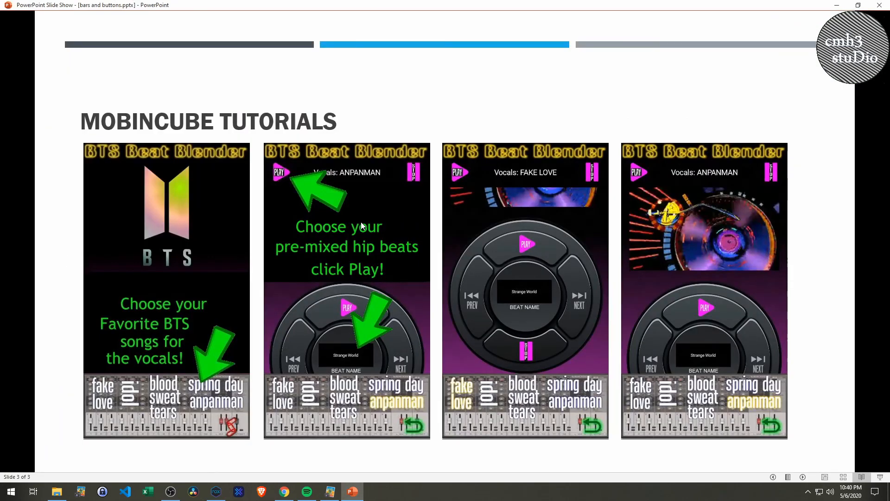
left_click(59, 491)
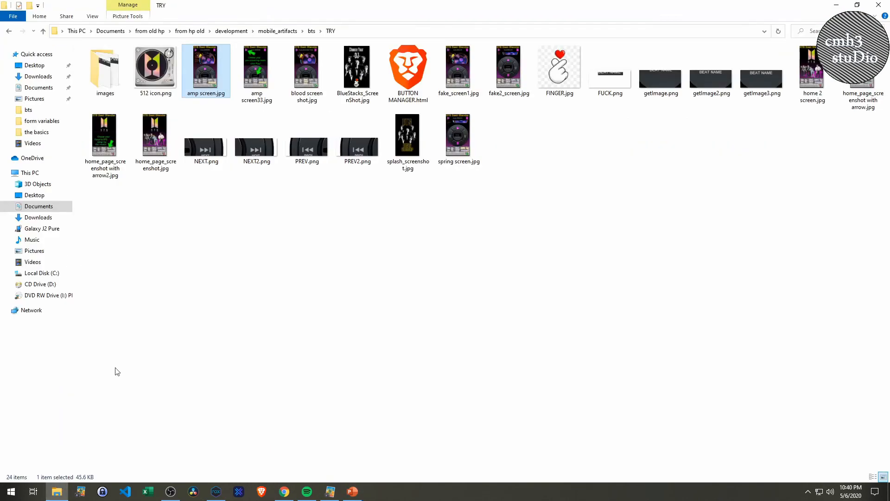
double_click(99, 73)
double_click(98, 70)
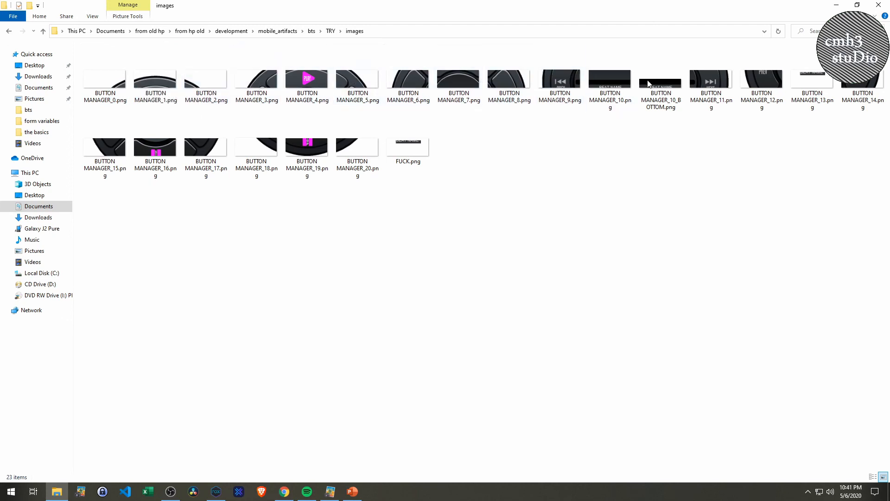
- Return to Mobincube, close the image library and add a two-cell table directly below the player's last table row
key("alt+Tab")
key("alt+Tab")
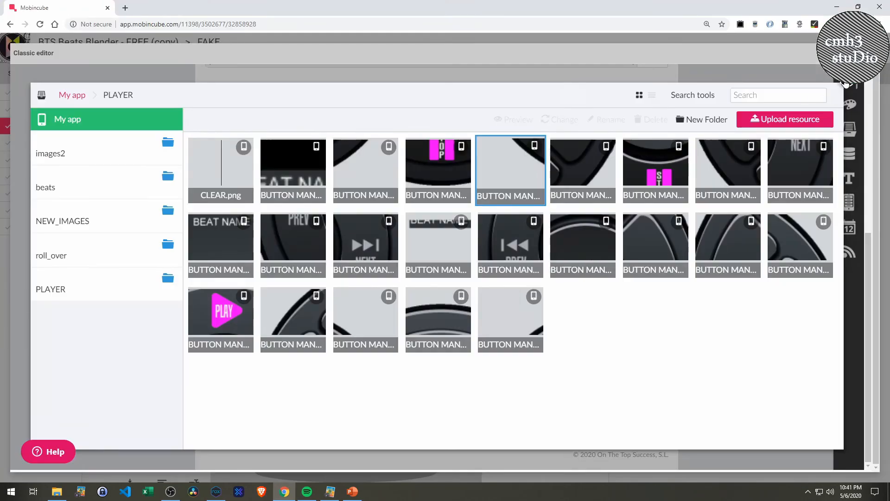
left_click(846, 84)
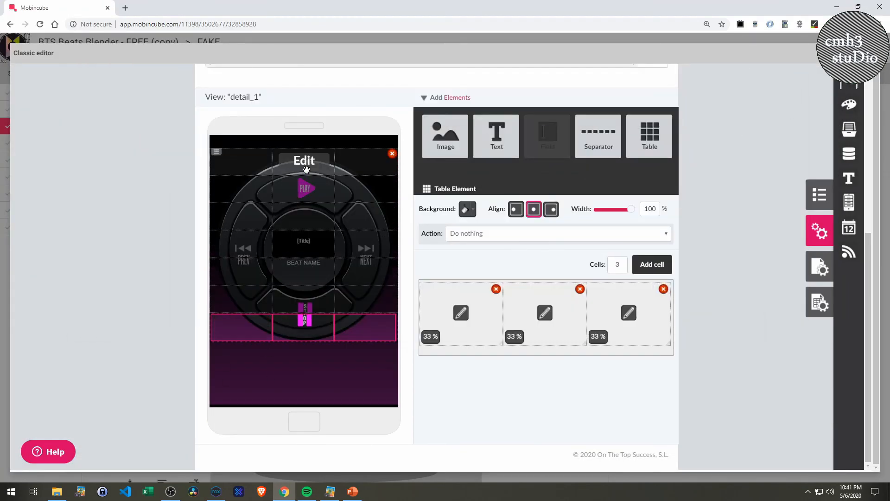
left_click(256, 165)
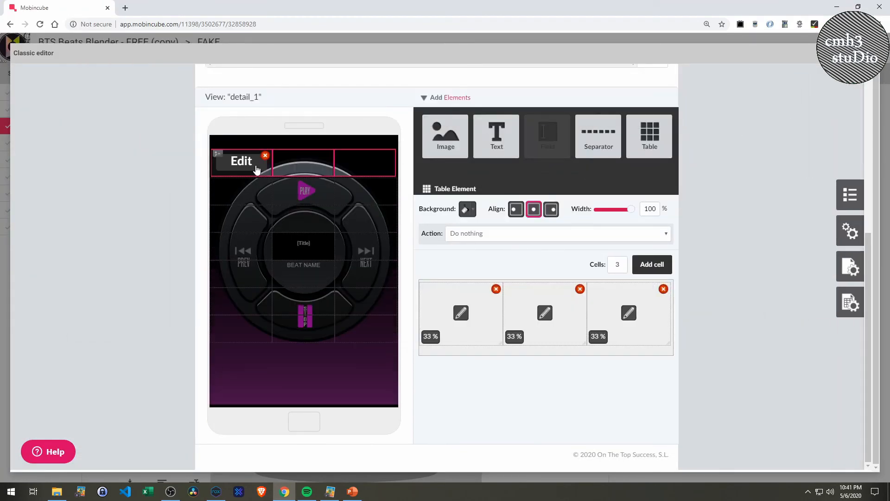
left_click_drag(649, 136, 324, 369)
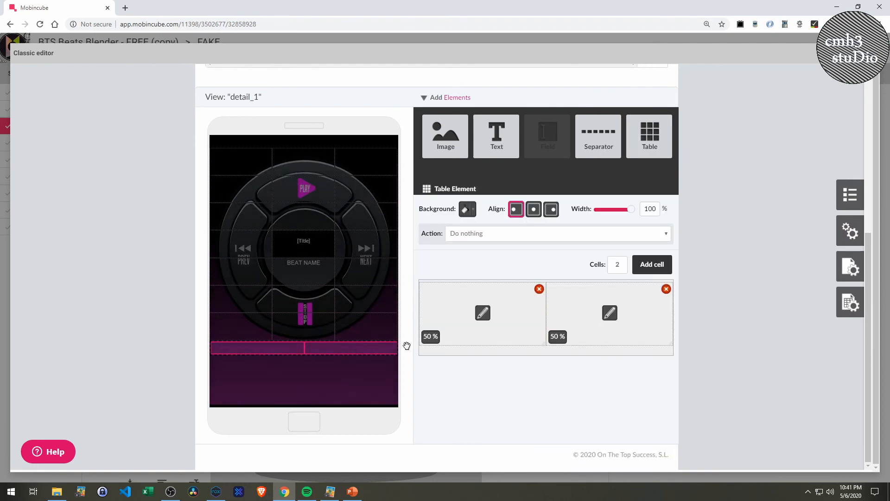
- Resize the new bottom table's two cells to 33 % each, then add a third cell at 33 %
left_click_drag(537, 316, 505, 322)
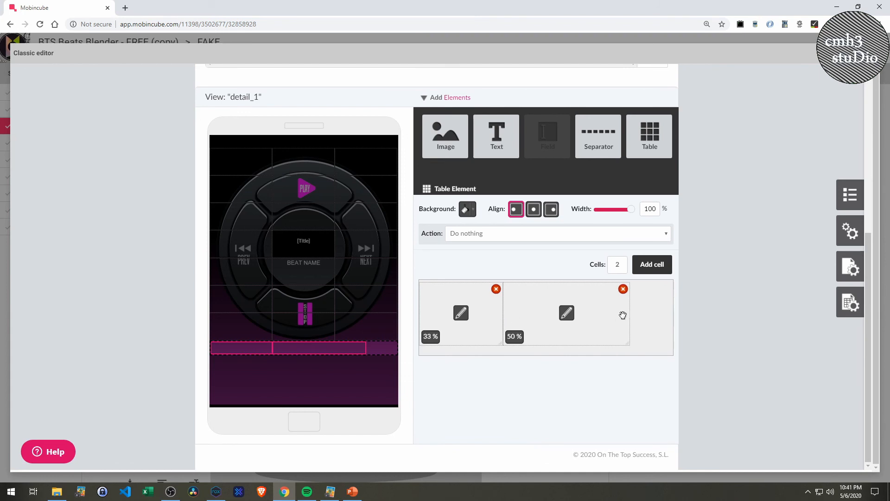
left_click_drag(629, 314, 589, 323)
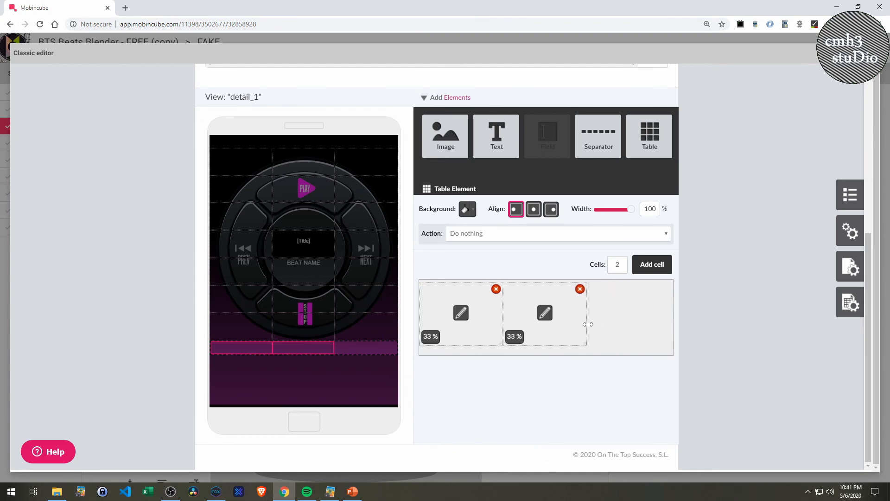
left_click(652, 269)
left_click_drag(650, 317, 671, 313)
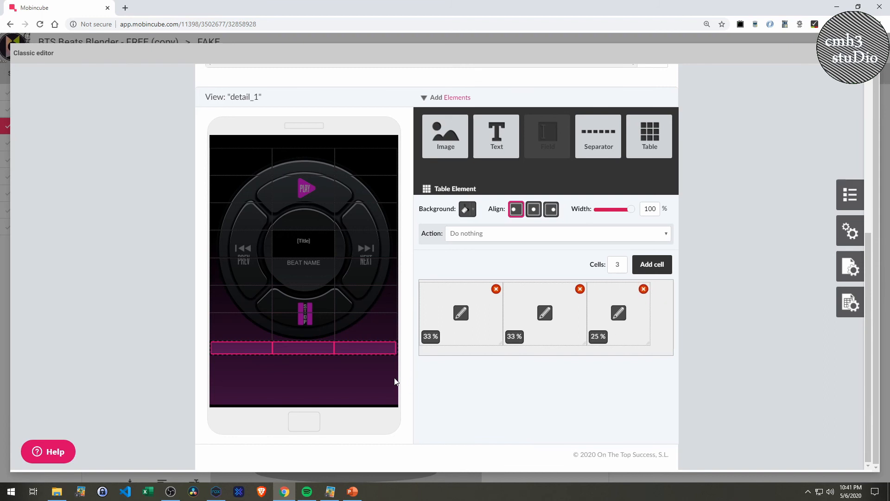
- Place an empty image element in each of the new table's three cells
left_click_drag(444, 139, 467, 421)
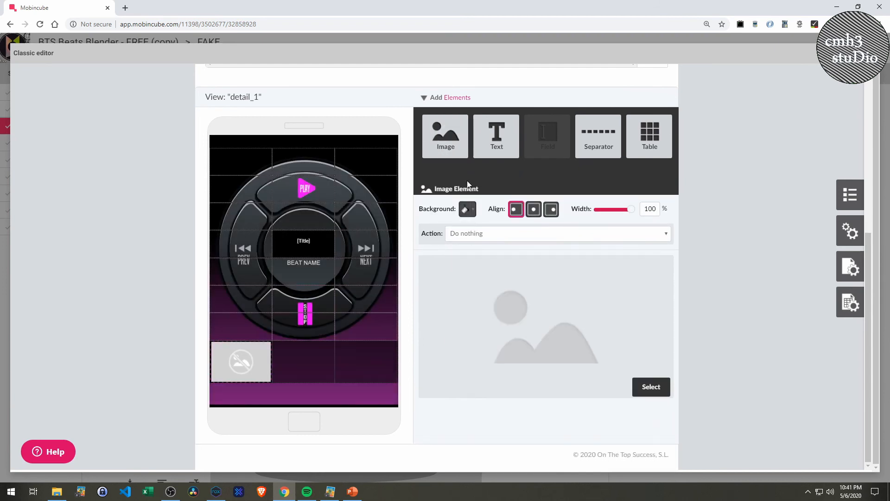
left_click_drag(454, 136, 306, 354)
left_click_drag(445, 136, 357, 366)
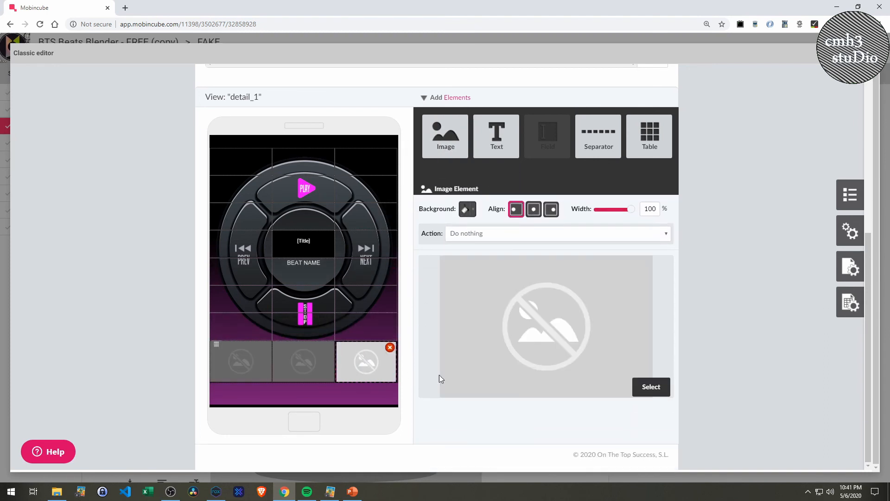
- Assign the BUTTON MANAGER_0.png slice from the PLAYER folder to the new row's right cell
left_click(643, 386)
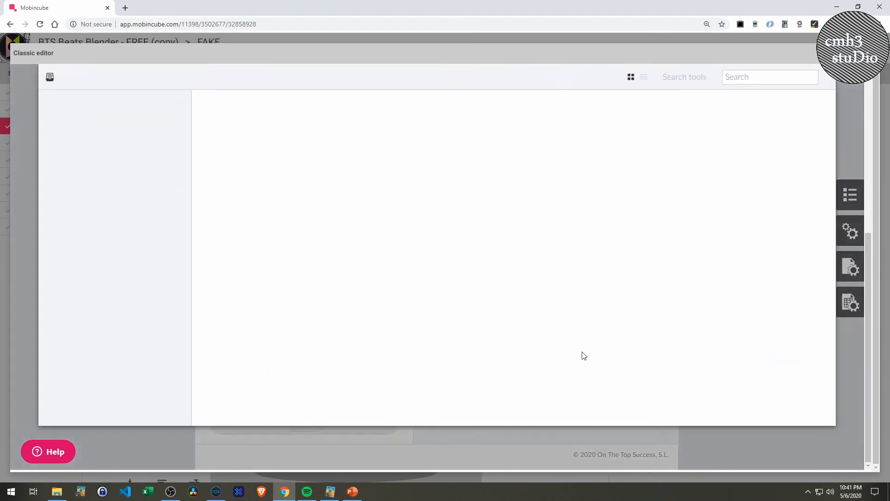
left_click(507, 166)
double_click(507, 166)
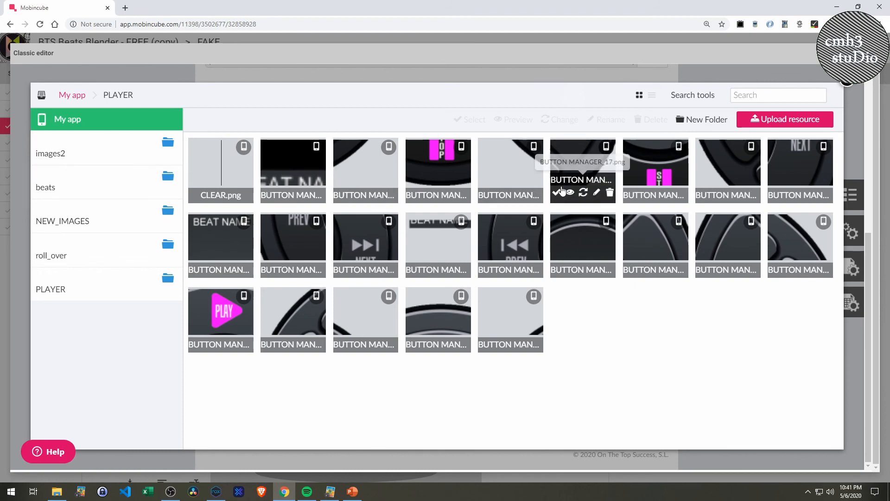
left_click(498, 321)
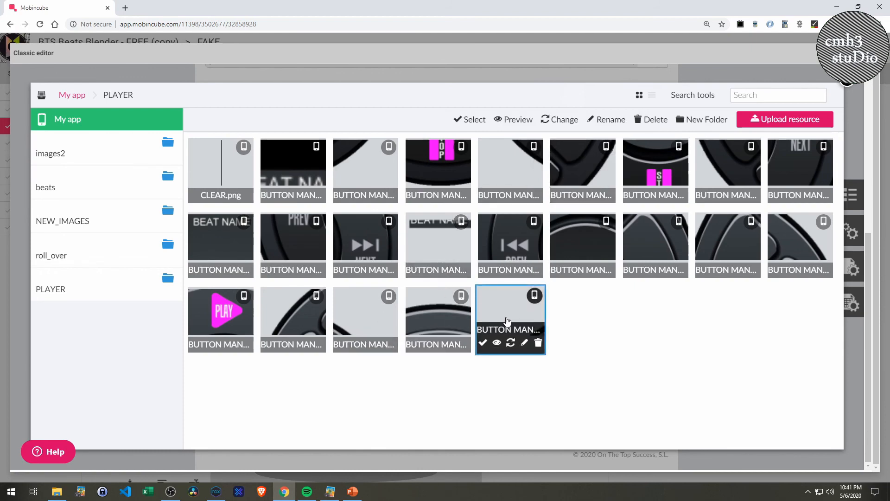
left_click(483, 343)
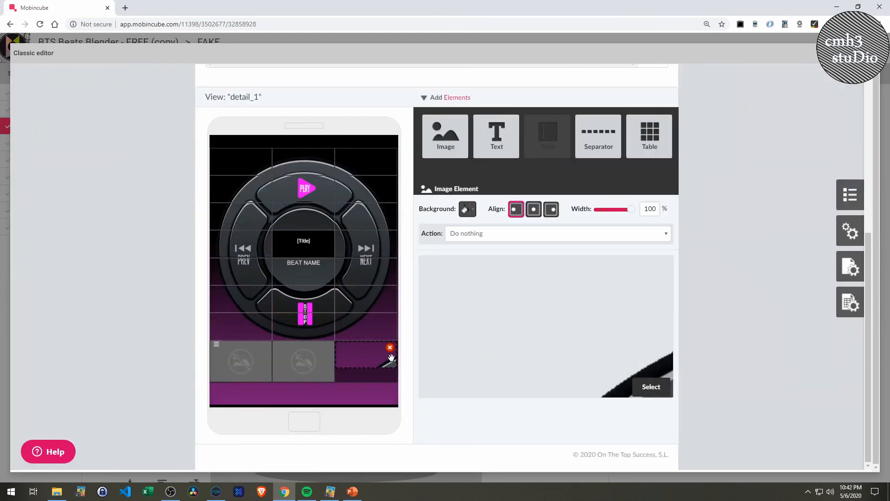
- Assign the BUTTON MANAGER_0.png slice from the PLAYER folder to the new row's left cell
left_click(240, 360)
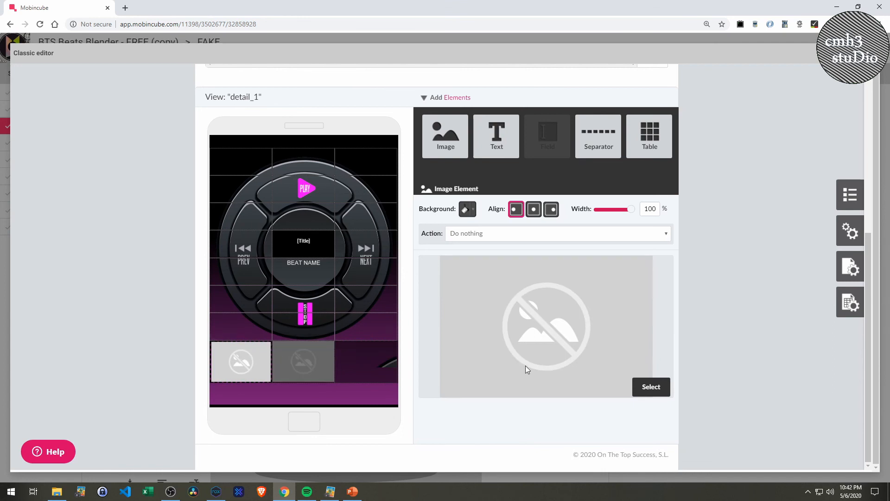
left_click(637, 386)
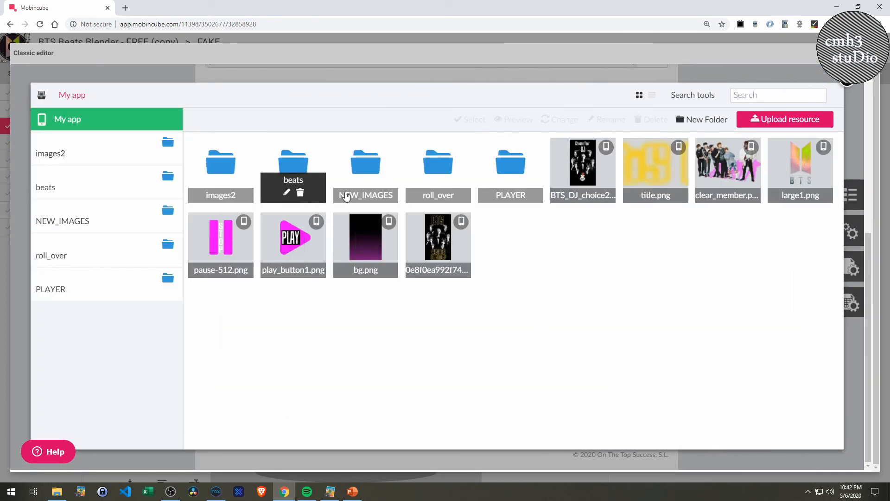
left_click(524, 178)
double_click(512, 173)
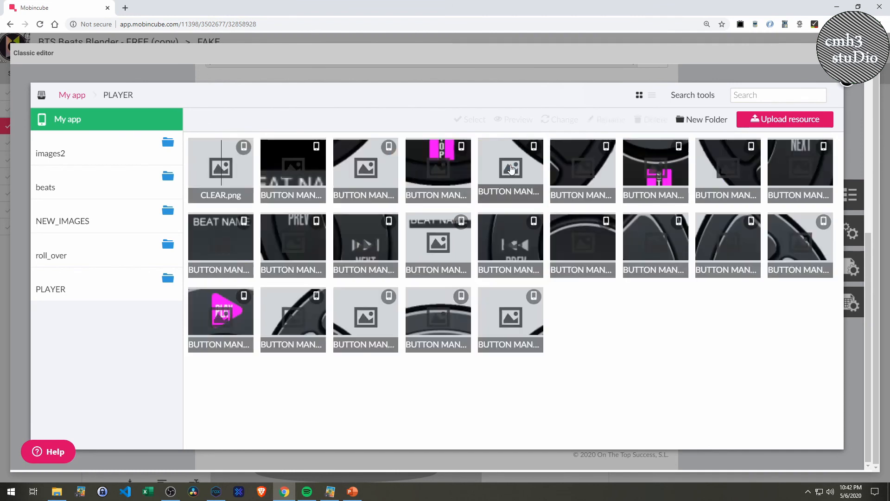
left_click(515, 324)
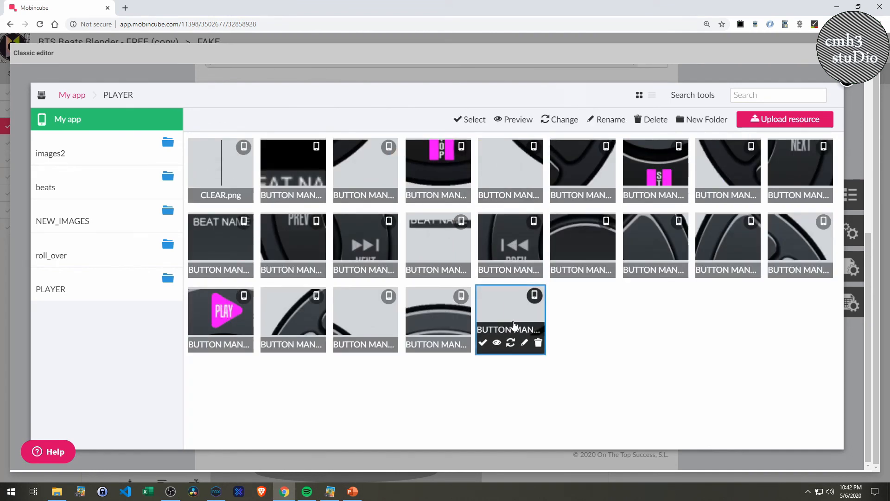
left_click(483, 343)
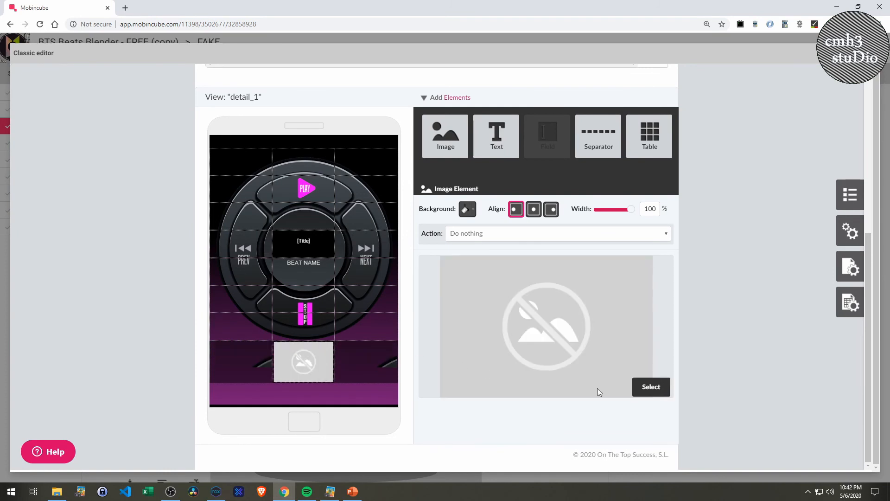
- Preview BUTTON MANAGER_0.png in the PLAYER folder, then assign the neighbouring slice with the circle's top arc to the new row's middle cell
left_click(649, 387)
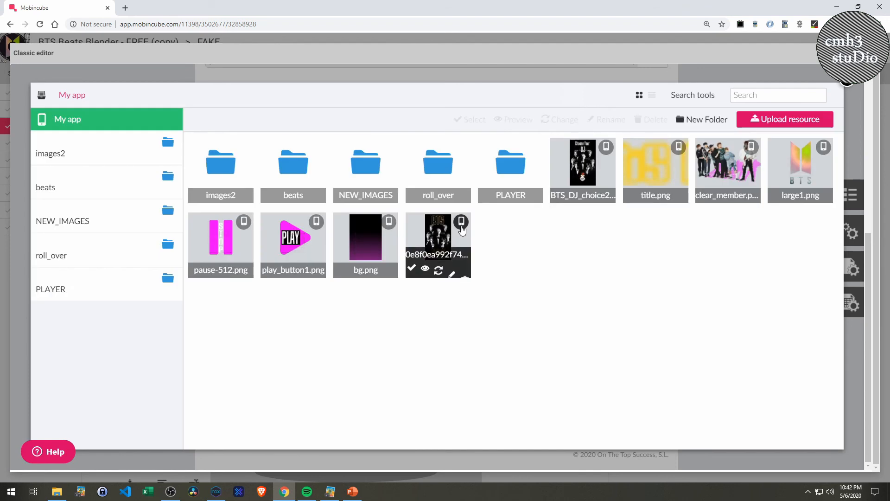
left_click(498, 168)
double_click(499, 168)
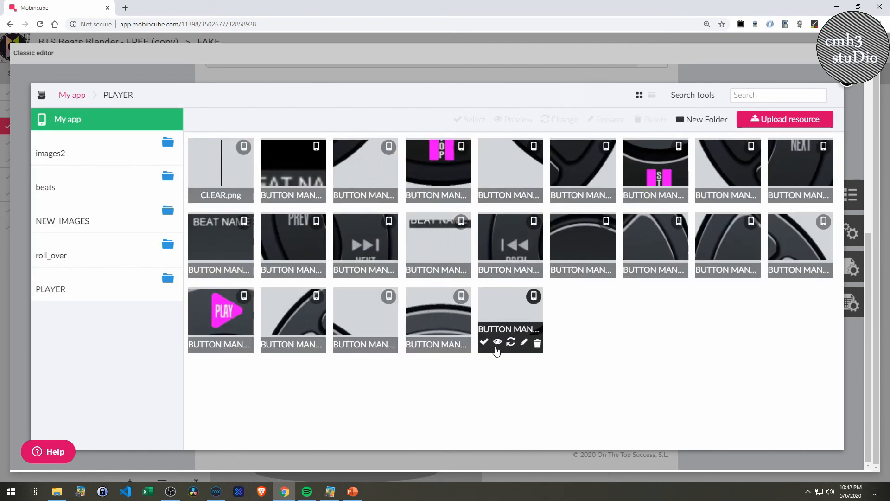
mouse_move(496, 350)
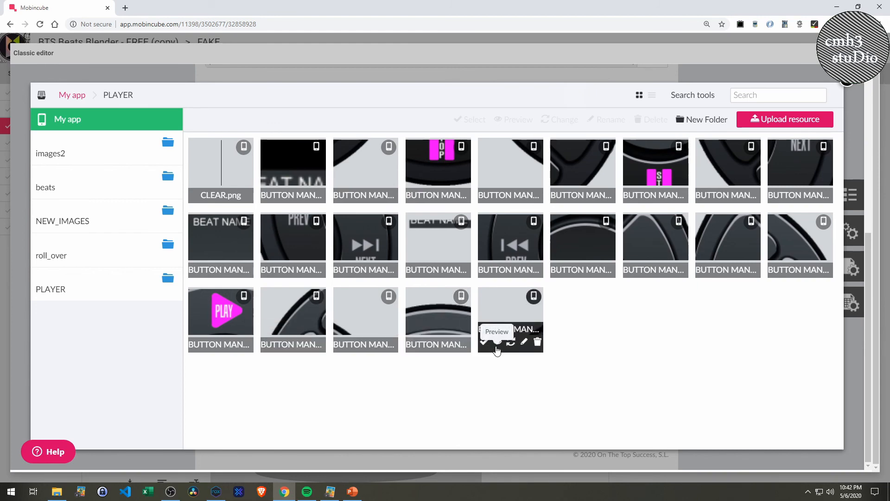
left_click(497, 343)
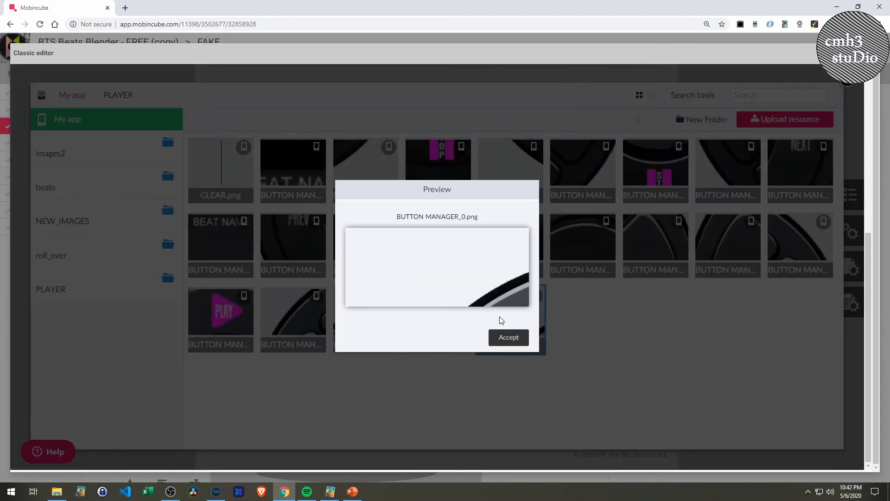
left_click(506, 339)
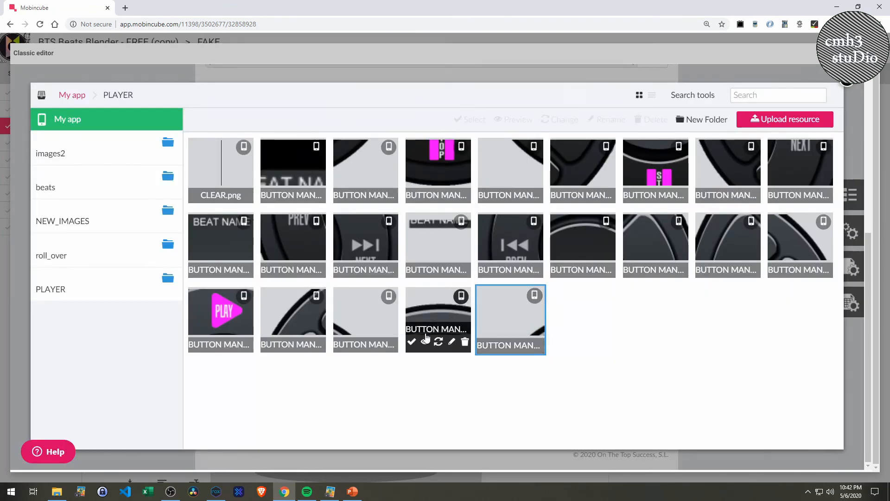
left_click(411, 341)
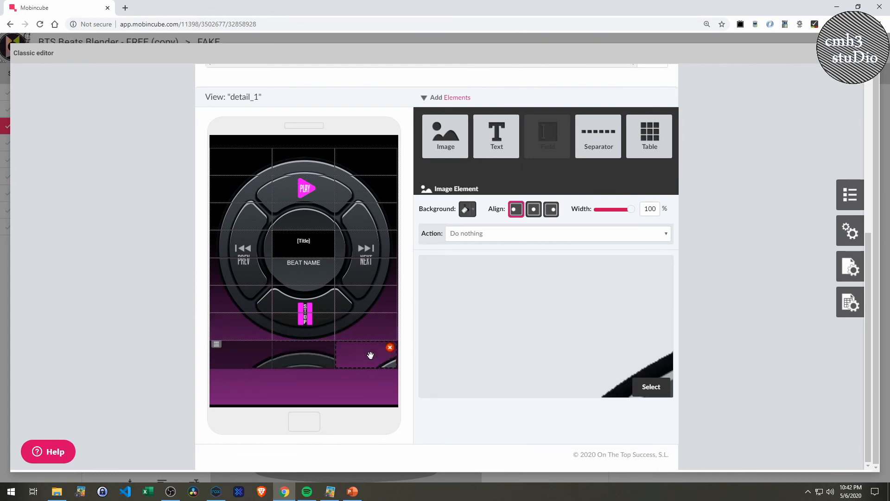
- Replace the new row's right cell image with the PLAYER slice showing the circle's upper-right edge
left_click(654, 389)
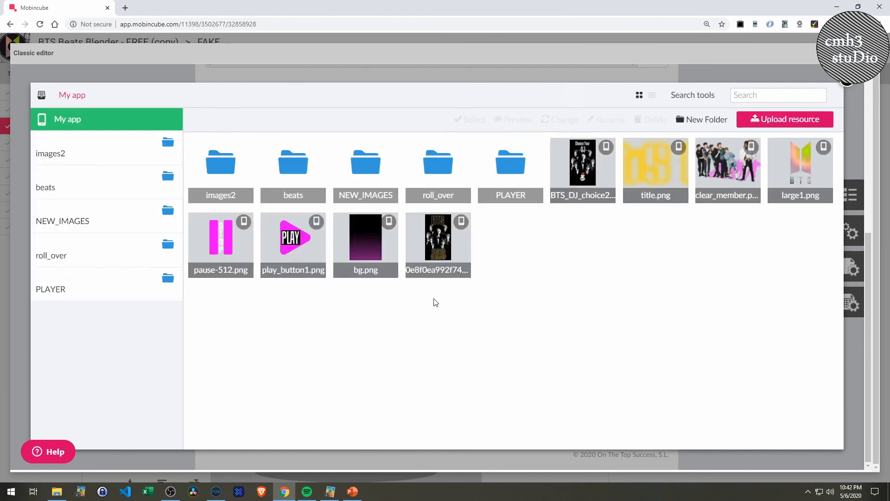
double_click(498, 167)
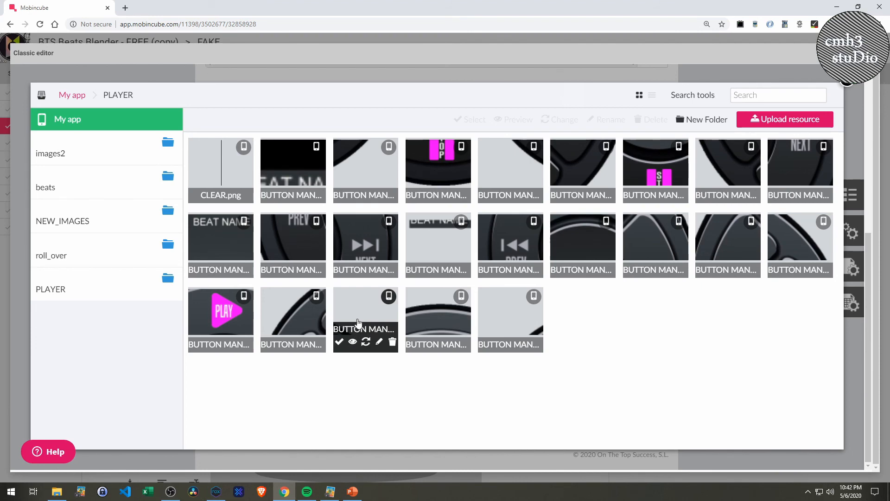
left_click(338, 341)
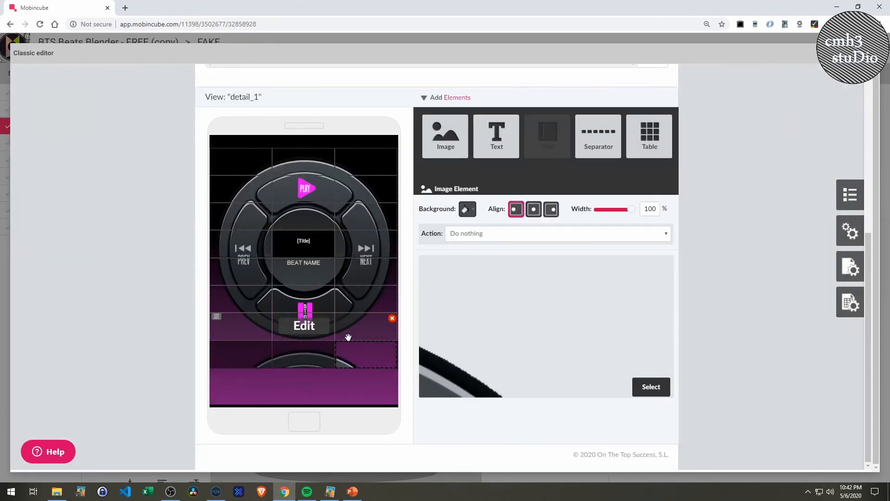
- Delete the original table row above PLAY at the top of the player
left_click(391, 366)
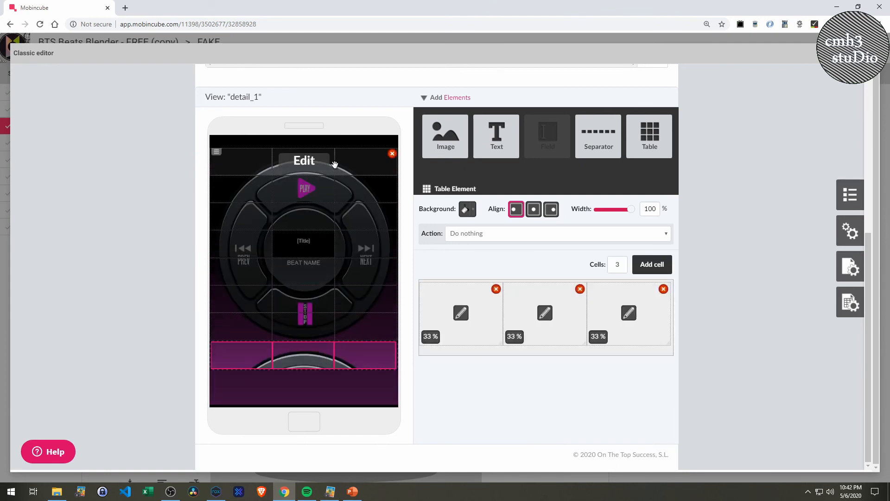
left_click(392, 155)
left_click(435, 289)
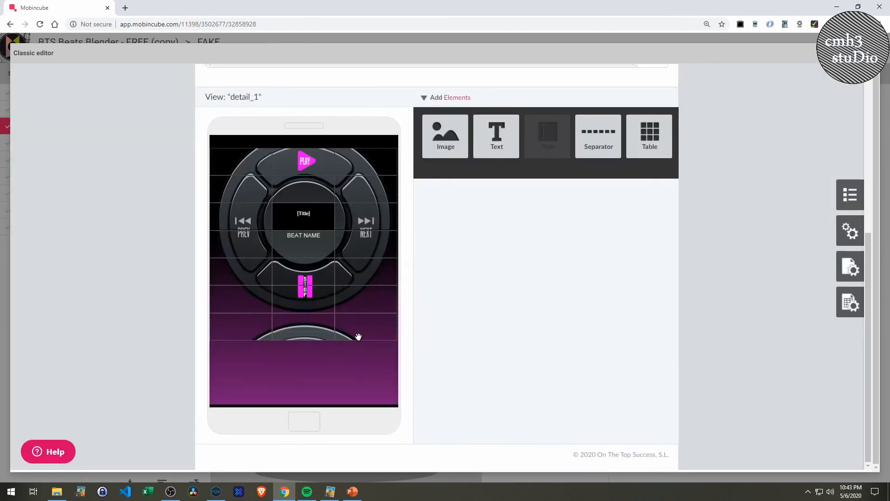
- Move the new arc row from the bottom to the top of the player and delete the separator between it and the PLAY row
left_click_drag(357, 325, 365, 148)
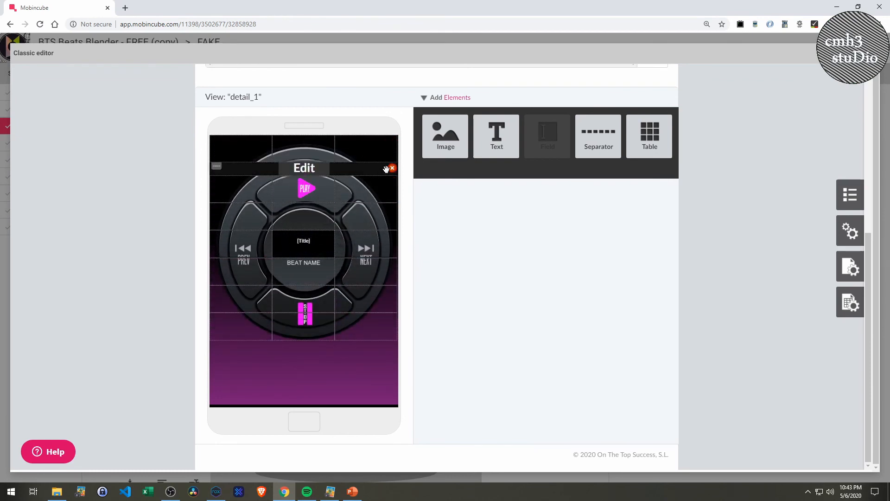
left_click(391, 168)
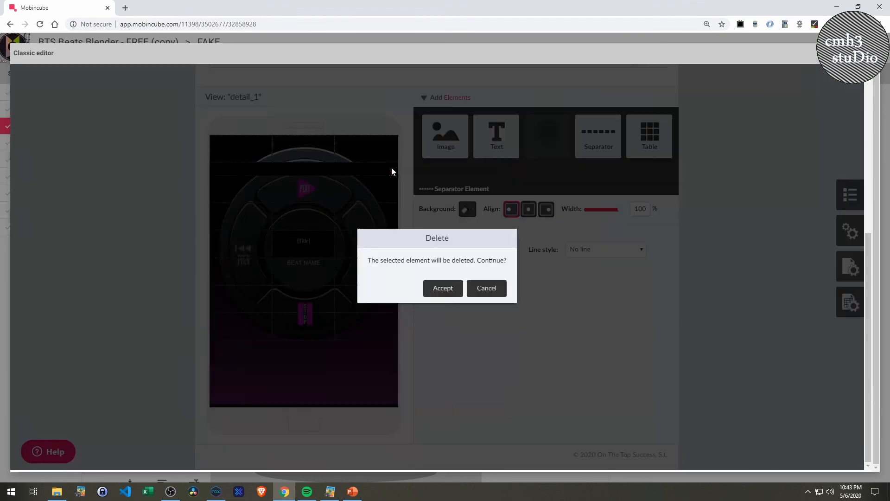
left_click(442, 288)
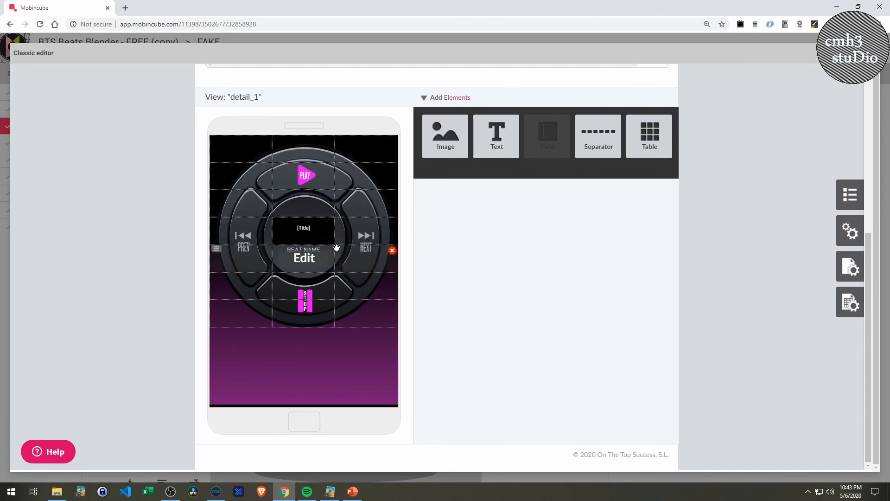
- Open the PLAY row's table and examine the middle cell's action and audio source
left_click(304, 176)
left_click(306, 174)
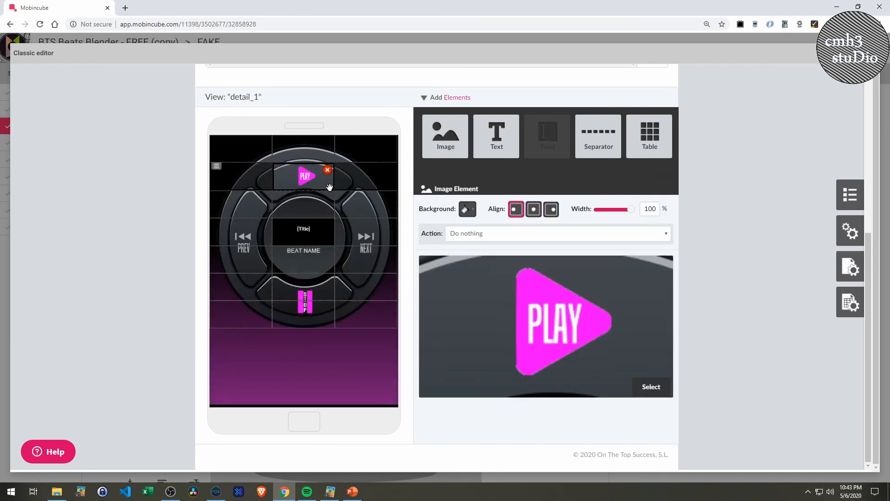
left_click(385, 187)
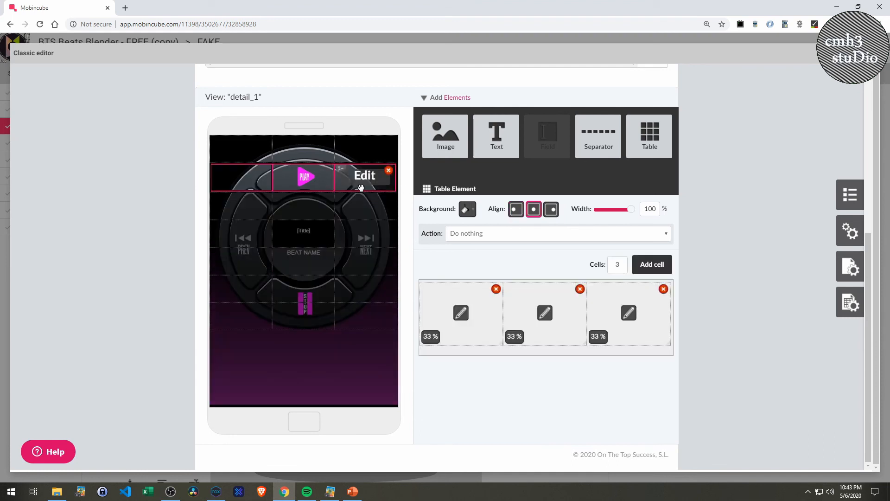
left_click(551, 320)
mouse_move(305, 186)
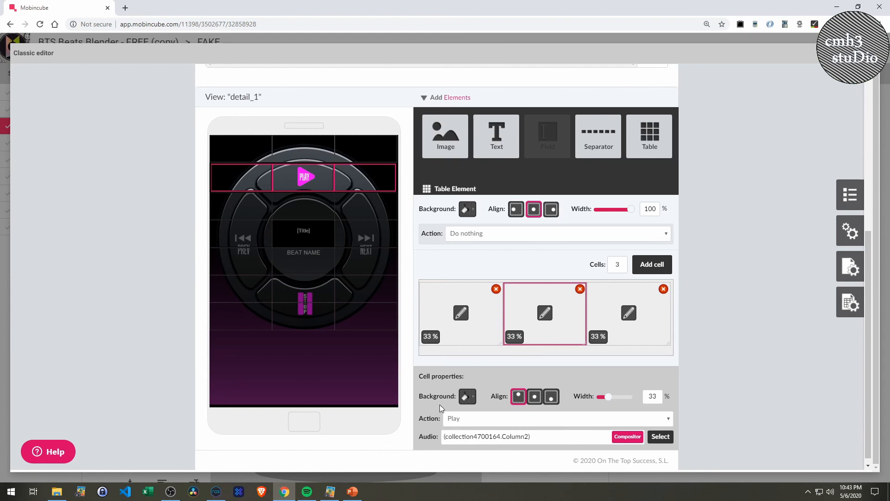
left_click(405, 329)
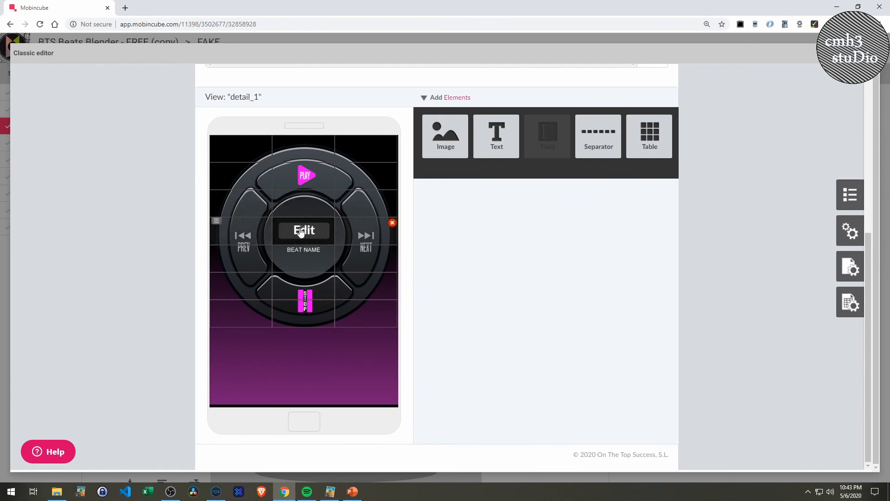
- Open the title row's table and examine the action choices for the left PREV cell
left_click(301, 232)
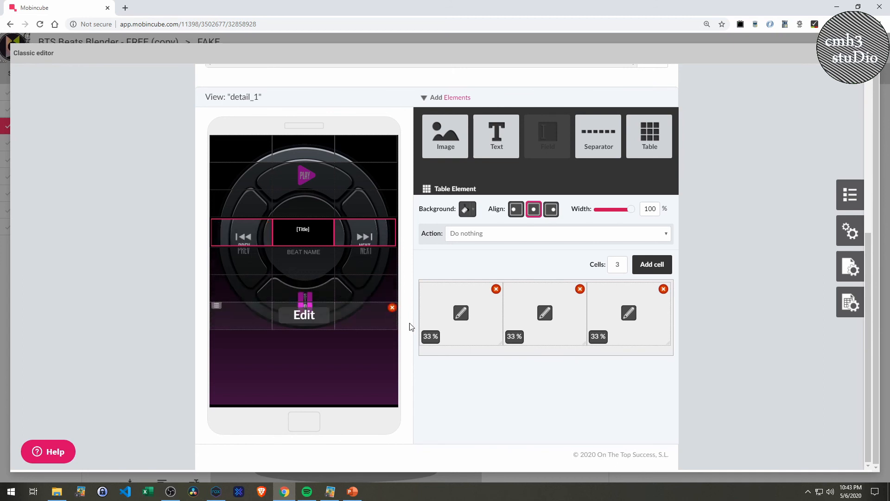
left_click(462, 313)
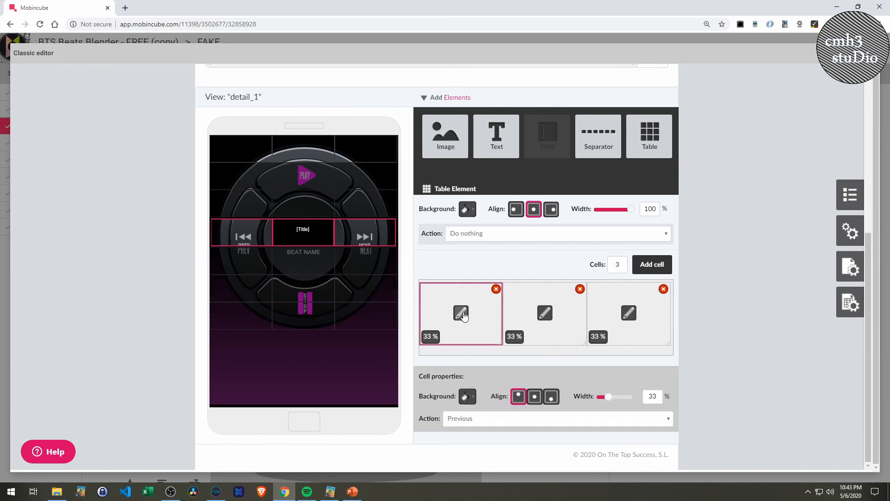
left_click(460, 418)
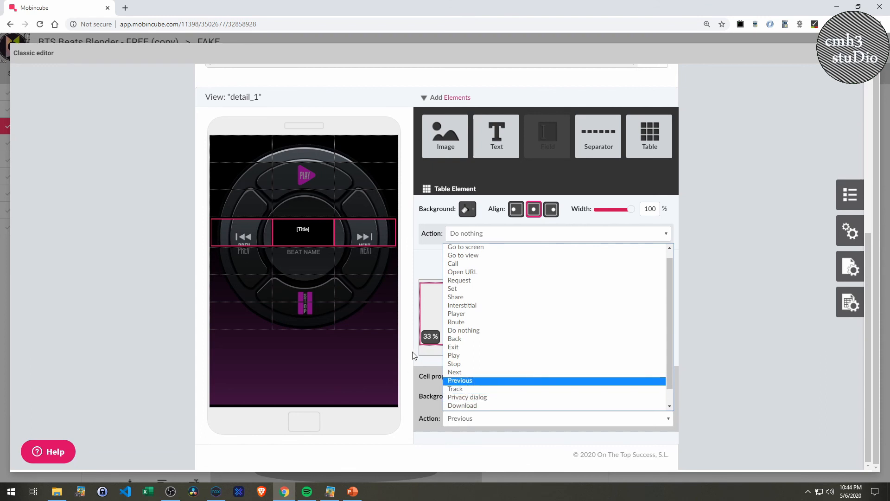
- Examine the action choices for the right NEXT cell in the title row, and open the middle cell's title text element
left_click(414, 355)
left_click(317, 237)
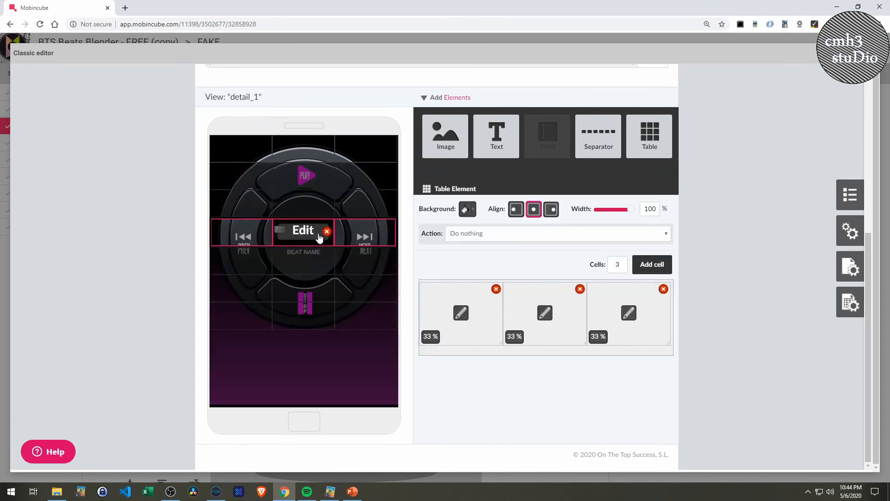
left_click(626, 311)
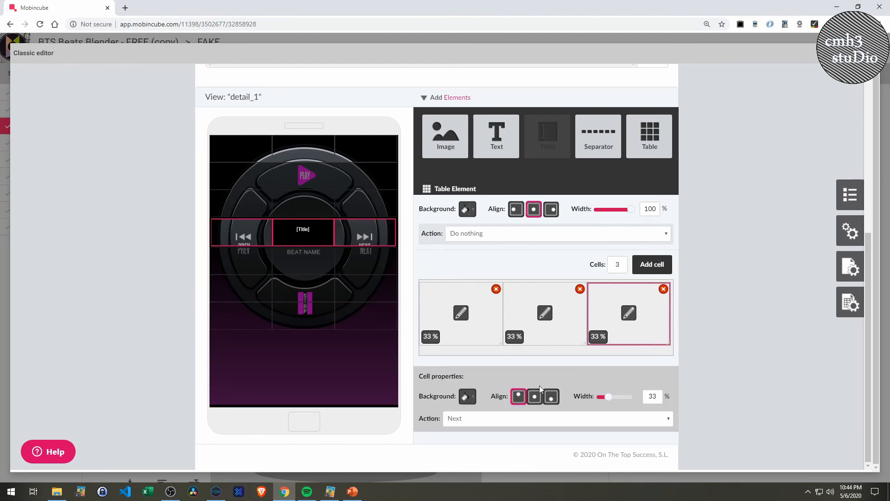
left_click(492, 418)
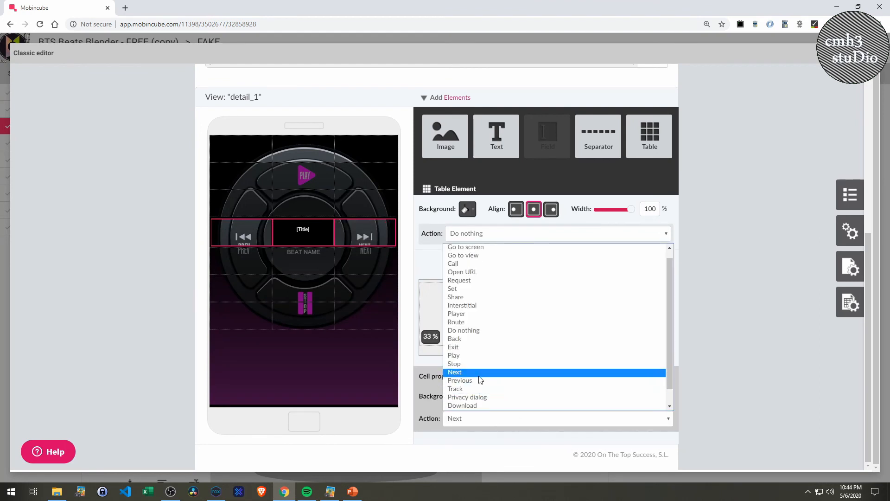
left_click(406, 357)
mouse_move(308, 234)
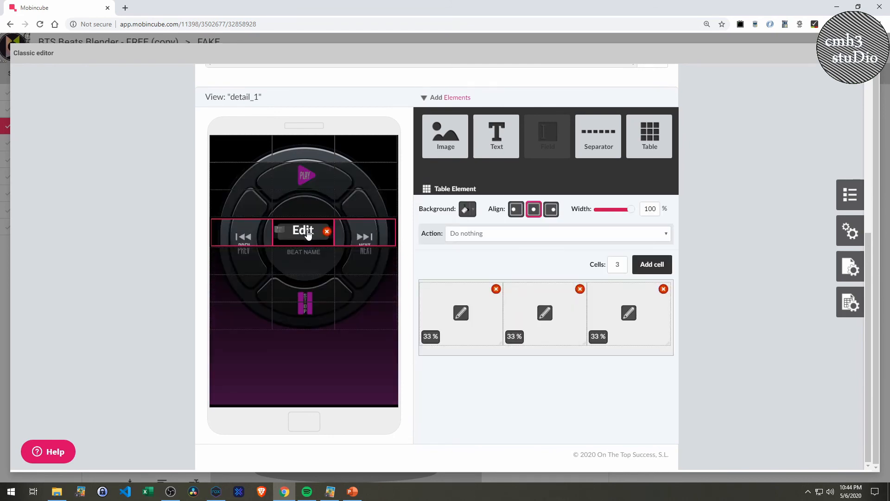
left_click(308, 233)
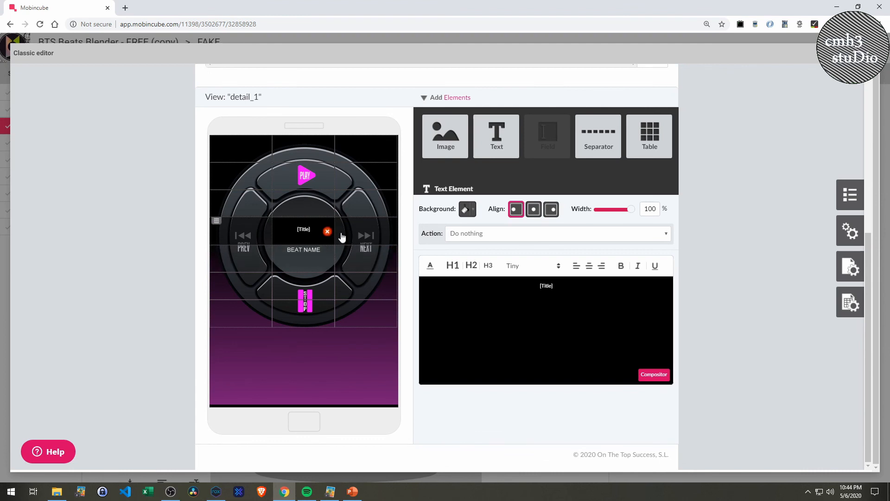
- Switch to PhotoImpact to examine the sliced control wheel around the black title bar, and return to the Mobincube editor
key("alt+Tab")
key("alt+Tab")
key("alt+Tab")
key("alt+Tab")
key("alt+Tab")
key("alt+Tab")
key("alt+Tab")
key("alt+Tab")
key("alt+Tab")
key("alt+Tab")
key("alt+Tab")
key("alt+Tab")
key("alt+Tab")
key("alt+Tab")
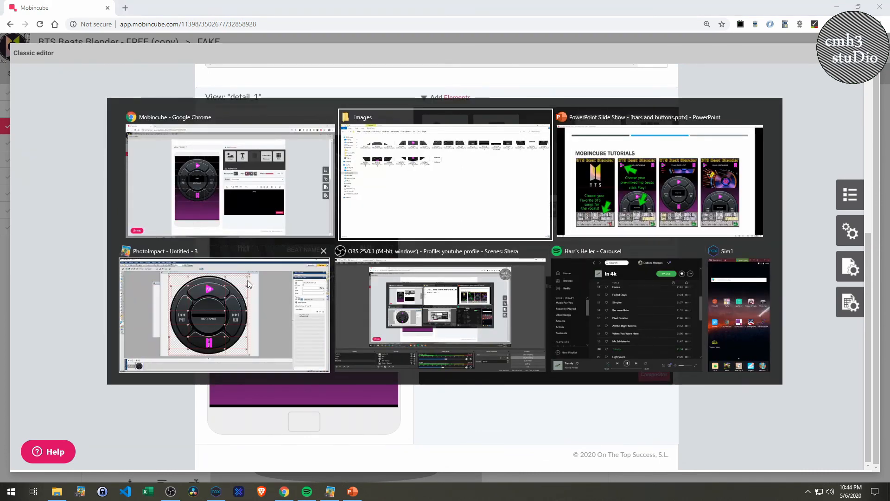
key("alt+Tab")
key("alt+Tab")
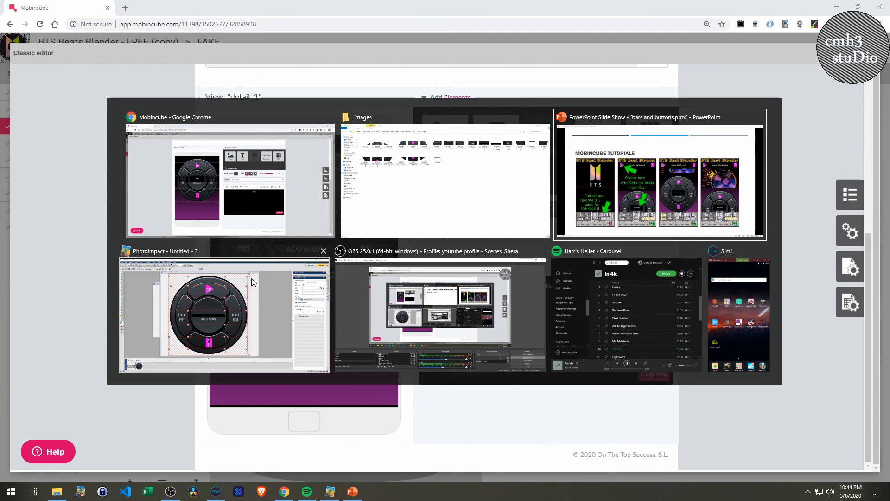
left_click(253, 281)
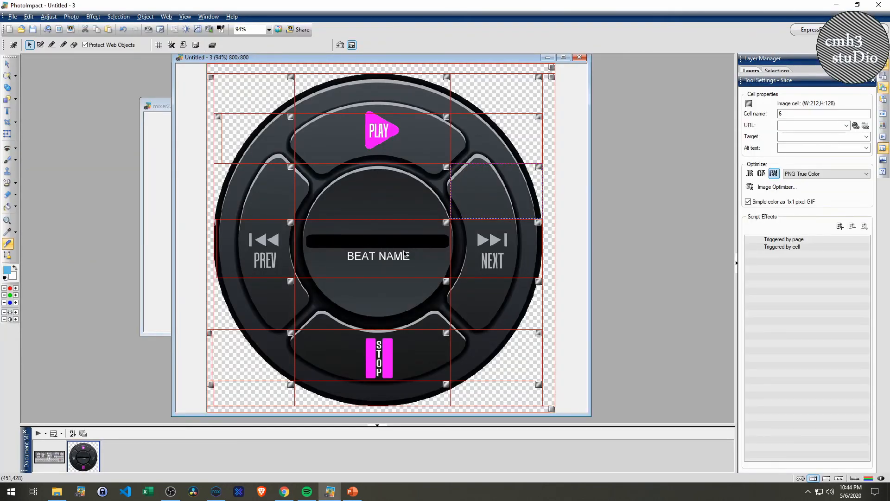
key("alt+Tab")
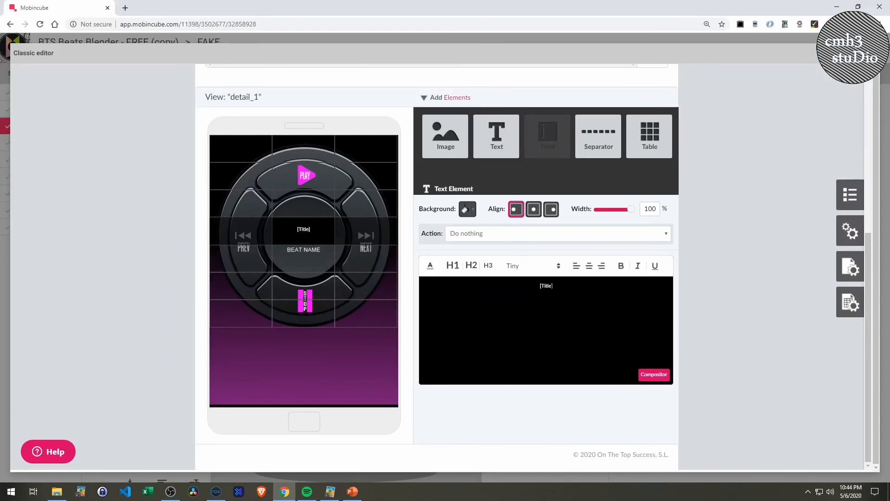
- Preview the bts_songs database and examine its Title and song columns, and close the preview
key("ctrl+a")
scroll(594, 291, "up", 6)
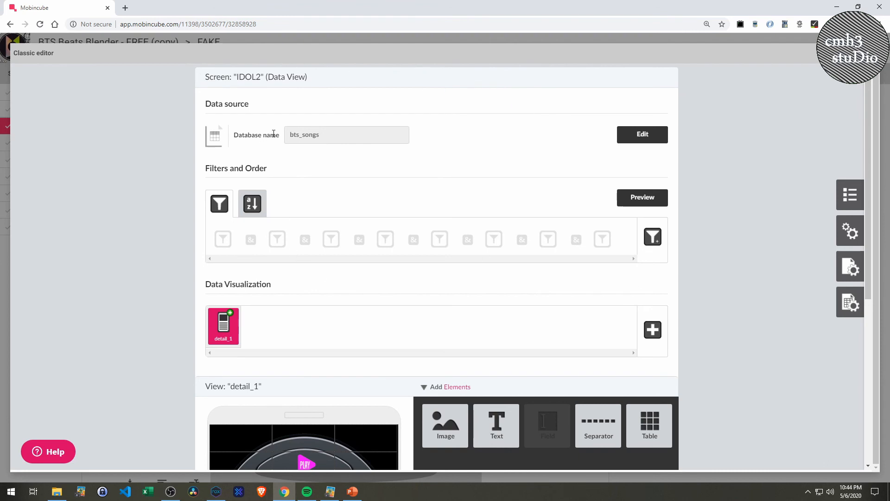
left_click(642, 198)
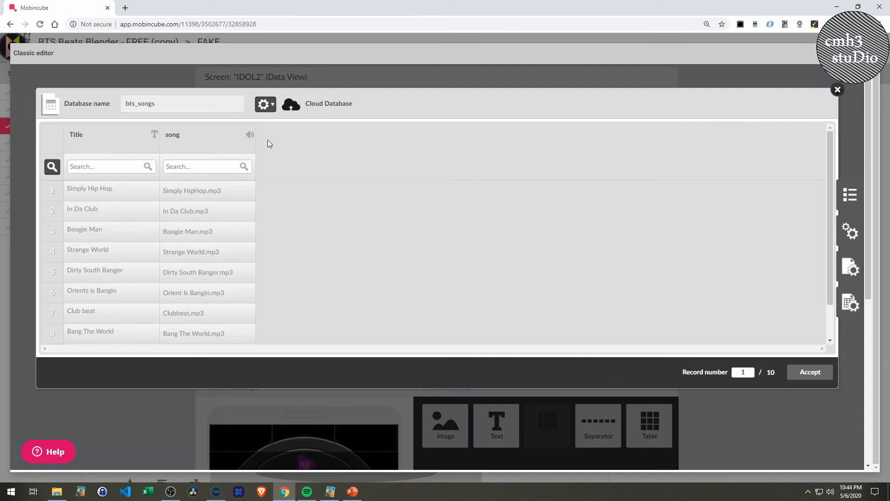
left_click_drag(158, 104, 121, 102)
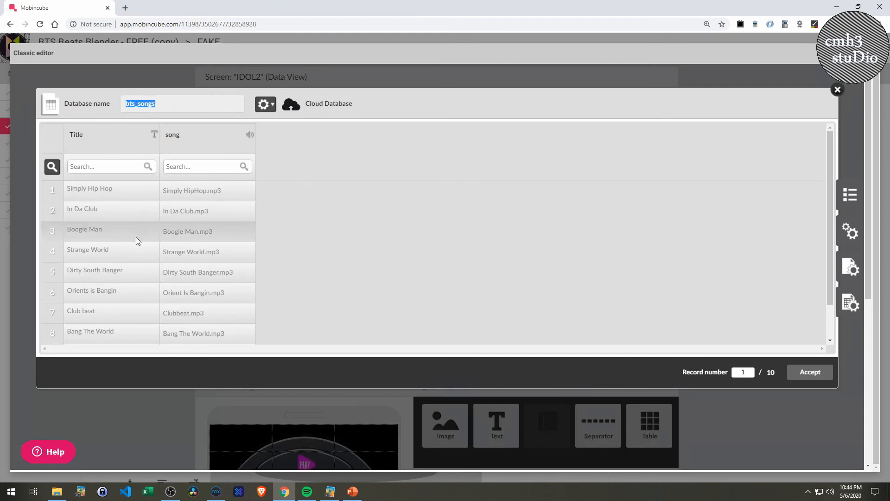
left_click_drag(83, 135, 65, 138)
left_click_drag(117, 254, 64, 254)
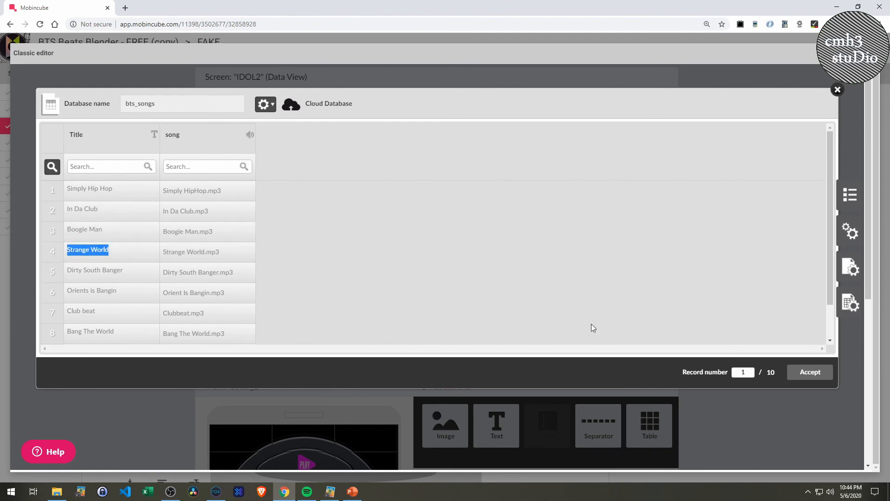
left_click(837, 90)
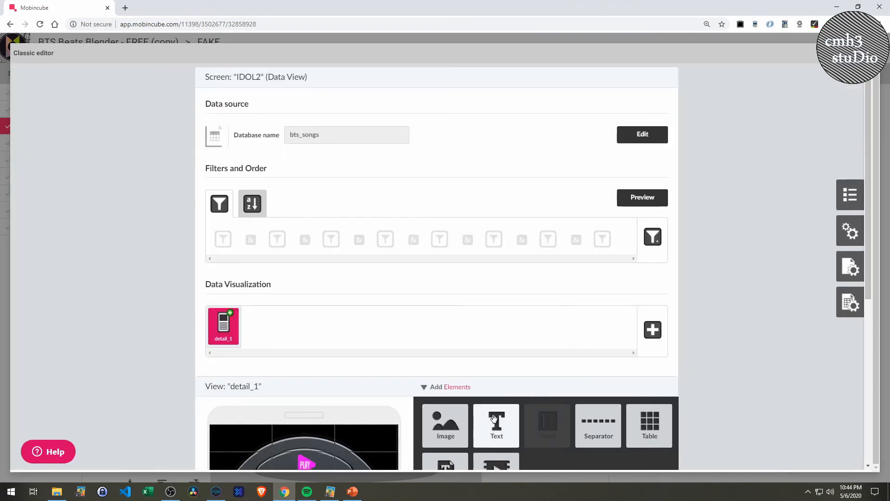
- Open the upper STOP slice's image element, and examine the middle cell's action and audio source in the lower STOP row
scroll(493, 419, "down", 4)
left_click(304, 333)
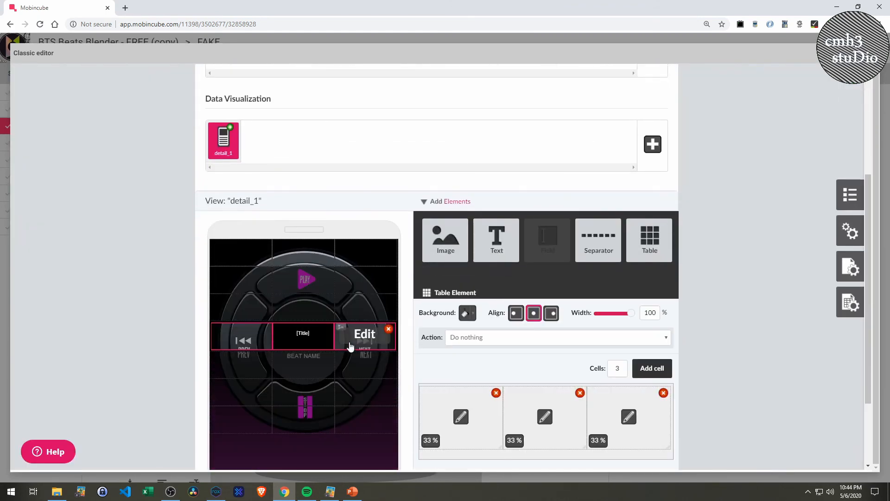
scroll(407, 366, "down", 2)
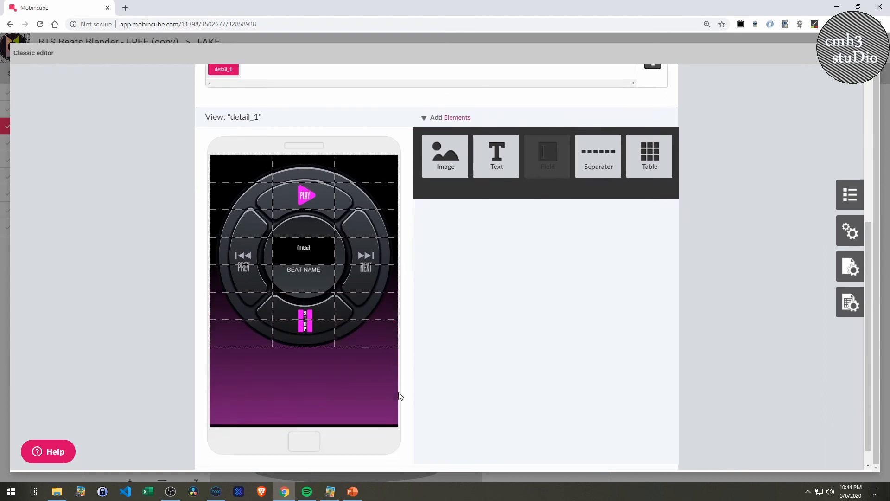
left_click(305, 297)
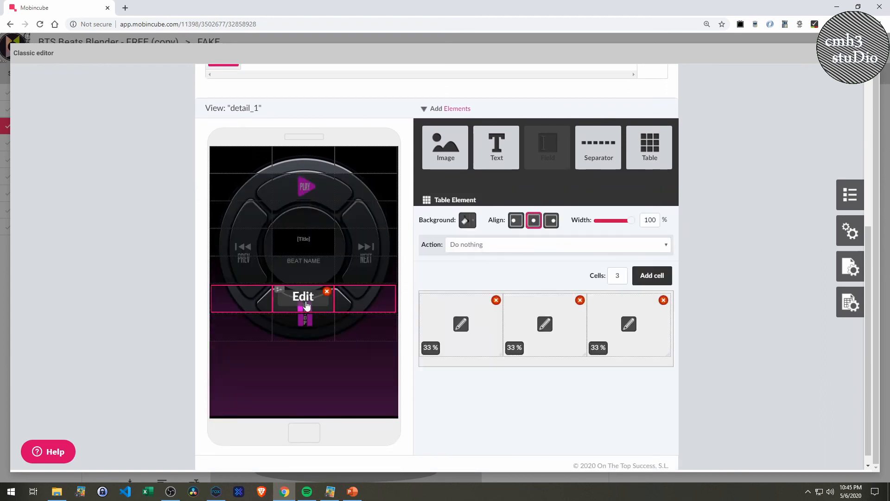
left_click(309, 305)
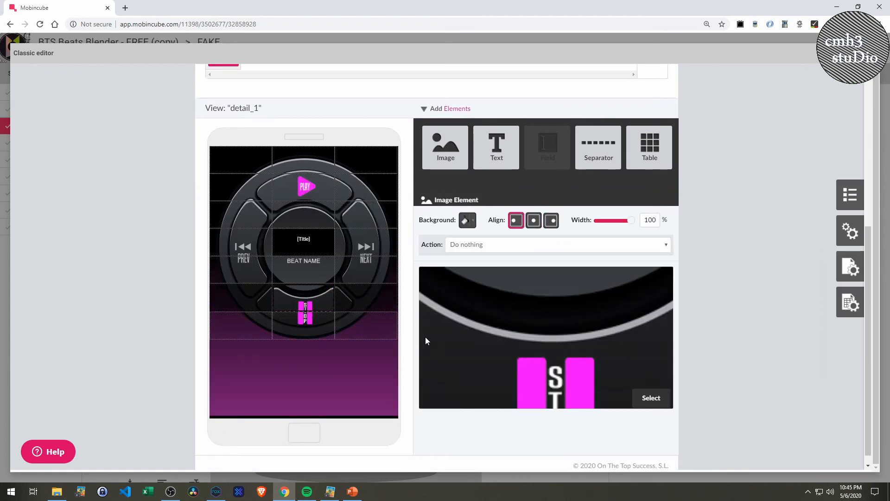
left_click(306, 326)
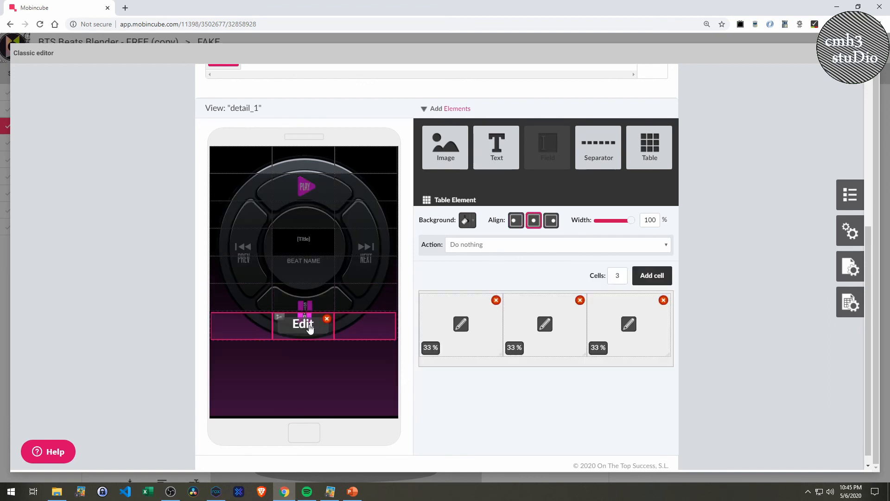
left_click(545, 330)
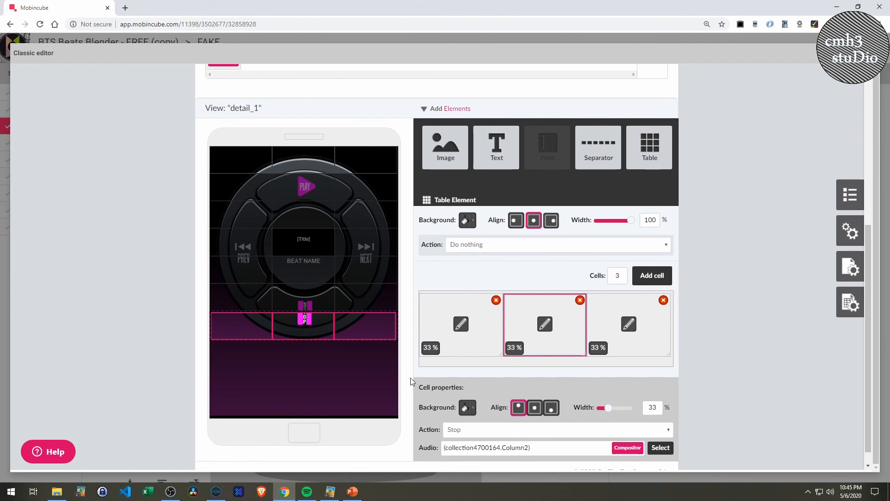
- Open the upper STOP row's table, examine the middle cell's action and audio source, and deselect the table
mouse_move(311, 302)
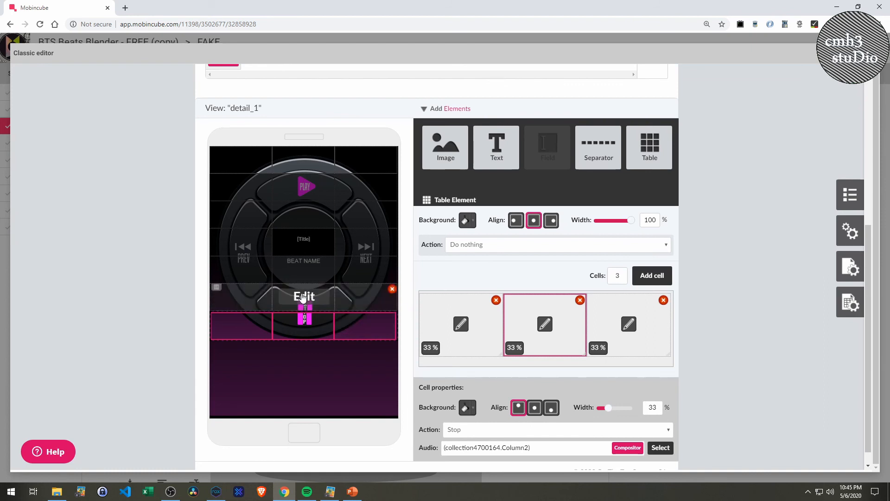
left_click(304, 298)
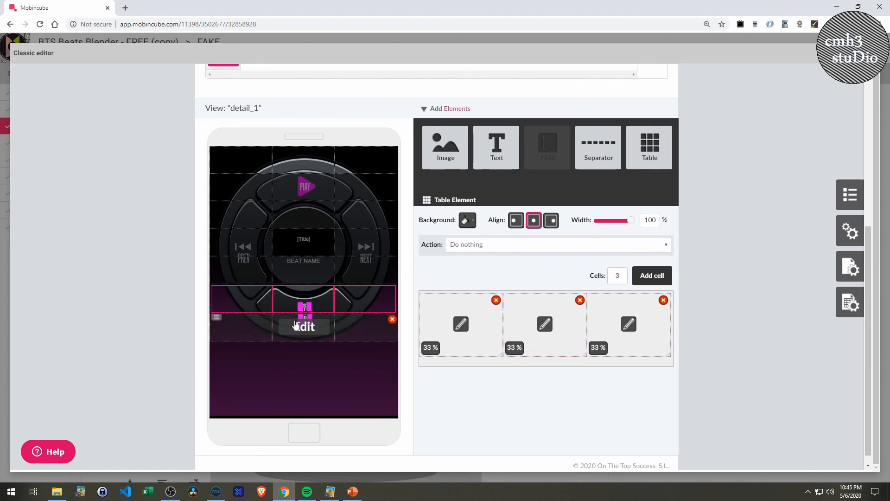
left_click(303, 297)
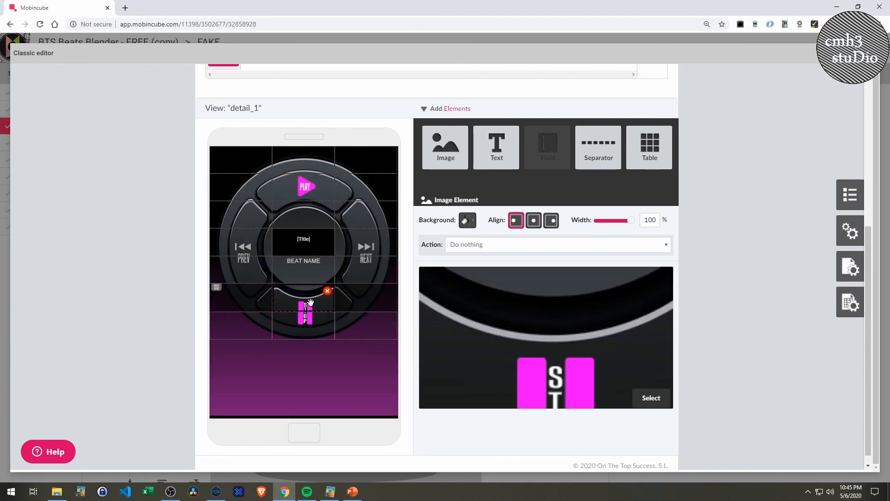
left_click(393, 312)
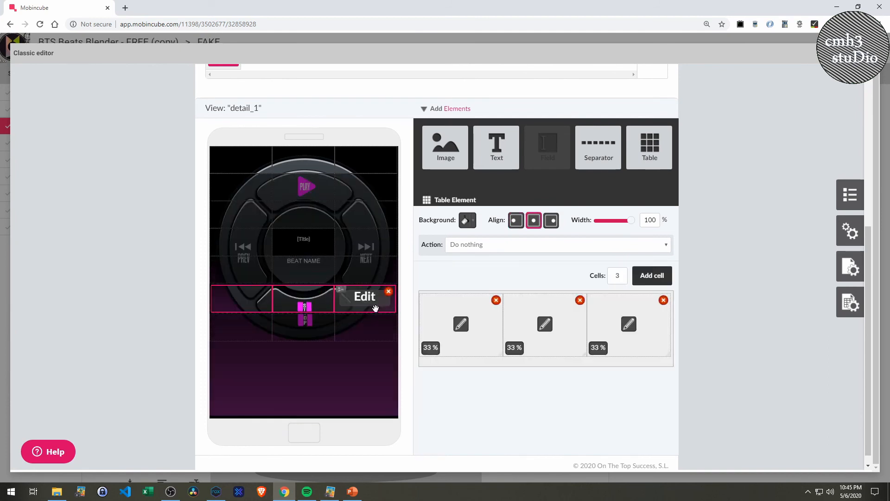
left_click(550, 332)
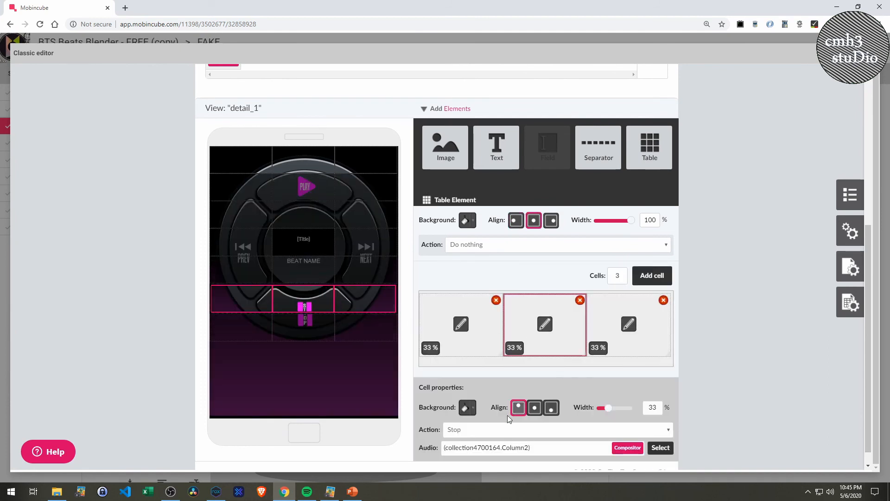
mouse_move(314, 304)
left_click(408, 355)
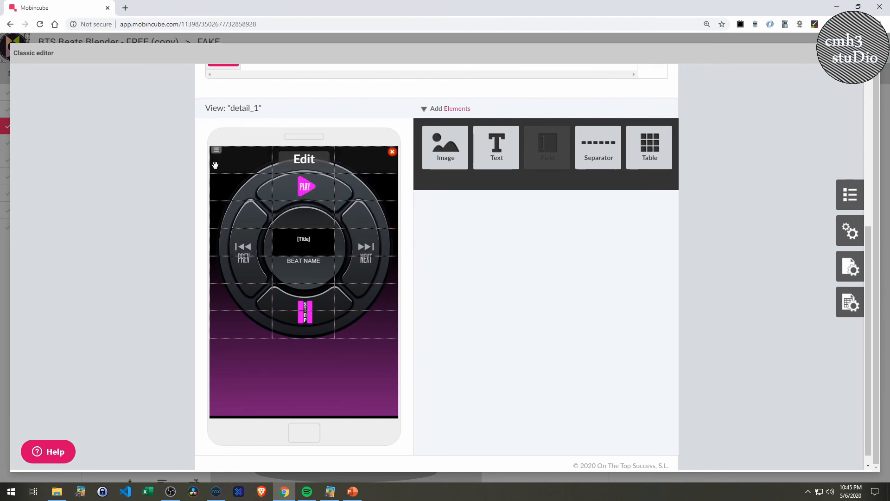
- Reopen the classic editor, open the IDOL2 screen and look at its screen settings
mouse_move(306, 245)
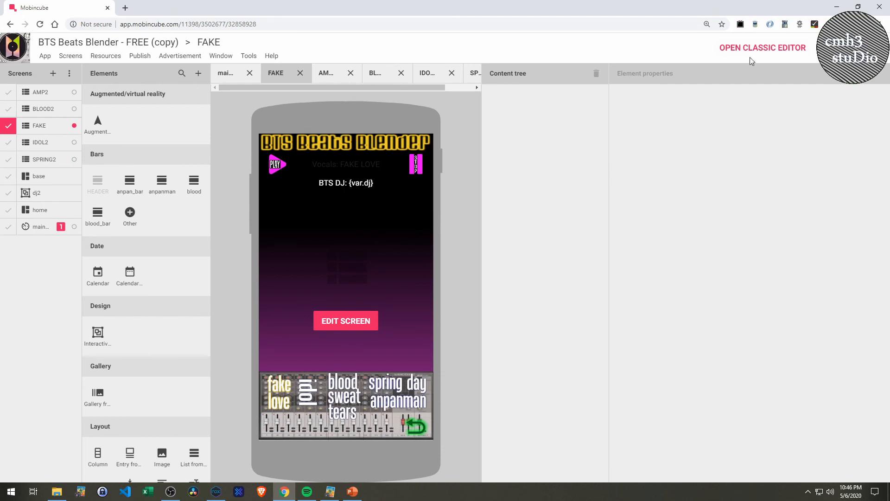
left_click(760, 48)
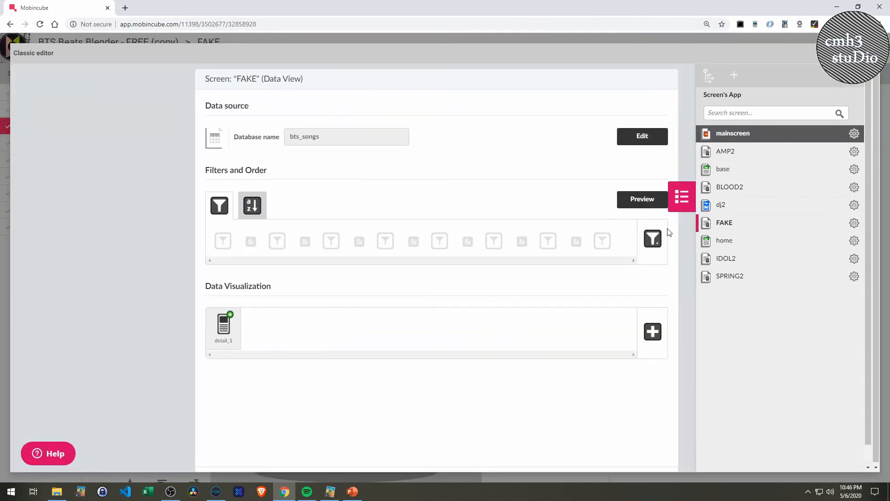
left_click(720, 262)
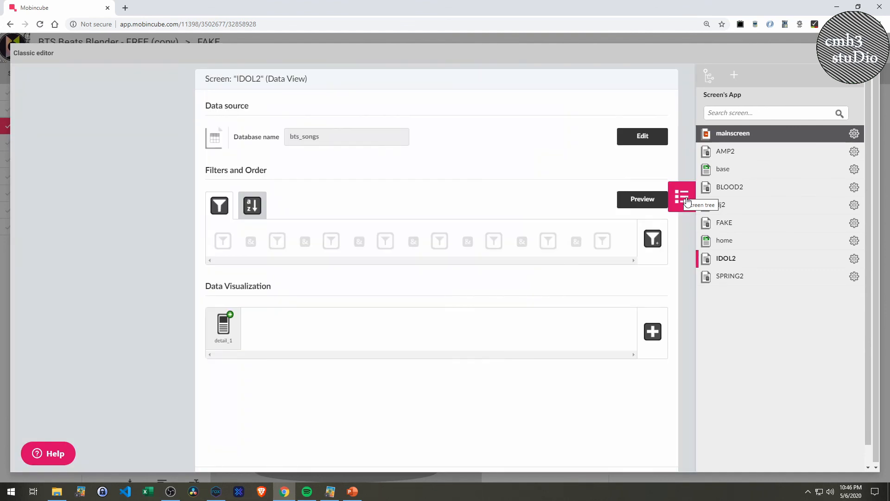
left_click(687, 199)
left_click(847, 266)
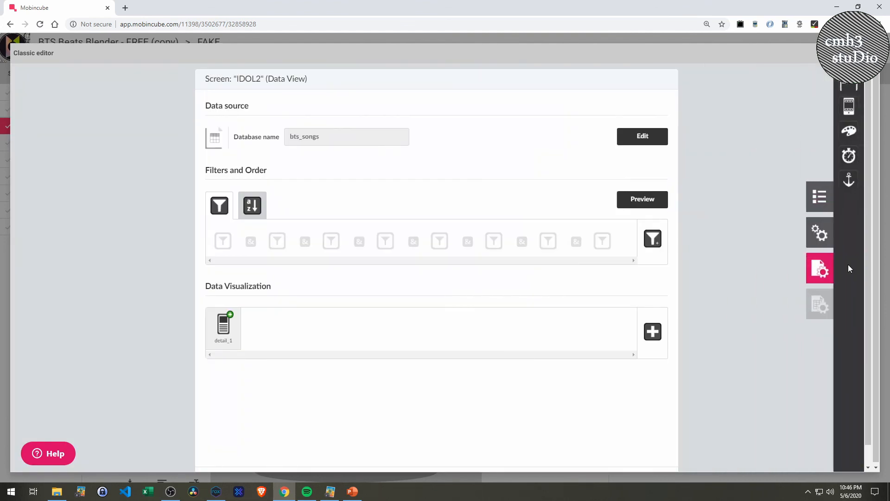
left_click(843, 108)
- Open the BLOOD2 screen from the app's screen list and display its detail_1 view with the player
left_click(817, 197)
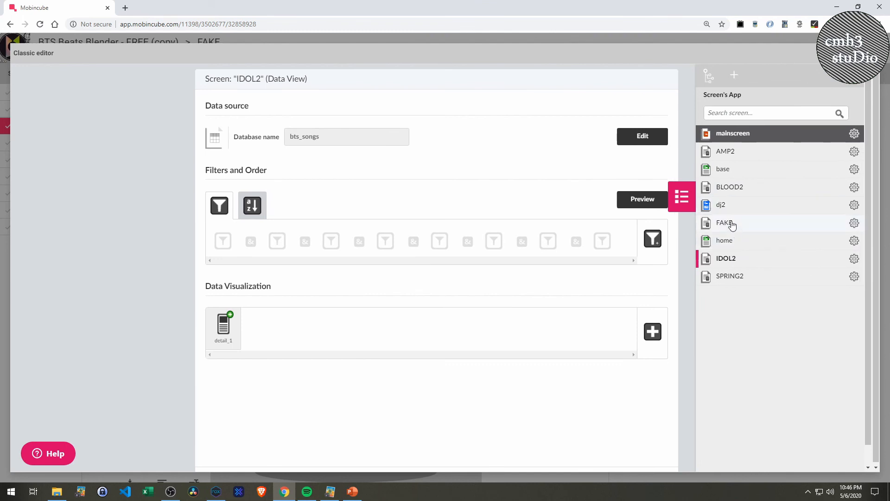
left_click(728, 188)
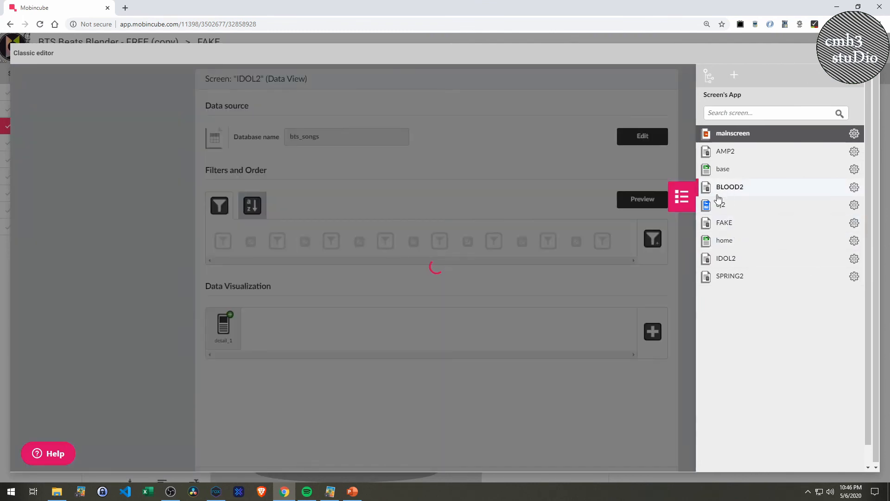
left_click(680, 197)
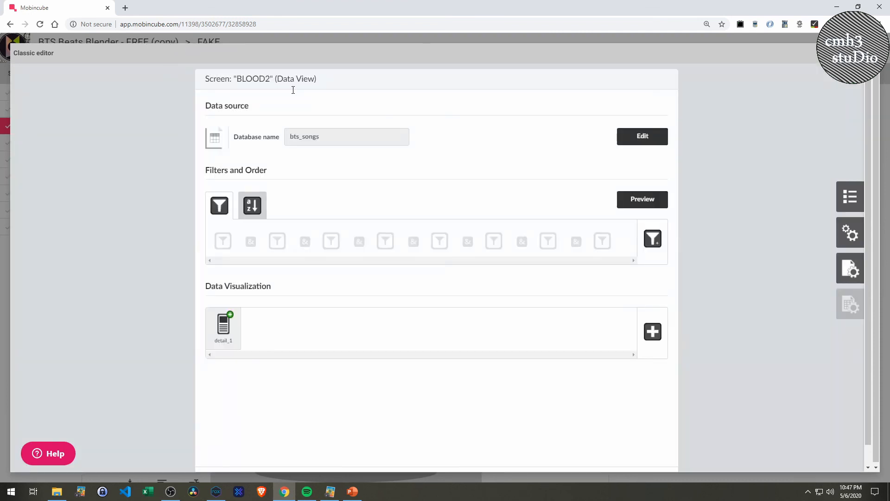
left_click(843, 270)
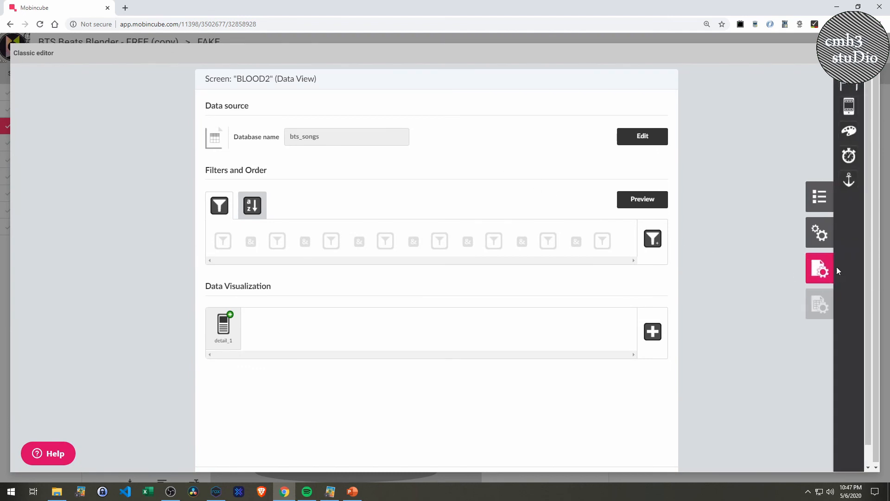
left_click(225, 333)
scroll(365, 313, "down", 6)
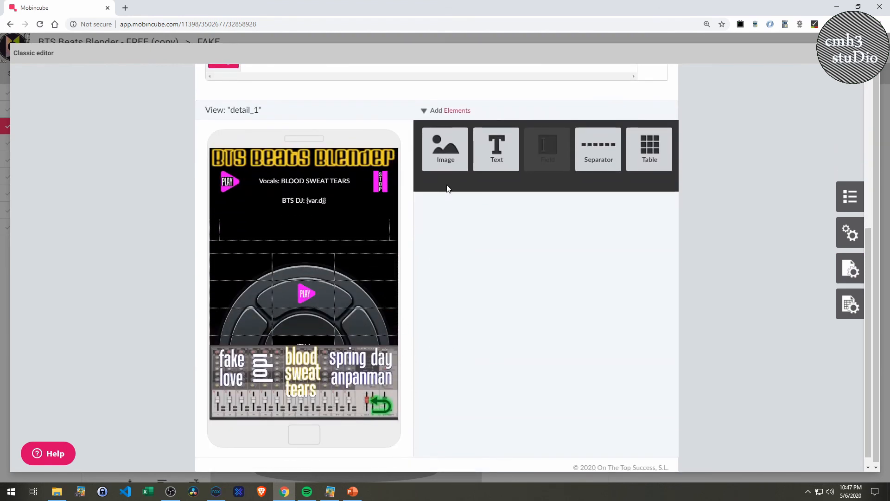
- Display the BLOOD2 screen's header and footer bar settings and open the blood_bar footer for editing
left_click(850, 196)
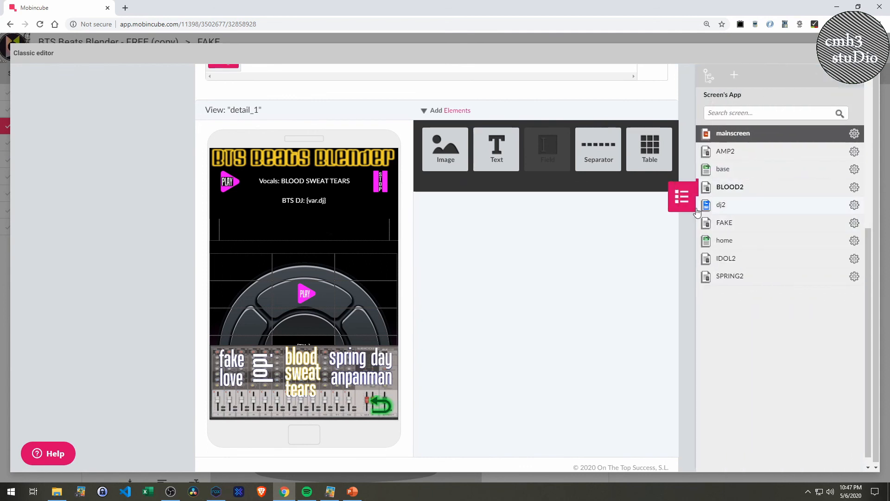
left_click(697, 208)
left_click(847, 268)
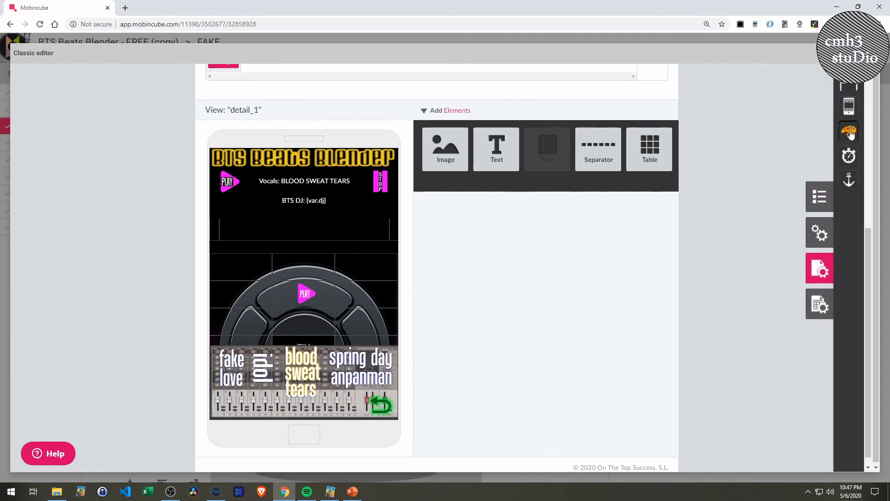
left_click(849, 105)
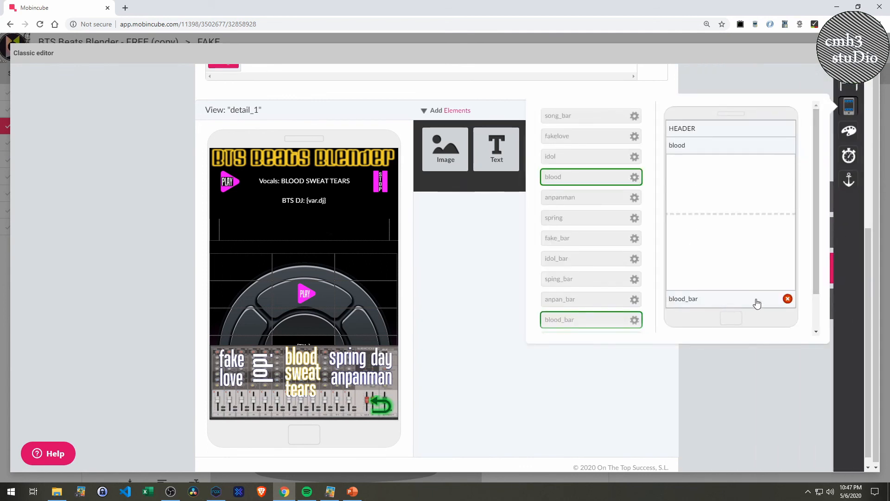
scroll(757, 304, "down", 1)
mouse_move(599, 281)
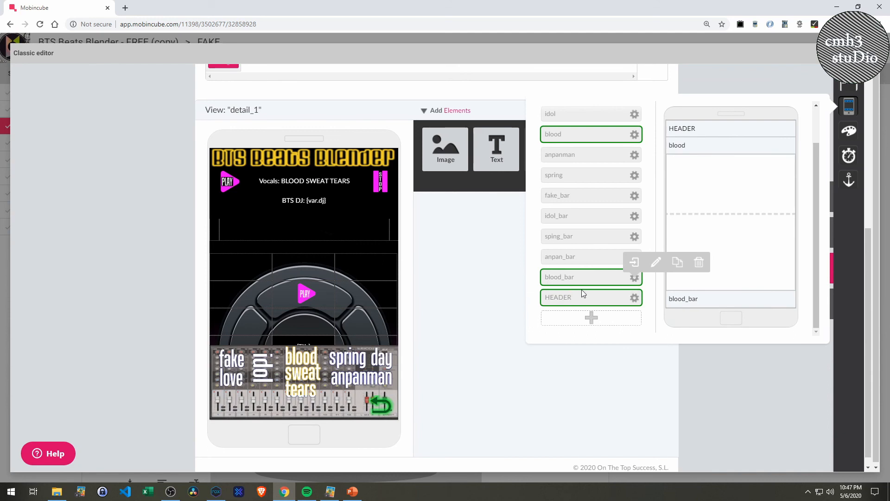
mouse_move(578, 295)
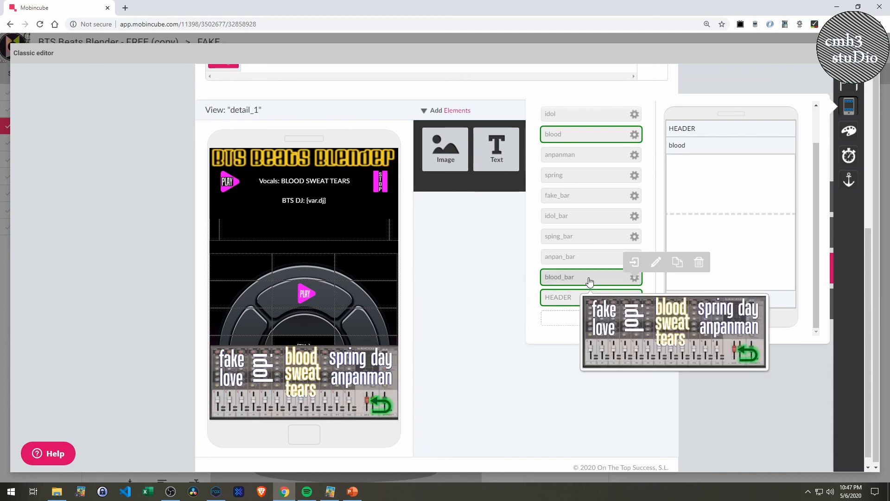
left_click(590, 279)
left_click(633, 262)
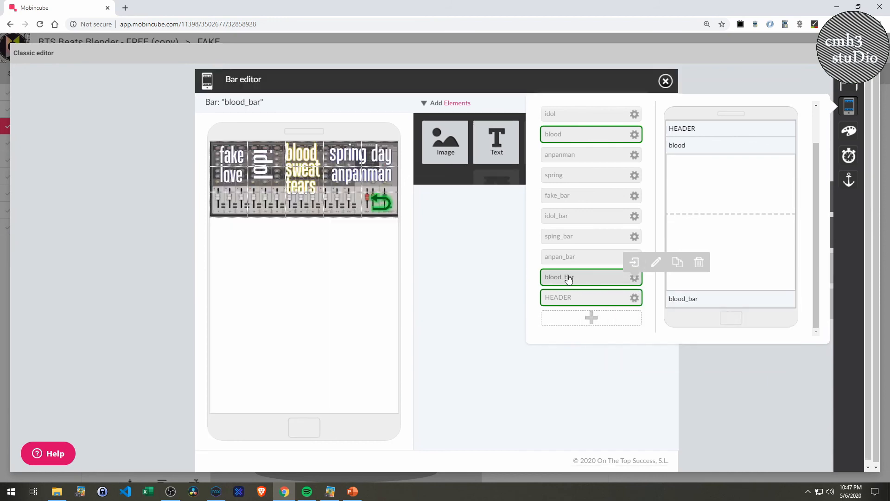
- Examine the cell layout of the upper, middle and lower table rows in blood_bar
mouse_move(304, 159)
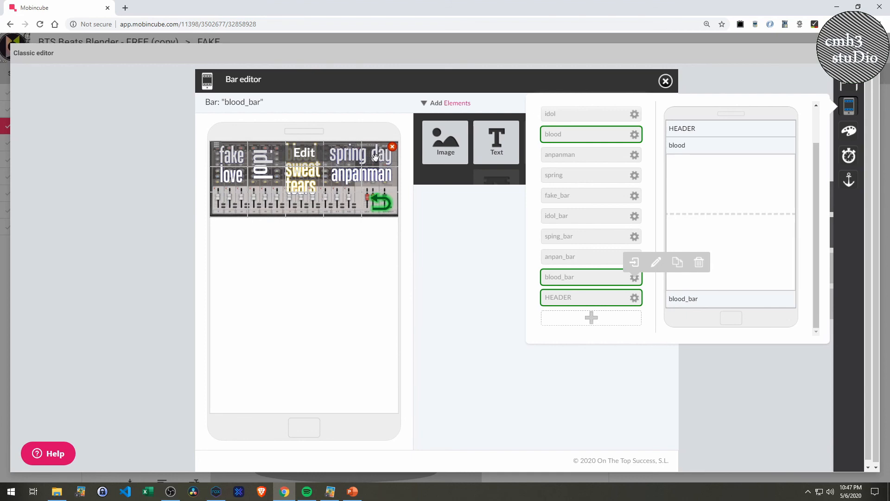
left_click(307, 157)
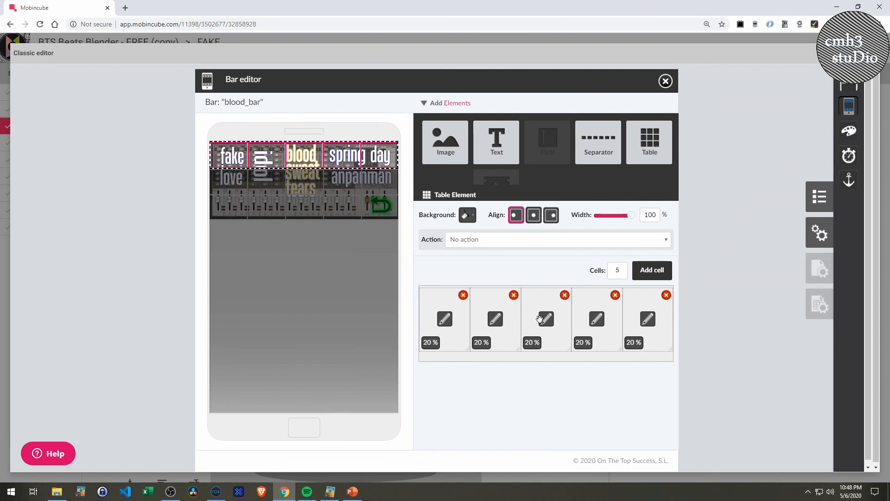
left_click(310, 182)
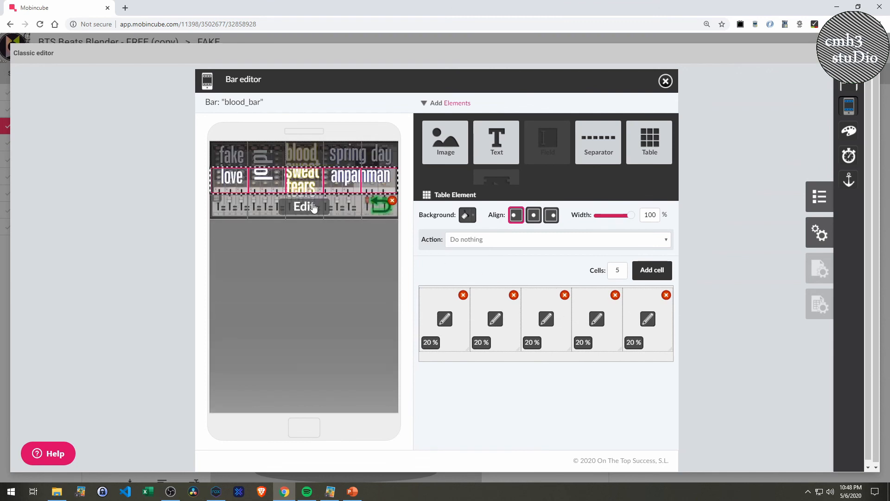
left_click(314, 207)
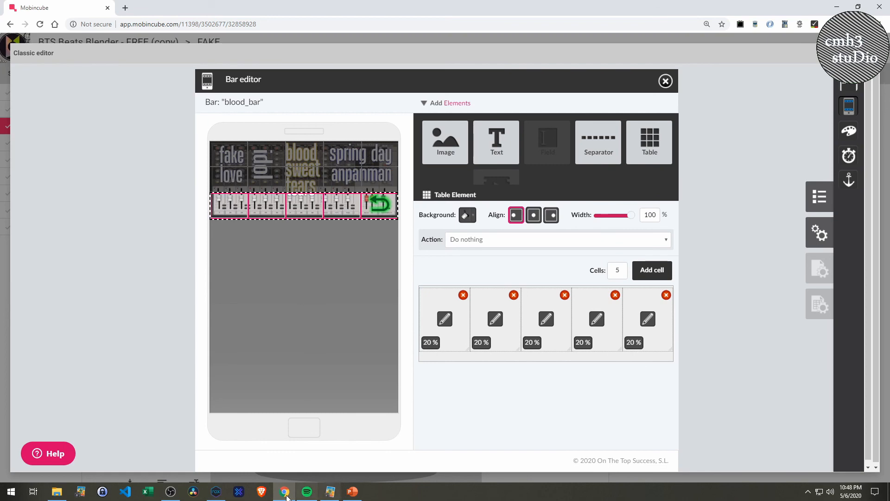
- Switch to PhotoImpact, minimize the player wheel image to view the slices of mixer2.ufo, and return to the Mobincube bar editor
left_click(329, 492)
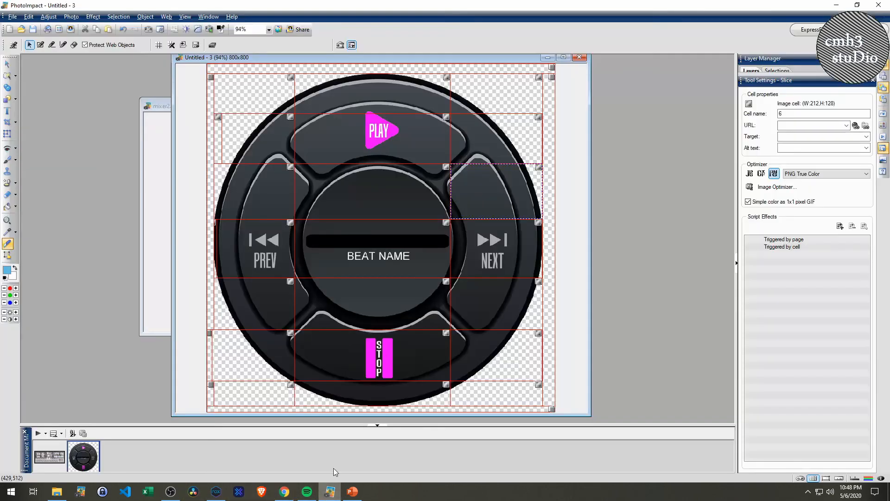
left_click(547, 58)
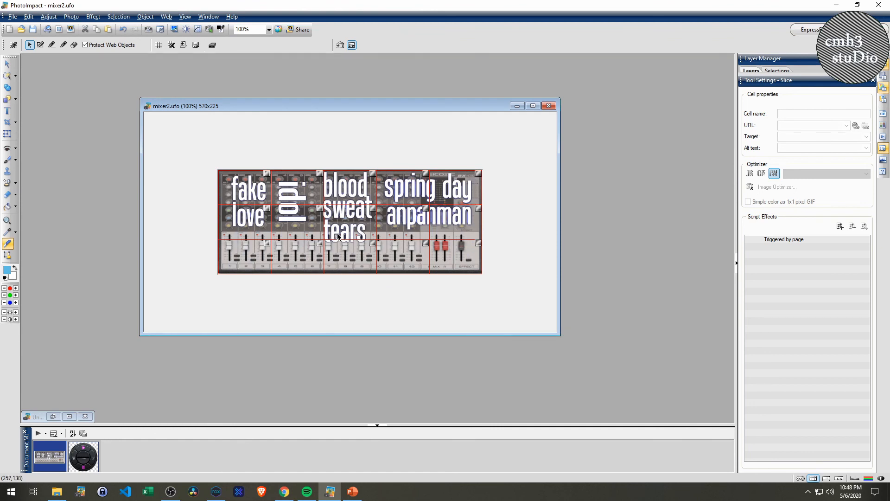
key("alt+Tab")
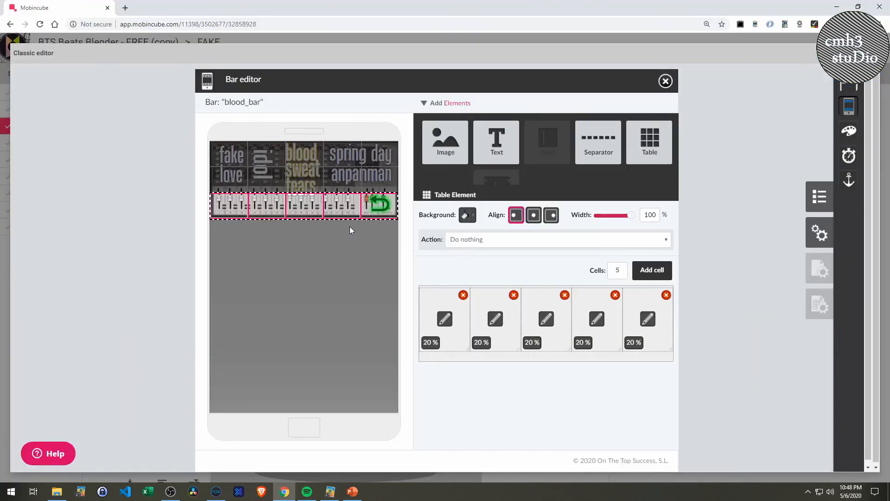
- Add a table below the mixer rows in blood_bar and try to fill it with 20 % wide cells
mouse_move(318, 165)
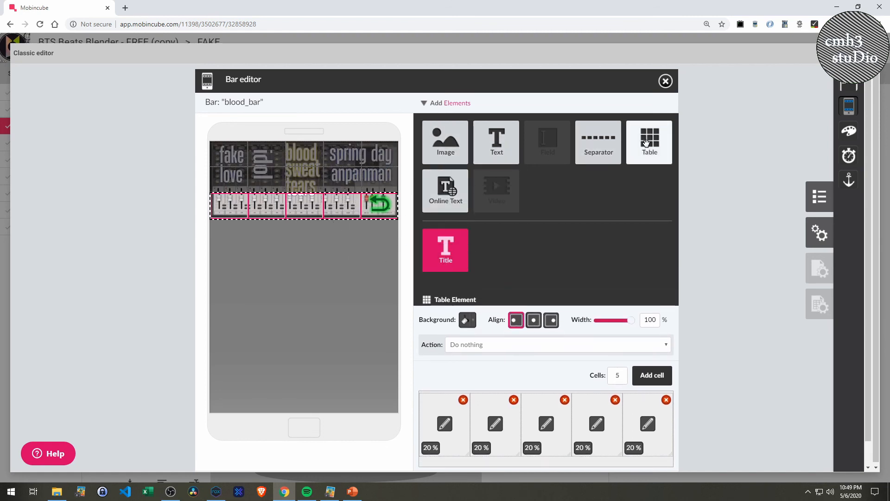
left_click_drag(648, 140, 339, 265)
left_click_drag(546, 316, 473, 320)
left_click_drag(590, 320, 522, 330)
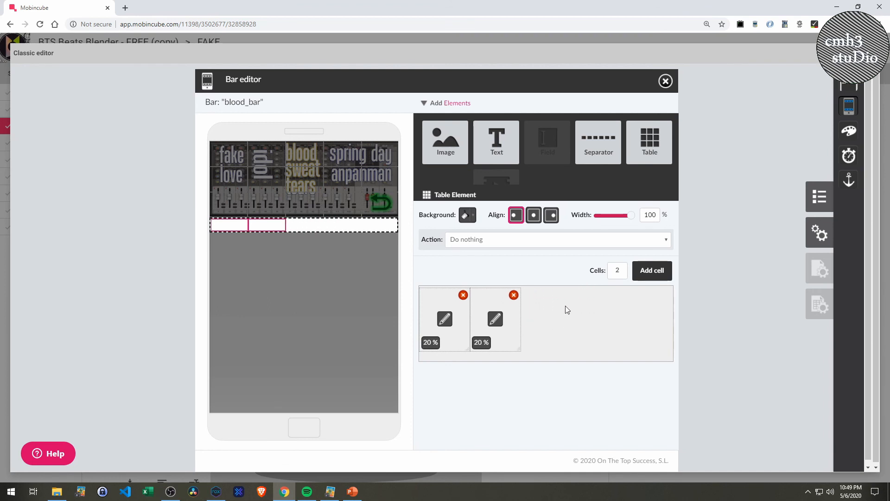
left_click(652, 270)
mouse_move(579, 319)
left_mouse_down()
mouse_move(564, 320)
mouse_move(573, 317)
left_mouse_up()
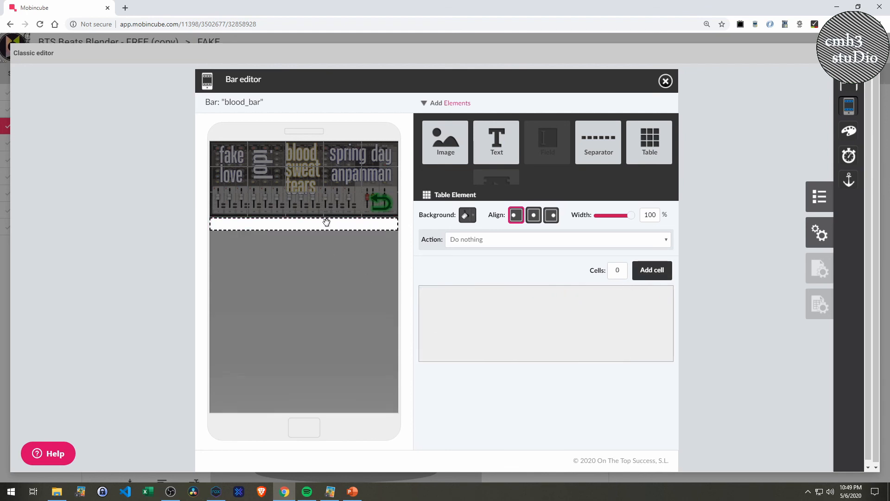
left_click(398, 251)
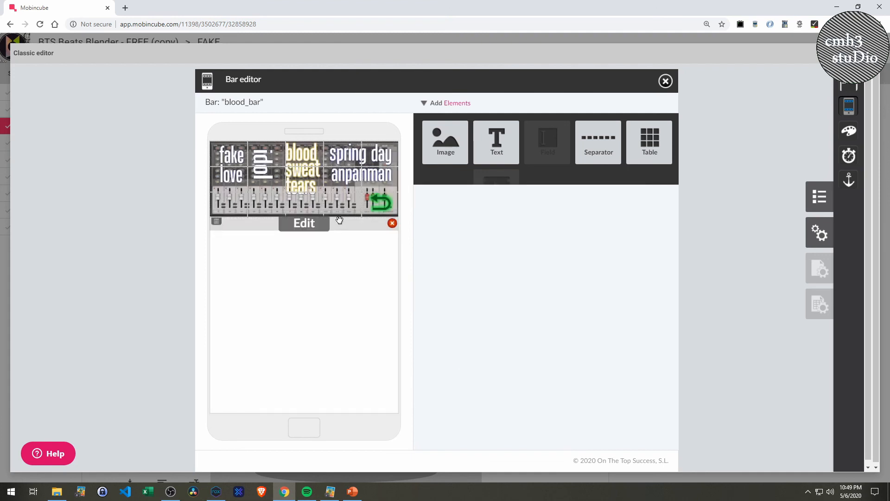
- Open the empty table below the mixer rows and add five cells, each 20 % wide
left_click(306, 222)
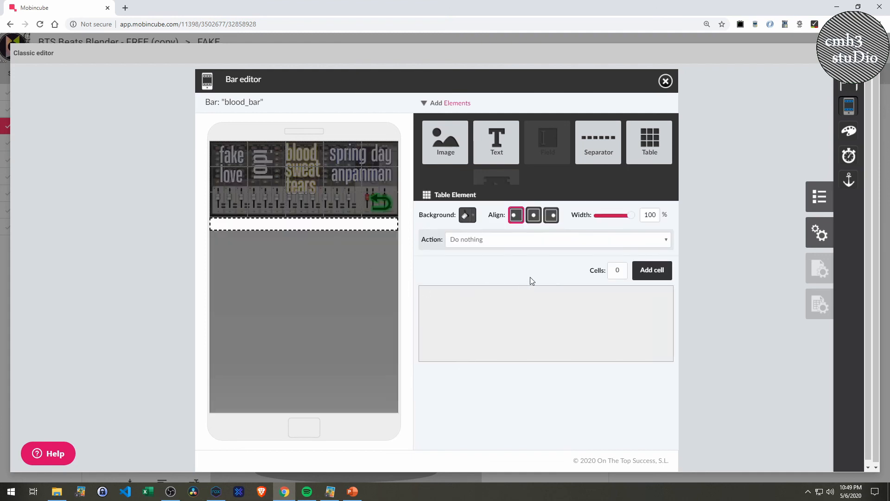
left_click(643, 274)
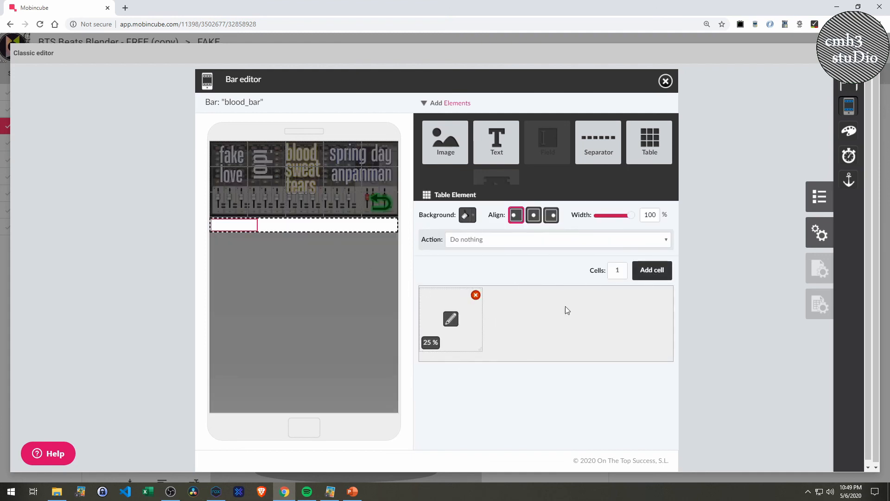
left_click_drag(482, 323, 471, 327)
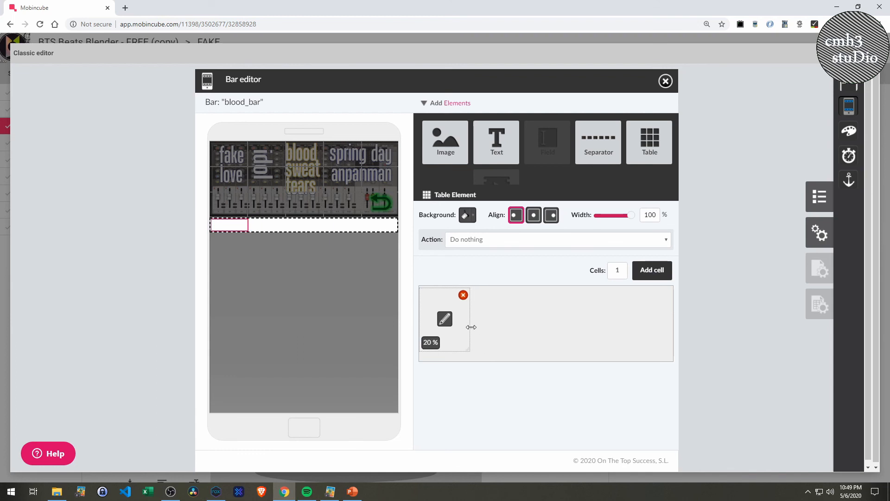
left_click(648, 271)
mouse_move(531, 320)
left_mouse_down()
mouse_move(511, 319)
mouse_move(524, 322)
left_mouse_up()
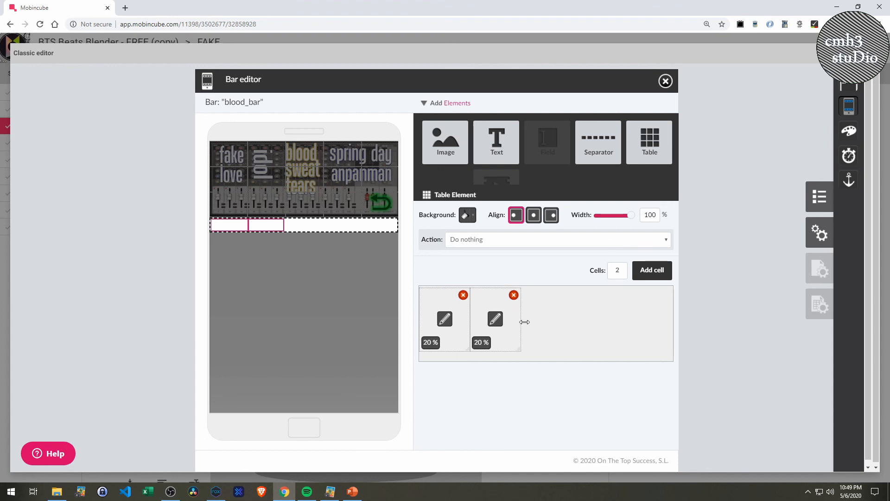
left_click(649, 273)
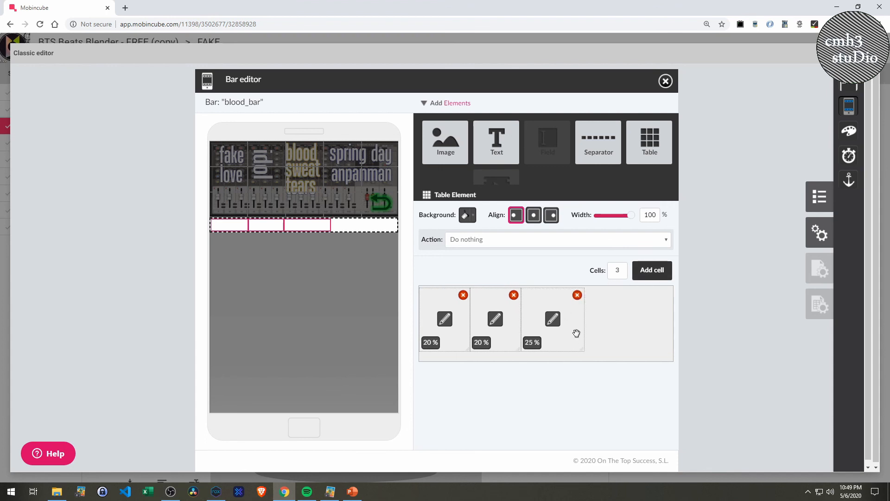
left_click_drag(583, 315, 572, 316)
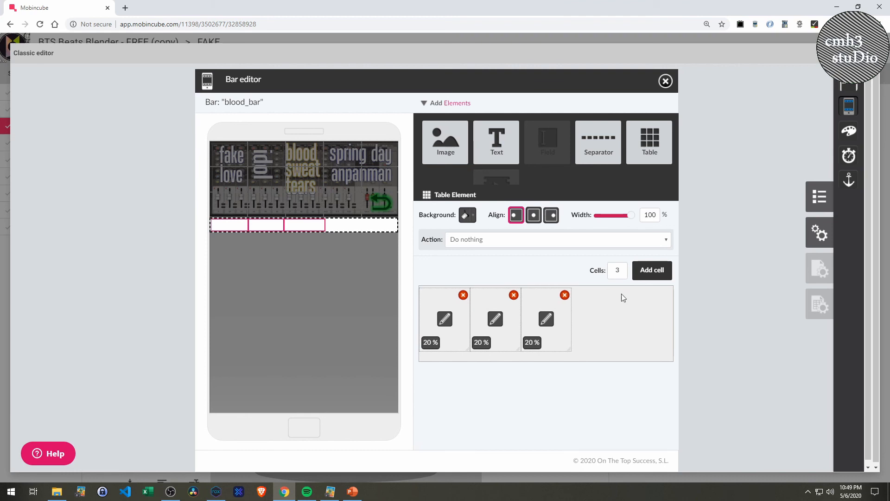
left_click(652, 273)
left_click_drag(633, 311, 624, 313)
left_click(658, 275)
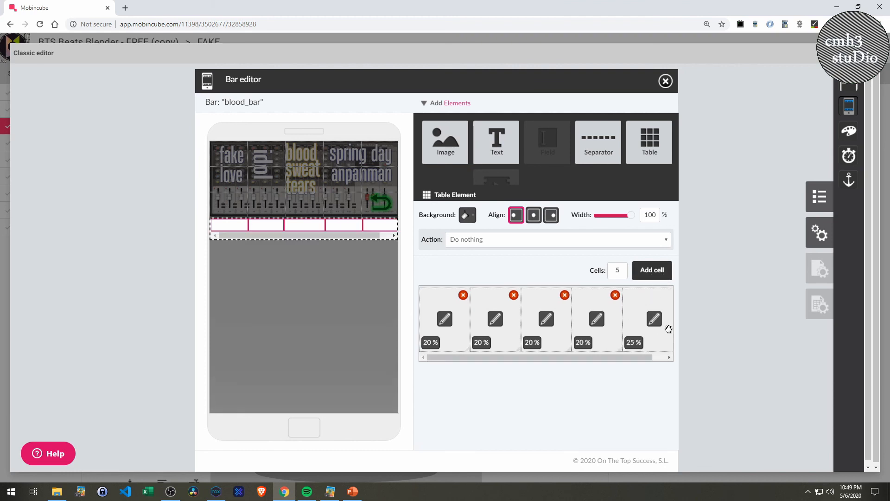
left_click_drag(648, 357, 661, 331)
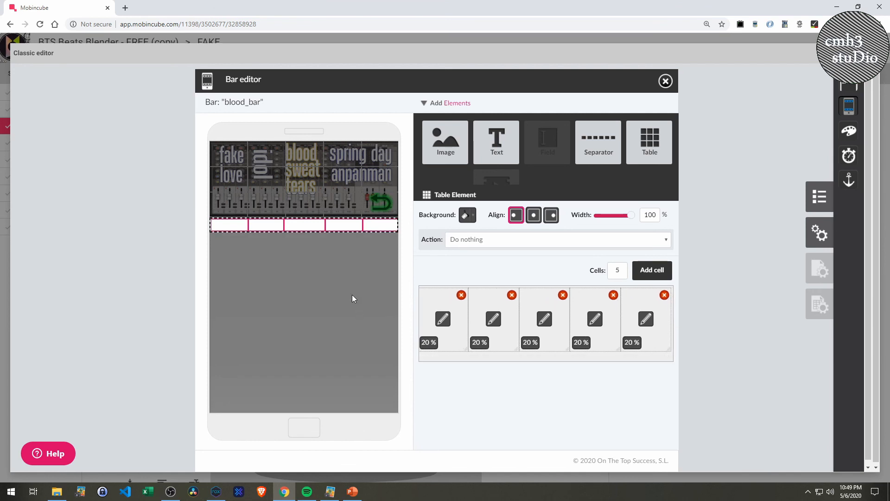
- Place an image element in the new table's first cell and try to place more in the second and third cells
mouse_move(434, 140)
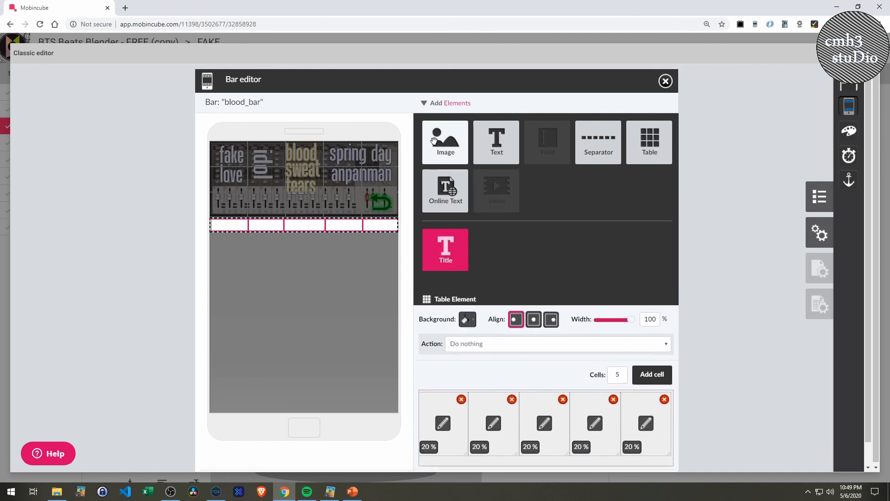
left_click_drag(441, 140, 436, 424)
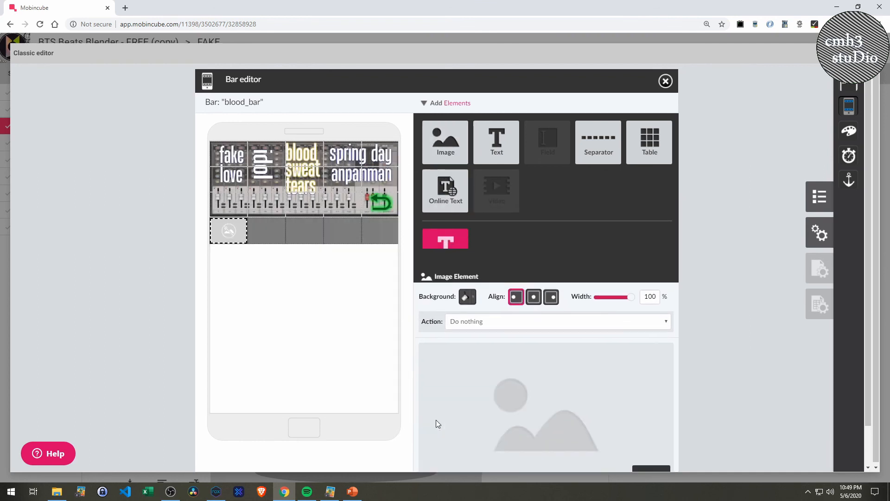
left_click_drag(445, 141, 256, 237)
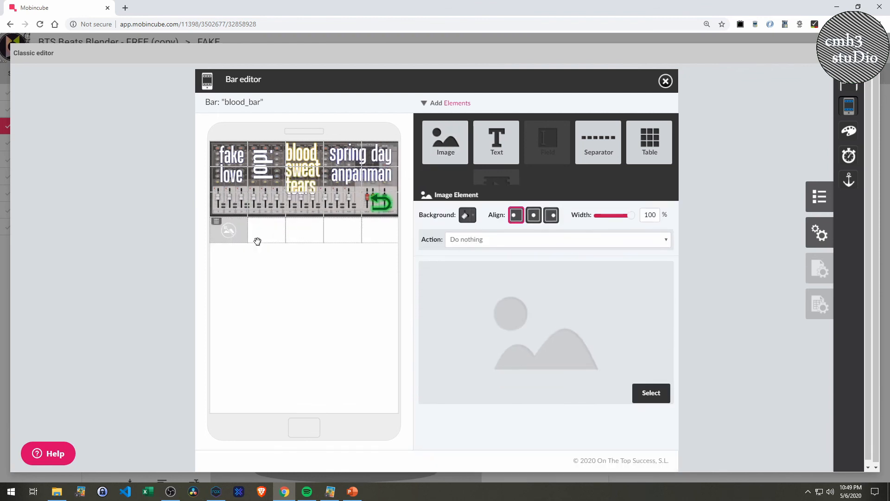
left_click_drag(446, 142, 304, 238)
left_click(412, 313)
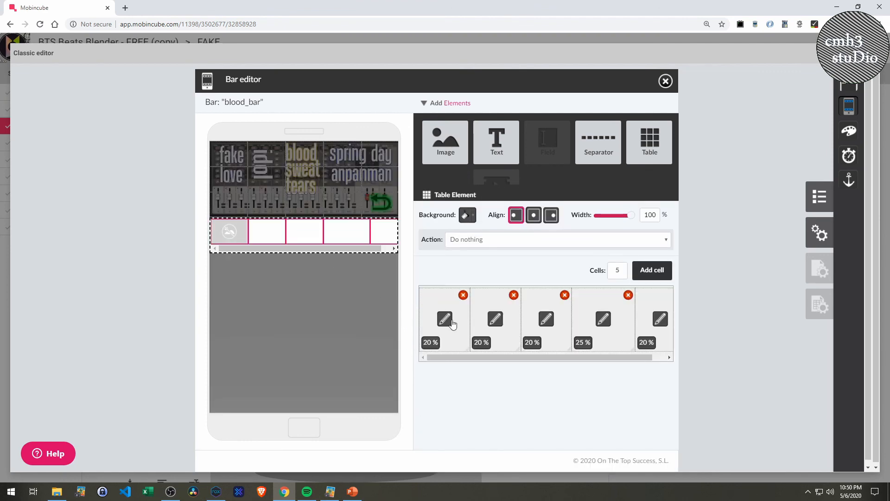
- Delete the new table's fifth cell and reopen the table for editing
left_click_drag(516, 357, 563, 357)
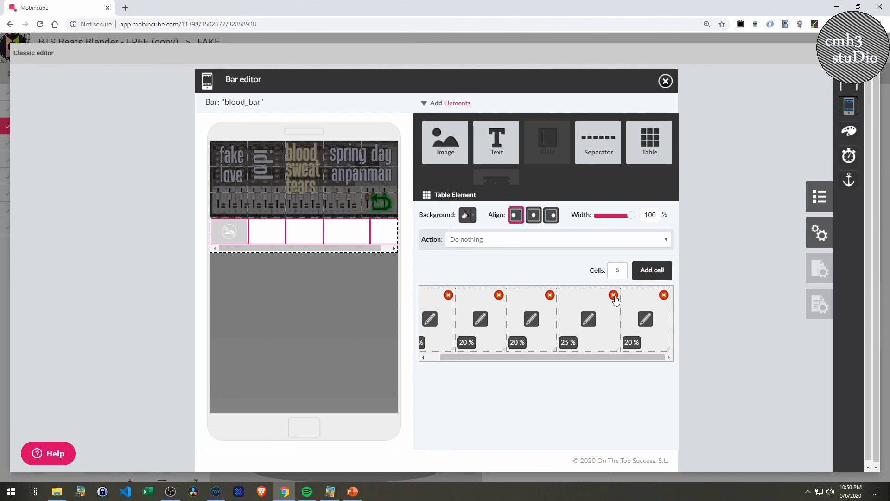
left_click(398, 310)
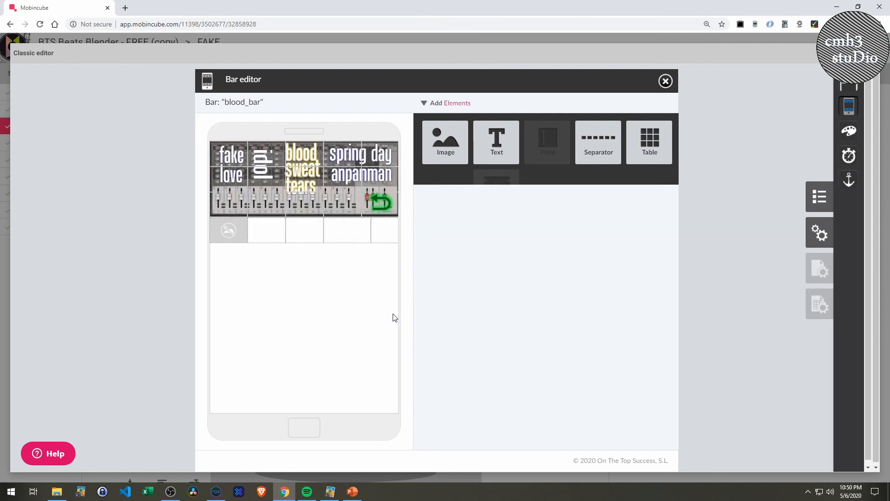
mouse_move(251, 227)
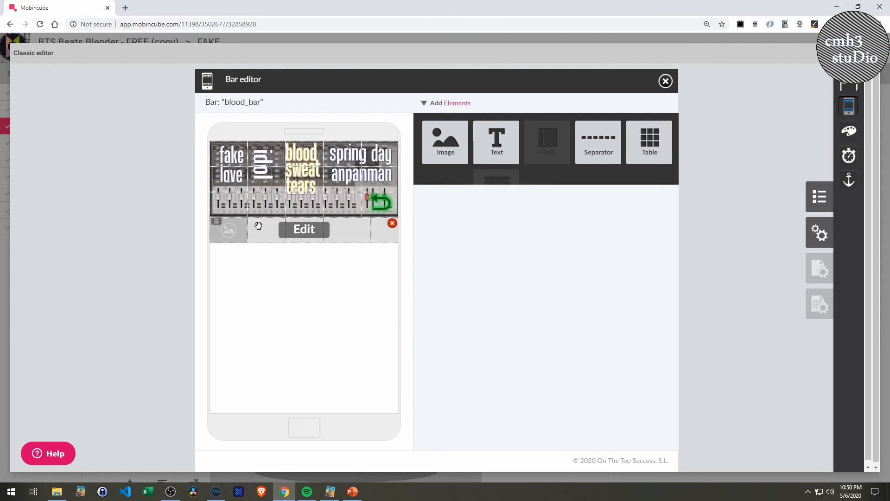
left_click(295, 232)
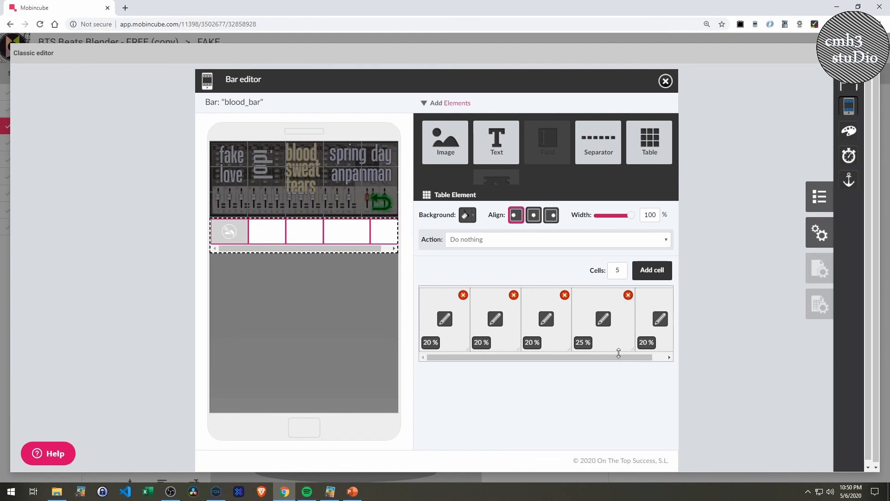
left_click_drag(617, 357, 633, 357)
left_click(664, 295)
left_click(402, 300)
mouse_move(248, 229)
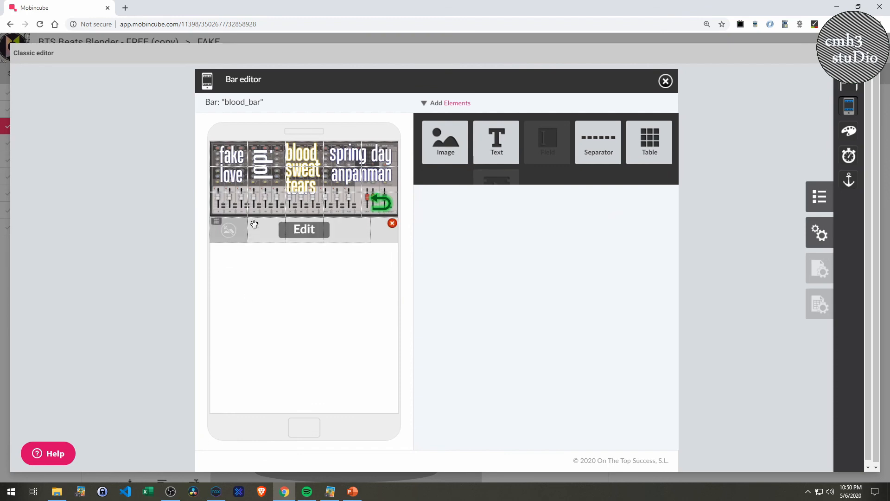
left_click(307, 230)
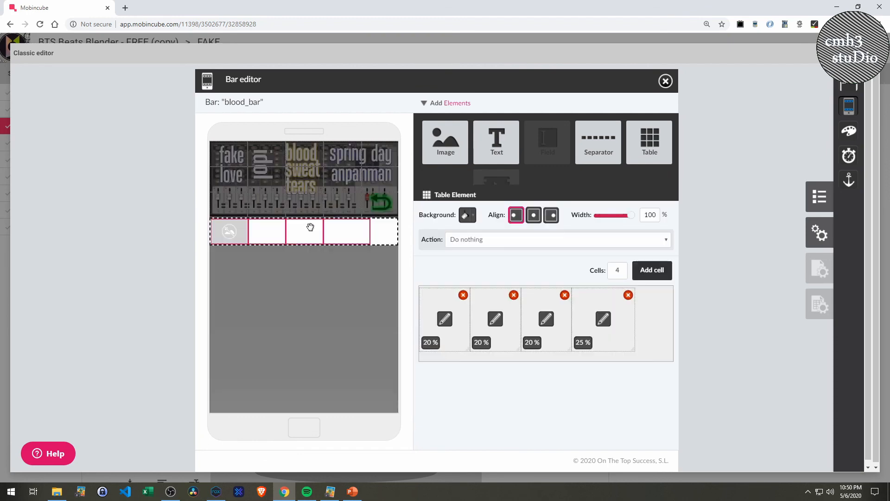
- Delete the partly filled table below the mixer rows in blood_bar and place a new table there
left_click(304, 272)
left_click(392, 224)
left_click(441, 290)
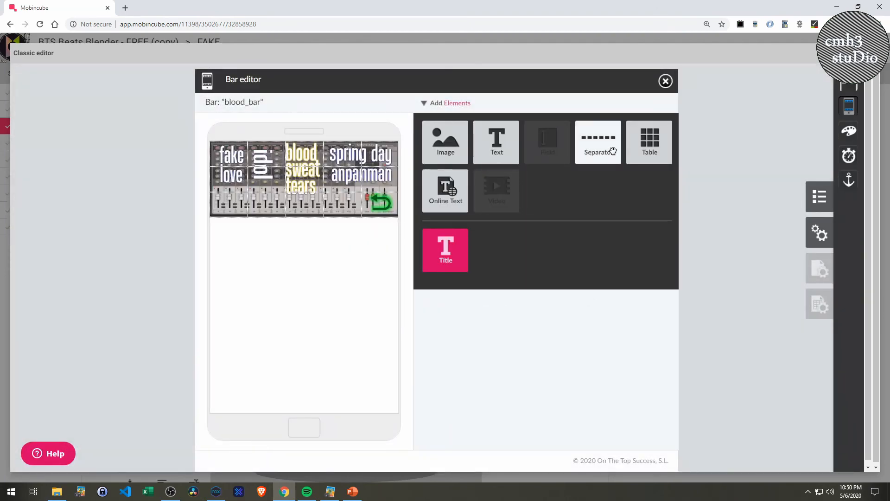
left_click_drag(633, 143, 349, 267)
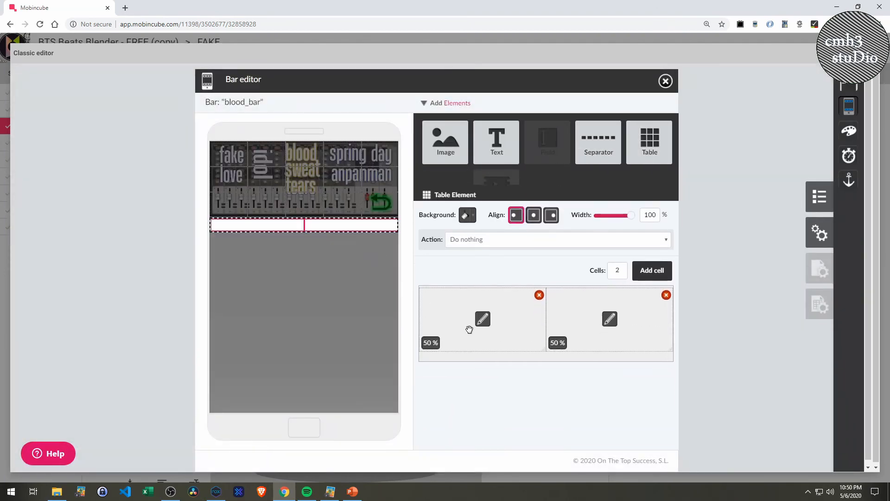
- Give the new table five cells, each 20 % wide
left_click_drag(545, 321, 472, 322)
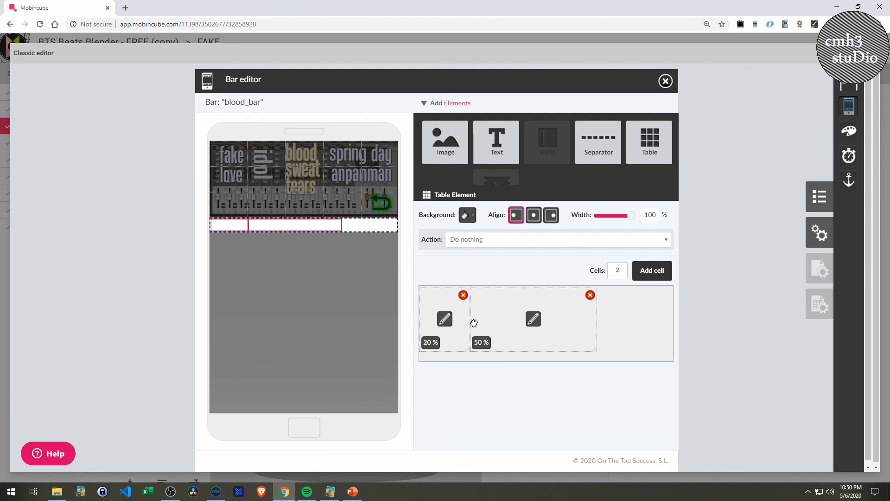
left_click_drag(597, 318, 524, 330)
left_click(651, 270)
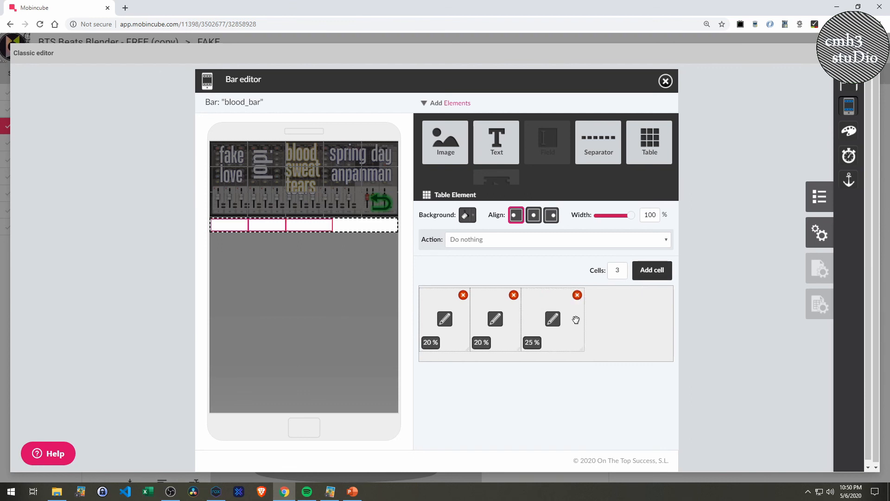
mouse_move(584, 317)
left_mouse_down()
mouse_move(564, 319)
mouse_move(573, 320)
left_mouse_up()
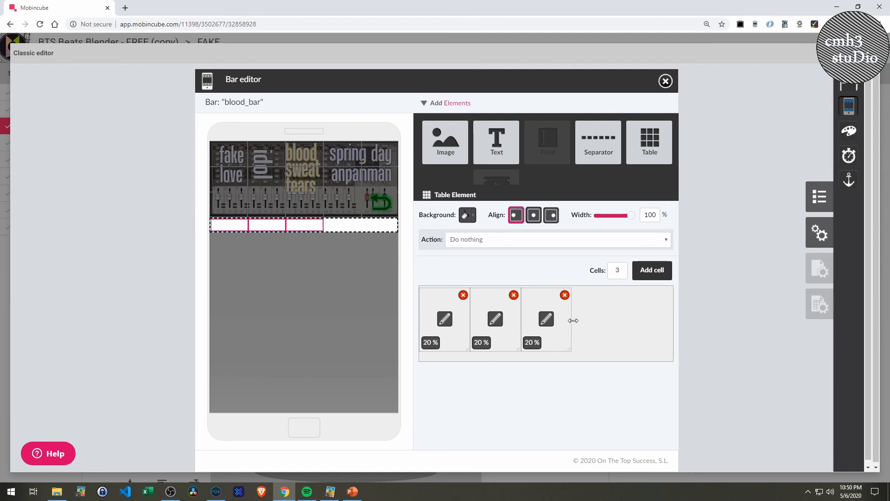
left_click(643, 274)
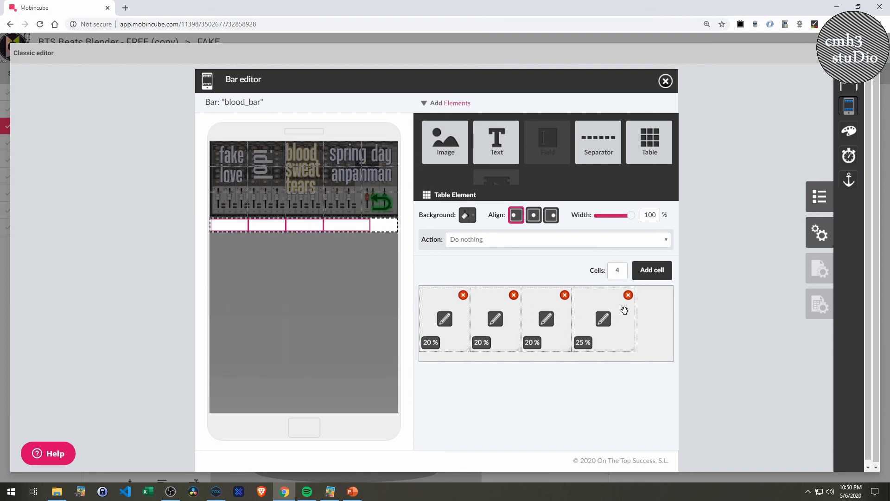
left_click_drag(633, 311, 622, 313)
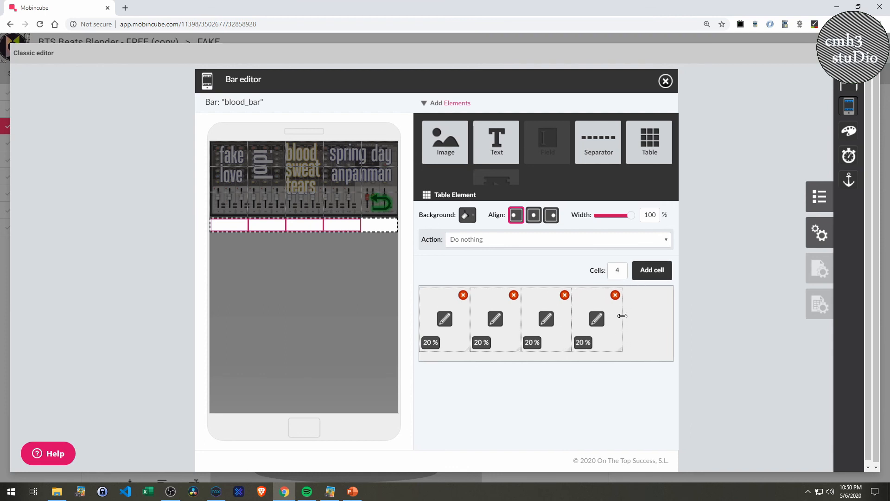
left_click(659, 275)
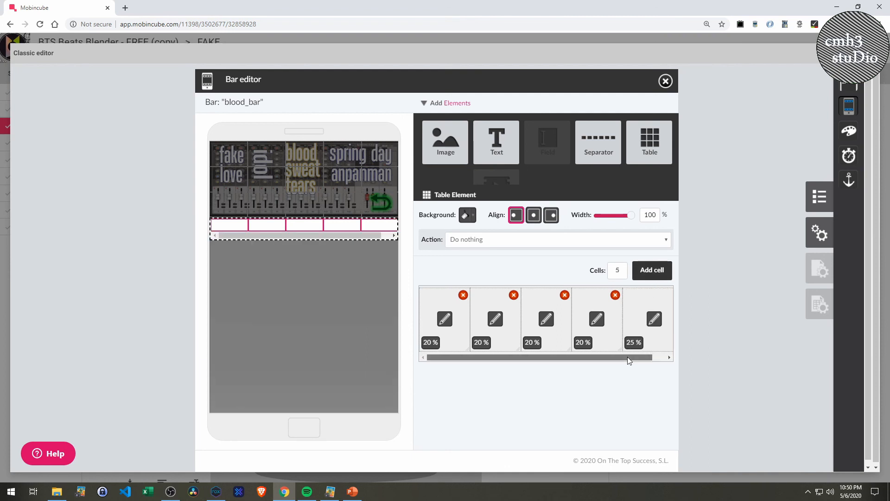
left_click_drag(627, 357, 647, 355)
left_click_drag(666, 322, 660, 324)
- Place an image element in each of the new table's five cells
left_click_drag(445, 141, 460, 414)
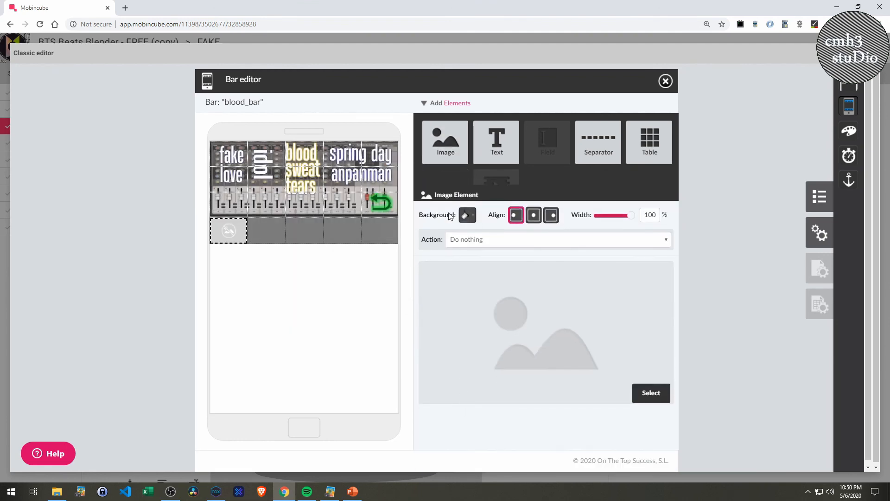
left_click_drag(442, 145, 482, 419)
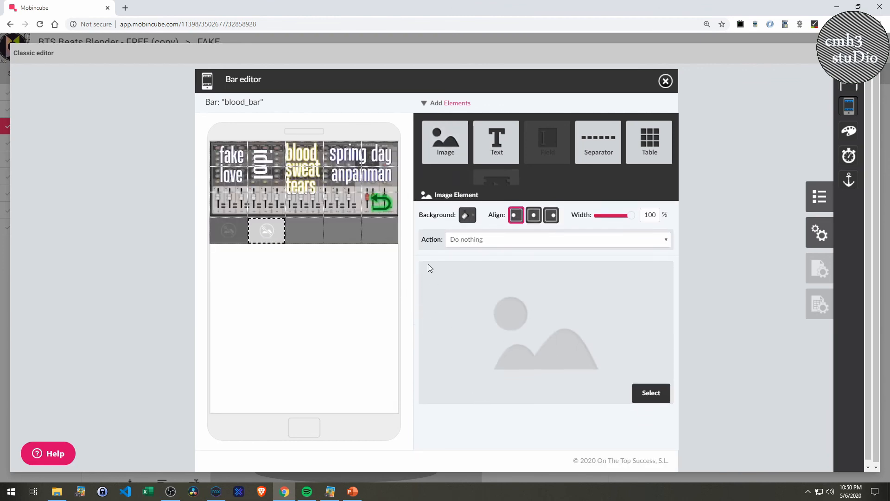
left_click(402, 286)
left_click_drag(448, 153, 543, 434)
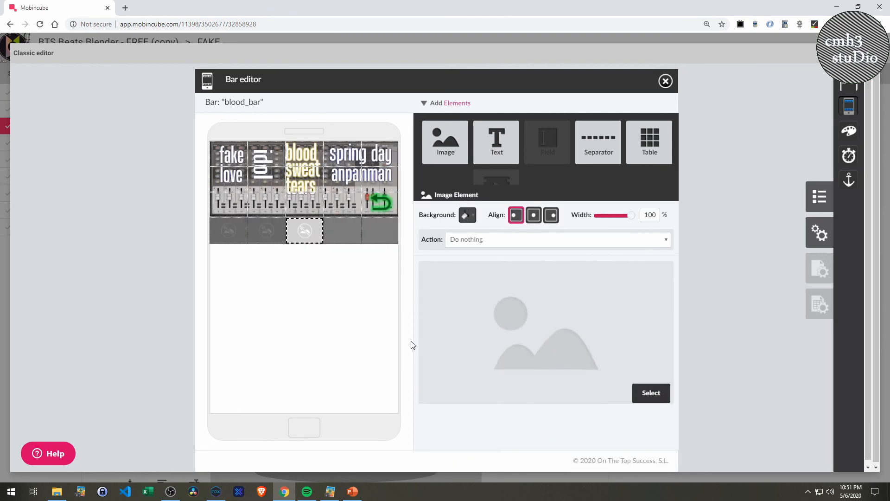
left_click(406, 318)
mouse_move(457, 148)
left_click_drag(455, 163, 599, 431)
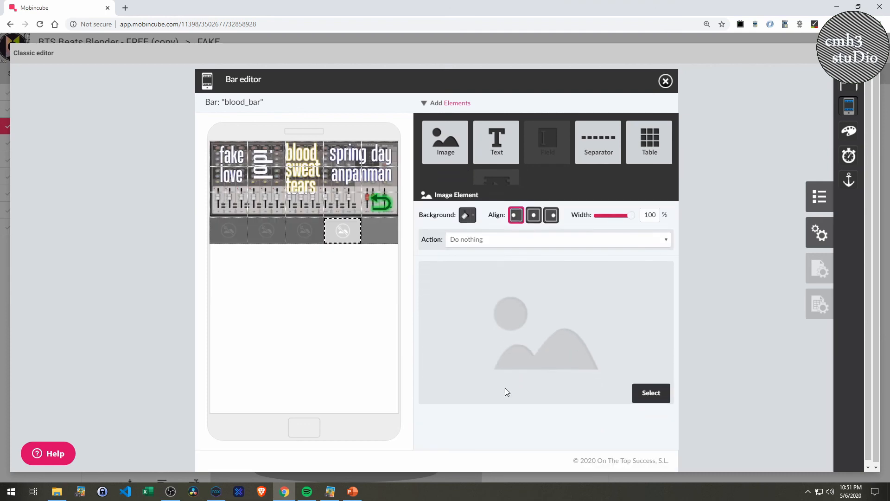
left_click(412, 337)
left_click_drag(448, 150, 648, 435)
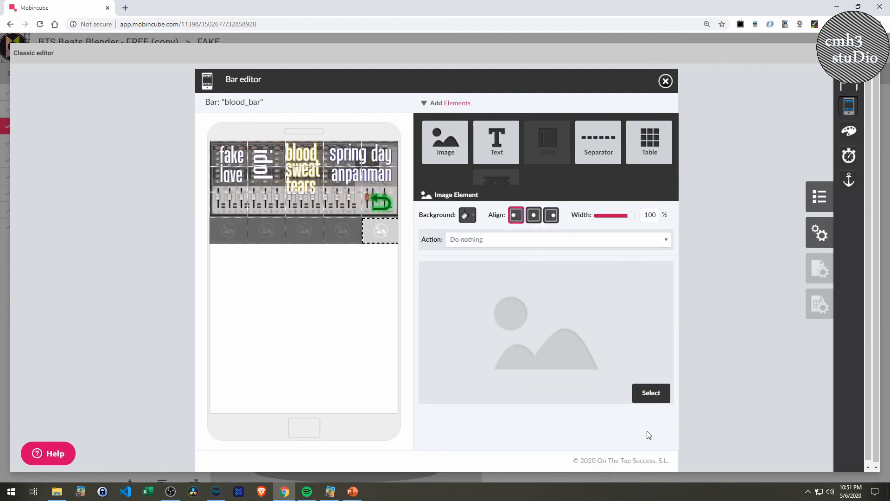
left_click(407, 340)
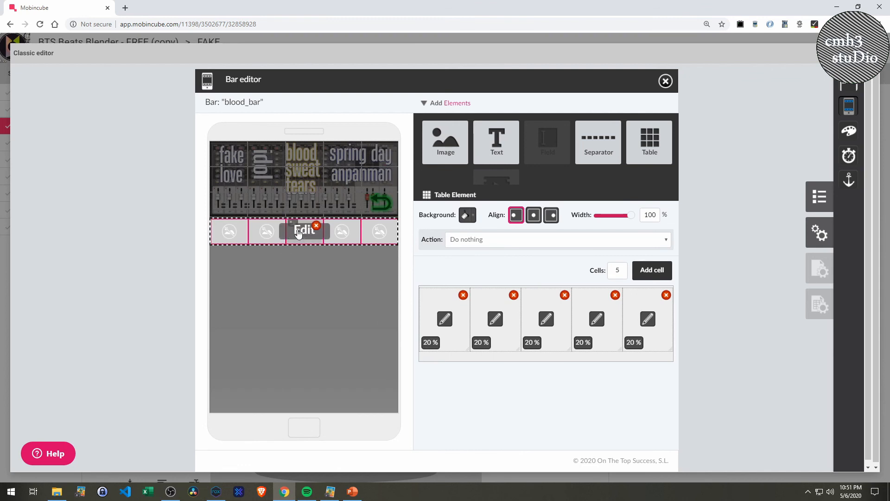
- Assign mixer2_0.png from the images2 folder to the image in the new table's first cell
left_click(233, 231)
left_click(649, 392)
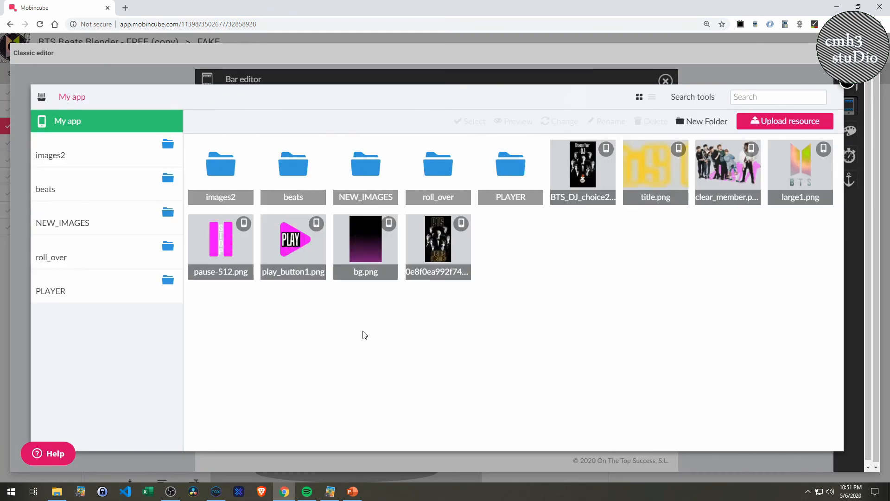
double_click(224, 169)
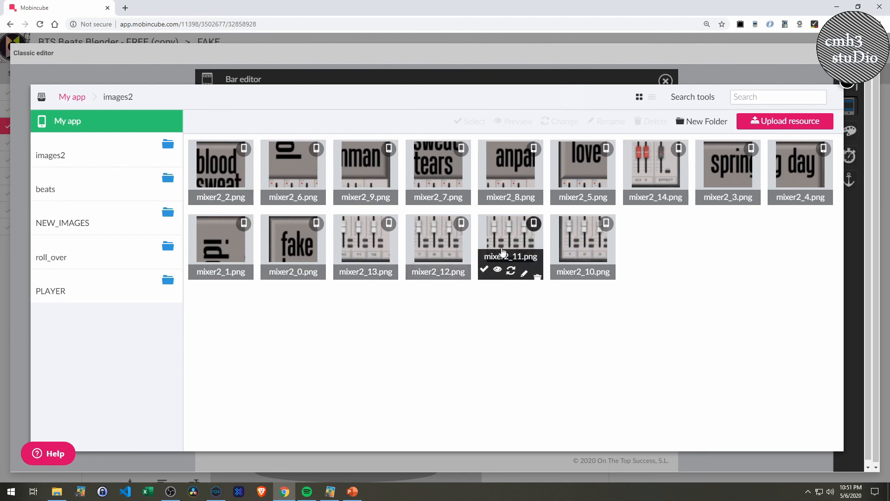
mouse_move(341, 196)
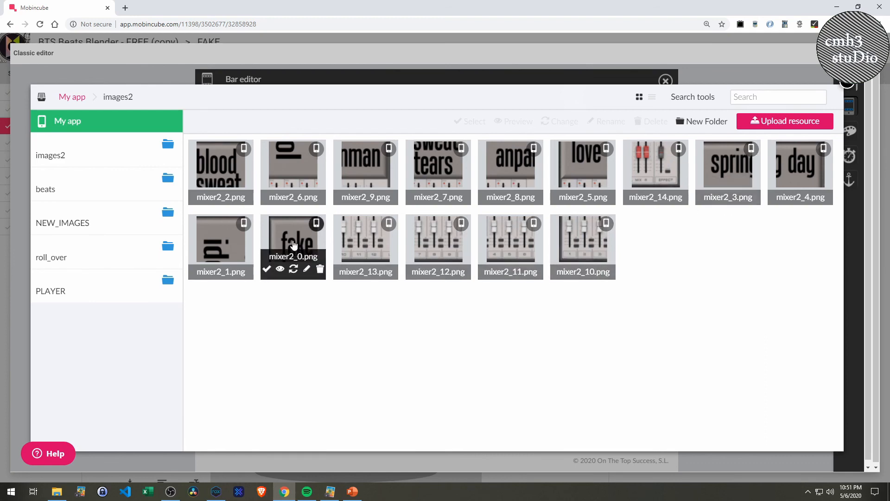
left_click(267, 270)
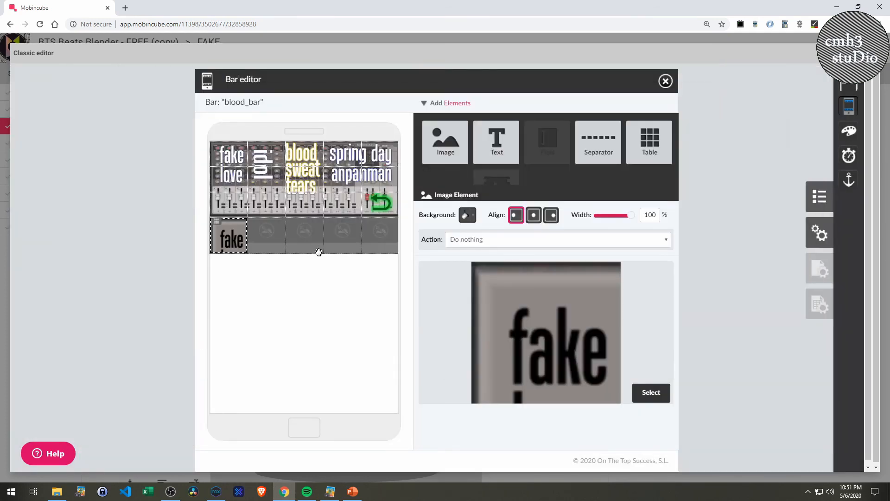
- Assign mixer2_1.png from the images2 folder to the image in the new table's second cell
mouse_move(272, 239)
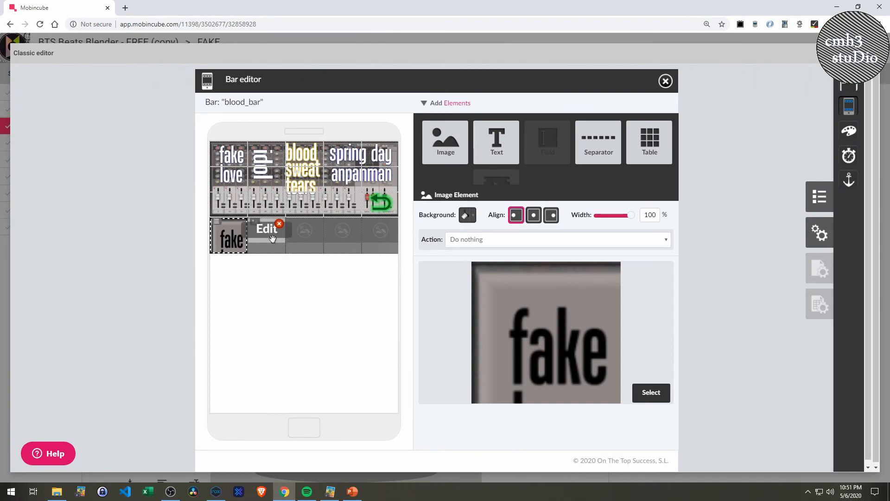
left_click(388, 290)
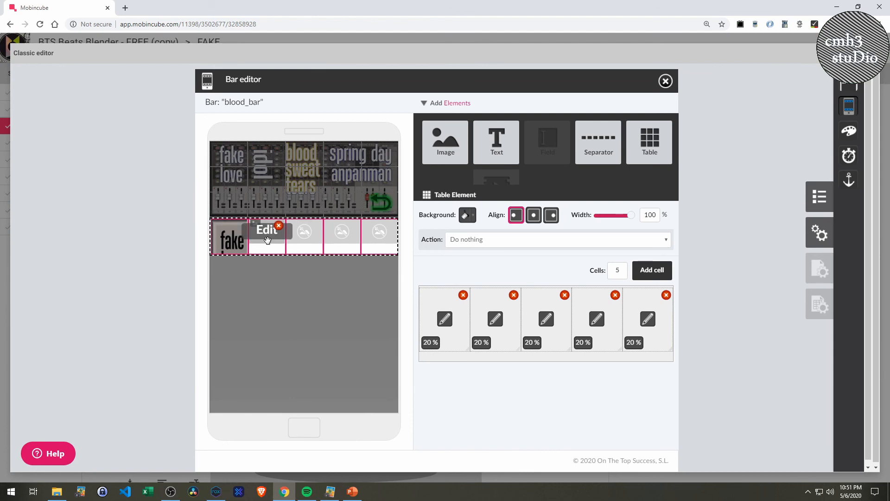
left_click(268, 238)
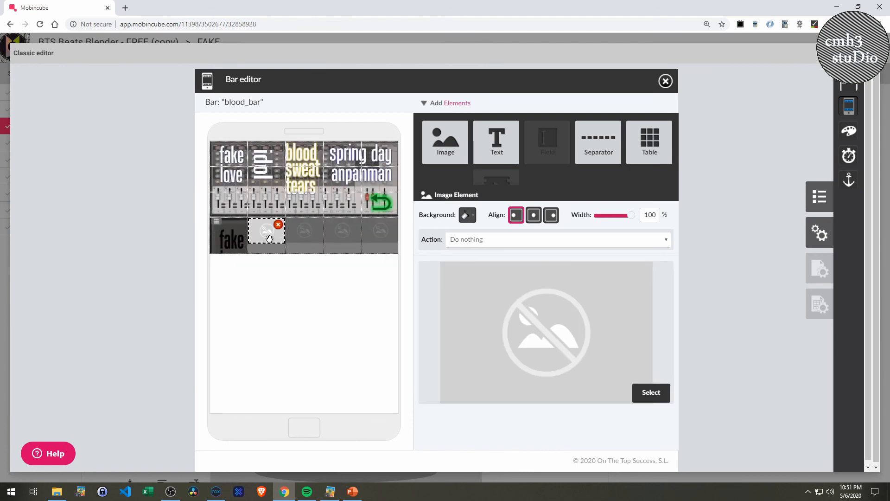
left_click(651, 394)
left_click(207, 179)
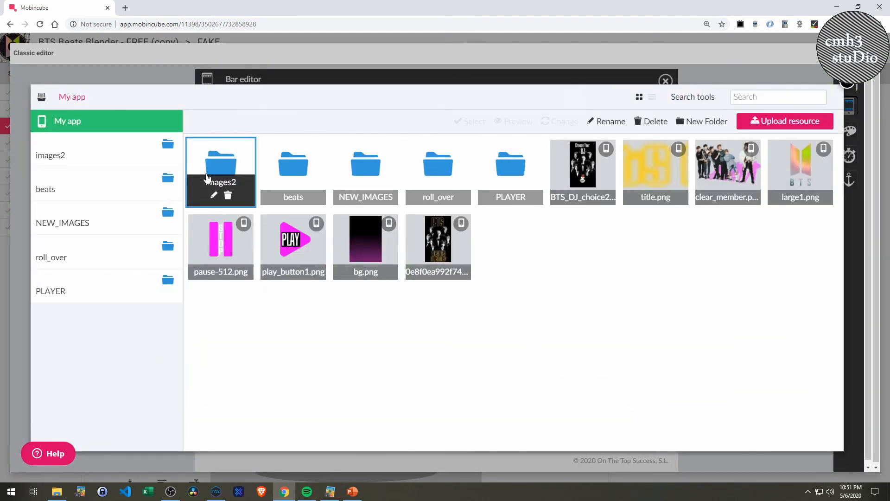
double_click(207, 178)
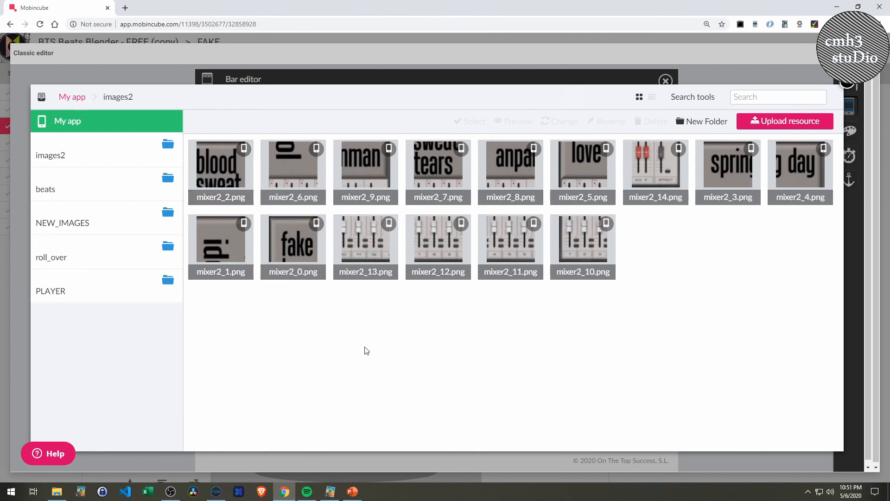
left_click(228, 238)
left_click(193, 270)
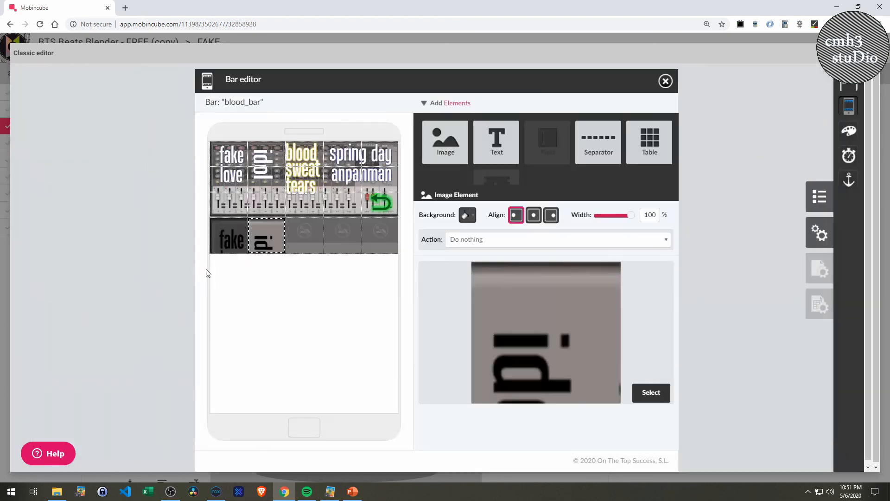
- Assign mixer2_2.png from the images2 folder to the image in the new table's third cell
left_click(408, 292)
left_click(306, 231)
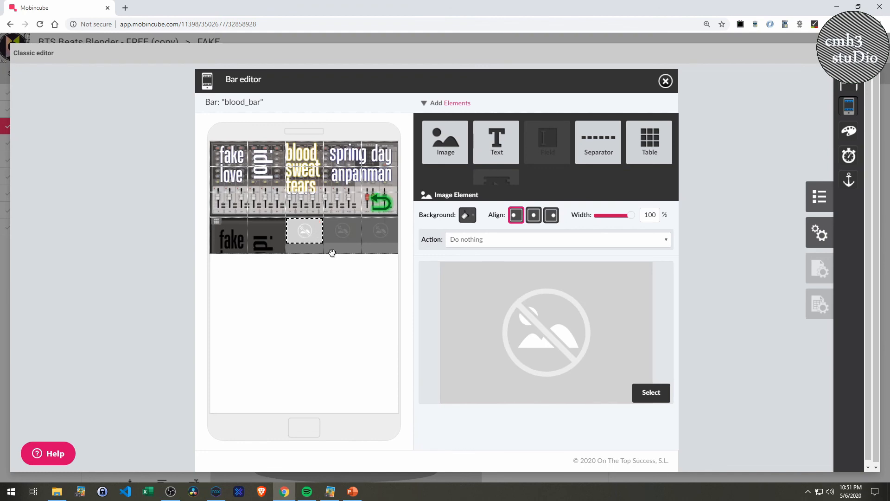
left_click(650, 392)
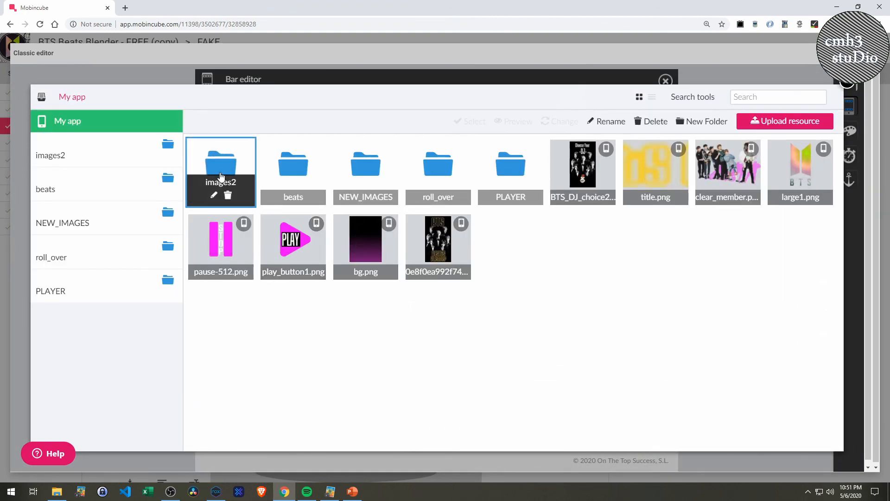
double_click(221, 176)
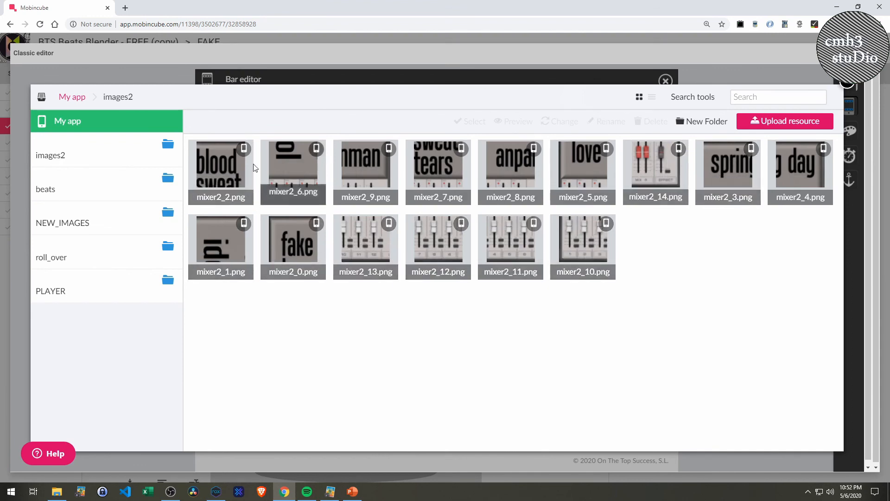
left_click(195, 199)
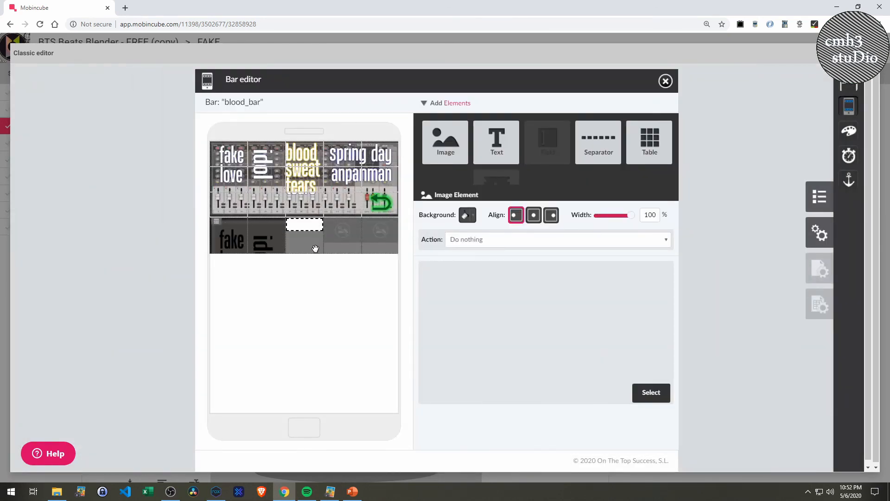
- Assign mixer2_3.png from the images2 folder to the image in the new table's fourth cell
left_click(343, 238)
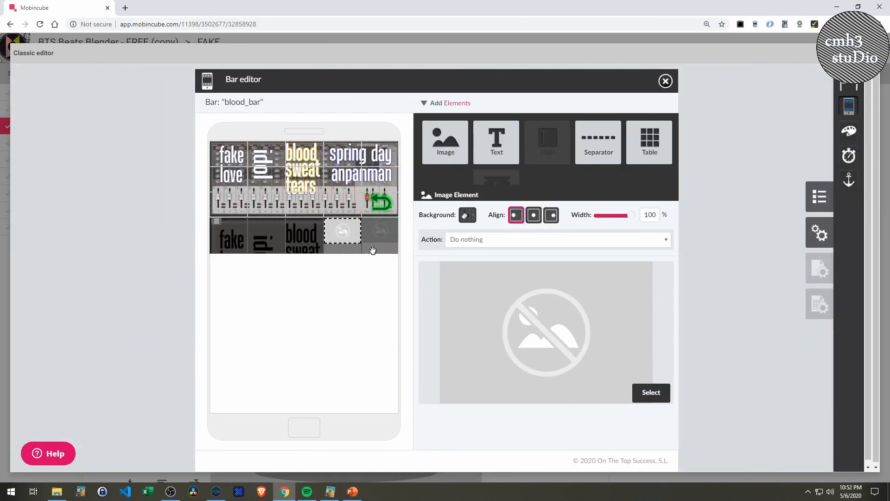
left_click(651, 392)
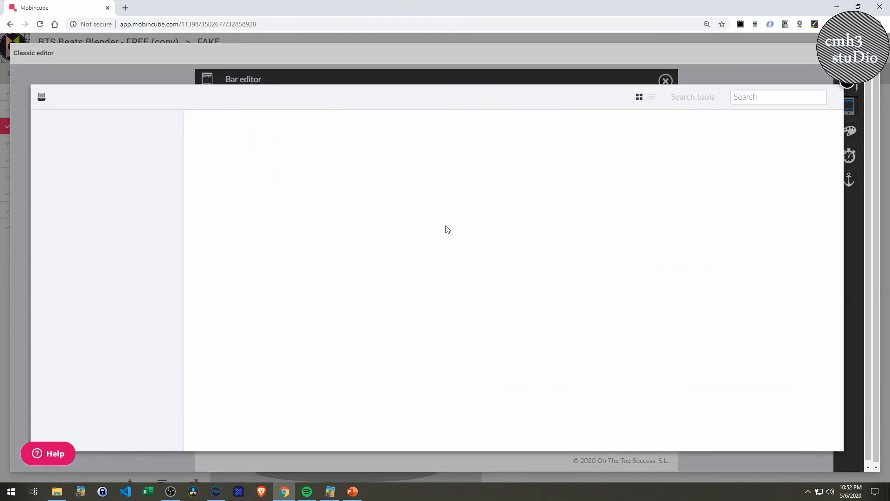
left_click(208, 170)
double_click(208, 169)
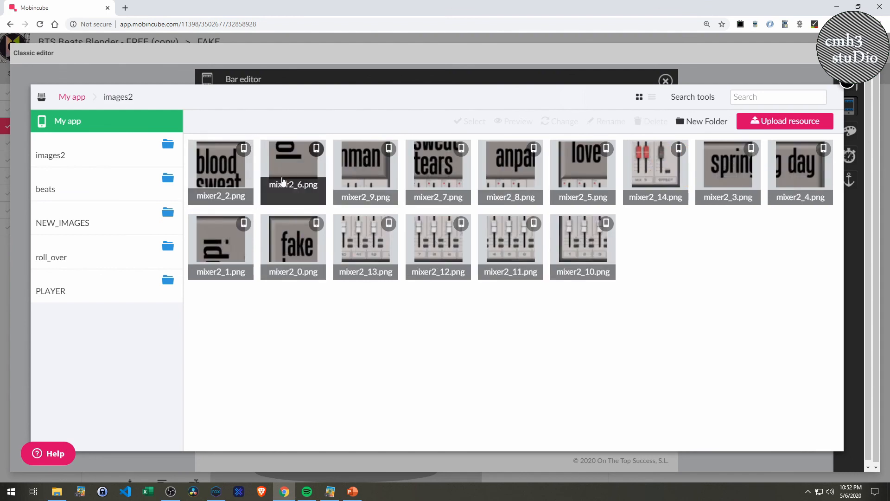
mouse_move(728, 190)
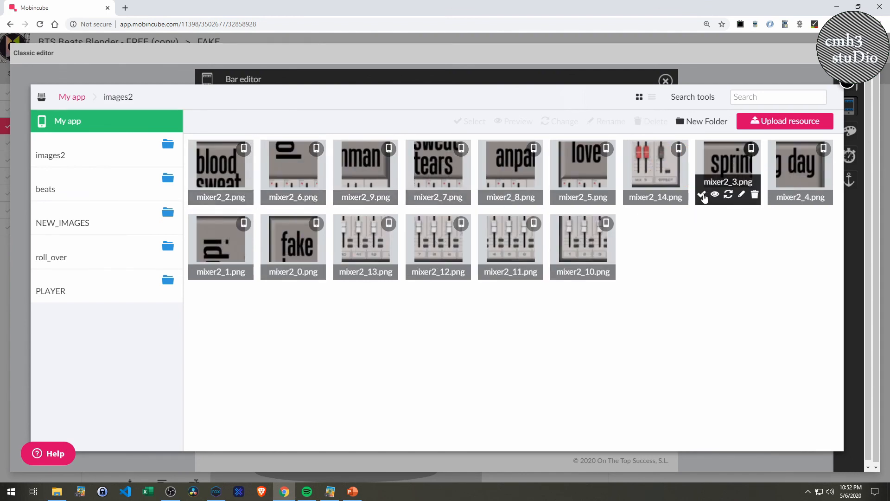
left_click(702, 195)
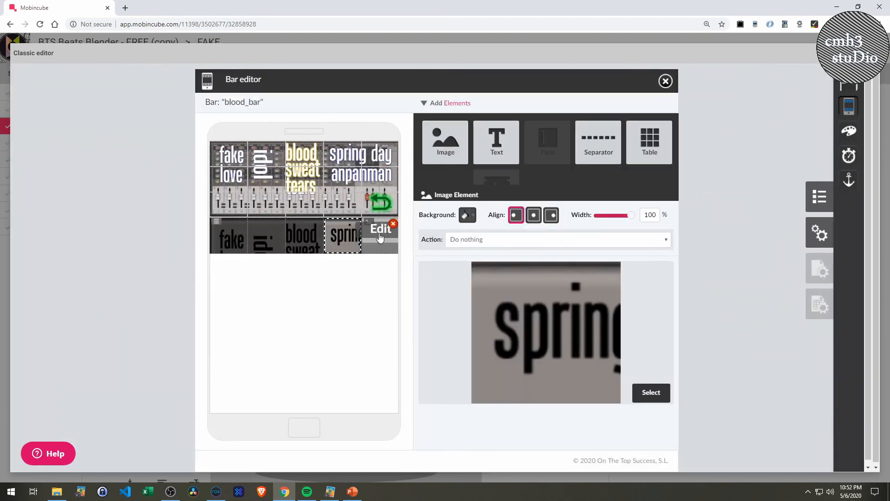
- Assign mixer2_4.png from the images2 folder to the image in the new table's fifth cell
left_click(380, 238)
left_click(650, 393)
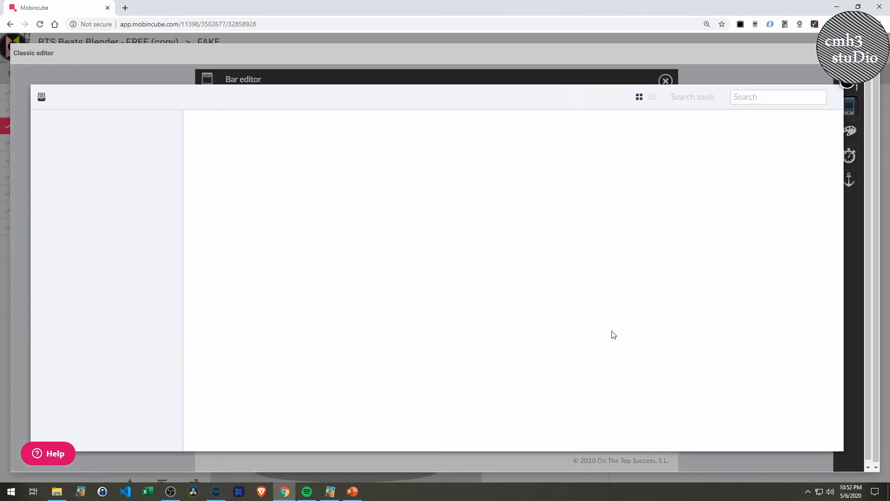
double_click(221, 171)
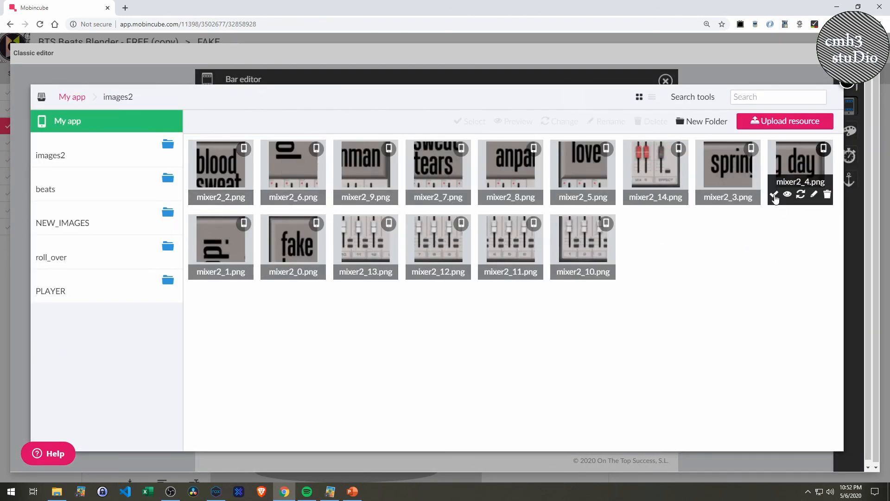
- Use mixer2_4.png as the image in the last cell of the new table row
left_click(774, 194)
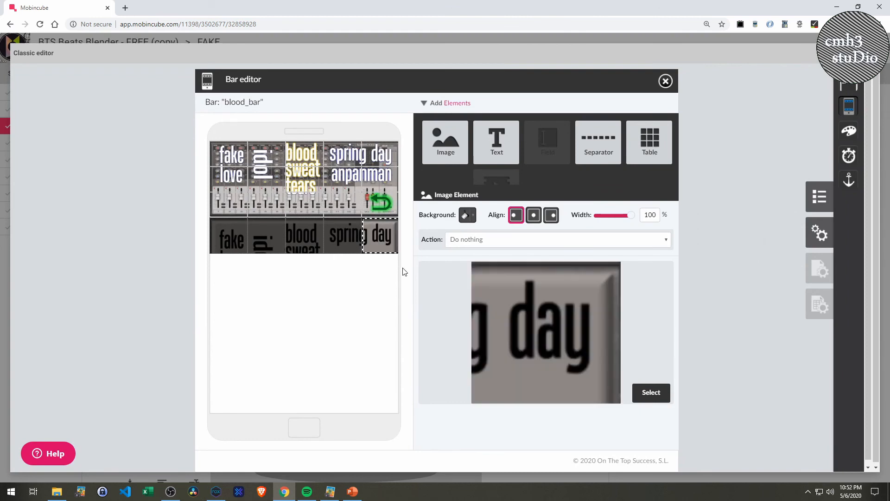
left_click(404, 274)
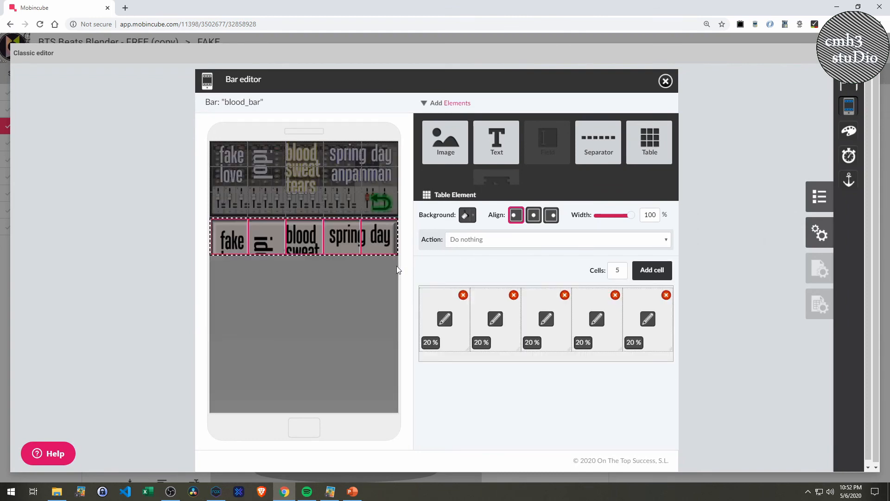
- Delete the old top row of the bar and move the new five-cell row above the remaining rows
mouse_move(307, 161)
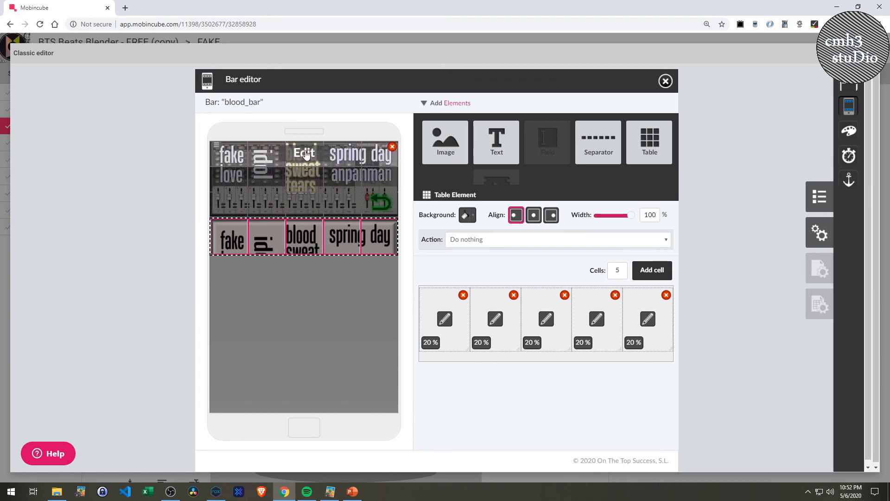
left_click(392, 147)
left_click(443, 290)
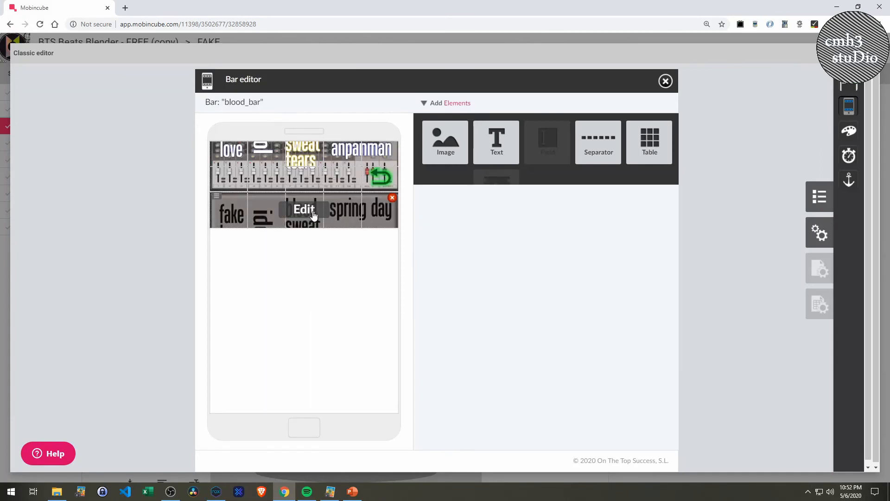
left_click_drag(324, 195, 325, 135)
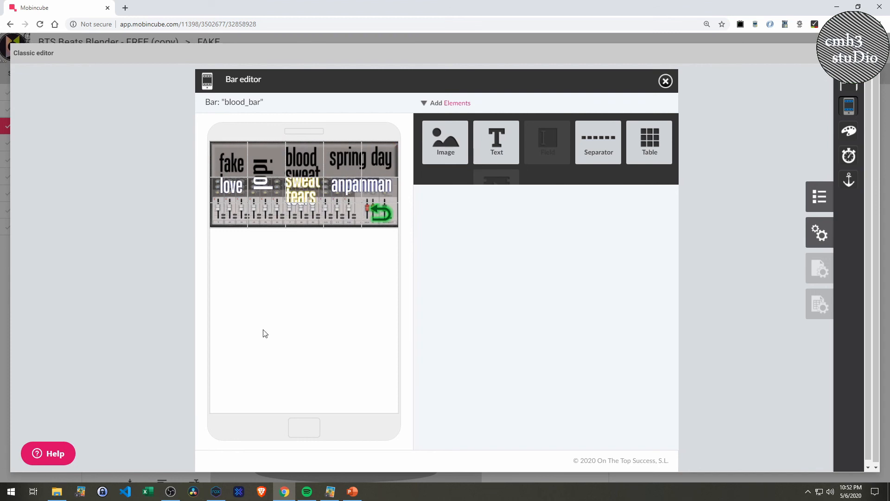
- Set the whole top table's action to Go to screen with FAKE as the target, checking the app's screen list
left_click(302, 163)
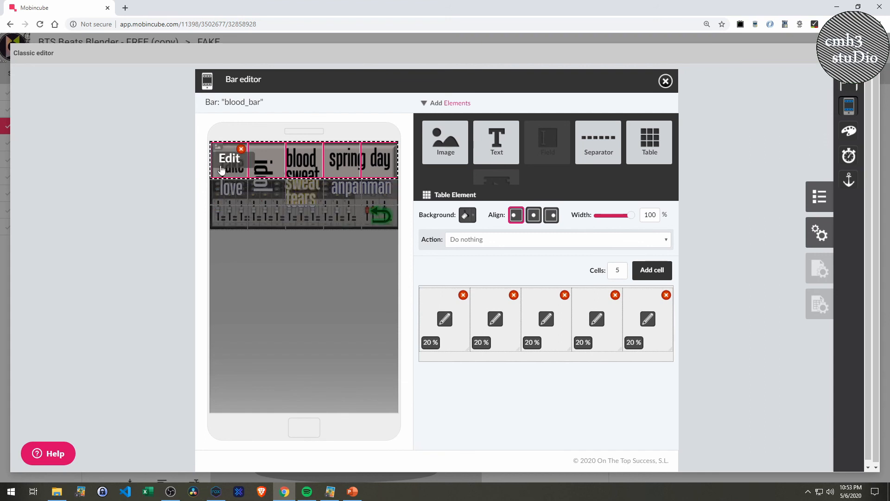
left_click(442, 319)
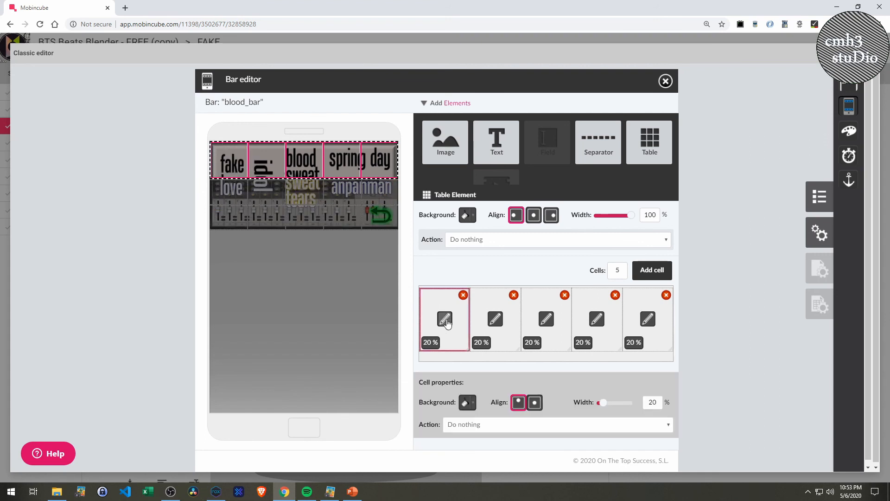
left_click(494, 240)
left_click(482, 260)
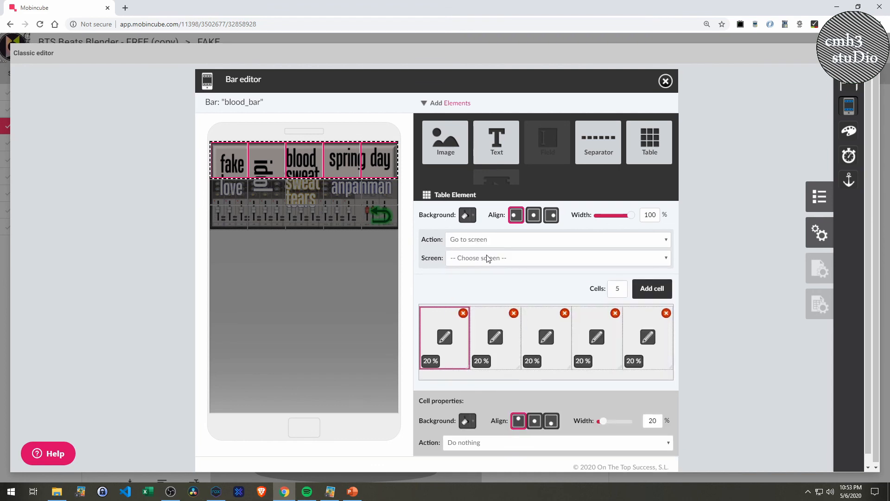
left_click(487, 258)
left_click(481, 284)
left_click(819, 197)
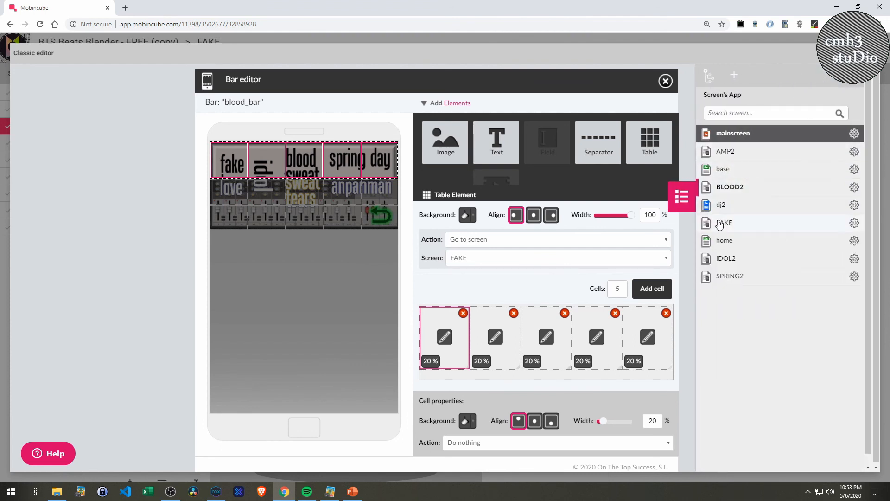
left_click(682, 197)
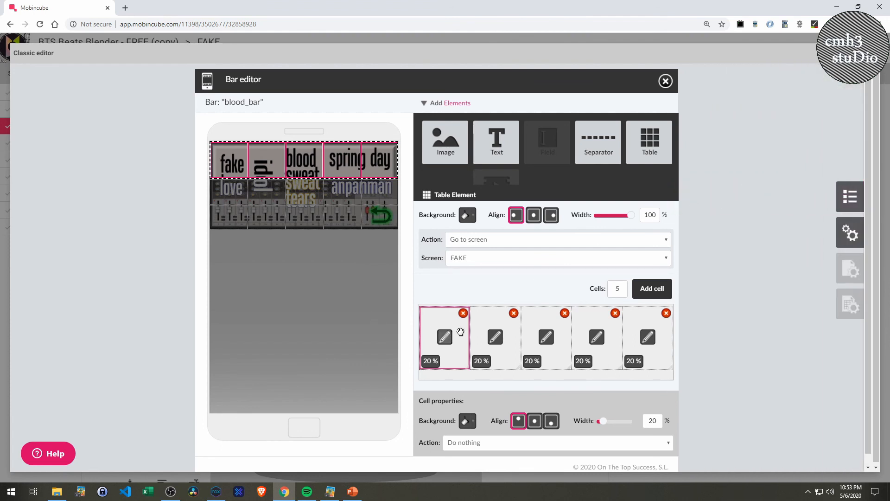
- Set the table-level action of the top row to No action
left_click(267, 159)
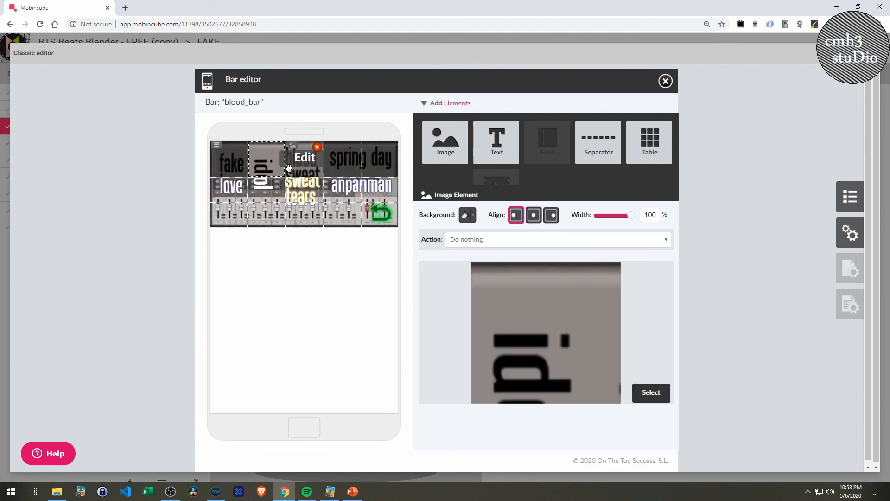
left_click(315, 188)
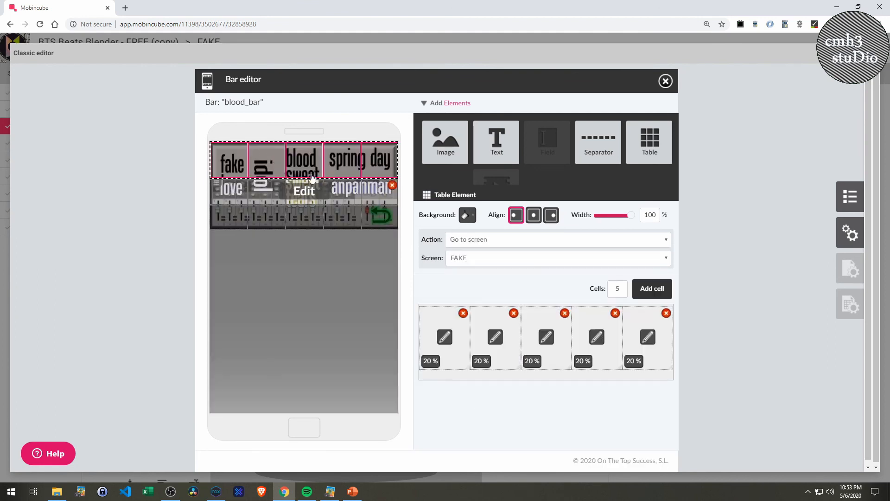
left_click(499, 340)
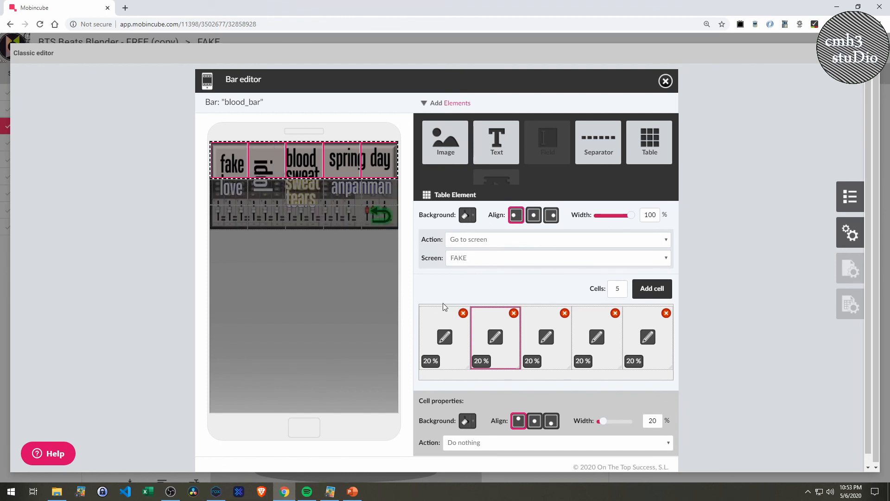
scroll(444, 374, "down", 1)
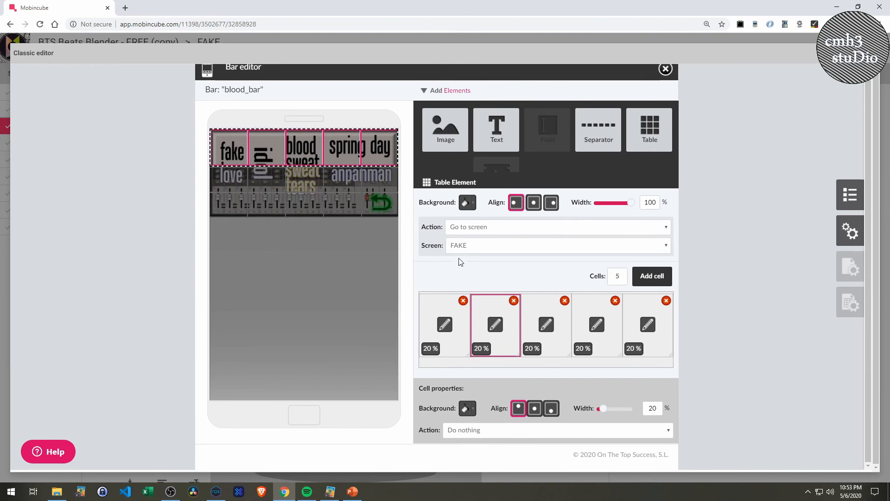
left_click(479, 227)
left_click(477, 238)
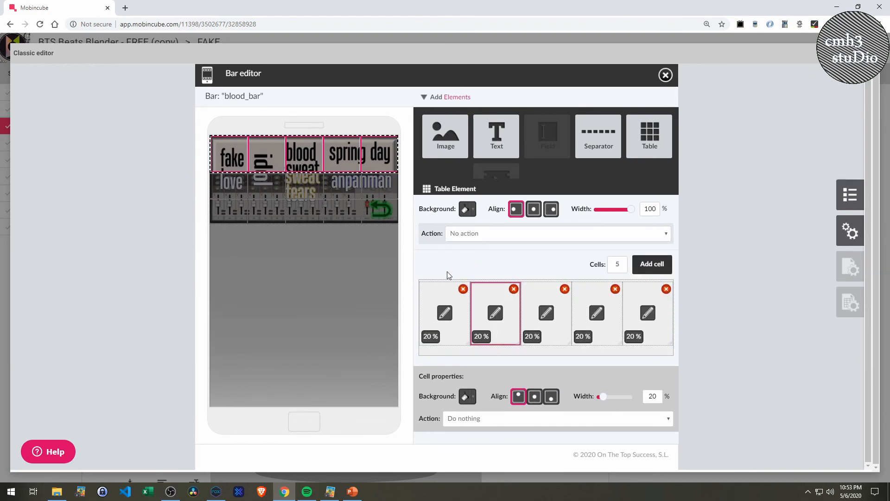
- Set the first cell's action to Go to screen with FAKE as the target screen
left_click(444, 316)
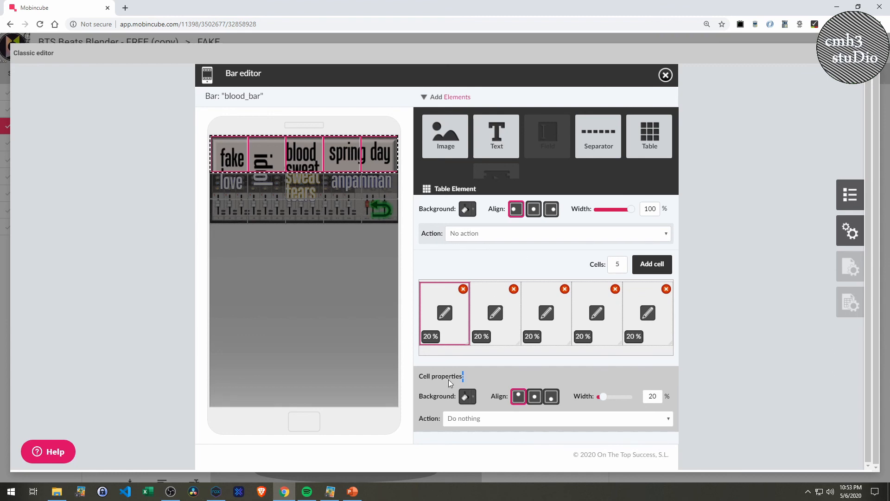
left_click(490, 418)
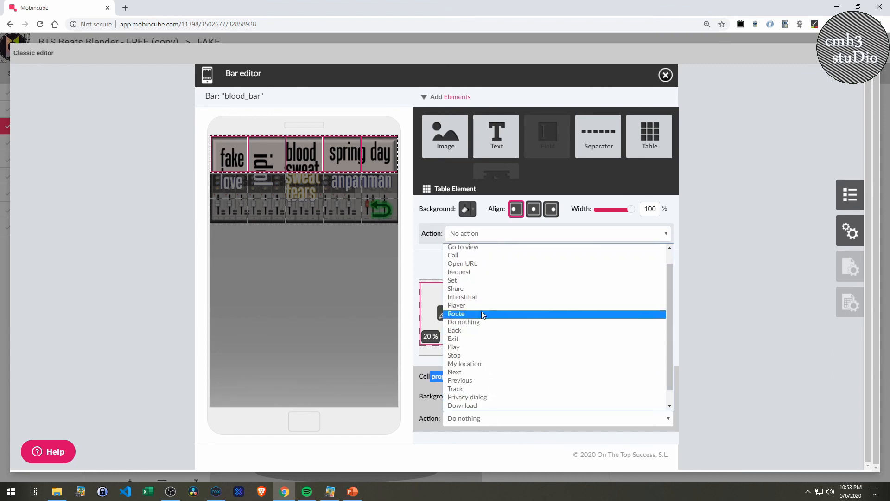
scroll(493, 268, "up", 1)
left_click(500, 255)
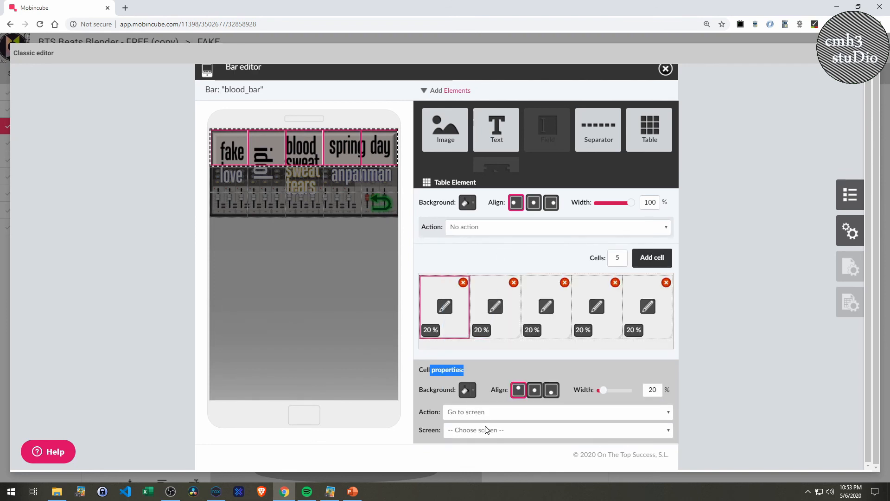
left_click(486, 427)
left_click(475, 345)
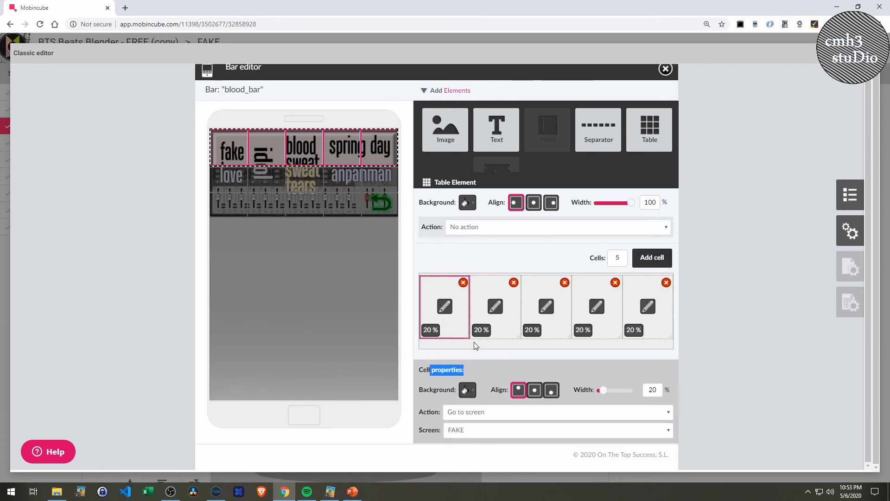
- Set the second cell's action to Go to screen with IDOL2 as the target screen
left_click(492, 312)
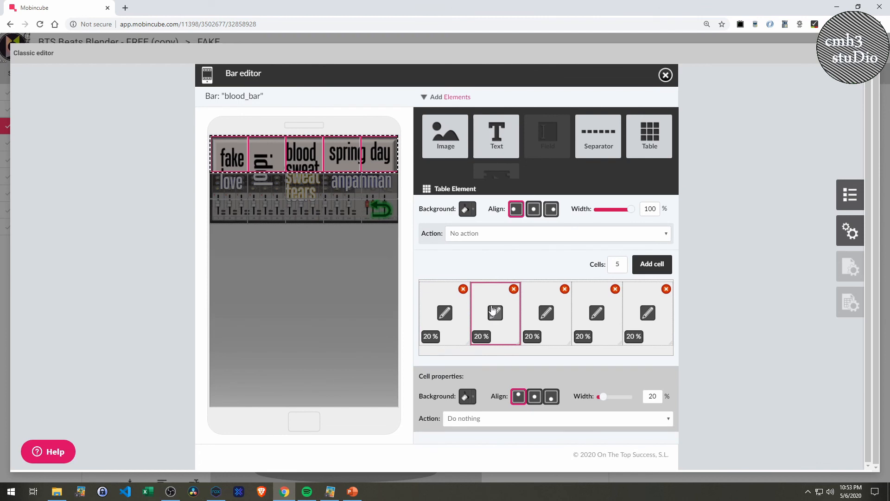
left_click(489, 419)
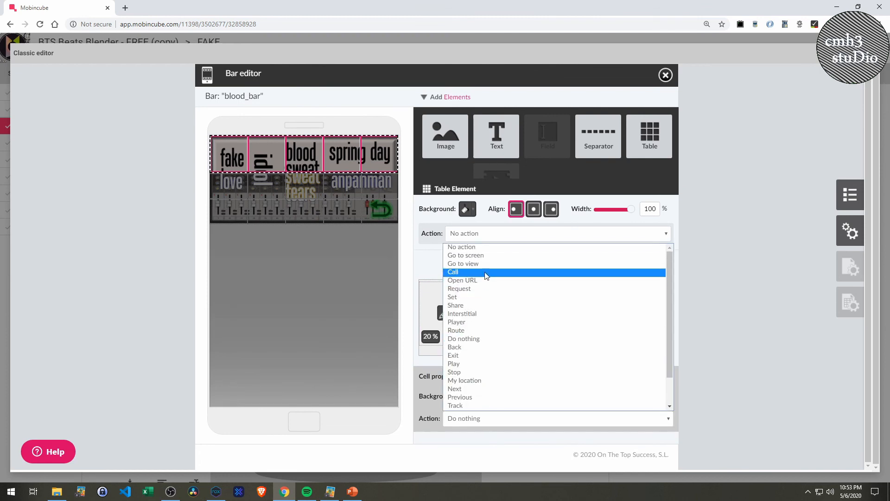
left_click(492, 255)
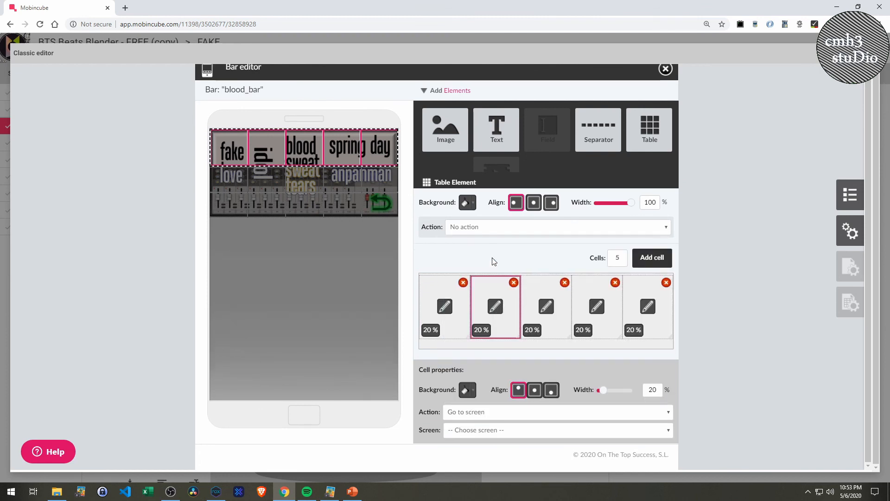
left_click(491, 431)
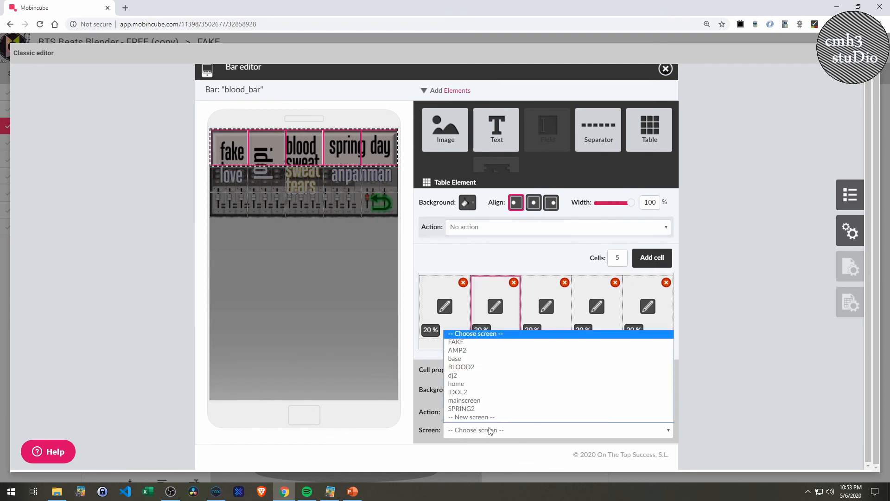
left_click(478, 392)
- Set the third cell's action to Go to screen with BLOOD2 as the target screen
left_click(547, 303)
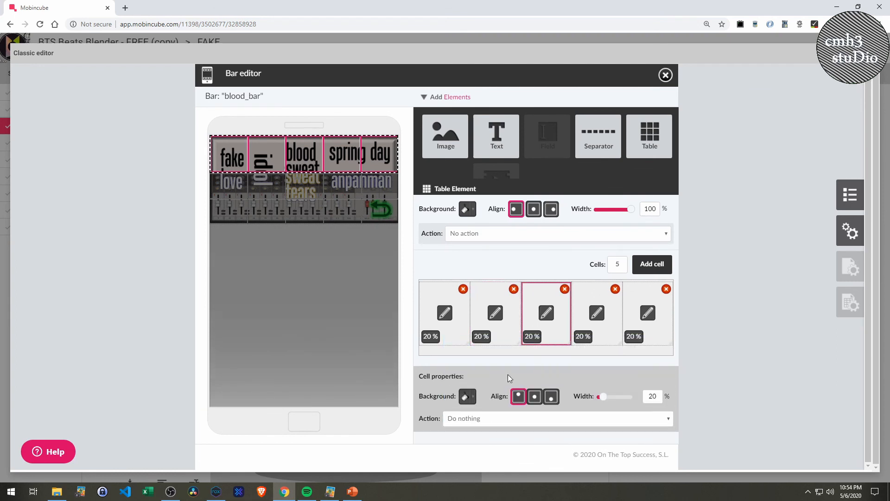
left_click(492, 425)
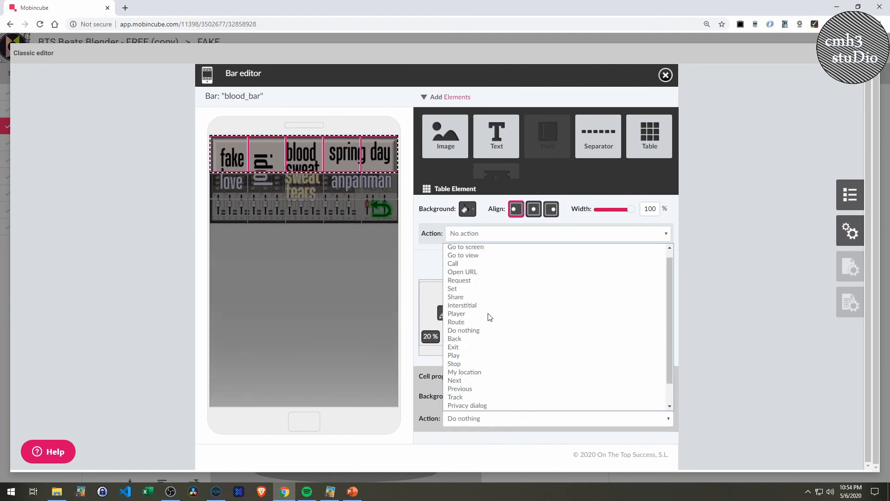
left_click(494, 255)
left_click(498, 431)
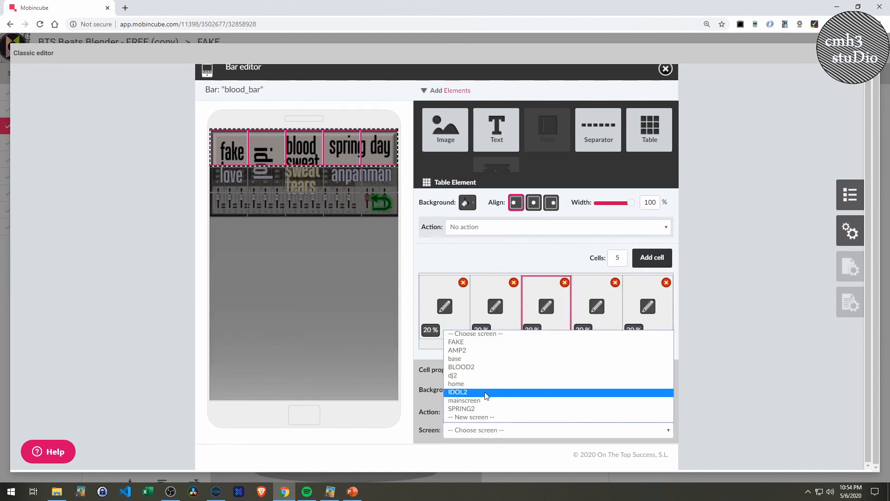
left_click(488, 371)
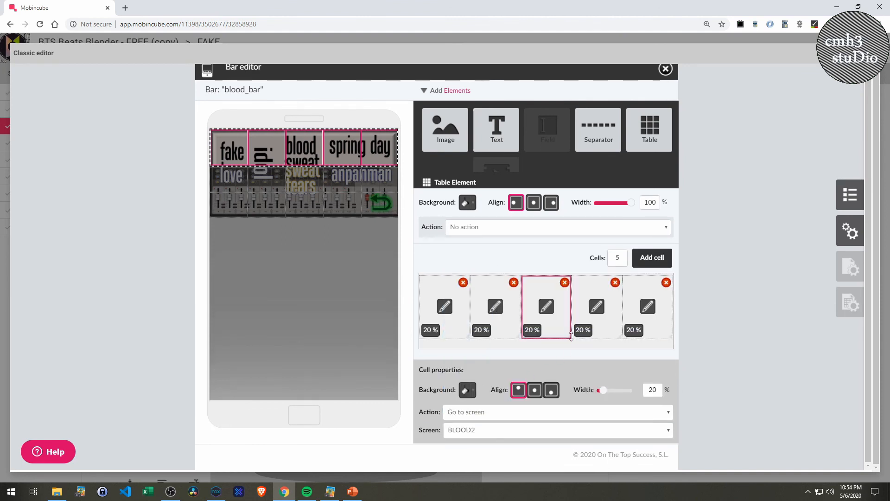
- Set the fourth cell's action to Go to screen with SPRING2 as the target screen
left_click(594, 303)
left_click(476, 419)
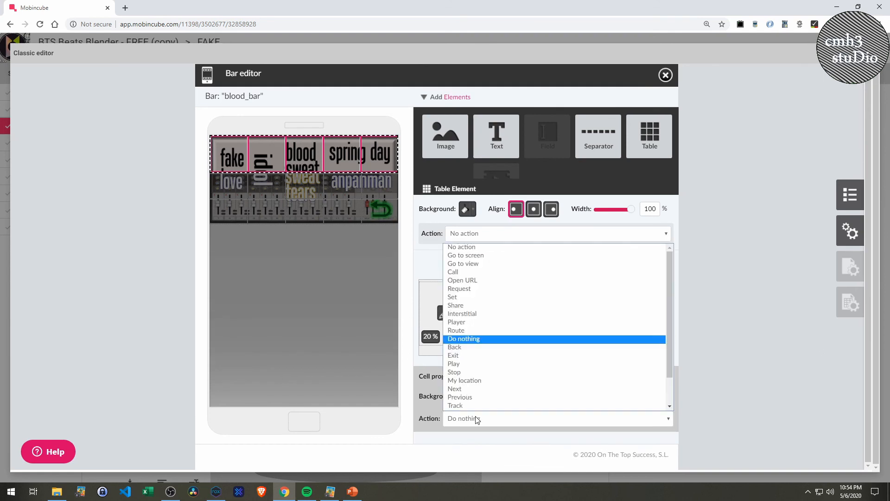
left_click(486, 247)
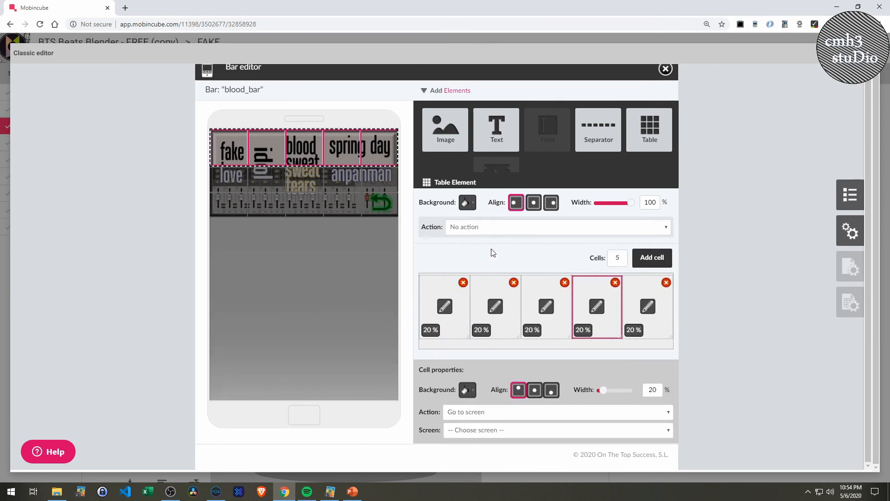
left_click(479, 430)
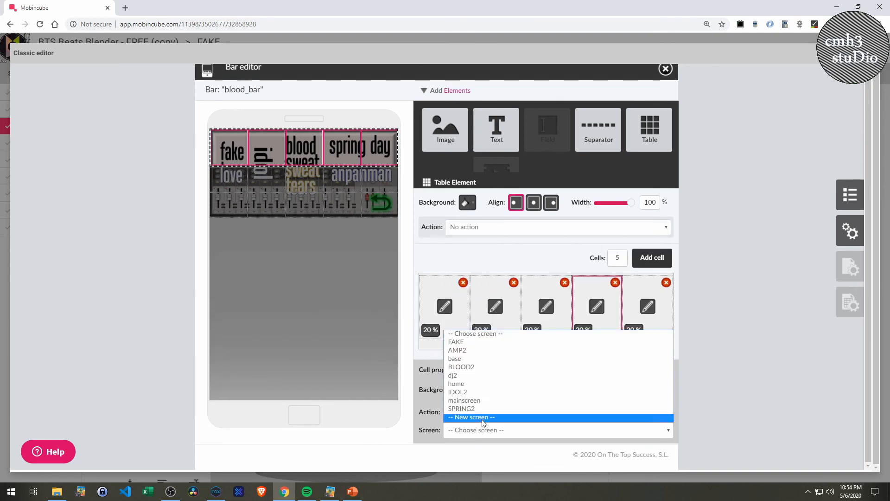
left_click(478, 409)
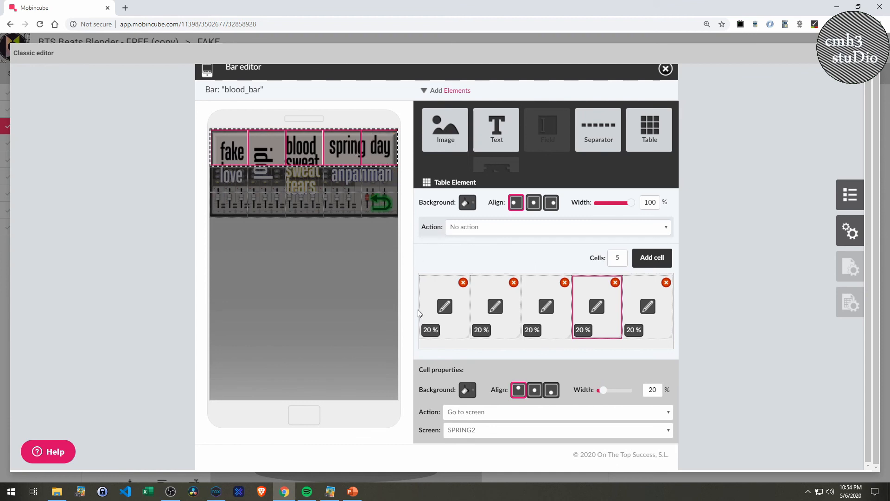
- Set the fifth cell's action to Go to screen with SPRING2 as the target screen, and finish editing the table
left_click(646, 320)
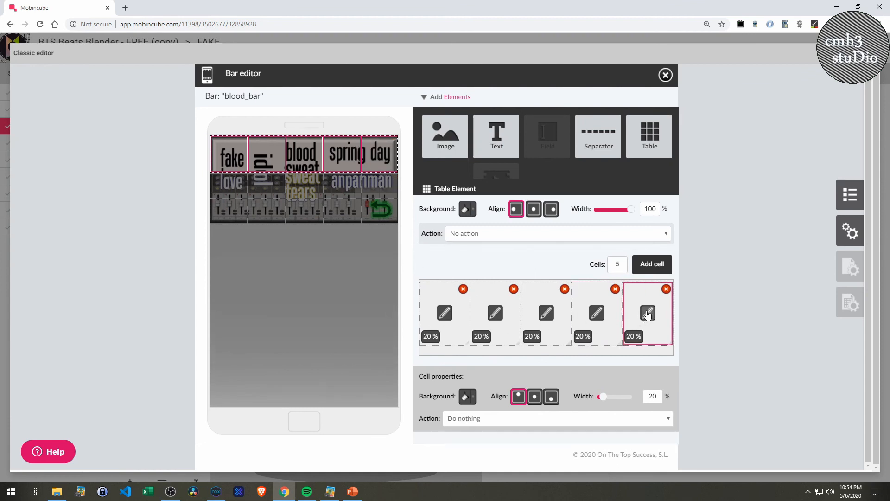
left_click(495, 419)
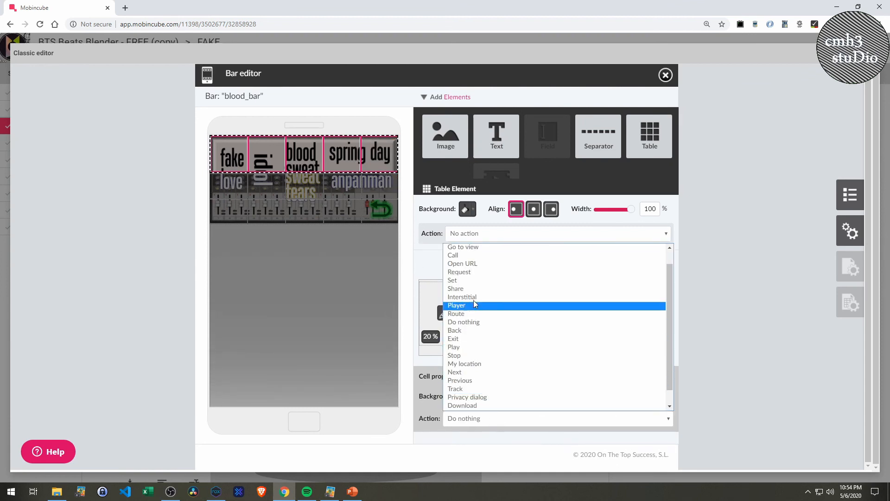
scroll(484, 260, "up", 1)
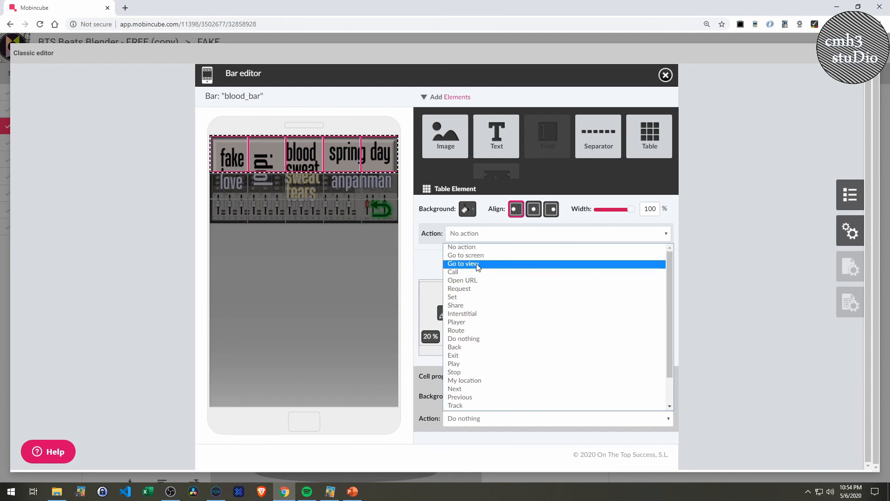
left_click(487, 257)
left_click(483, 430)
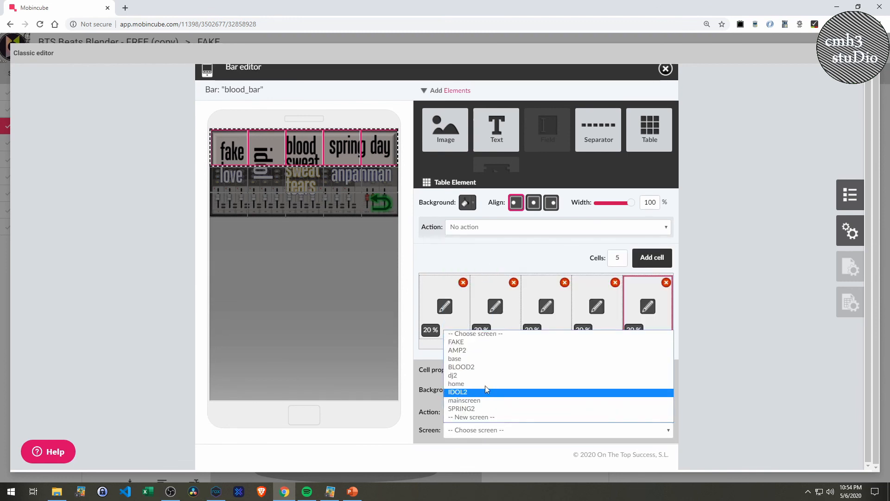
left_click(478, 408)
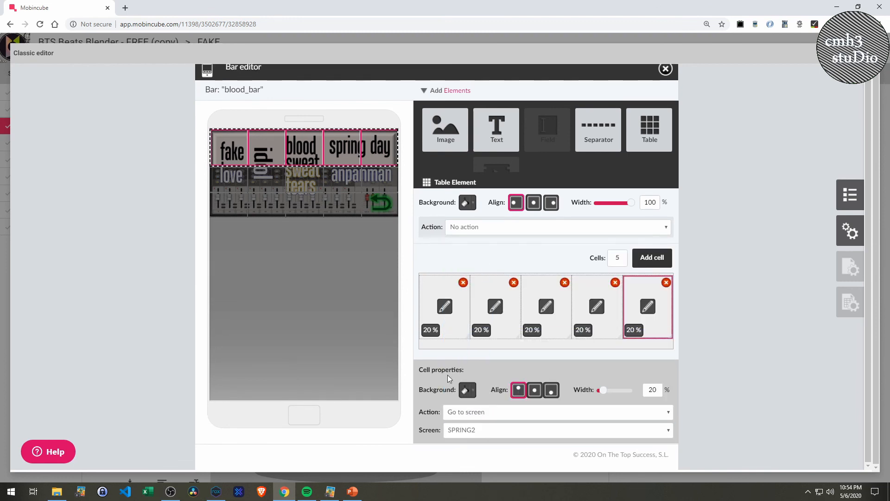
left_click(409, 364)
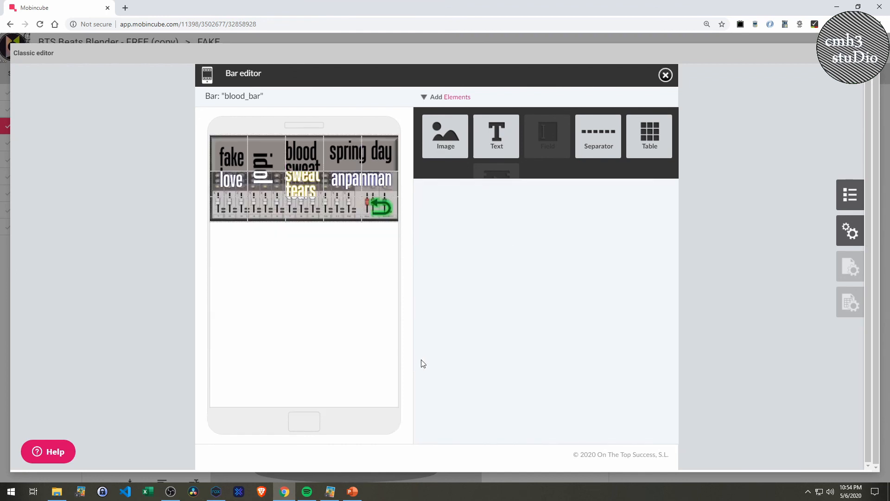
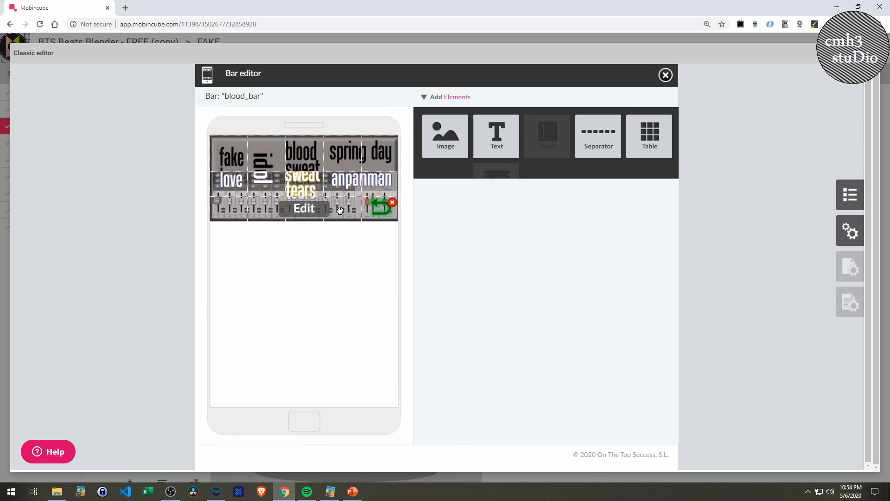
- Check the sliced mixer2.ufo image in PhotoImpact, return to Mobincube and close the blood_bar editor
left_click(327, 488)
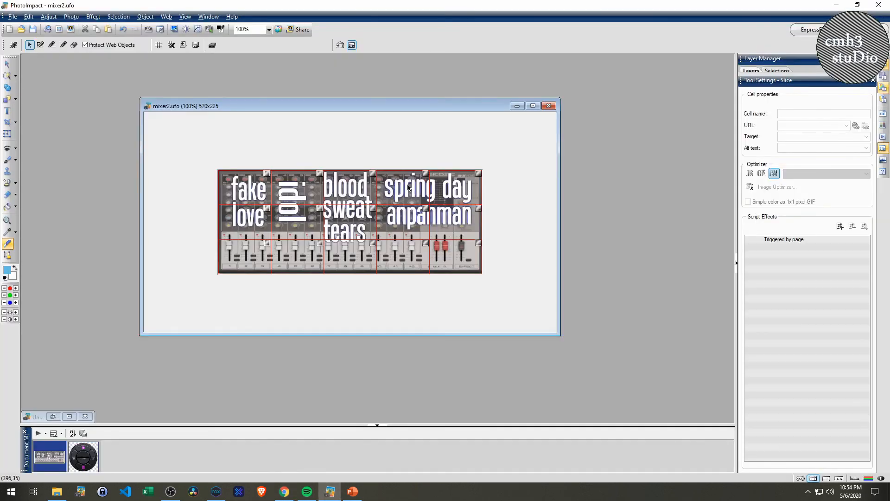
left_click(837, 5)
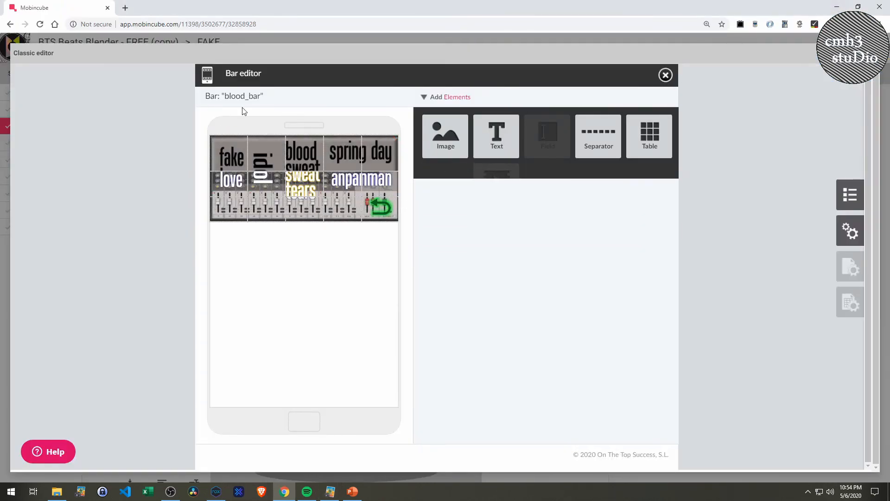
left_click(666, 75)
scroll(555, 230, "down", 6)
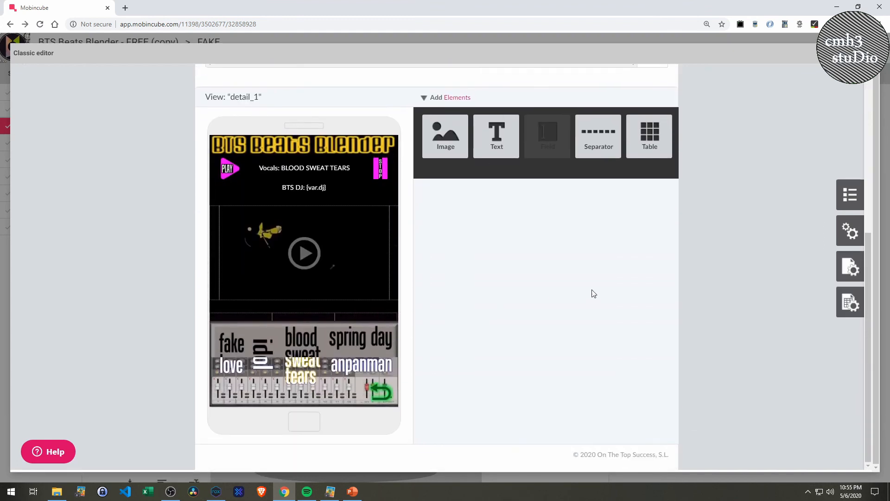
- Open the bar layout settings of the BLOOD2 screen and look over the screen's data source and preview
left_click(851, 265)
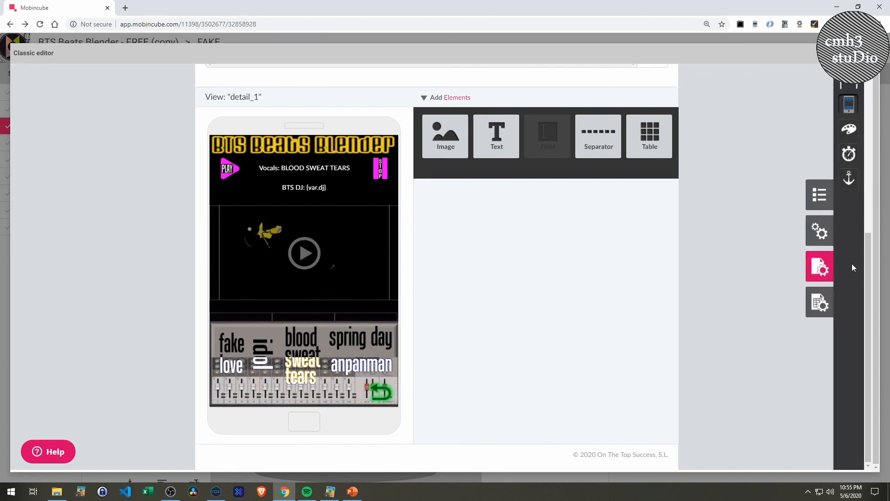
left_click(850, 106)
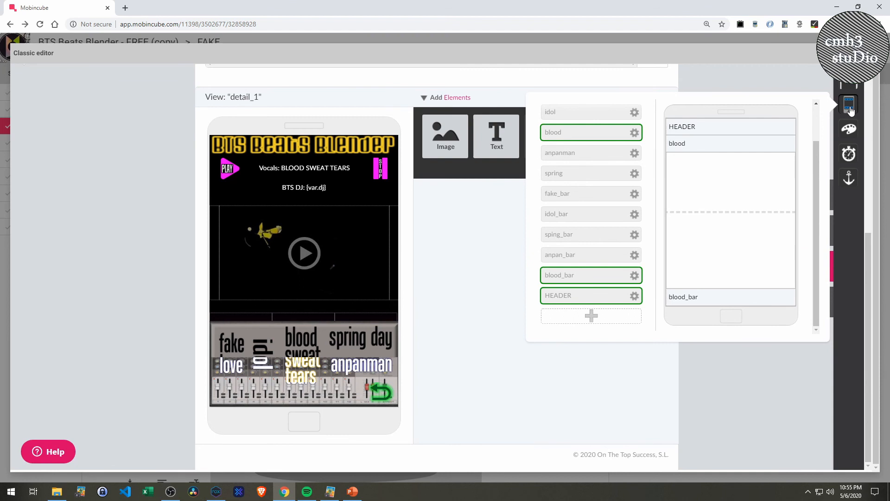
mouse_move(777, 295)
left_click(791, 296)
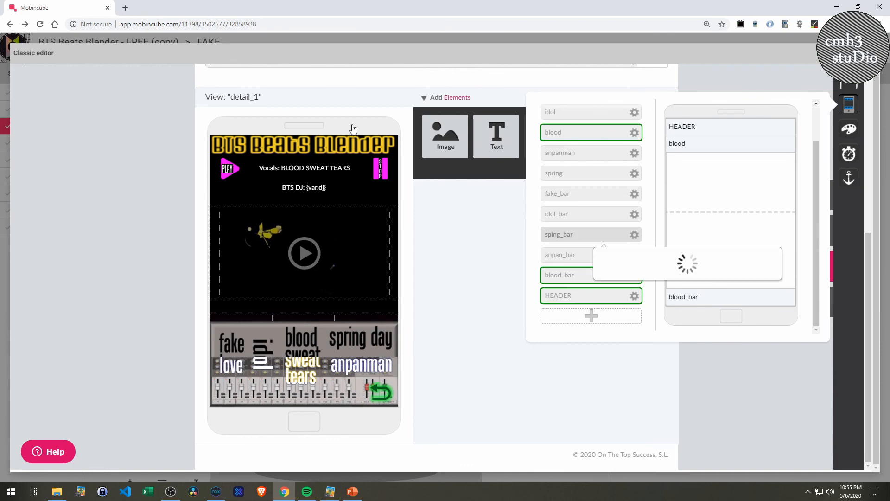
scroll(332, 134, "up", 6)
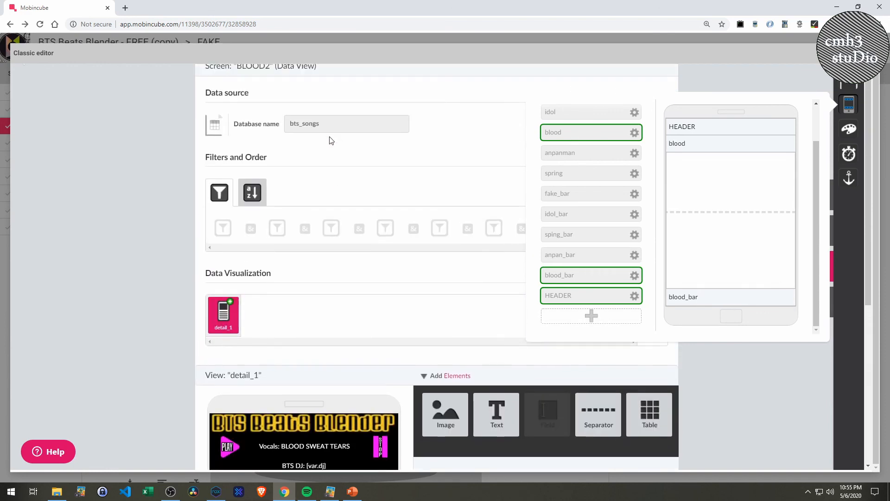
scroll(311, 149, "up", 1)
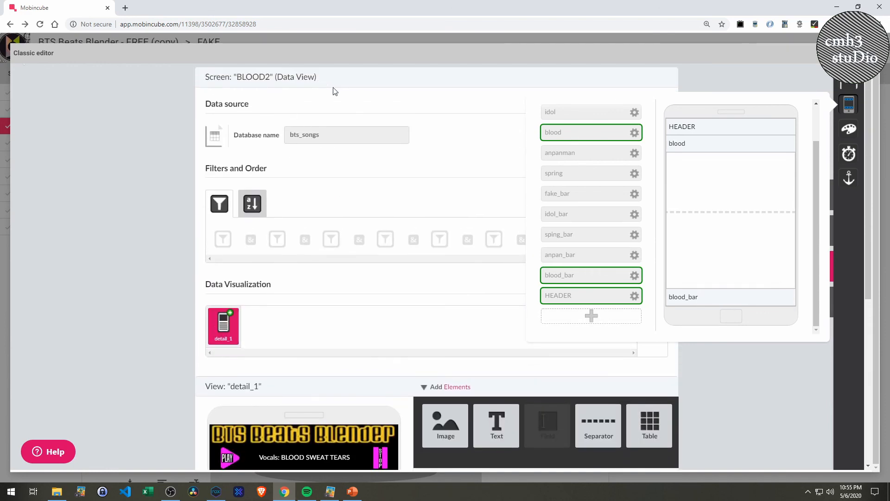
scroll(334, 91, "down", 6)
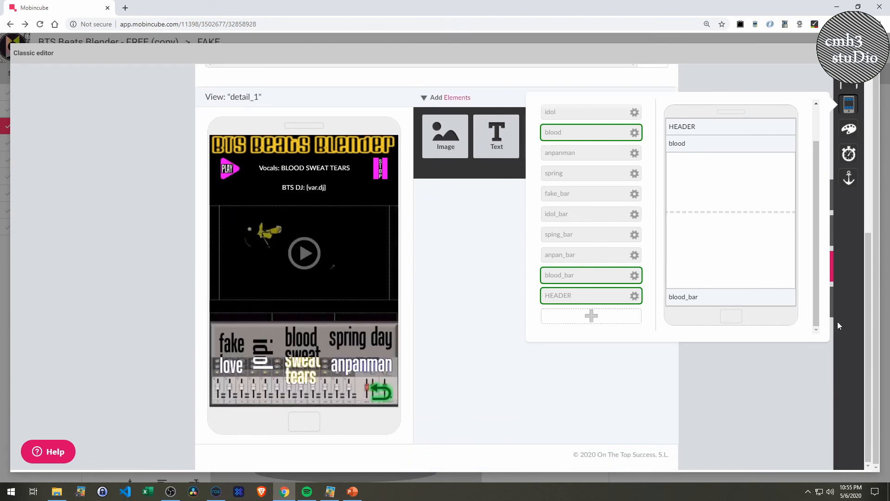
- Remove blood_bar from the footer area of the BLOOD2 layout and check the screen preview
mouse_move(789, 300)
left_click(787, 297)
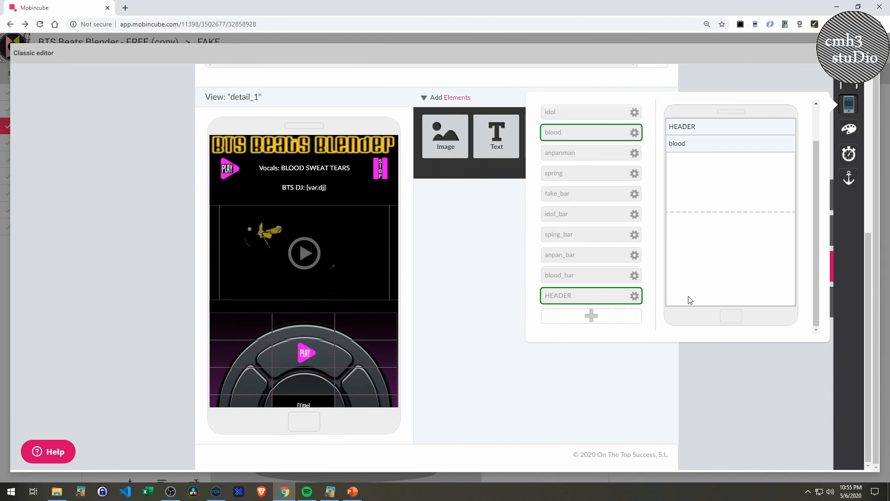
scroll(356, 342, "down", 3)
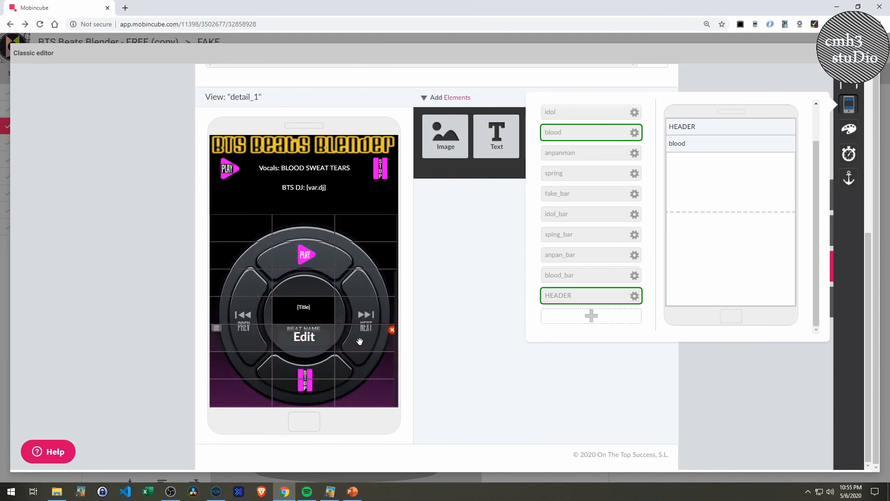
scroll(360, 341, "up", 5)
- Place blood_bar back in the footer area of the BLOOD2 layout and check the screen preview
mouse_move(590, 181)
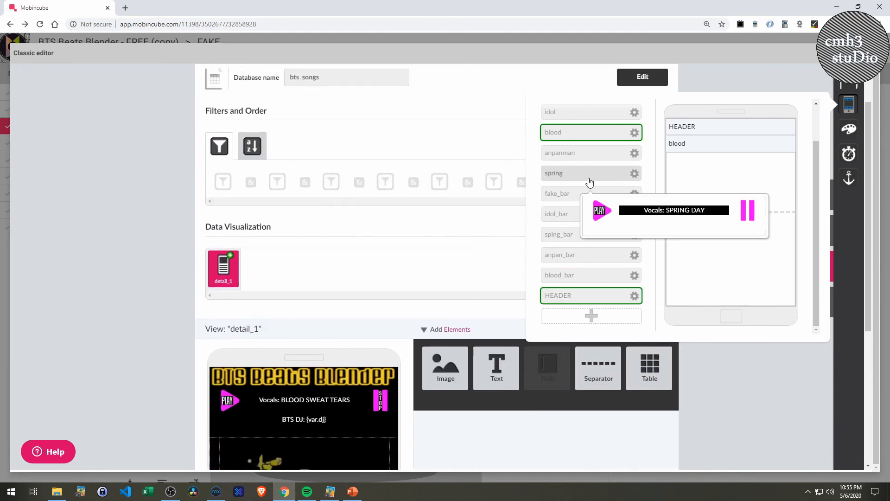
mouse_move(588, 277)
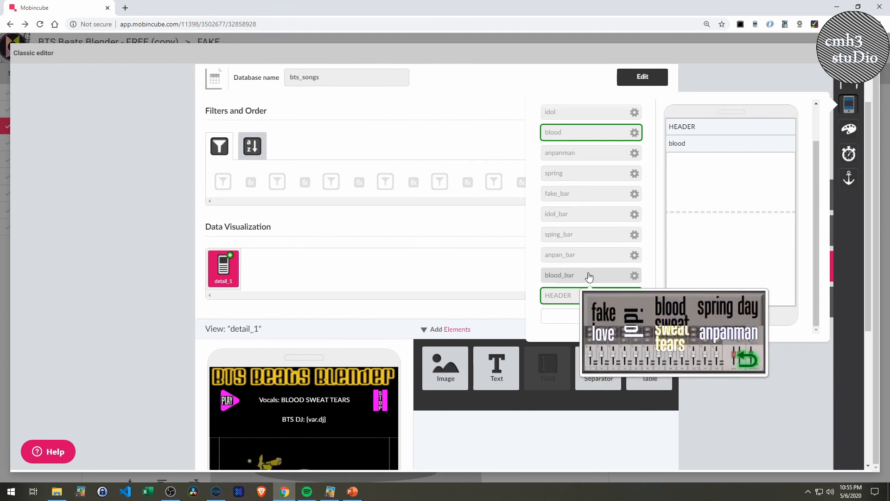
left_click_drag(588, 277, 729, 297)
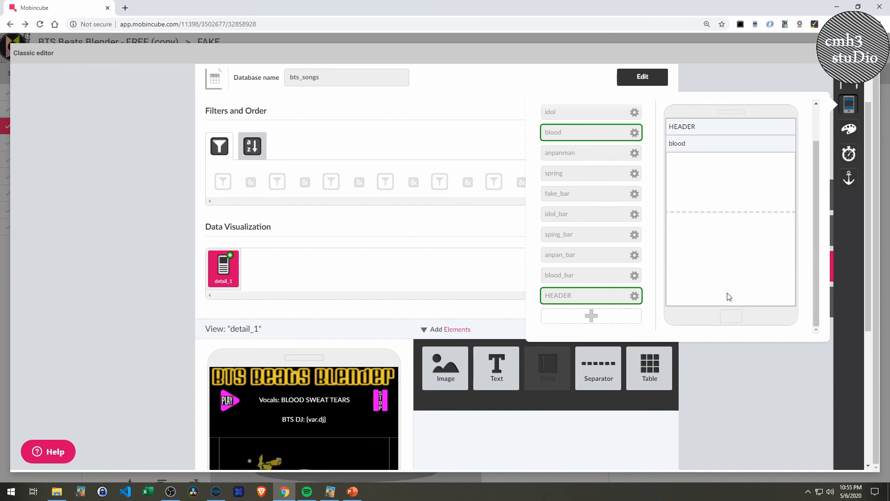
scroll(406, 385, "down", 3)
scroll(406, 384, "down", 2)
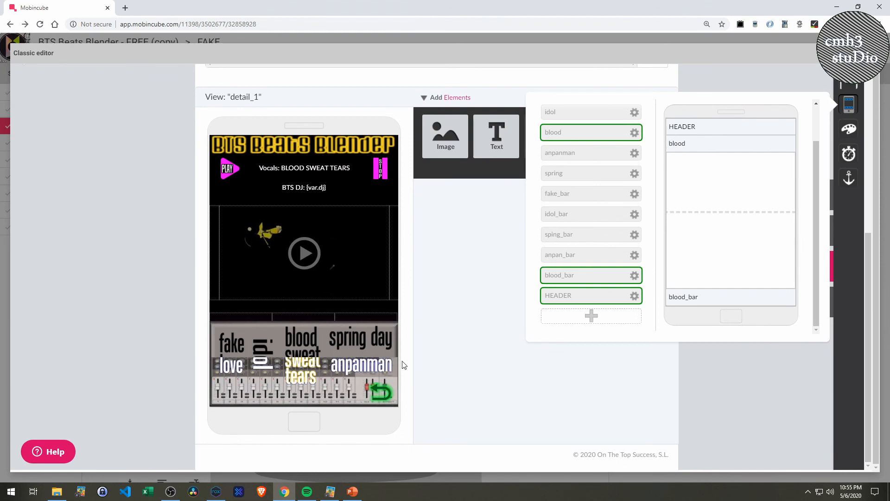
- Examine which bars are assigned to the BLOOD2 screen's header and footer areas and compare them with the preview
scroll(403, 365, "up", 1)
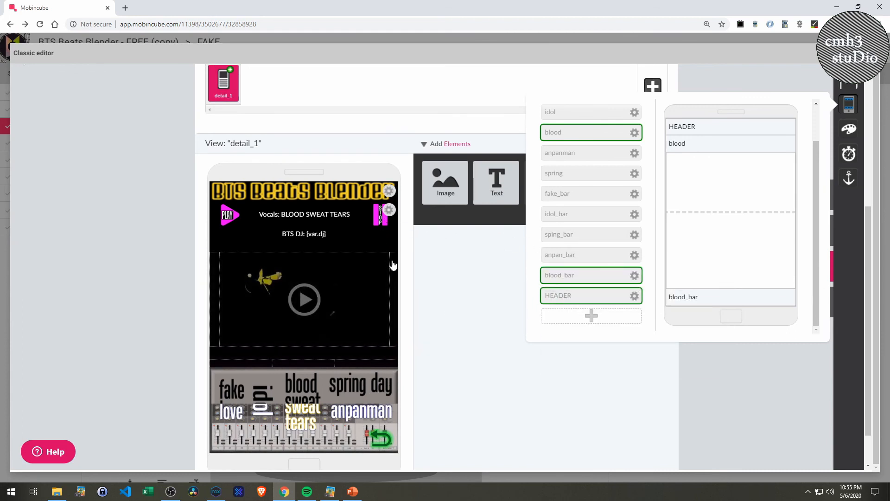
scroll(391, 260, "up", 1)
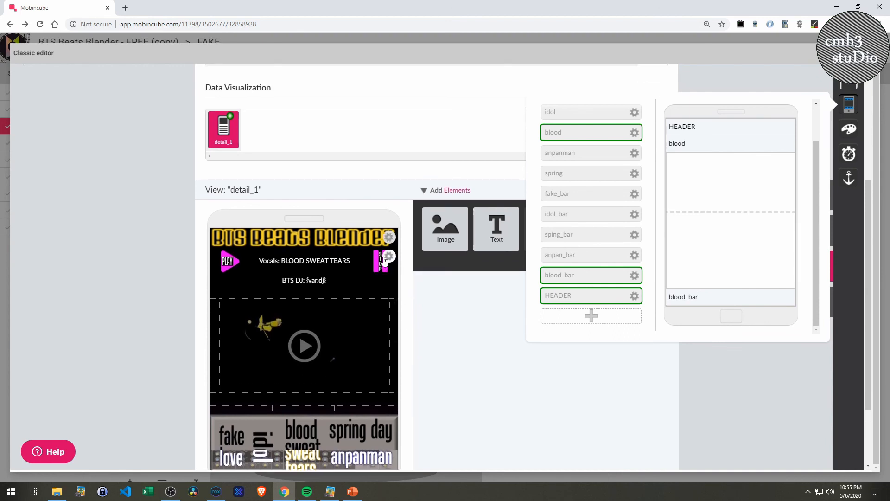
mouse_move(691, 302)
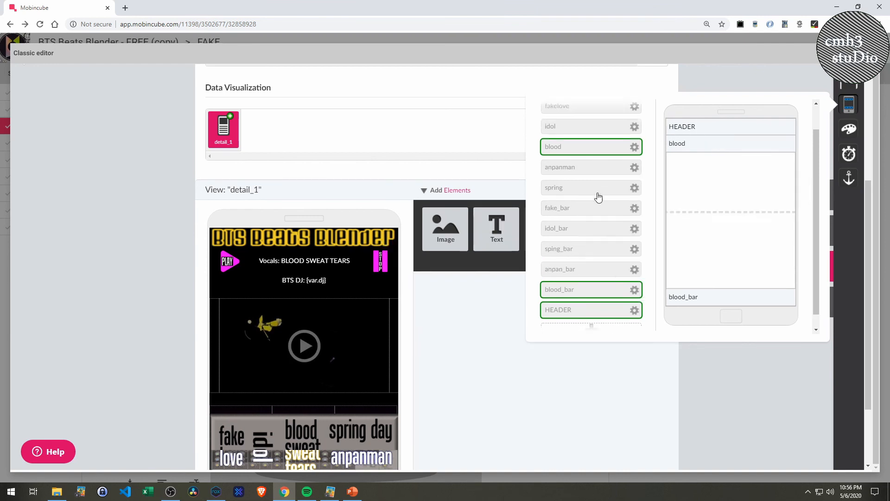
scroll(597, 198, "up", 2)
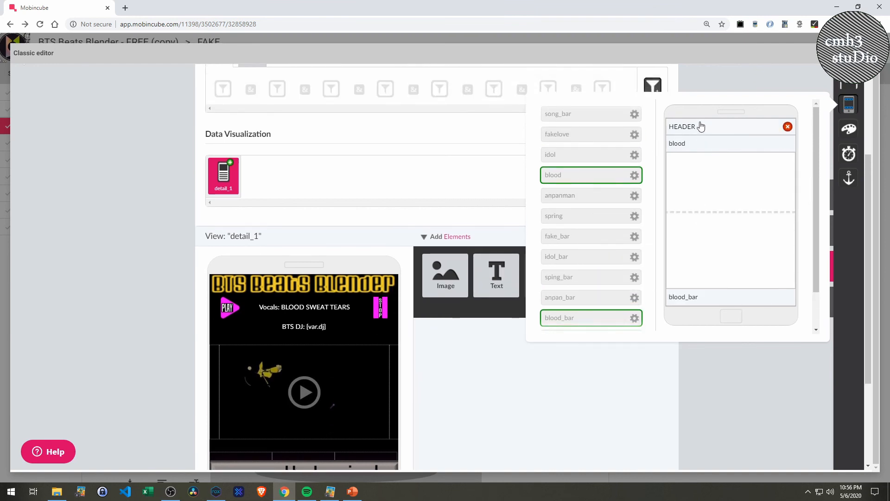
mouse_move(592, 179)
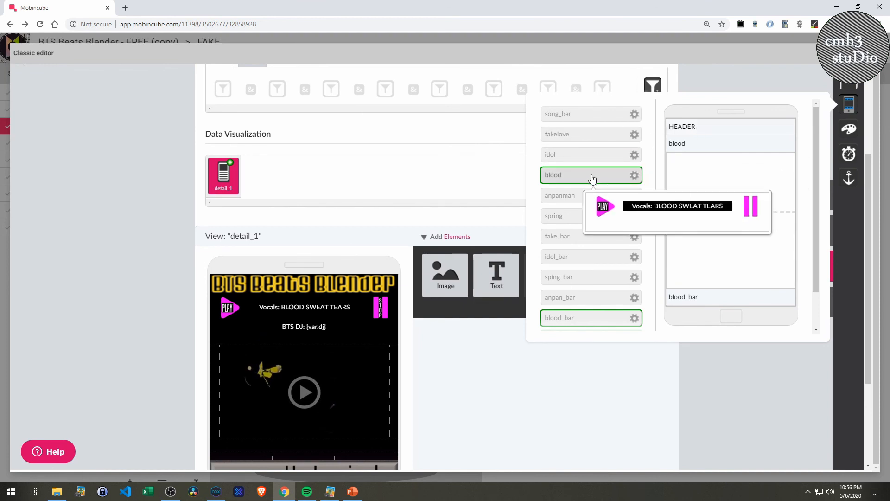
scroll(586, 189, "up", 2)
scroll(590, 210, "down", 1)
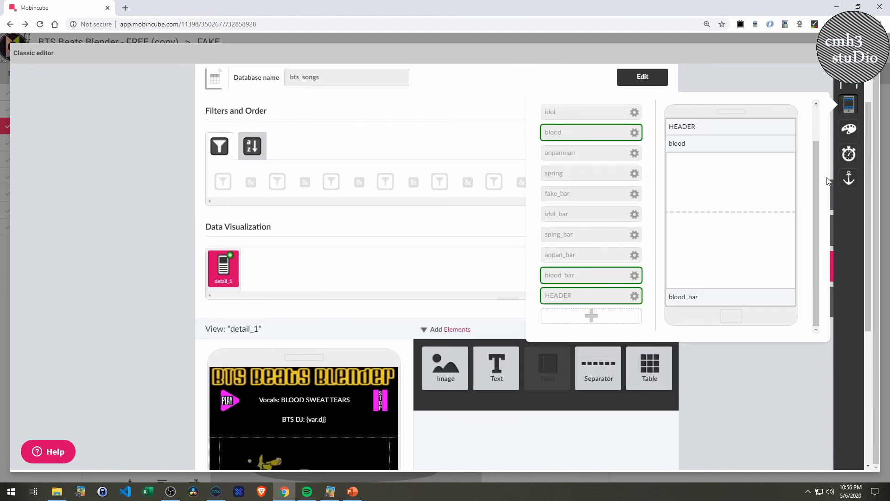
left_click_drag(815, 146, 814, 117)
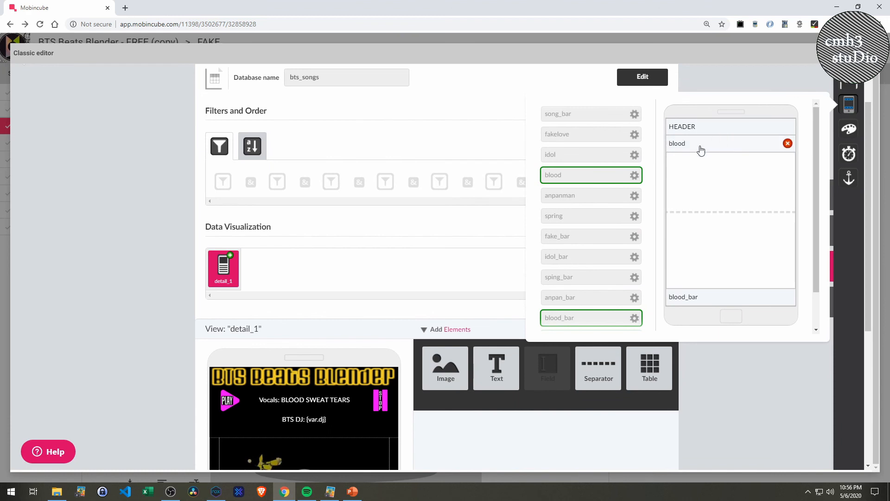
mouse_move(577, 144)
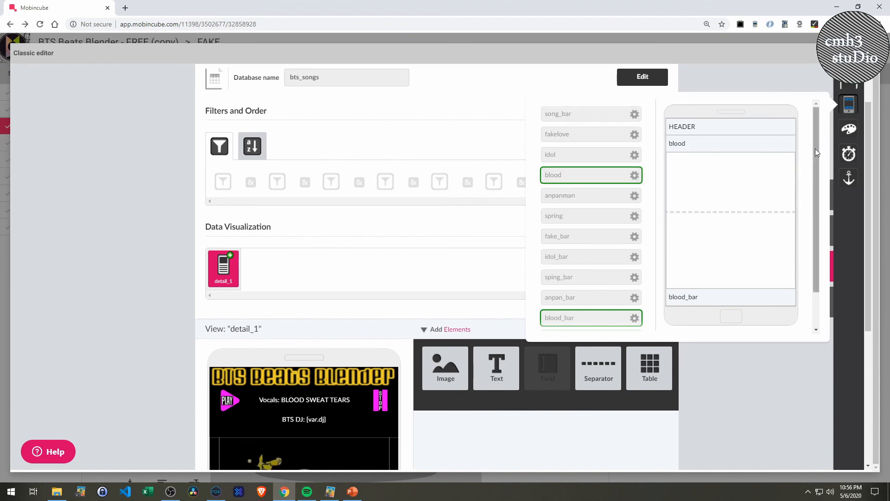
- Open the HEADER bar for editing and inspect the action assigned to its title image
scroll(817, 153, "down", 2)
mouse_move(590, 299)
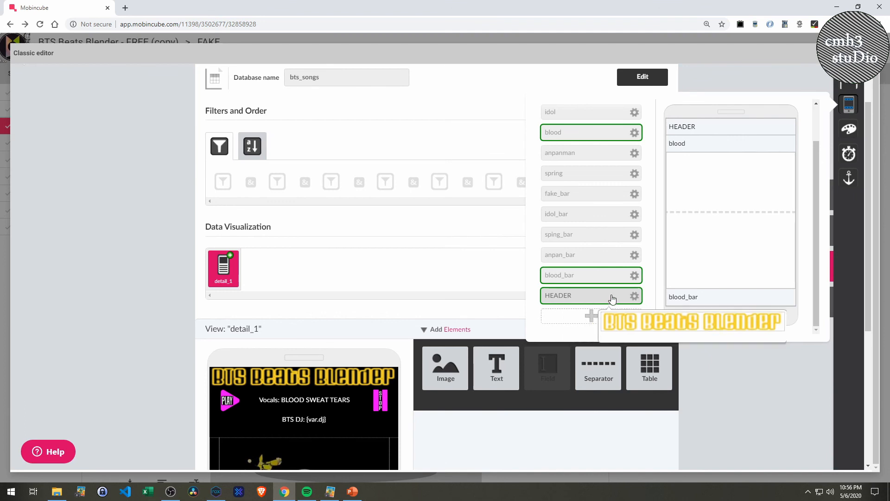
left_click(636, 283)
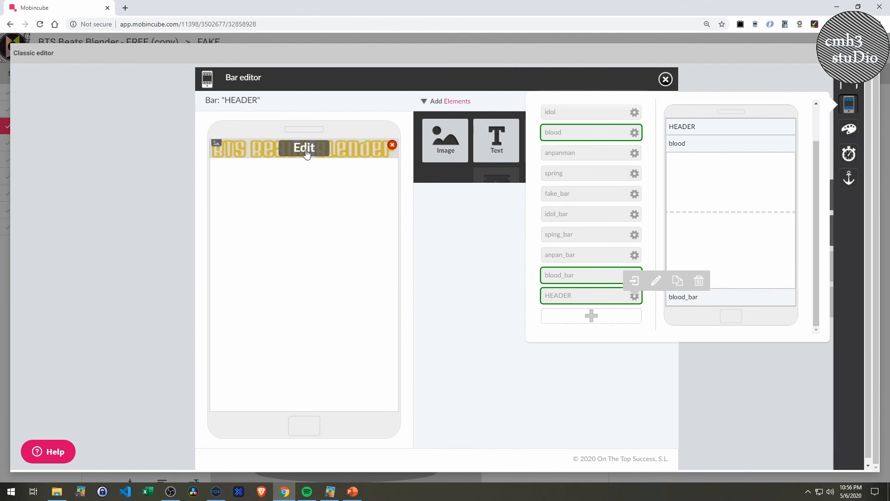
left_click(303, 150)
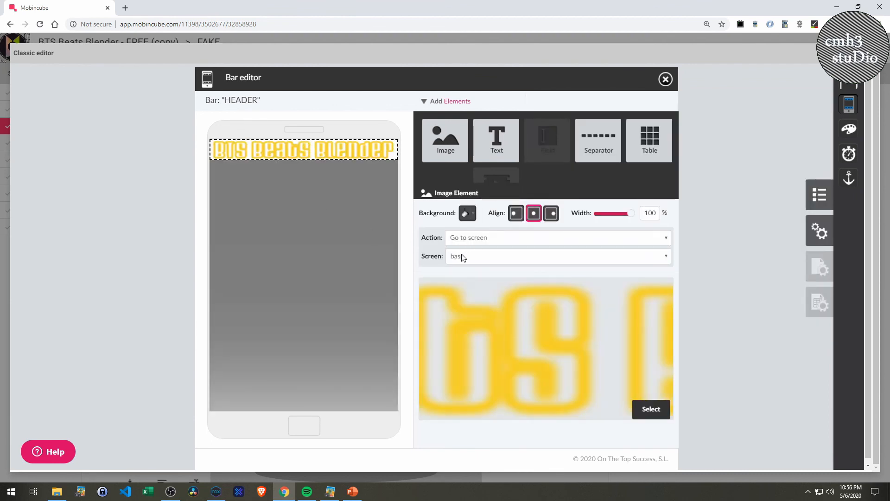
- Open the base screen from the app's list of screens
left_click(813, 199)
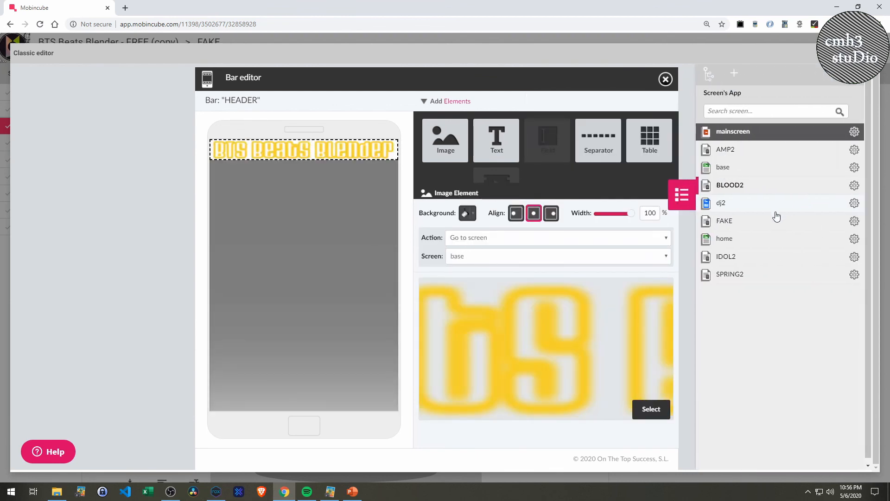
left_click(726, 177)
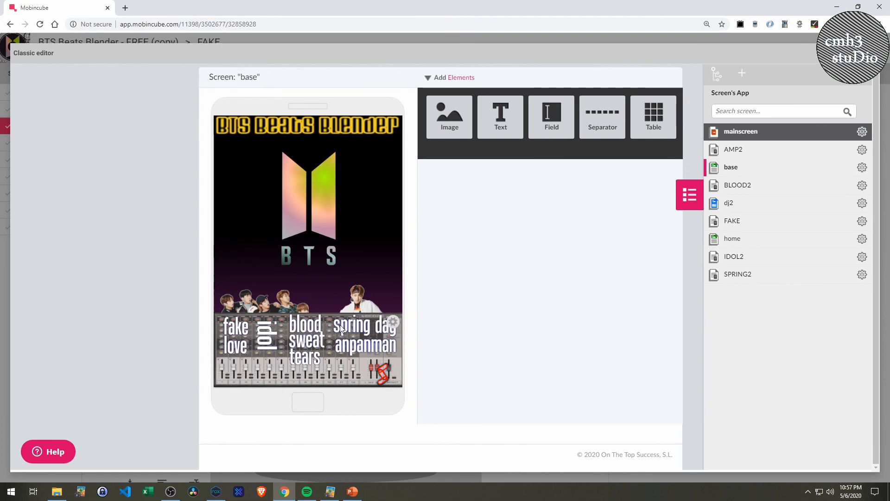
- Open the BLOOD2 screen and examine which bars are assigned to its layout
left_click(693, 195)
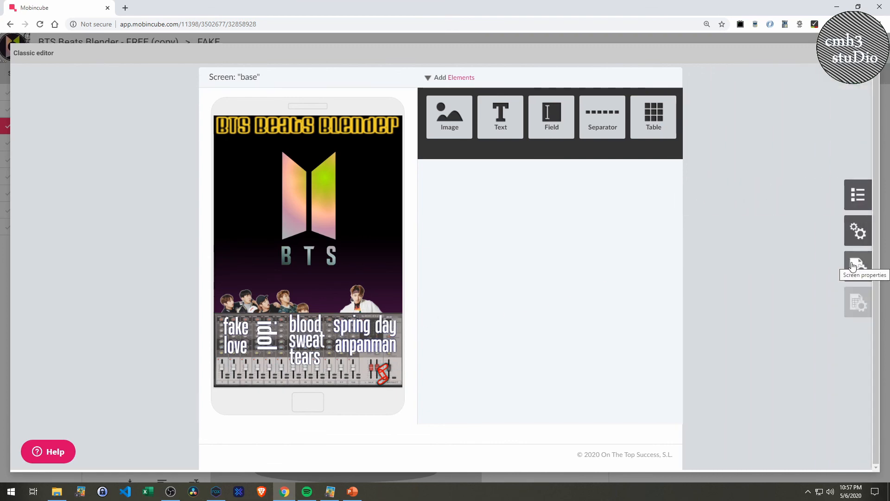
left_click(857, 195)
left_click(737, 186)
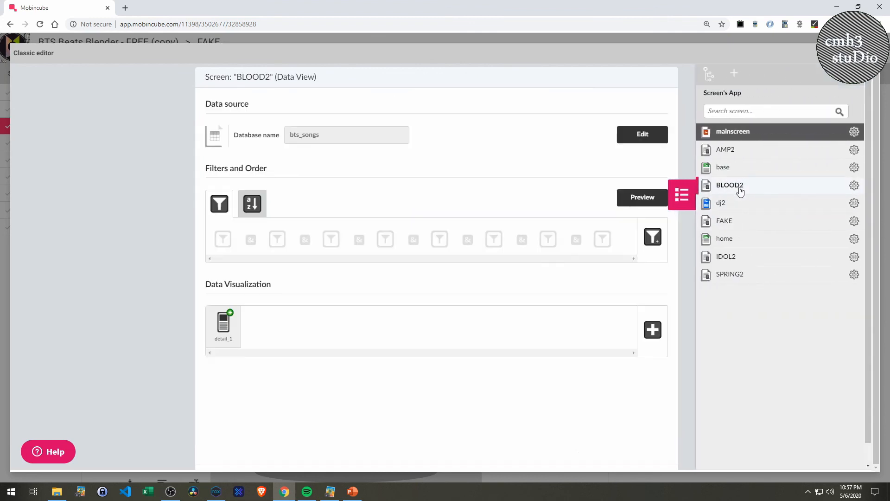
left_click(685, 195)
left_click(850, 266)
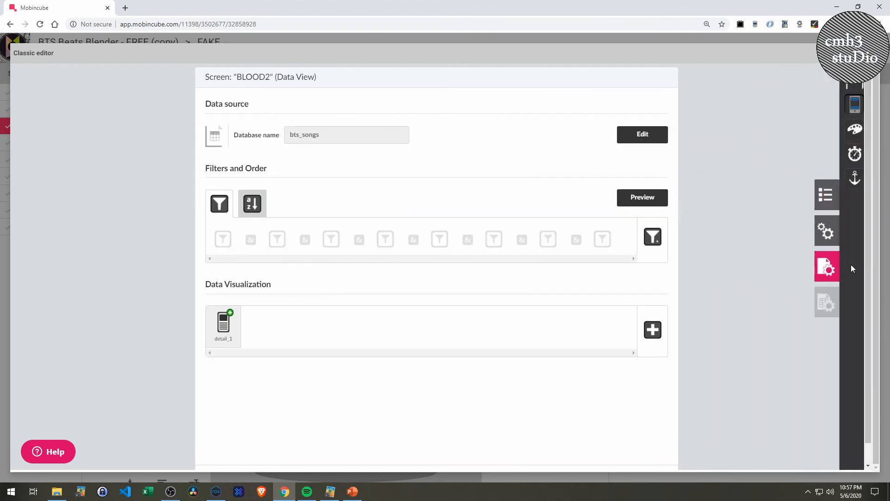
left_click(846, 104)
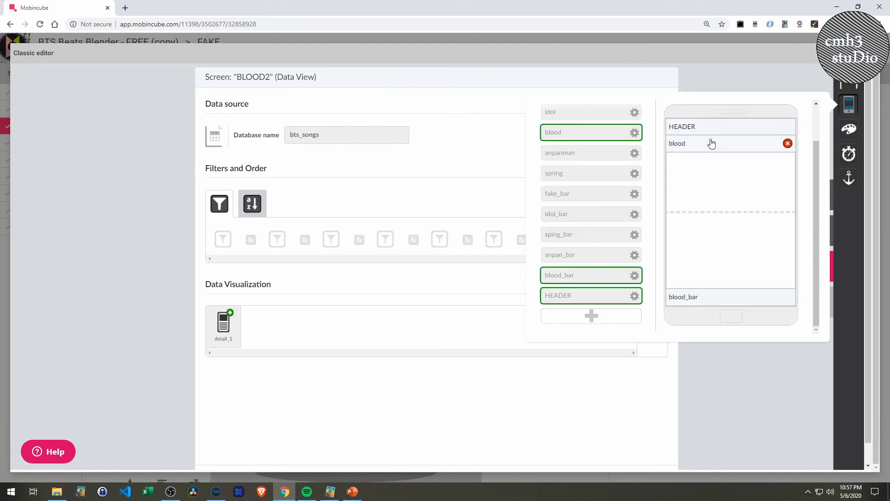
- Open BLOOD2's detail_1 view and compare its preview with the bars in the screen layout, checking the blood bar's thumbnail
left_click(234, 337)
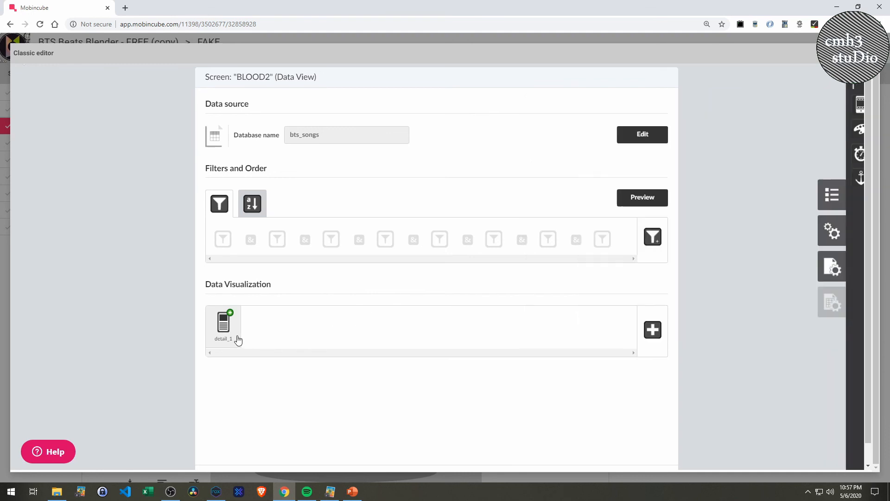
scroll(430, 370, "down", 3)
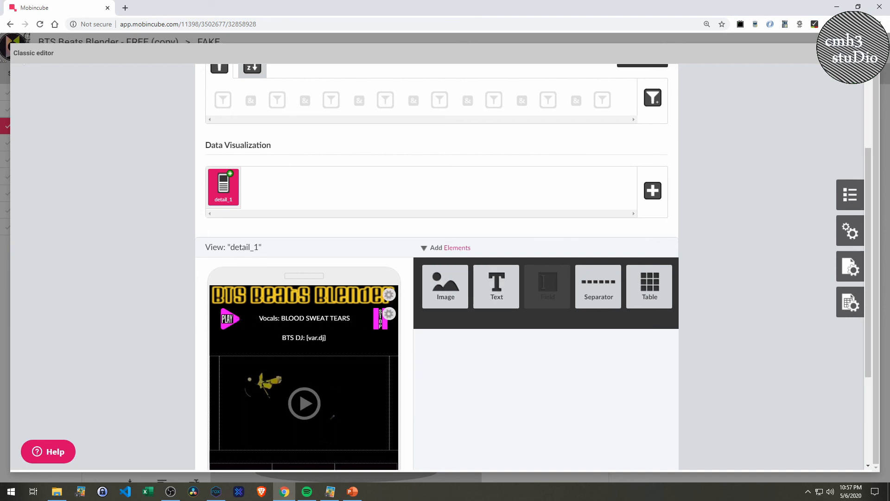
left_click(849, 207)
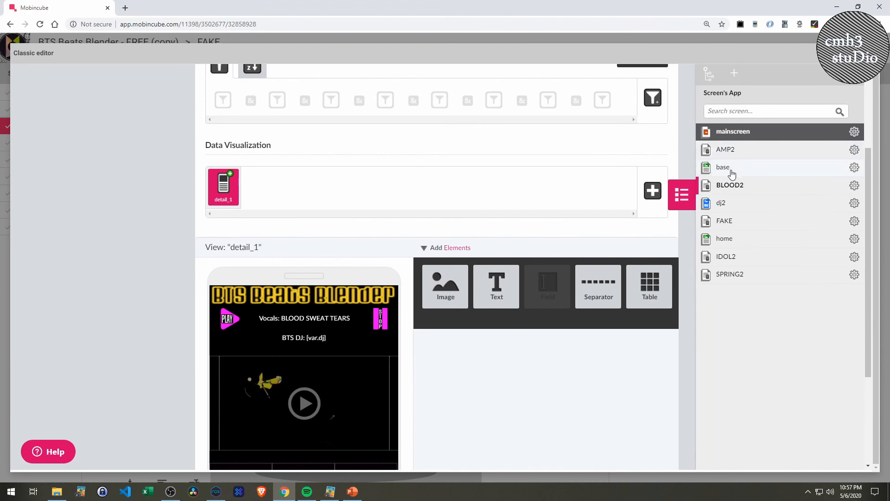
left_click(681, 204)
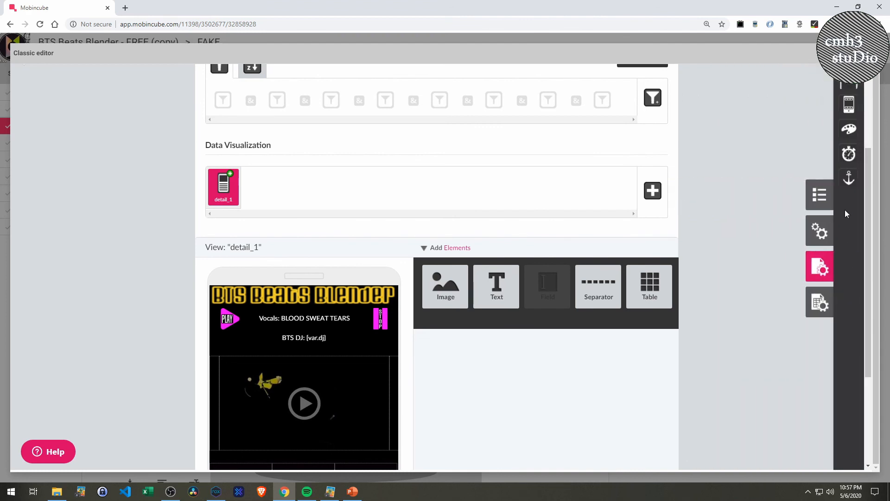
left_click(818, 267)
mouse_move(751, 152)
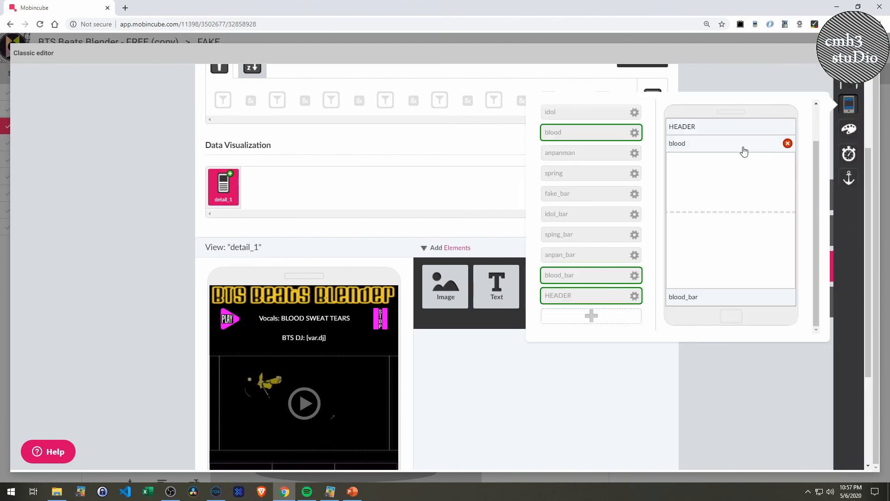
mouse_move(582, 142)
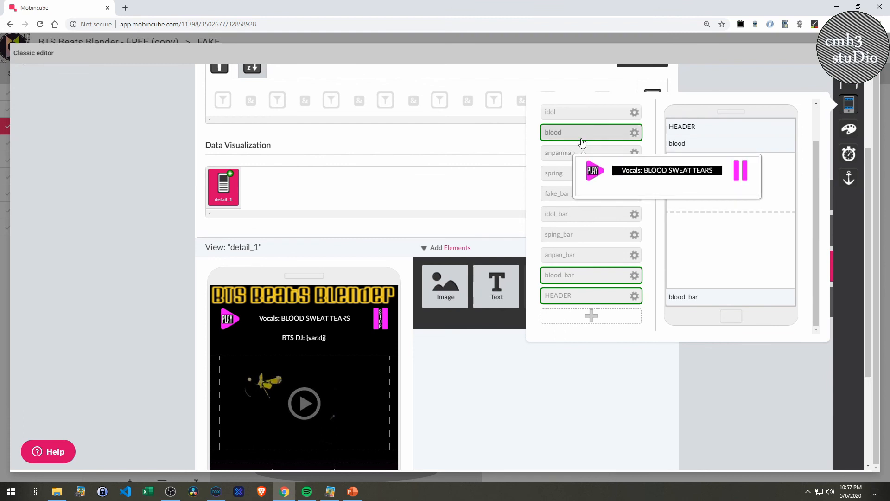
mouse_move(568, 174)
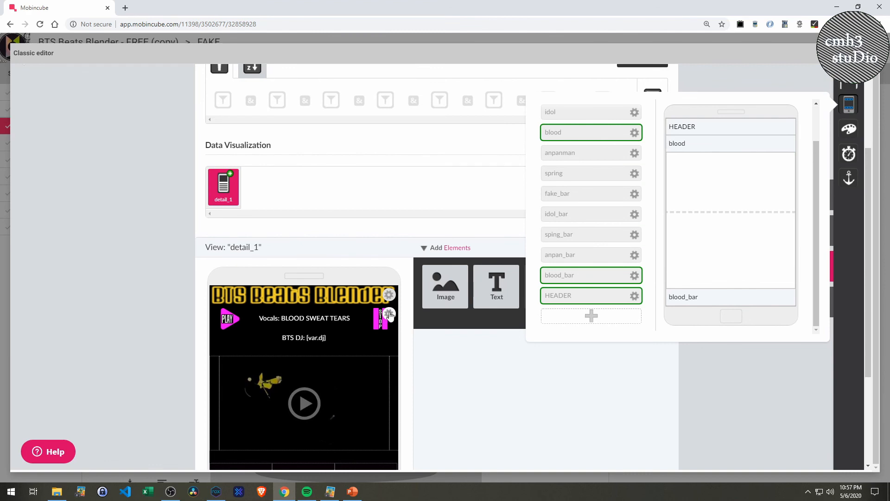
- Open the blood bar for editing, inspect the actions assigned to its play and stop images, and close the bar editor
left_click(391, 316)
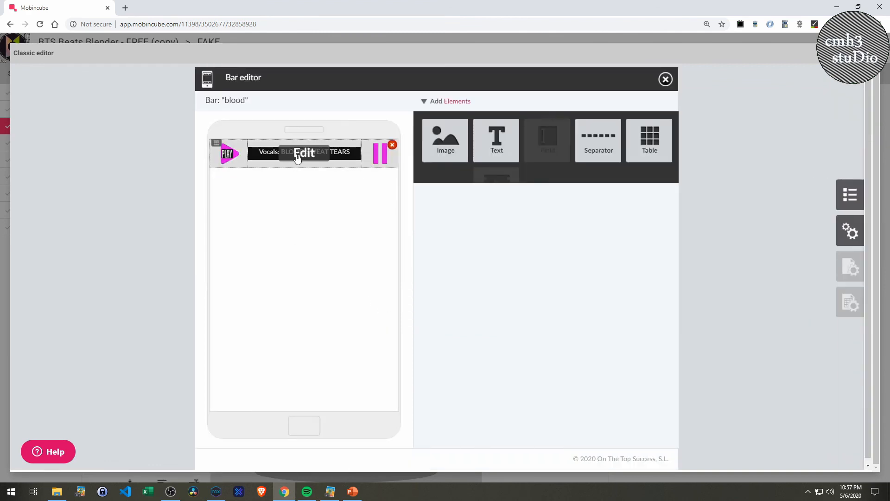
left_click(297, 158)
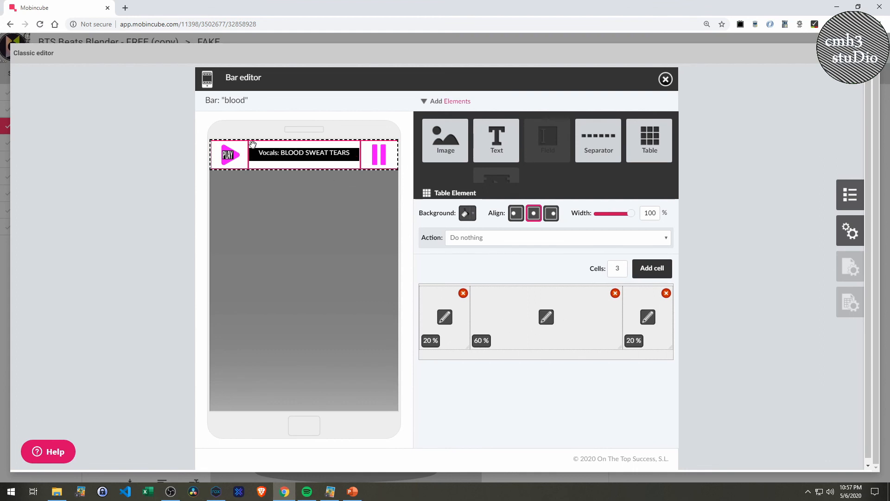
left_click(231, 155)
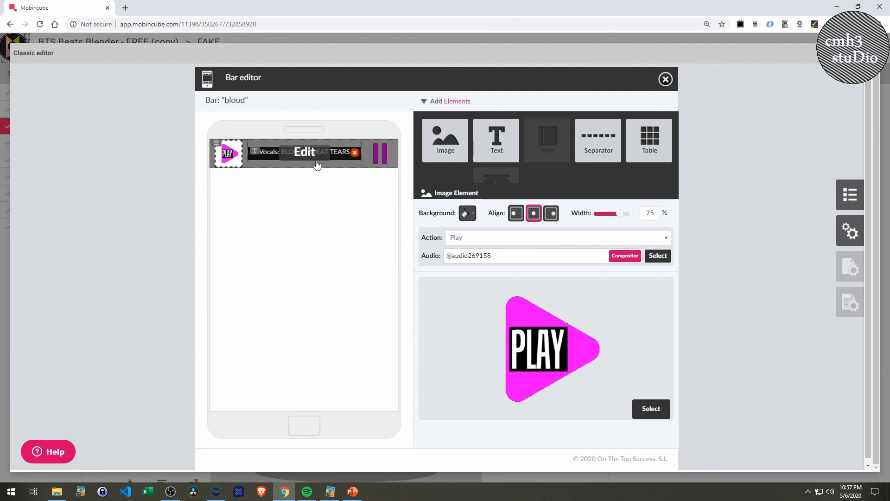
left_click(376, 156)
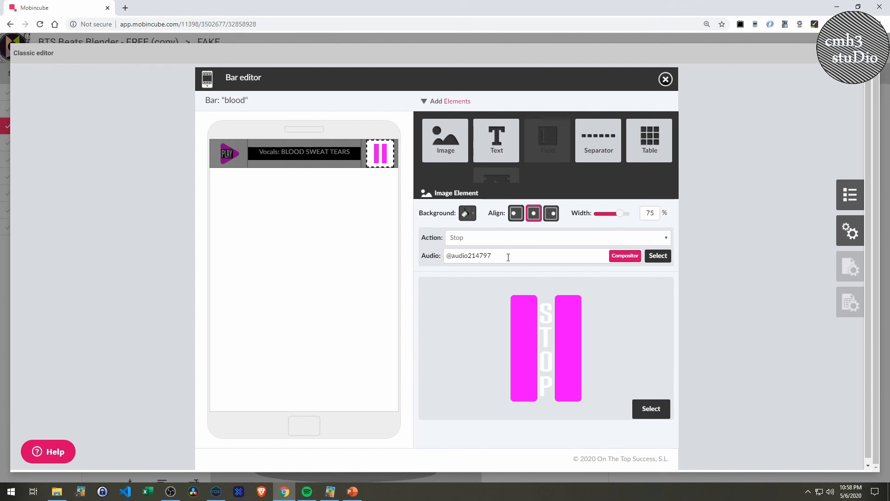
left_click(408, 236)
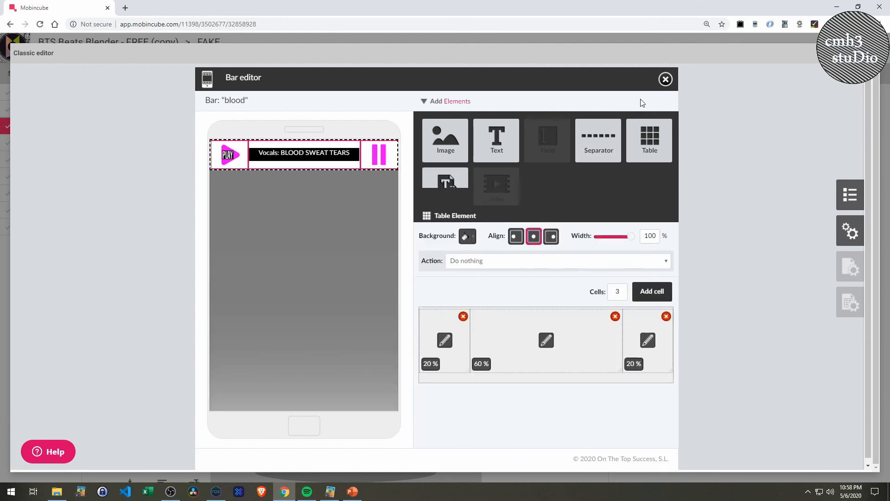
left_click(666, 81)
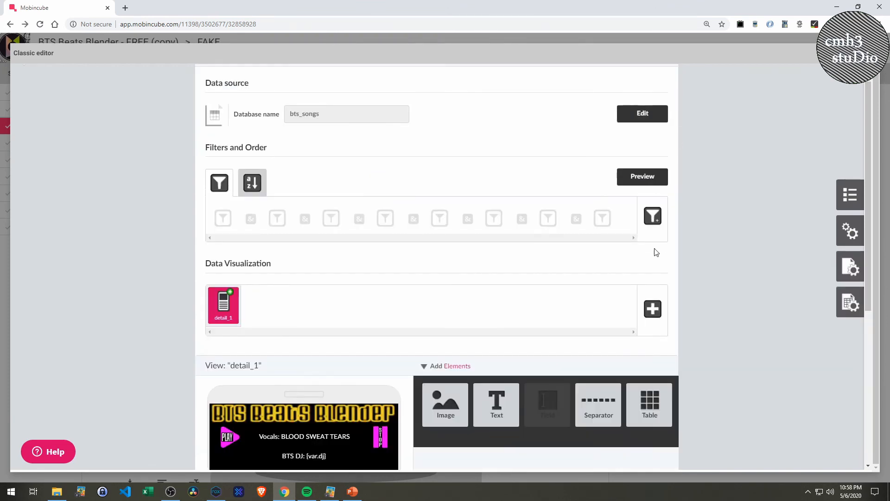
- Remove the blood and HEADER bars from the header area of the BLOOD2 screen layout
scroll(684, 255, "down", 4)
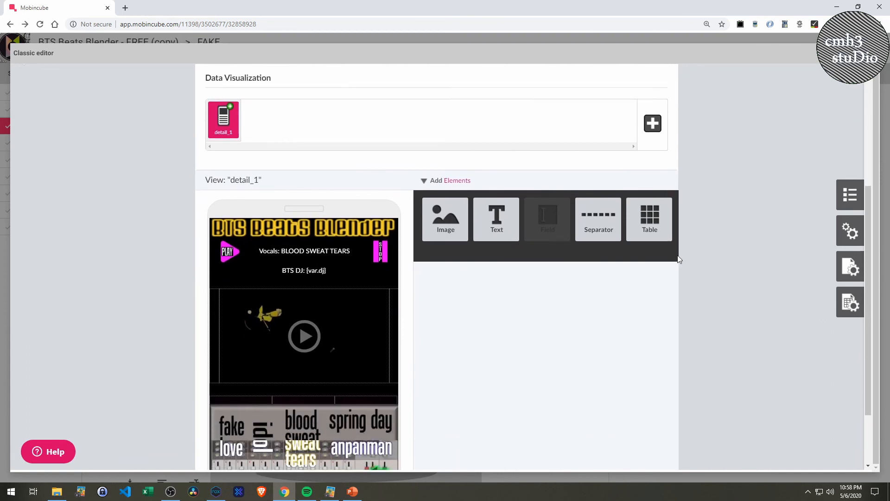
scroll(678, 257, "down", 2)
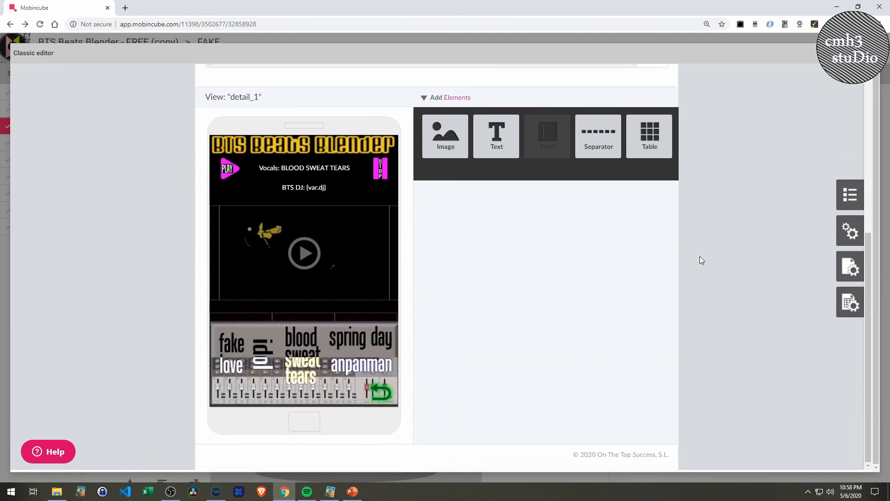
left_click(845, 238)
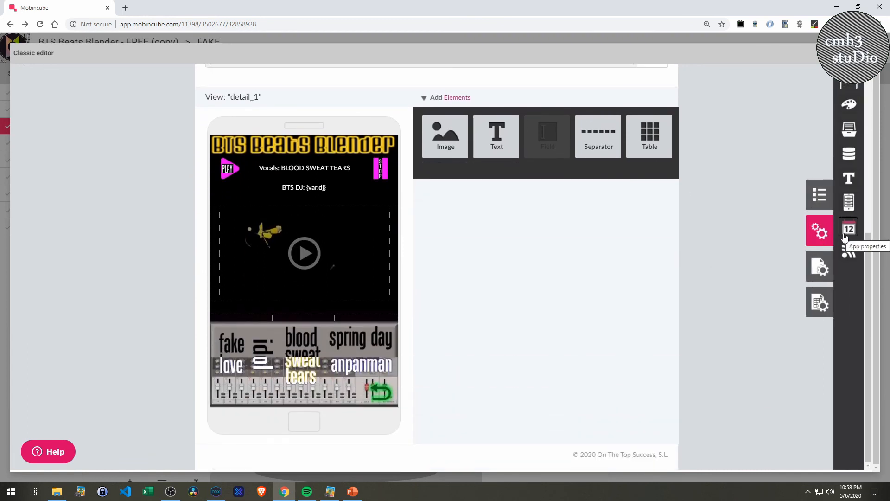
left_click(816, 259)
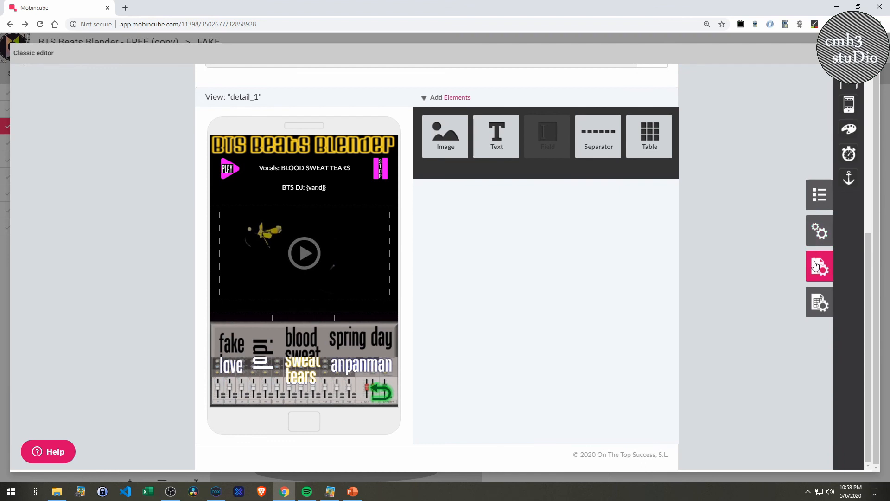
left_click(849, 105)
mouse_move(784, 151)
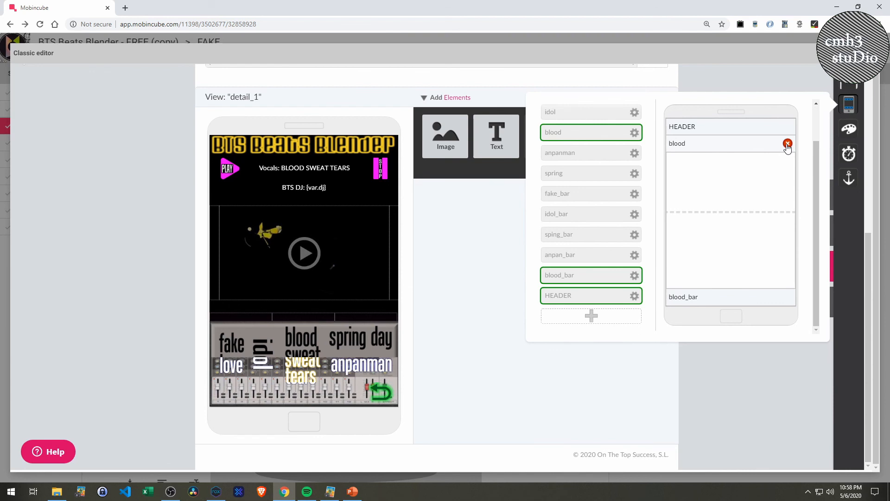
left_click(787, 144)
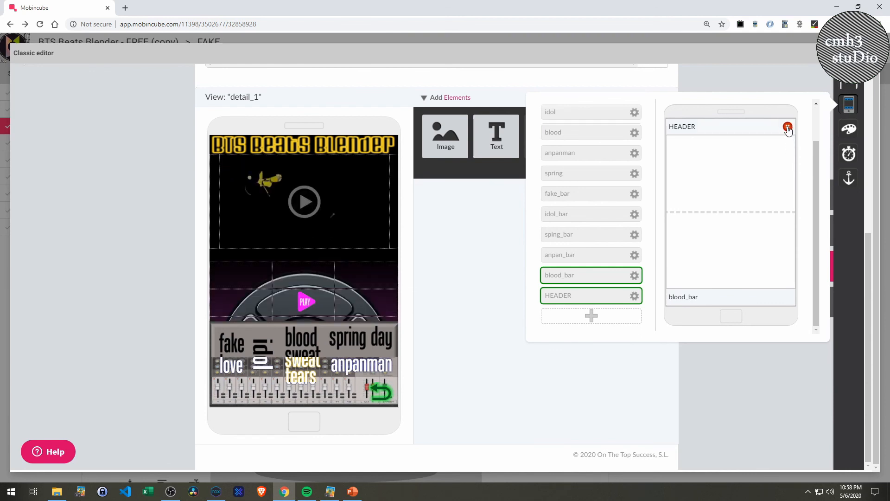
left_click(787, 128)
- Place HEADER and then blood back in the header area of the BLOOD2 layout and check the screen preview
scroll(308, 155, "up", 2)
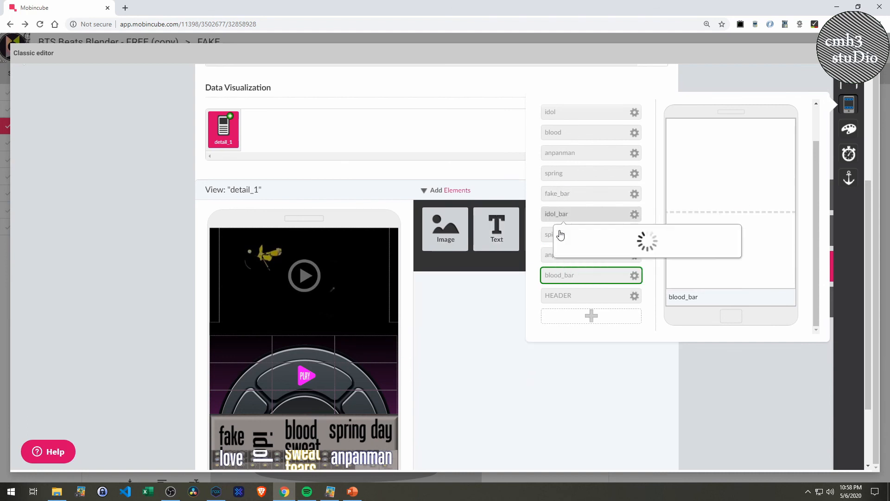
mouse_move(575, 299)
left_click_drag(577, 300, 726, 131)
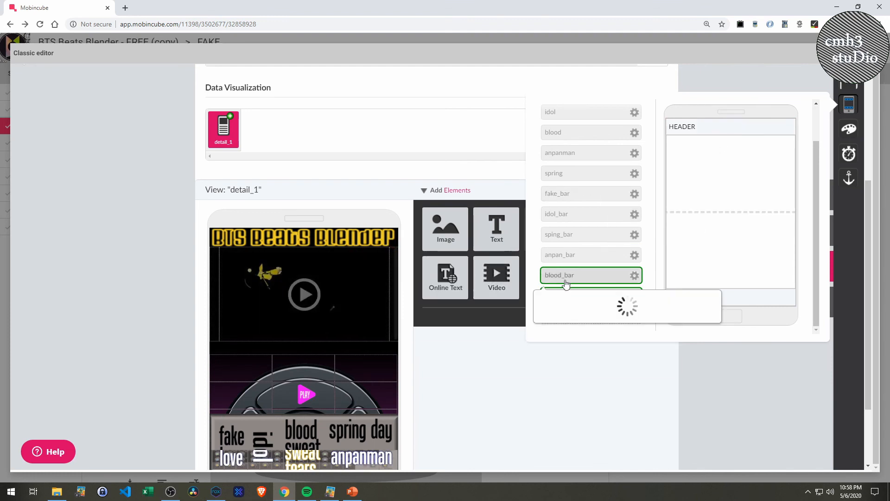
left_click_drag(586, 134, 729, 140)
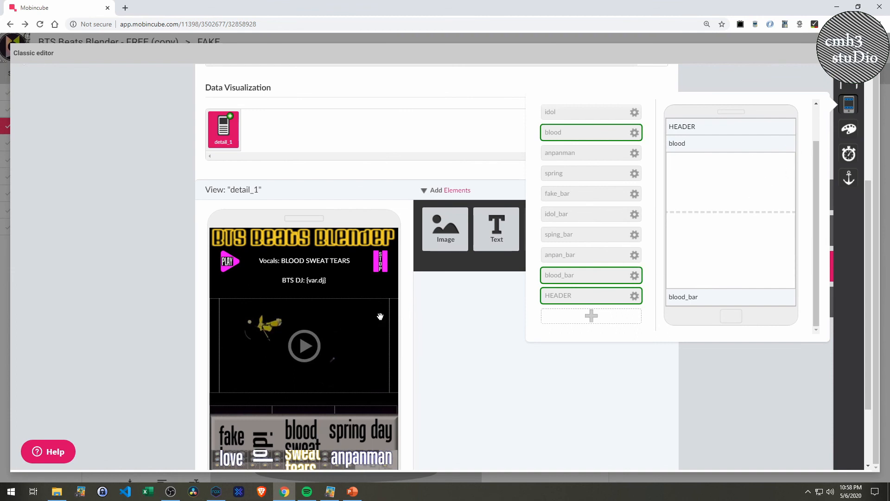
left_click(846, 106)
scroll(694, 199, "down", 2)
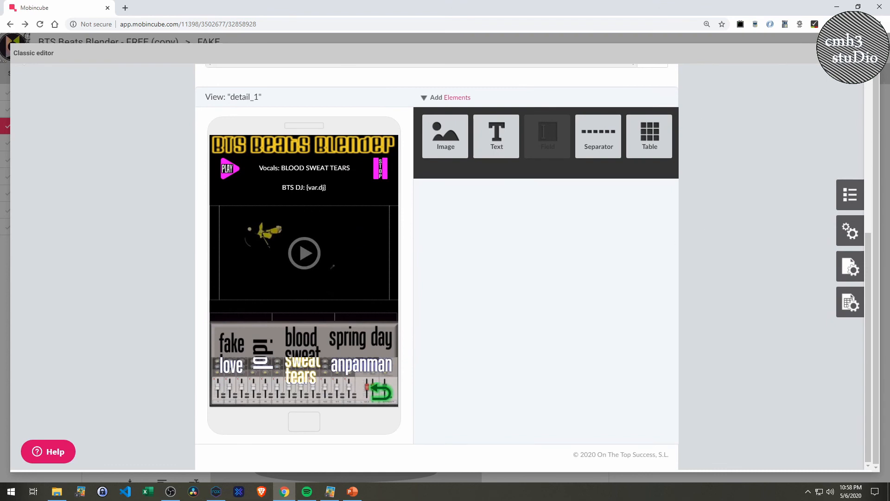
- Close the classic editor and reload the project page to refresh the app
left_click(870, 53)
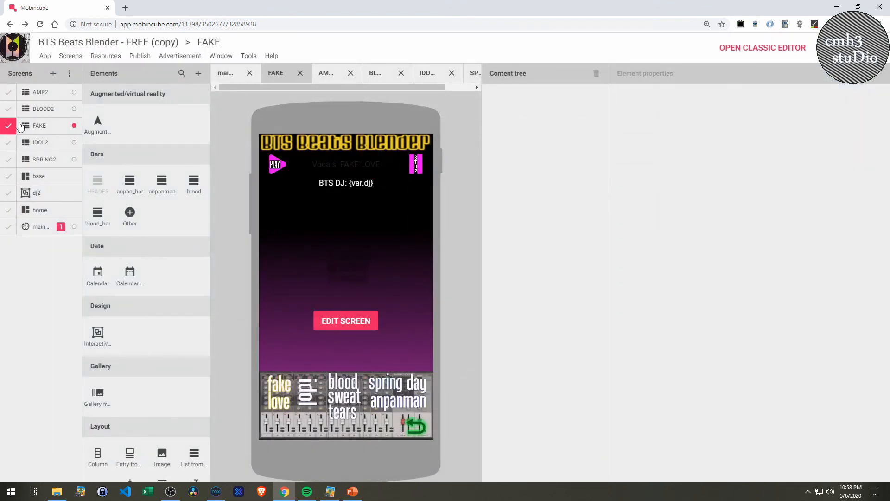
left_click(157, 188)
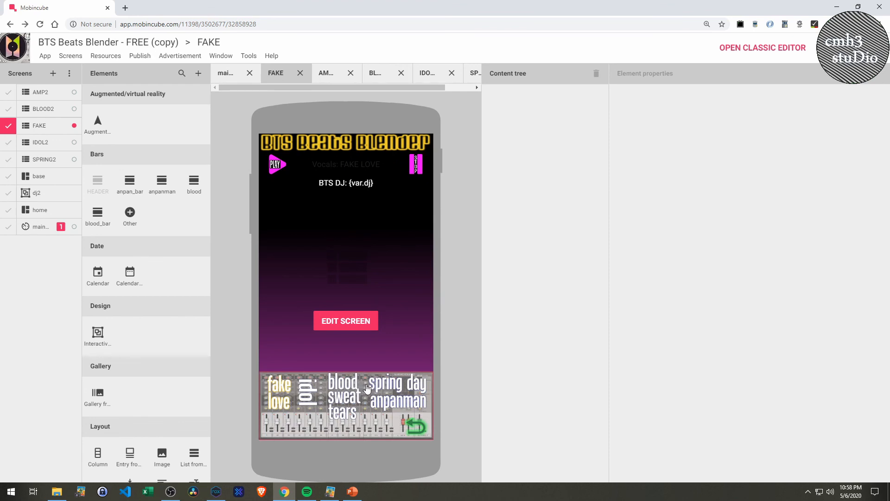
left_click(39, 24)
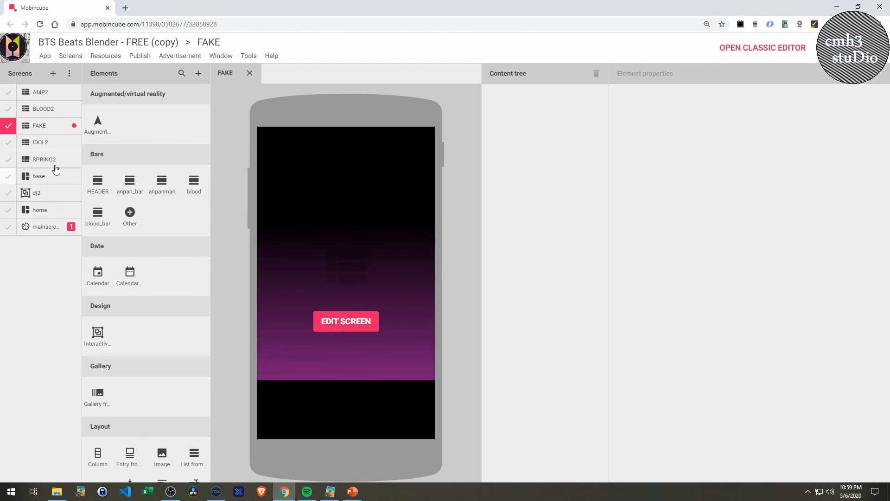
- Open the dj2 screen and the home screen, examine home's content tree, and select song_bar among its bottom bars
left_click(45, 194)
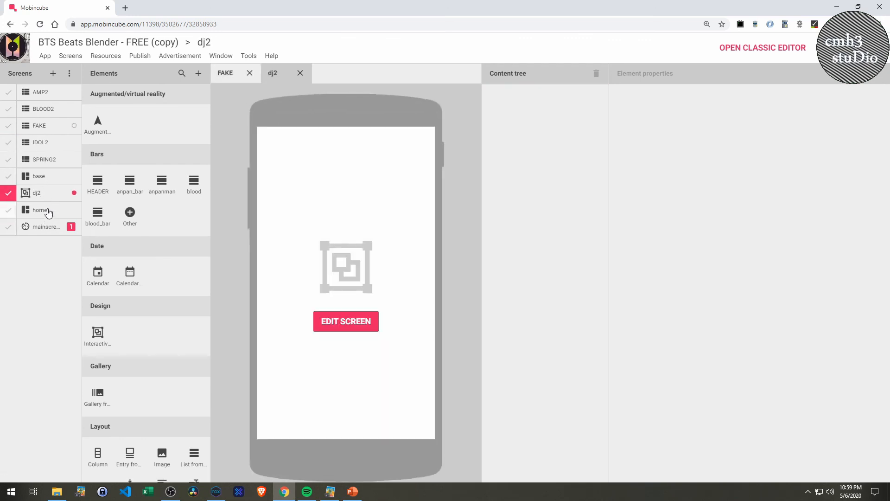
left_click(48, 212)
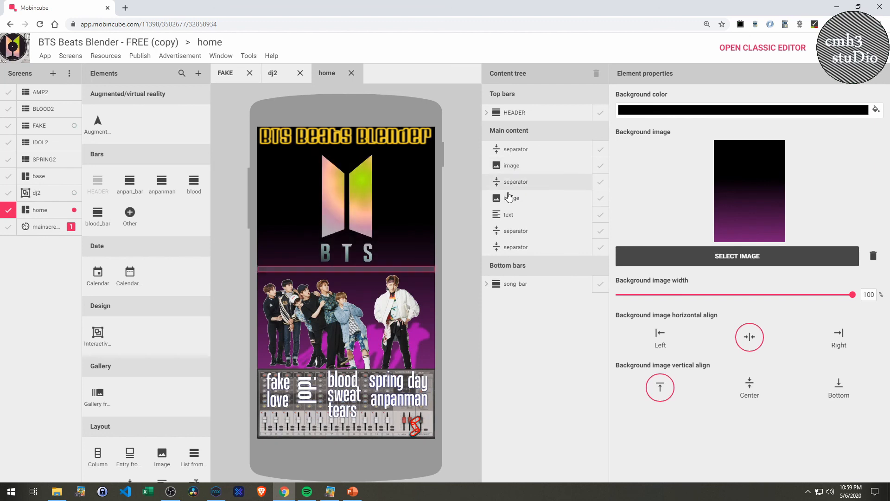
scroll(415, 263, "down", 2)
scroll(408, 264, "up", 2)
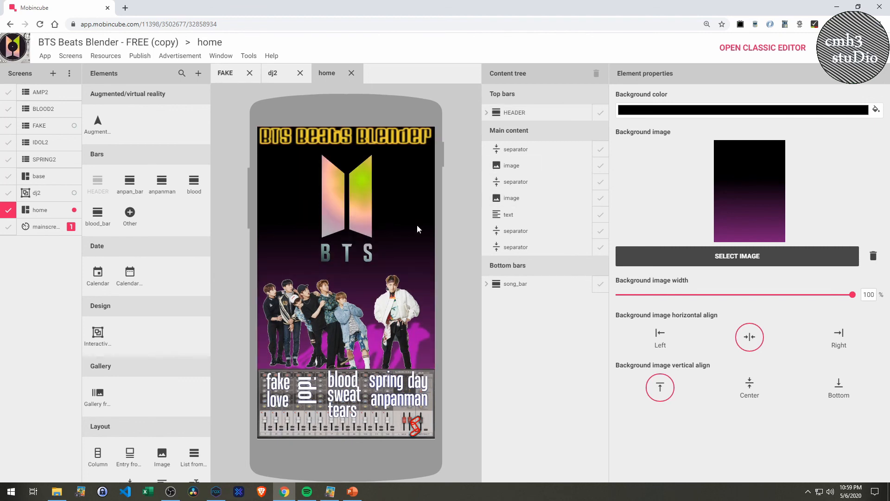
scroll(397, 250, "down", 2)
scroll(399, 250, "up", 2)
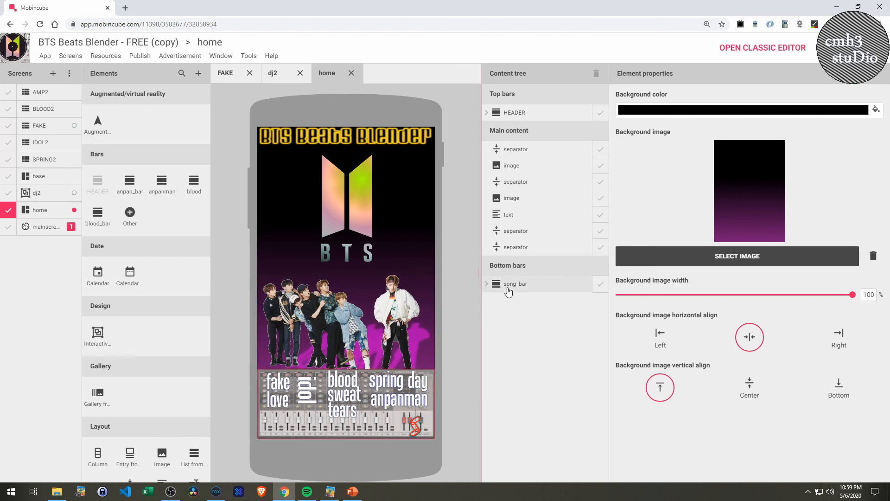
left_click(600, 283)
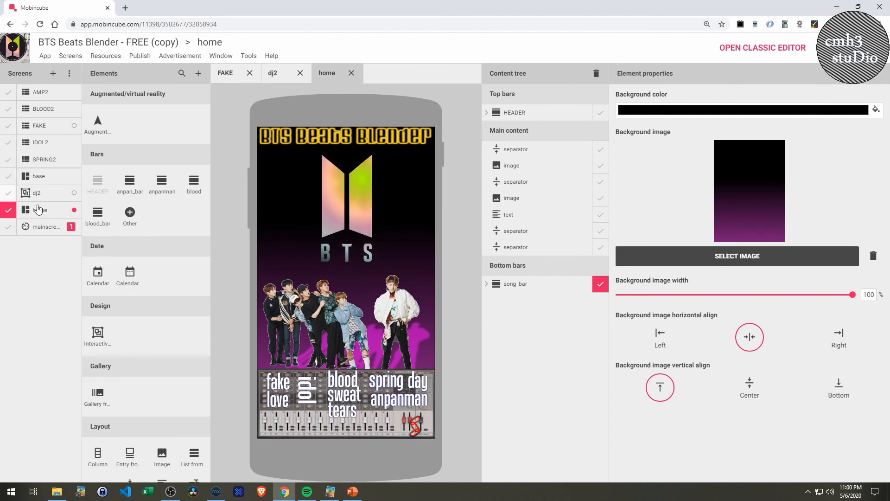
- Delete song_bar from the home screen's bottom bars and add a new bottom bar named bottom bar1 in its place
left_click(595, 75)
left_click(475, 290)
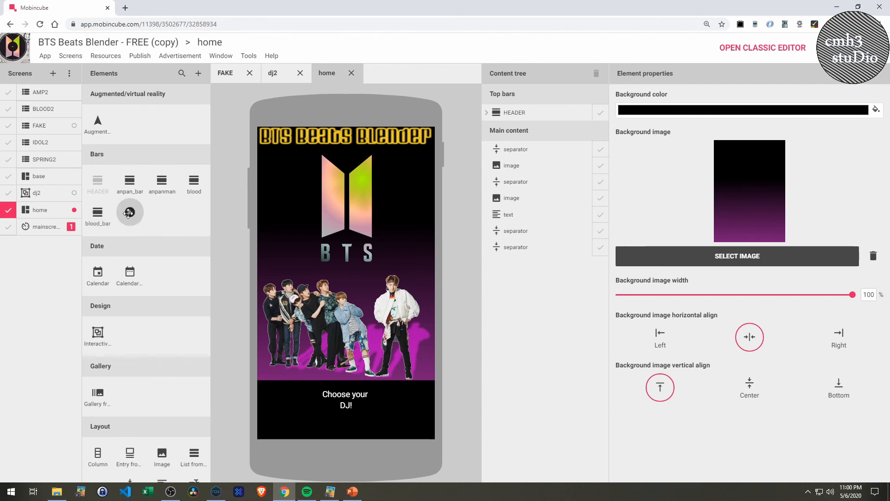
left_click_drag(136, 215, 471, 291)
left_click_drag(525, 285, 532, 284)
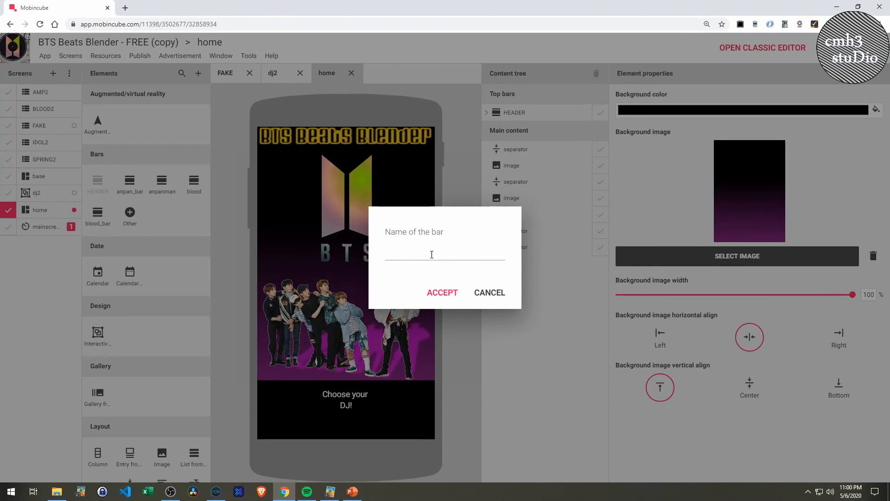
left_click(430, 254)
key("Return")
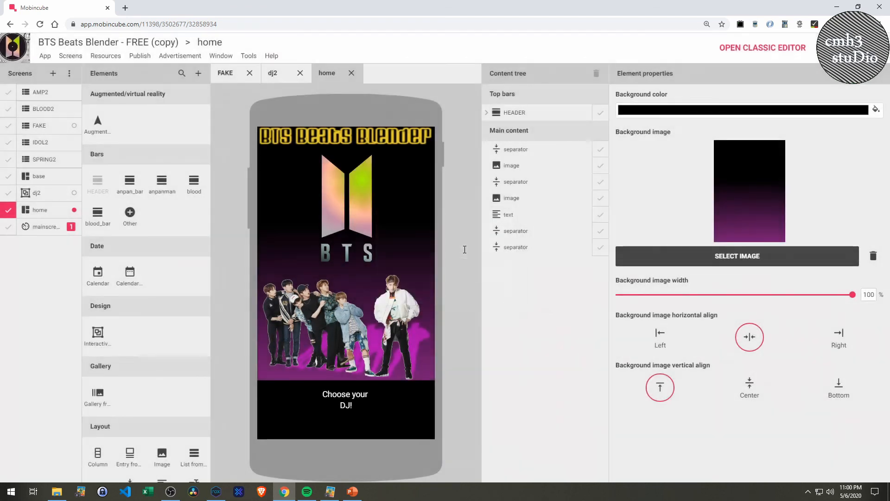
- Expand and select bottom bar1 in home's content tree, and reload the project page to refresh the app
left_click(487, 284)
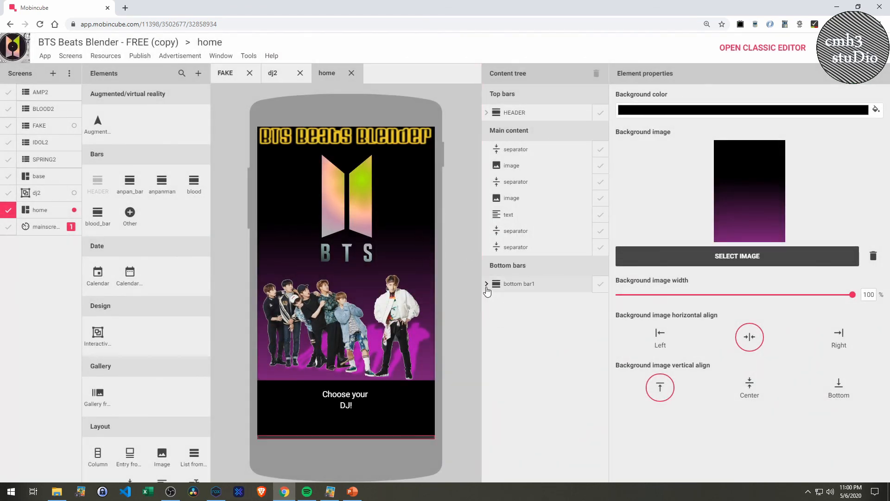
left_click(523, 284)
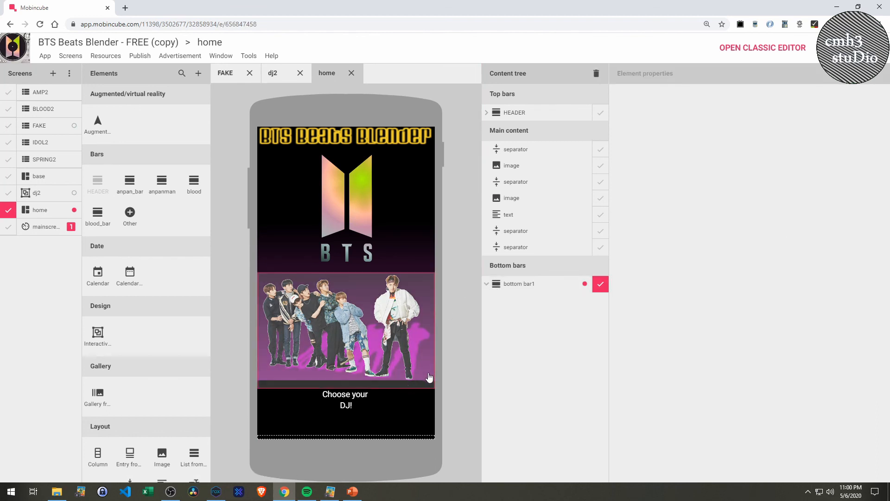
left_click(41, 29)
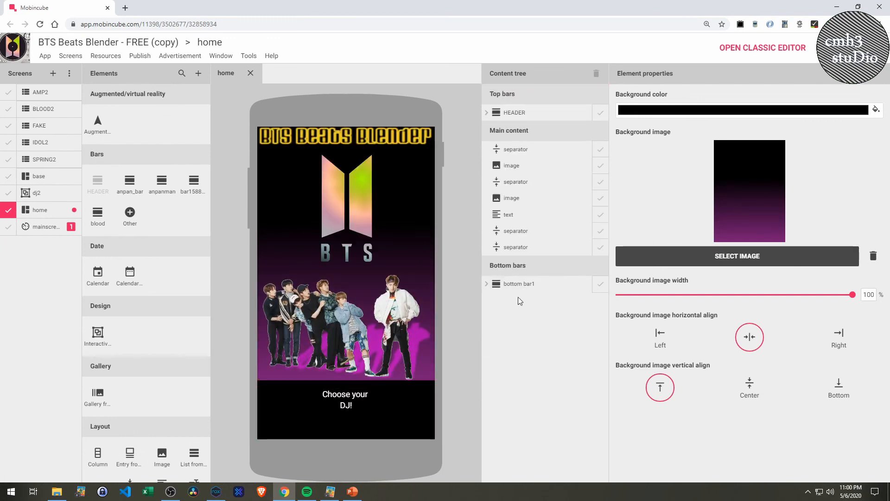
- Delete bottom bar1 from the home screen's bottom bars and confirm the deletion
left_click(517, 284)
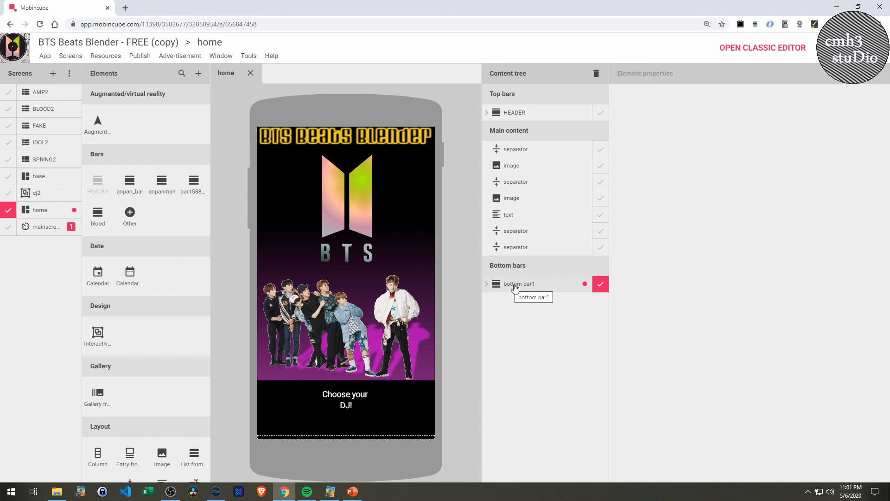
left_click(601, 285)
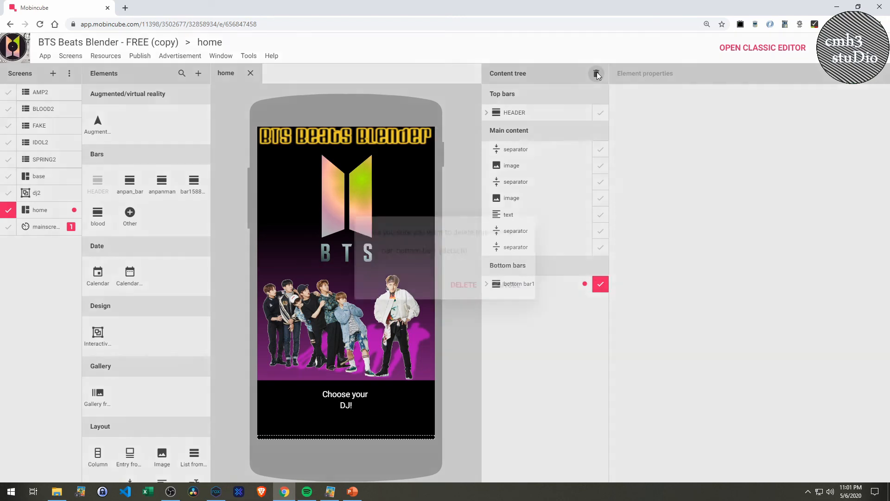
left_click(596, 74)
left_click(459, 290)
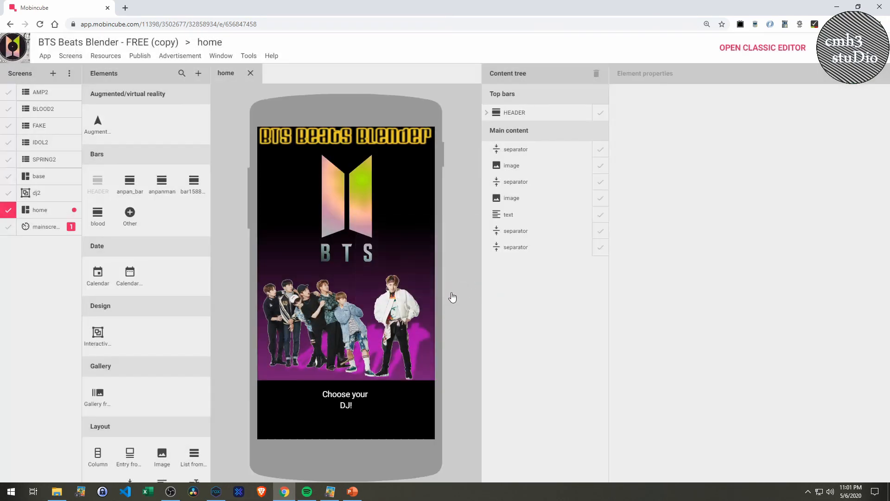
- Add a new bar named test to the home screen's bottom bars
left_click(130, 213)
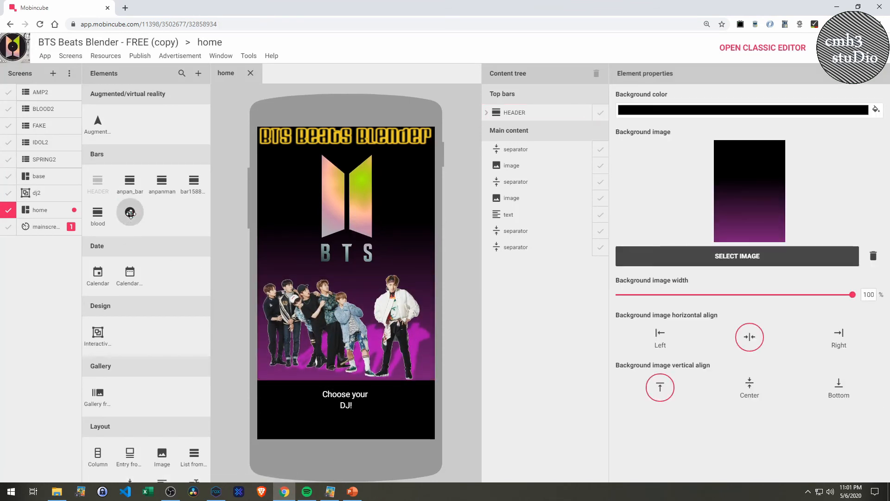
left_click(130, 213)
left_click_drag(131, 214, 543, 299)
left_click_drag(554, 267, 367, 441)
left_click_drag(134, 214, 575, 284)
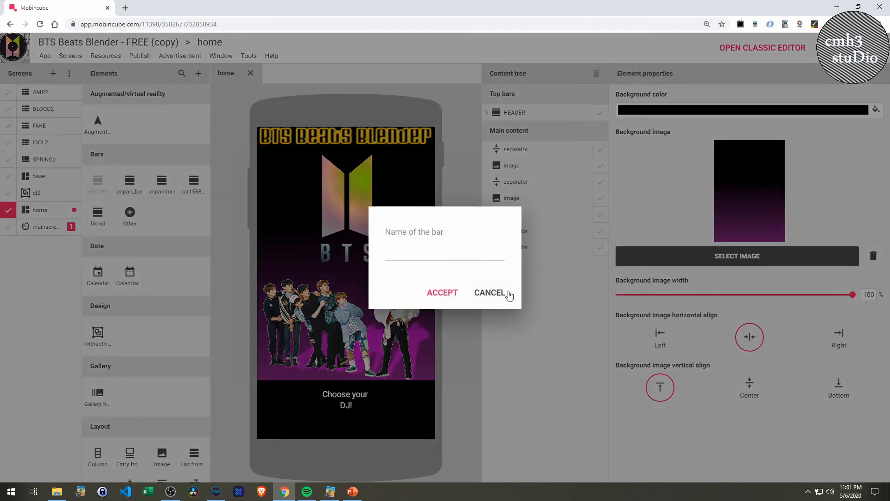
left_click(420, 257)
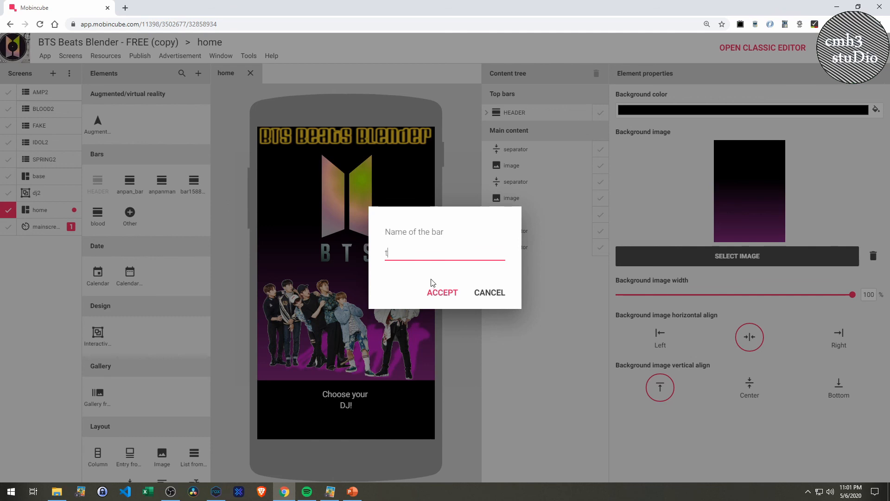
type("bot")
left_click(450, 293)
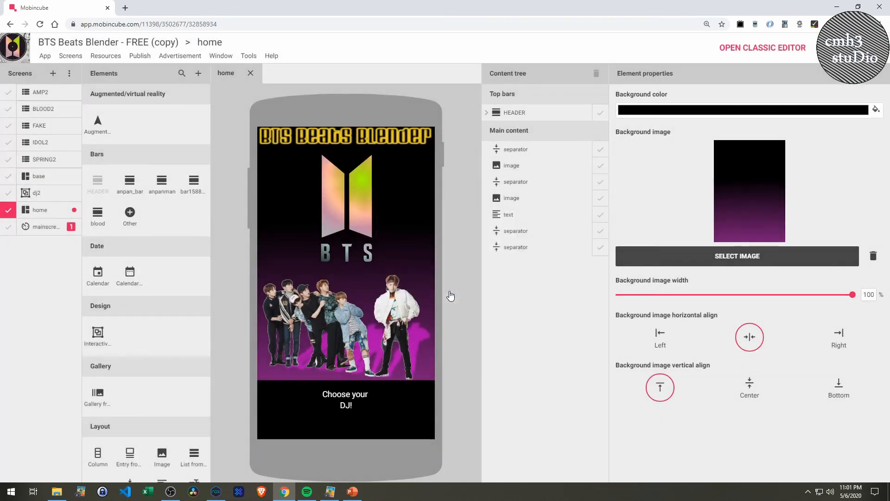
left_click(488, 285)
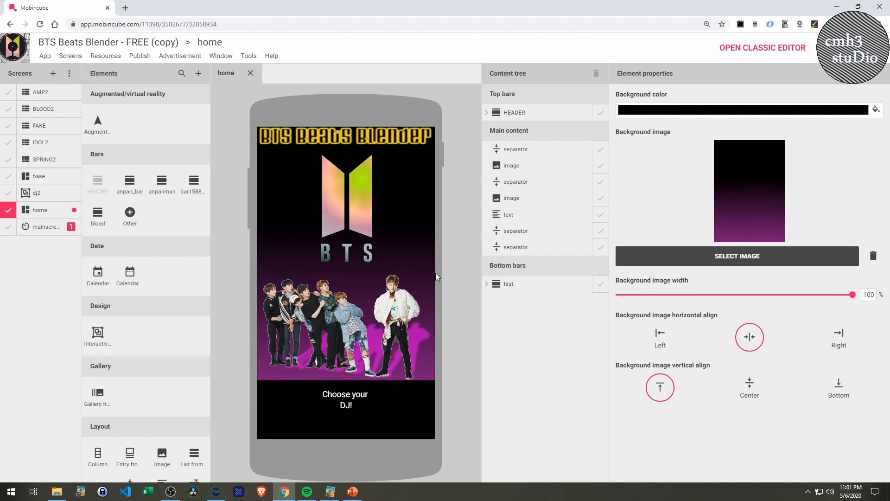
- Open the home screen in the classic editor and bring up its header and footer bar layout
left_click(767, 48)
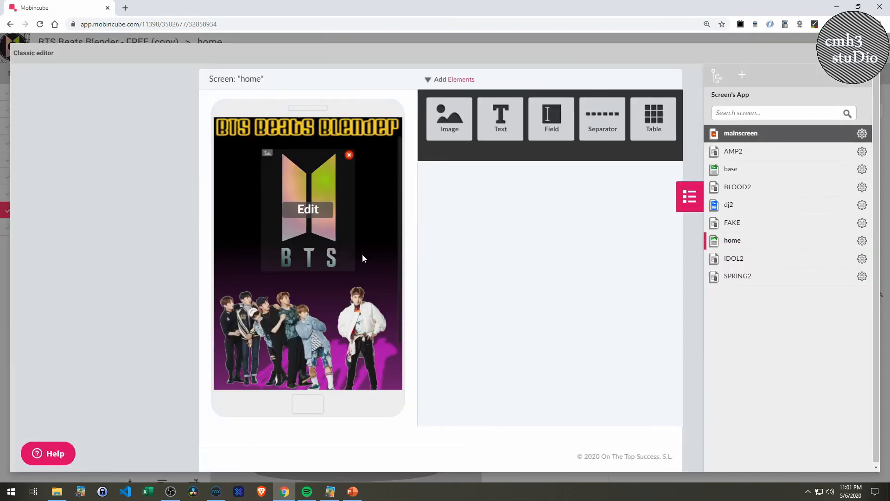
left_click(680, 200)
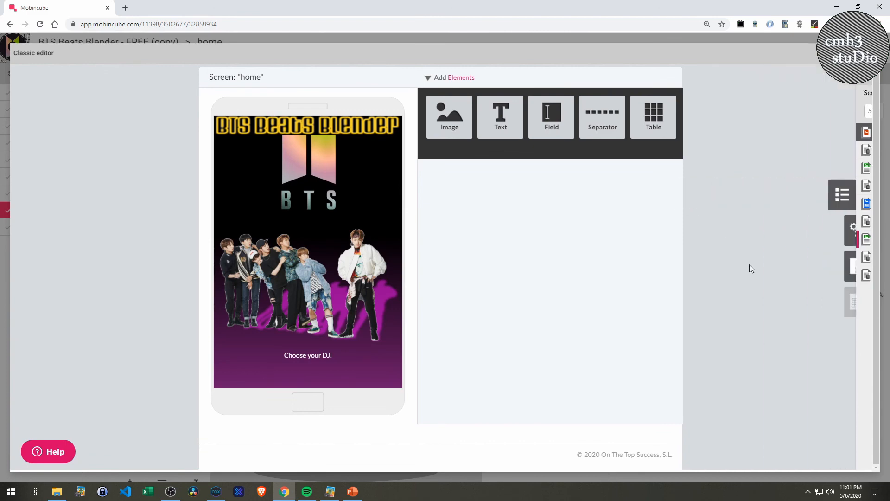
left_click(857, 266)
left_click(856, 104)
mouse_move(798, 300)
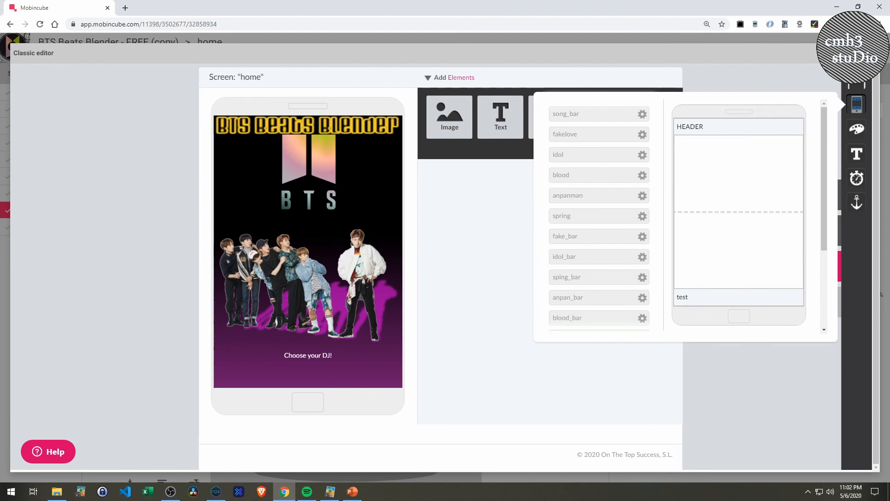
- Replace the test bar with fake_bar in the footer area of home's layout and close the classic editor
scroll(604, 157, "down", 2)
scroll(613, 151, "up", 2)
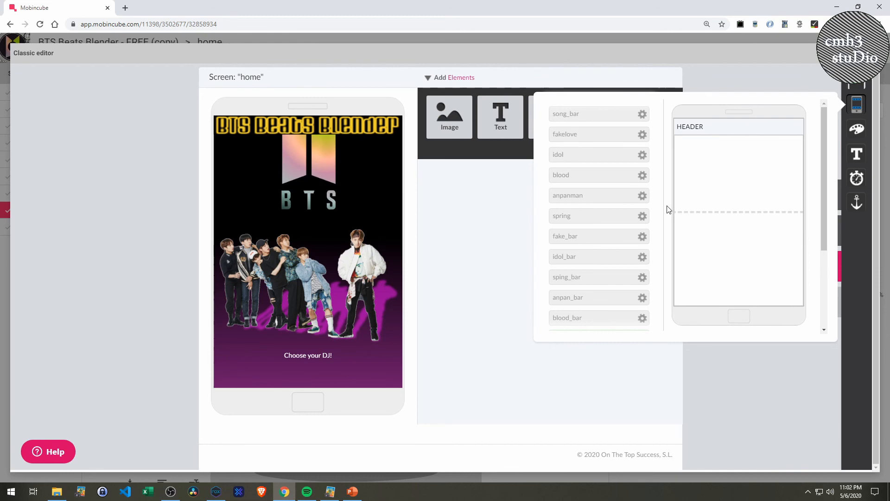
left_click_drag(823, 245, 832, 323)
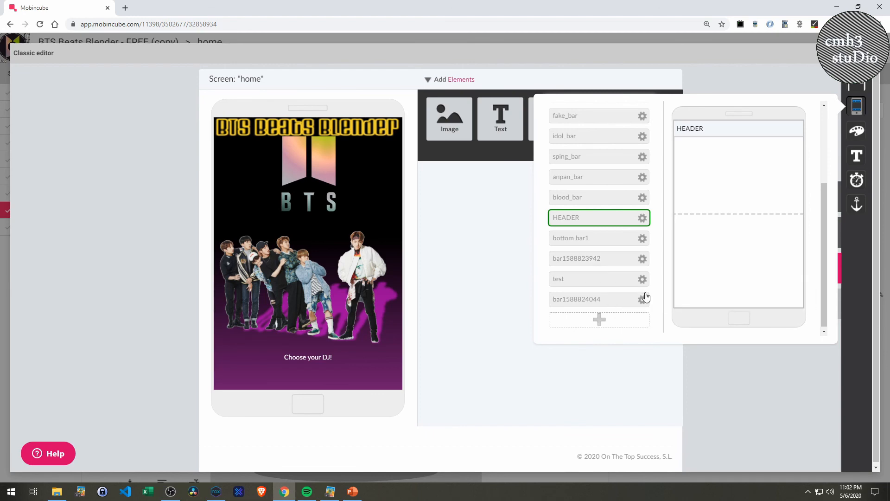
scroll(585, 200, "up", 2)
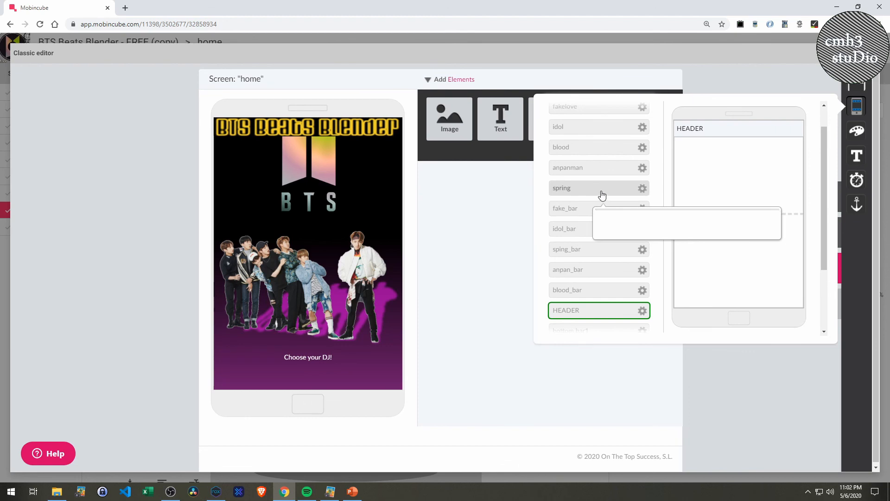
left_click_drag(609, 209, 747, 302)
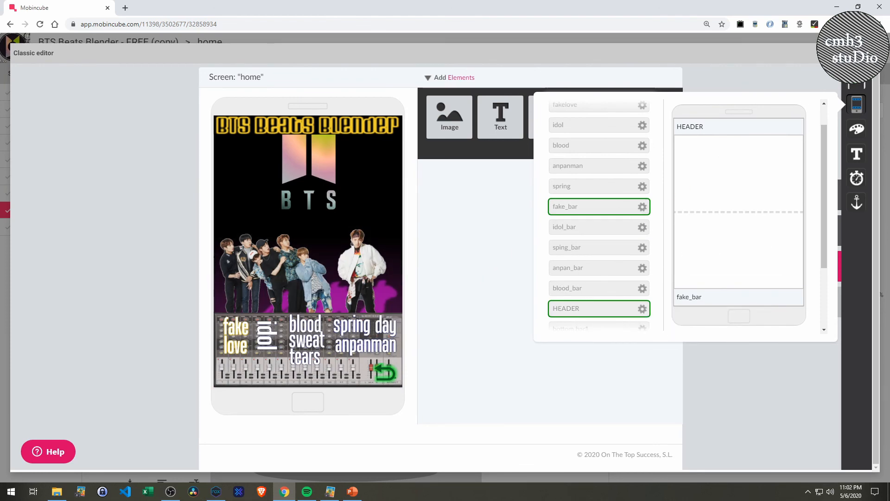
left_click(868, 53)
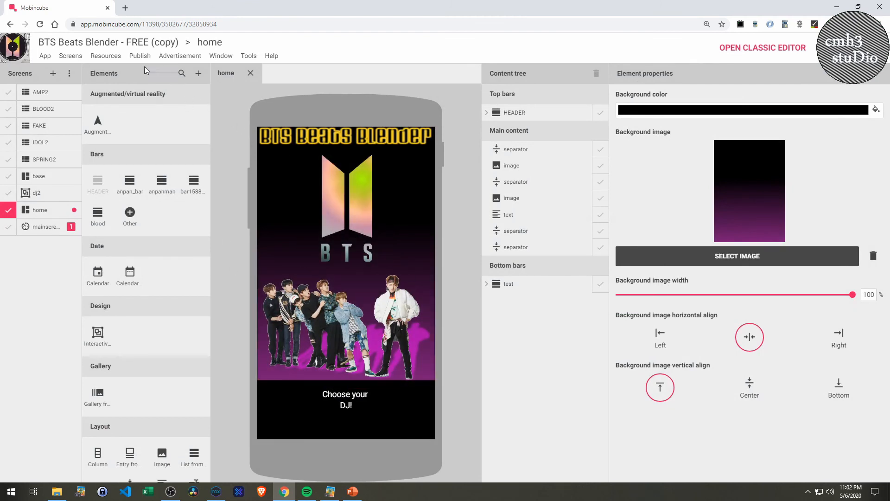
left_click(136, 56)
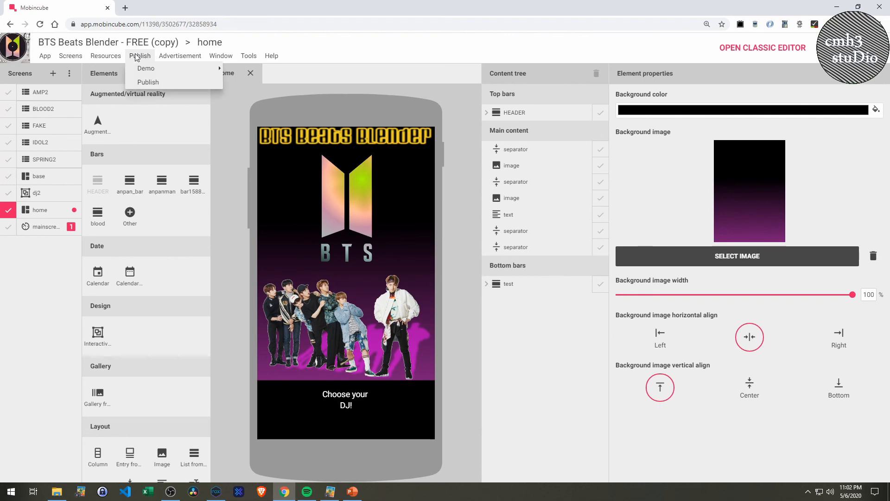
mouse_move(141, 68)
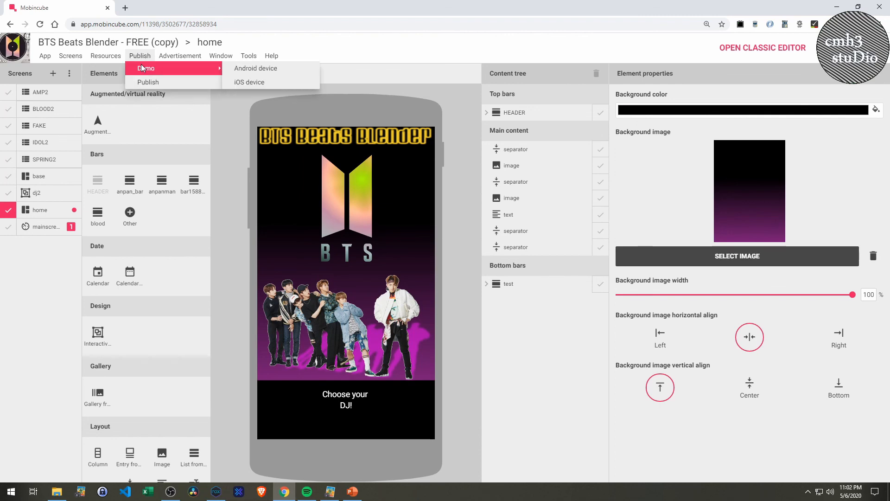
left_click(252, 69)
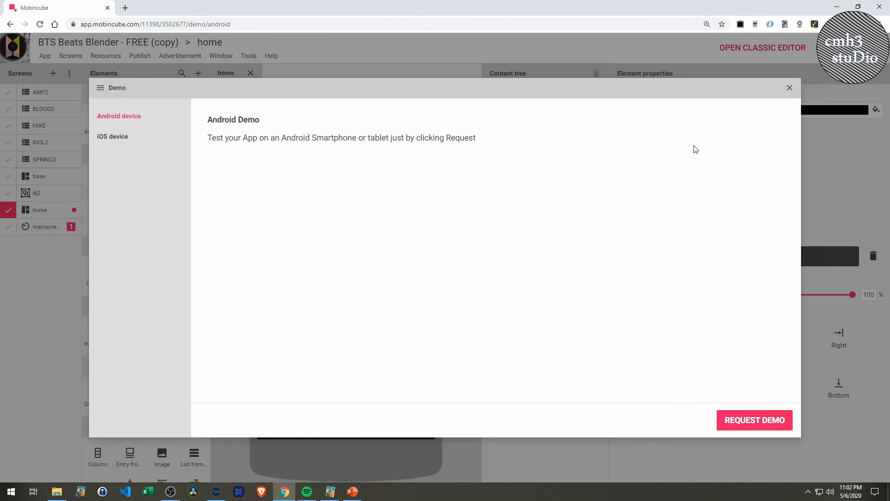
left_click(789, 88)
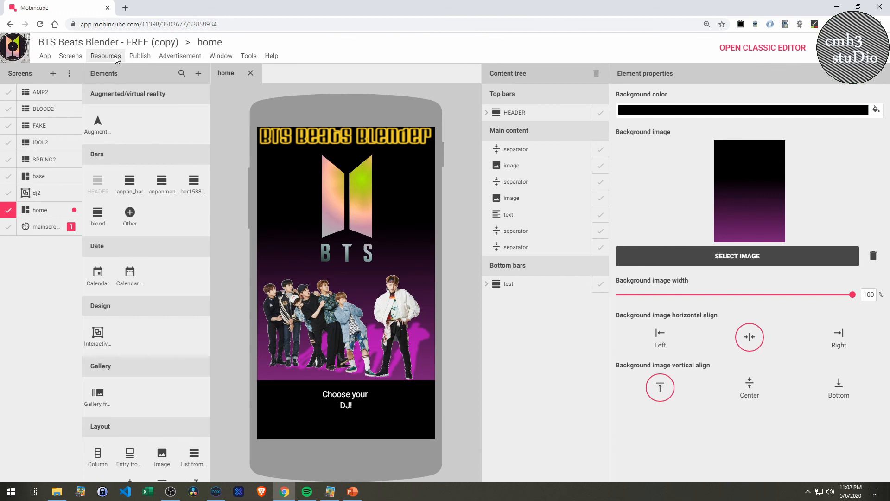
- Request an Android device demo of the app and close the demo dialog
left_click(137, 57)
mouse_move(163, 74)
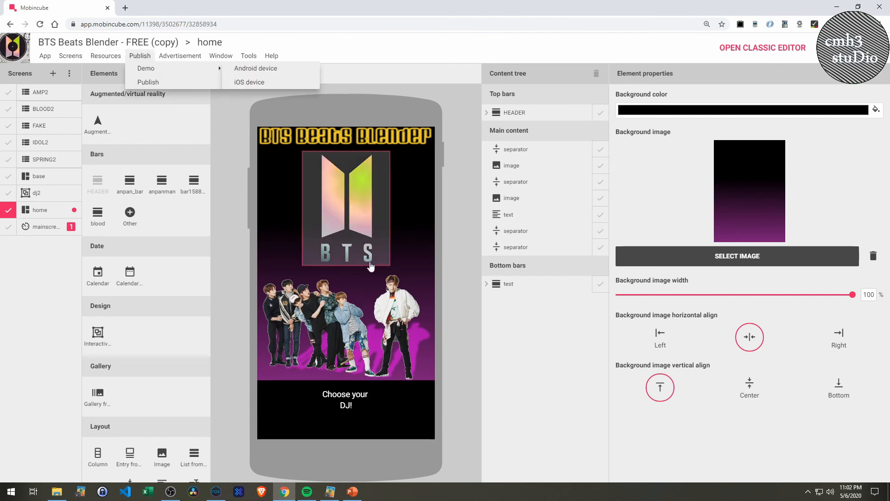
left_click(259, 71)
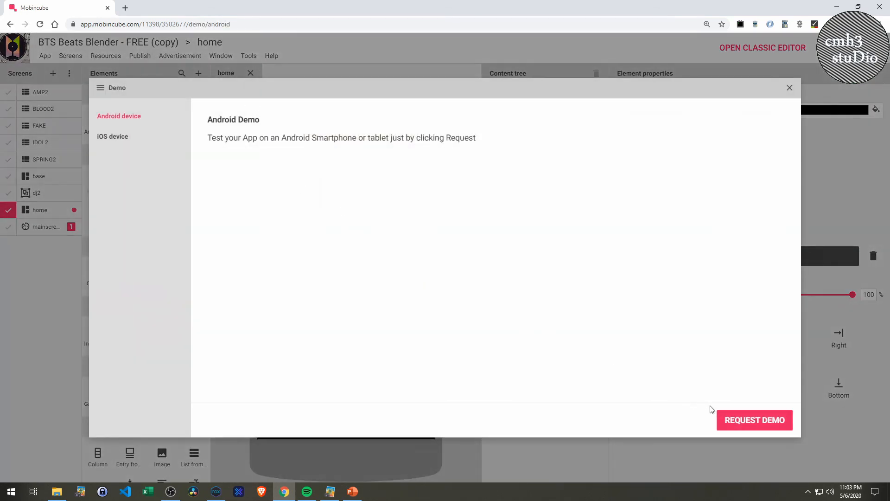
left_click(739, 420)
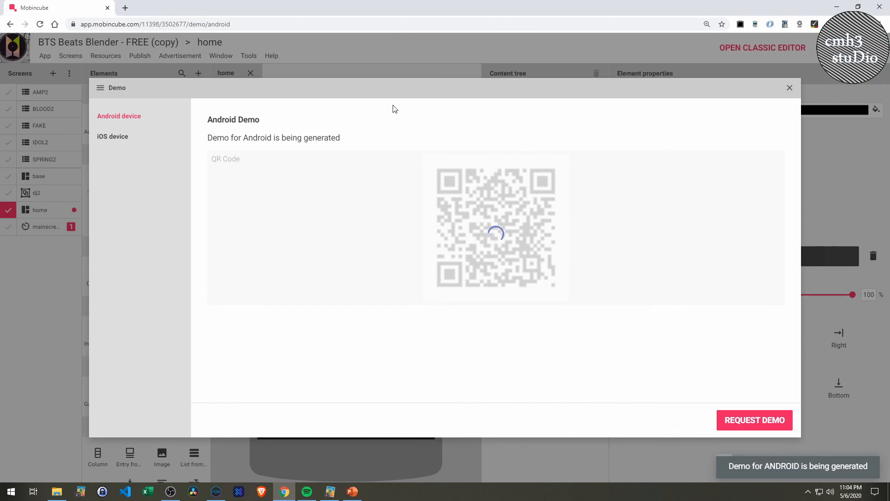
left_click(790, 88)
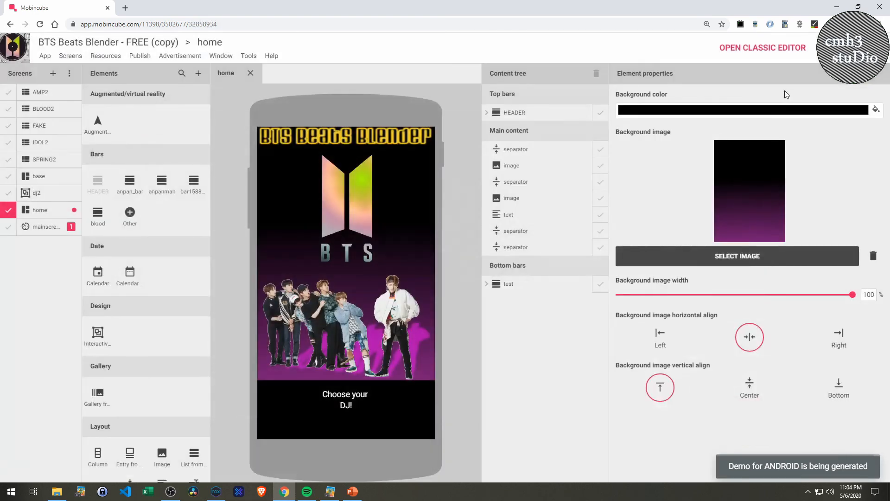
- Reopen home in the classic editor to check its preview, close the editor and log out of the account
left_click(760, 49)
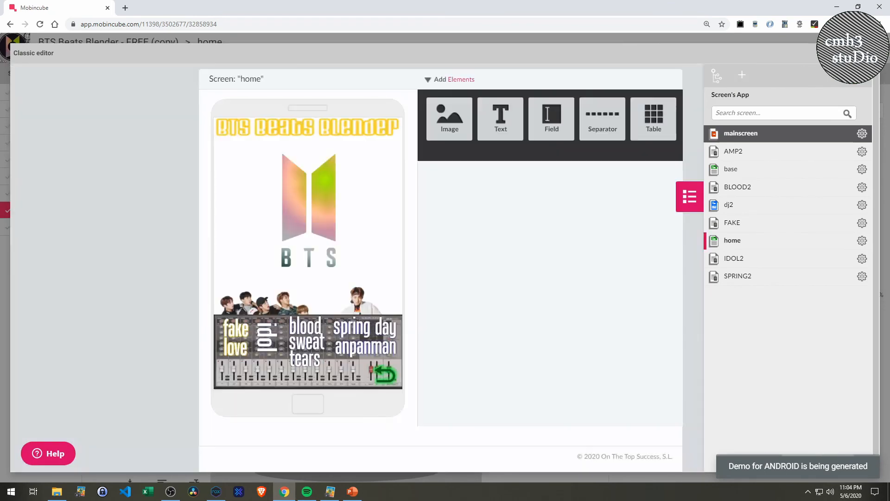
left_click(870, 52)
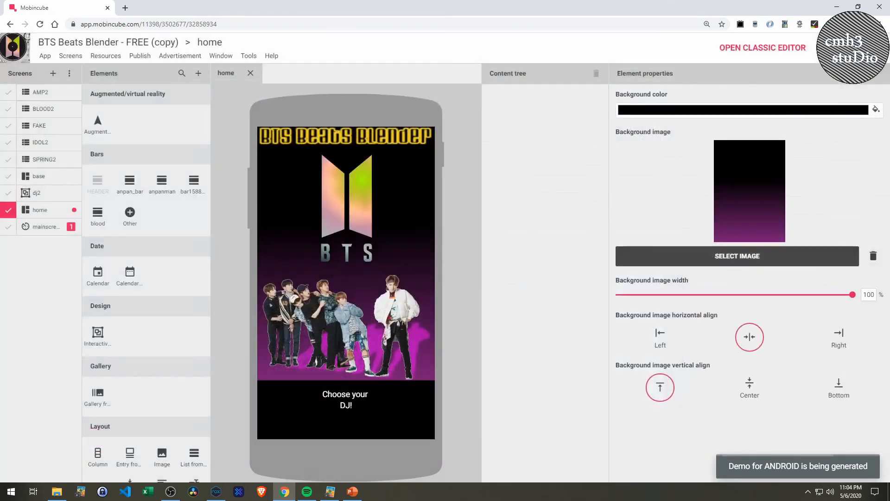
left_click(880, 24)
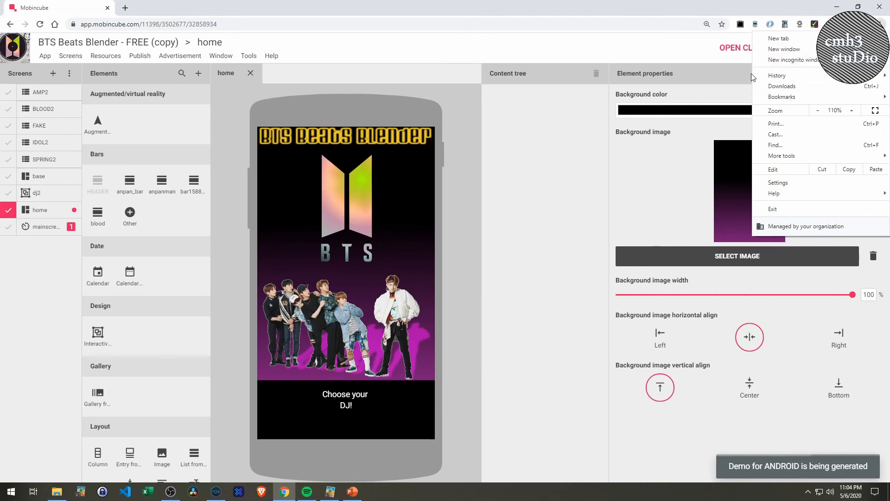
left_click(689, 55)
left_click(869, 48)
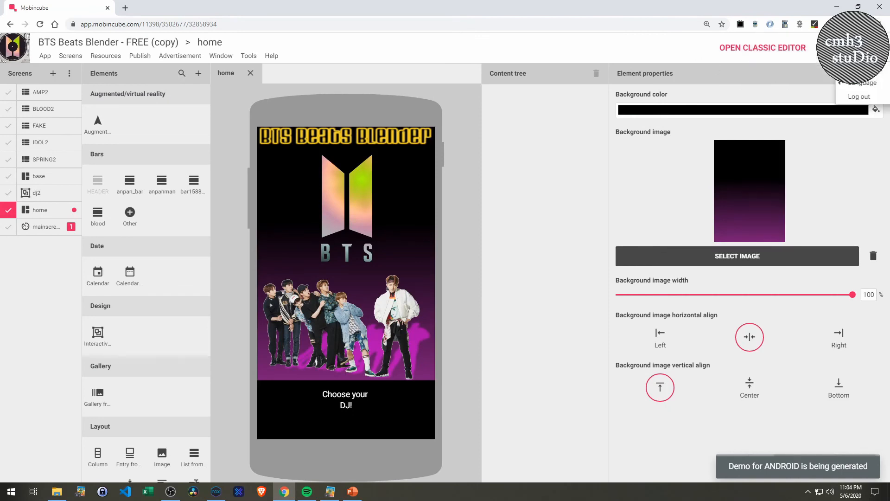
left_click(846, 96)
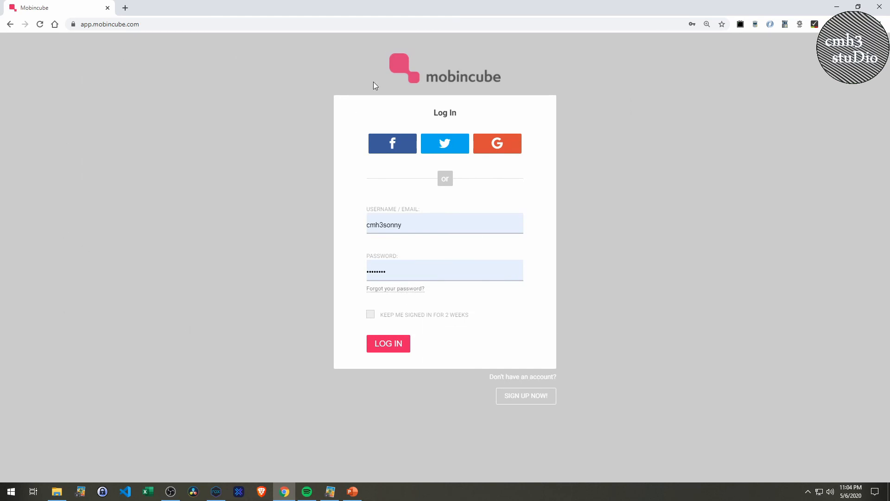
- Open Mobincube's v1 login page in a new browser tab and log in with the prefilled credentials
left_click(125, 9)
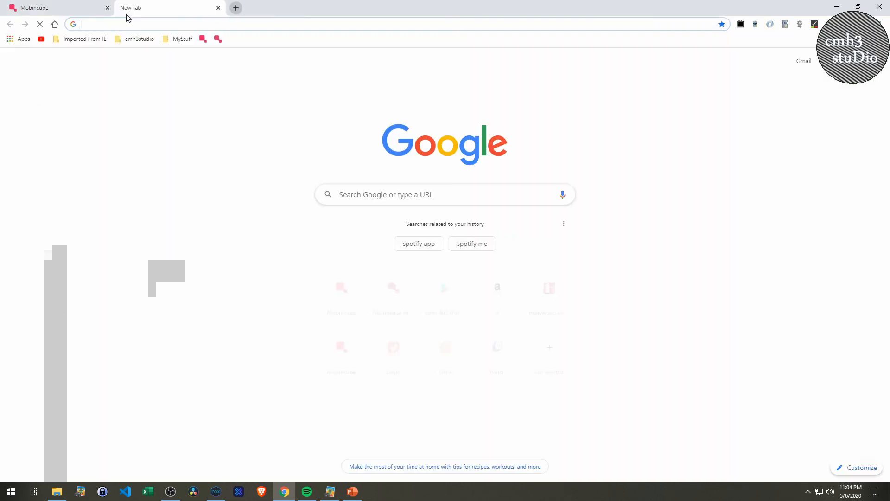
left_click(203, 40)
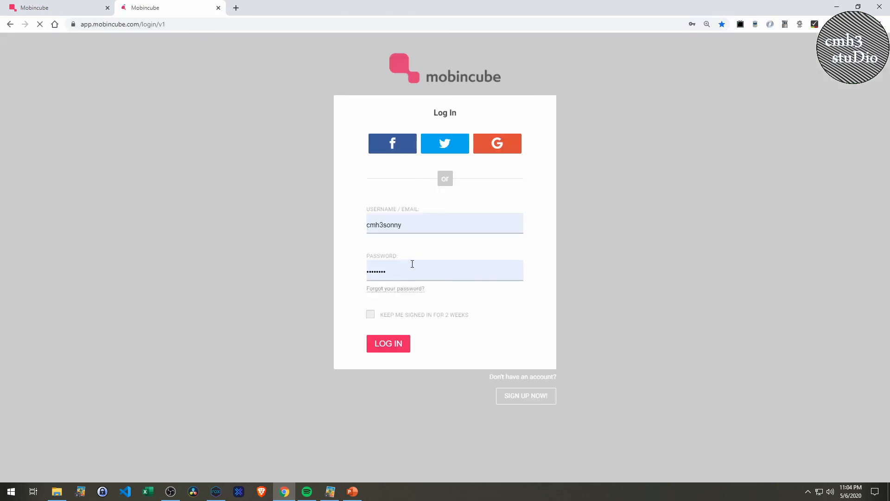
left_click(395, 343)
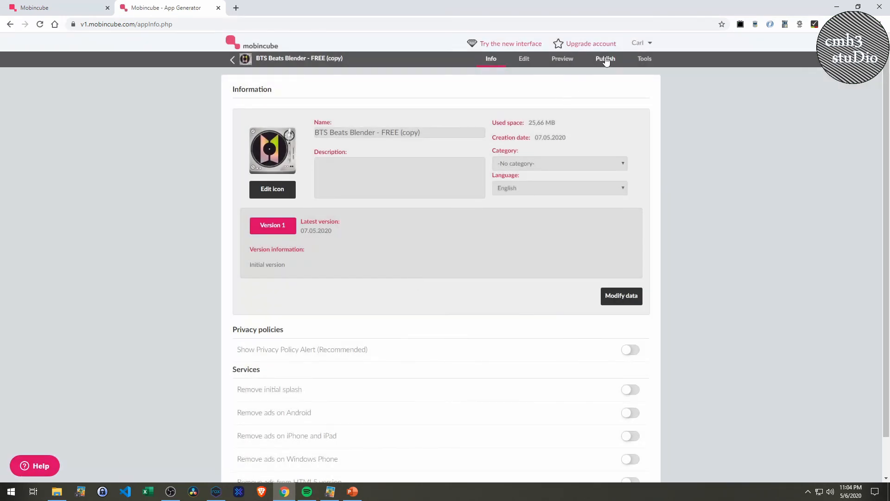
- Review the publishing options of BTS Beats Blender - FREE (copy) for Mobincube, Android Markets and the App Store
left_click(605, 59)
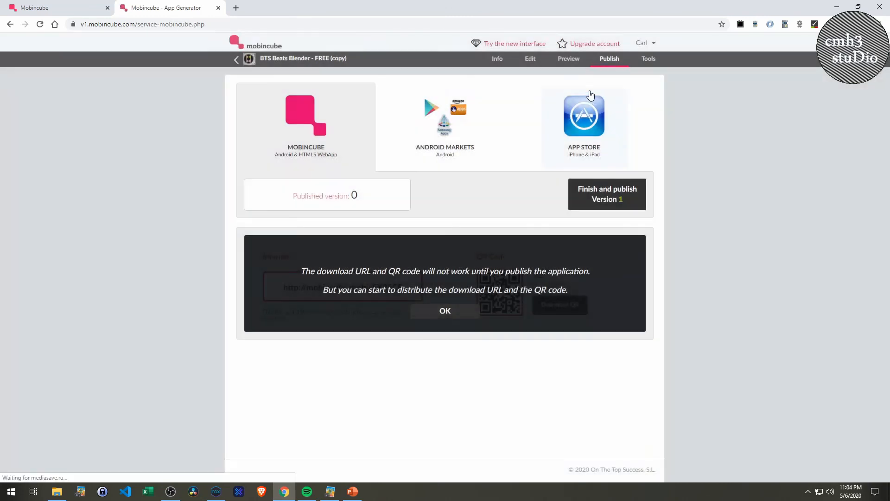
left_click(565, 63)
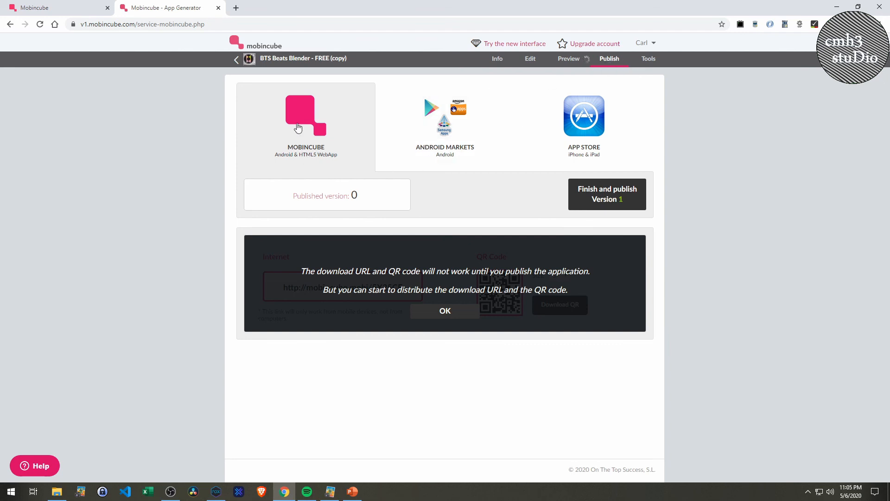
left_click(441, 146)
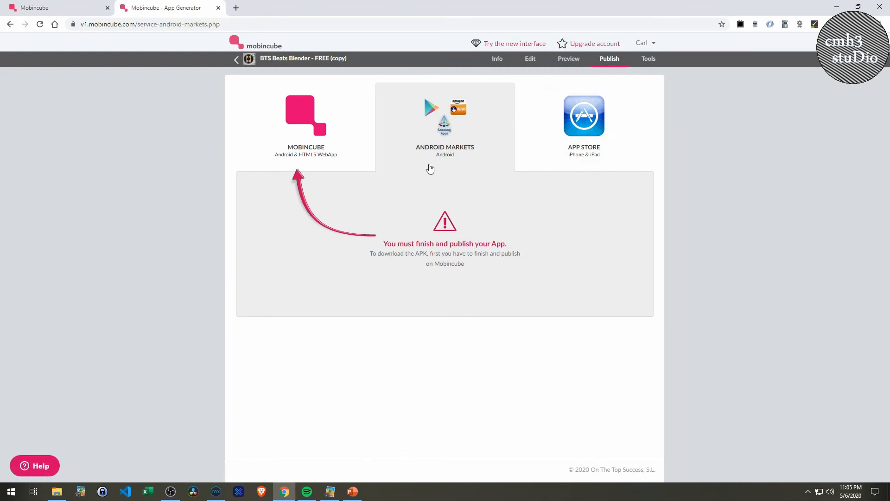
left_click(576, 130)
- Copy the Android demo URL from the app's preview page and switch to the Nox emulator
left_click(571, 60)
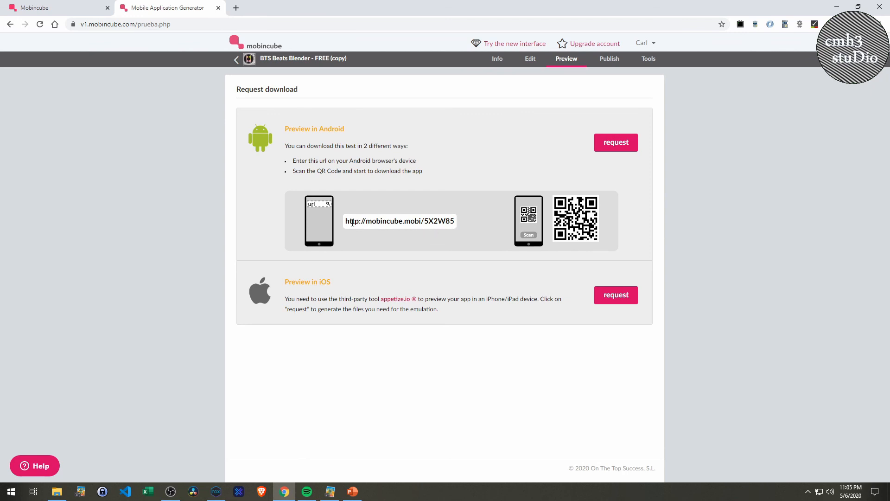
left_click_drag(346, 223, 446, 222)
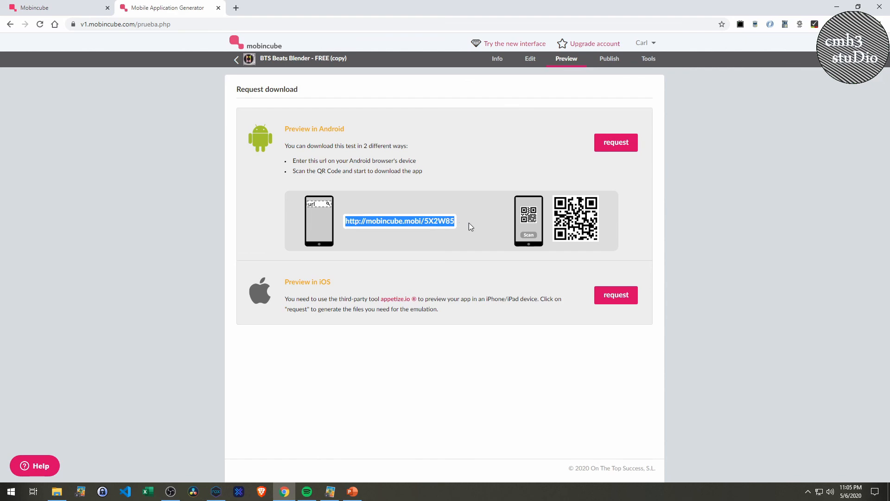
key("alt+Tab")
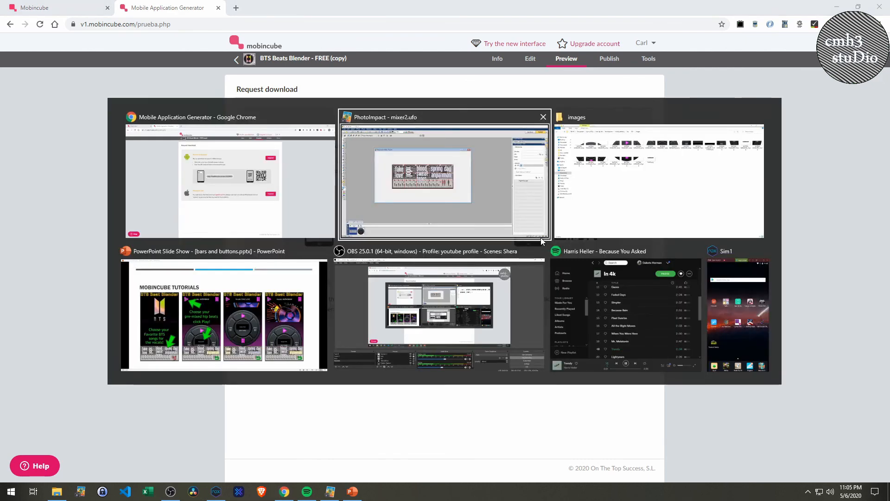
key("alt+Tab")
key("alt+Tab")
key("alt+Tab")
key("alt+Tab")
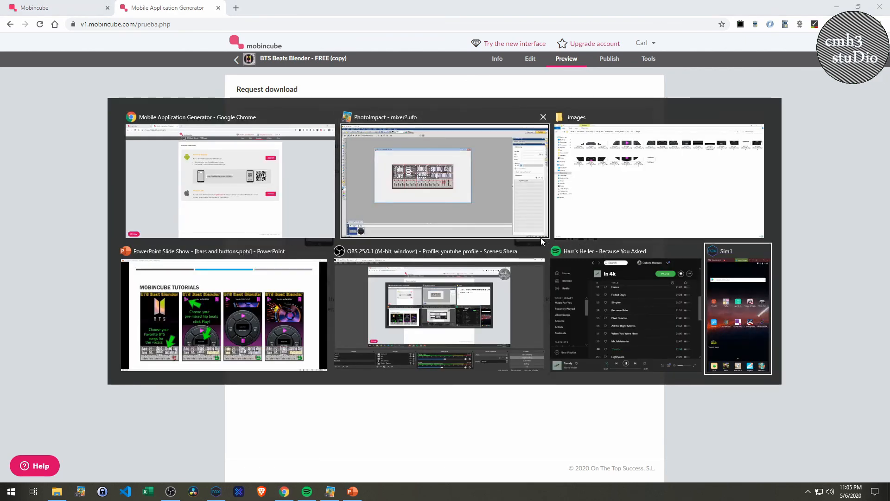
key("alt+Tab")
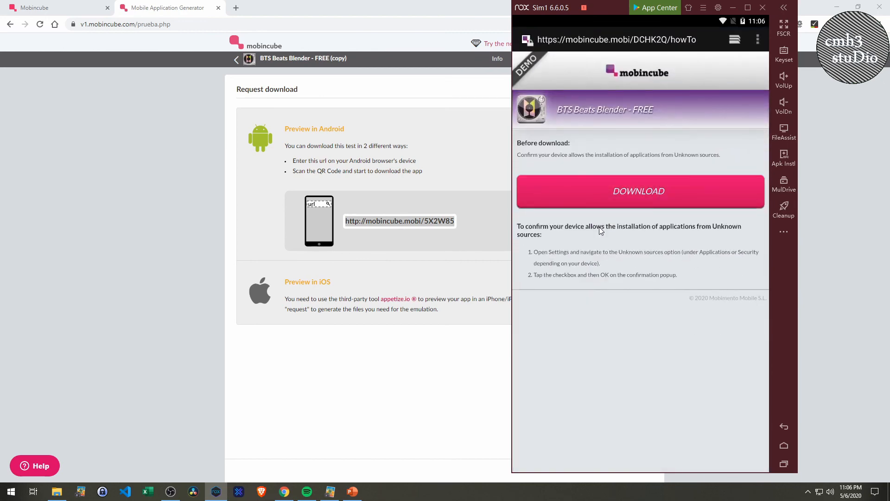
left_click(575, 40)
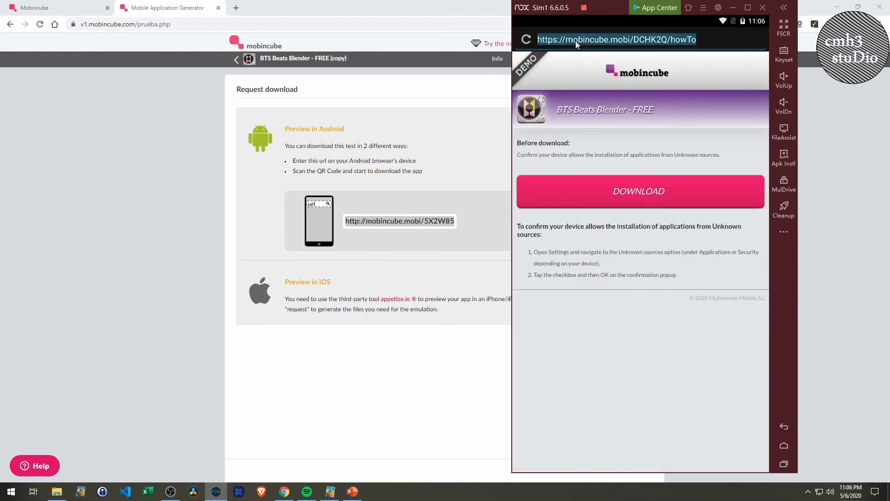
type("http://mobincube.mobi/5X2W85")
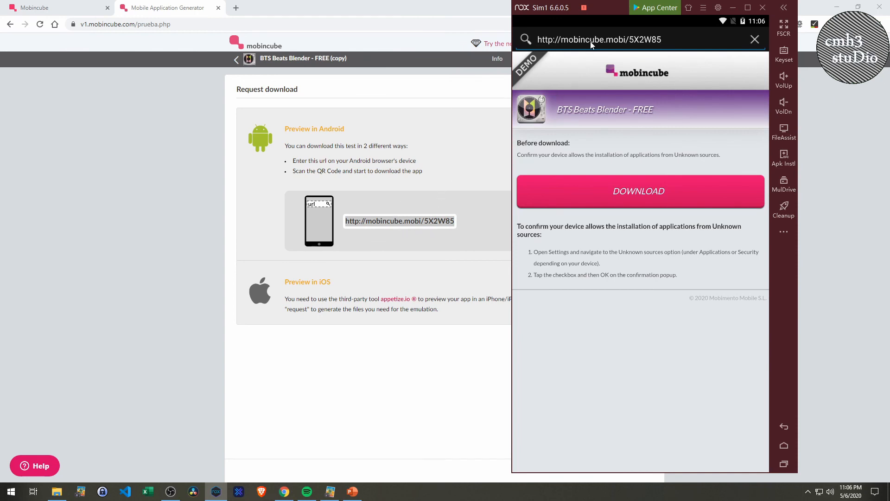
left_click(626, 189)
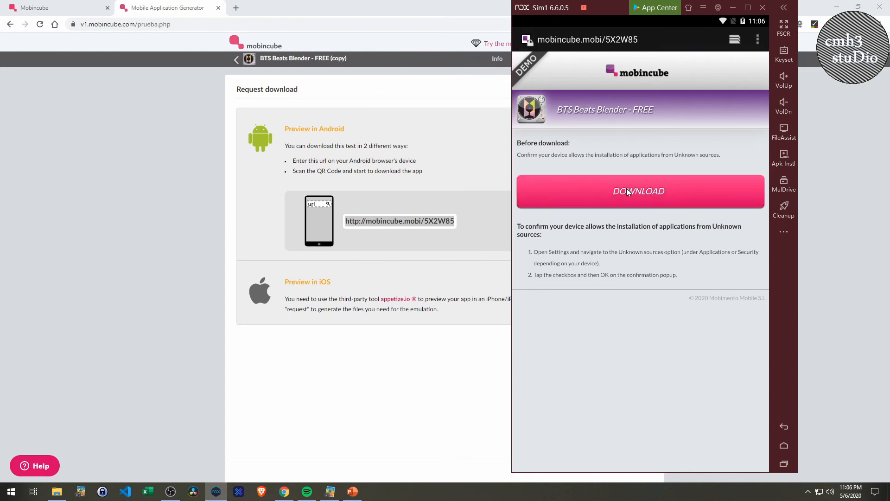
left_click(630, 192)
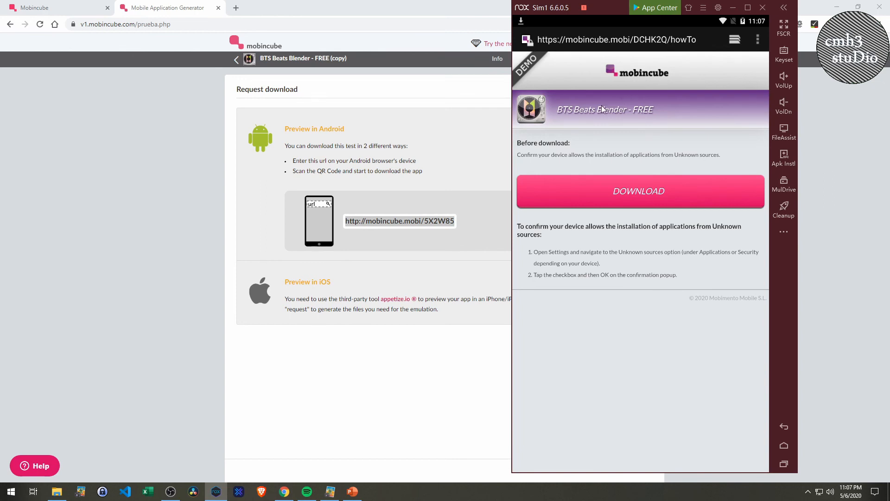
- Return to Chrome, request and confirm a new Android demo, and highlight "(copy)" in the app's name
left_click(453, 175)
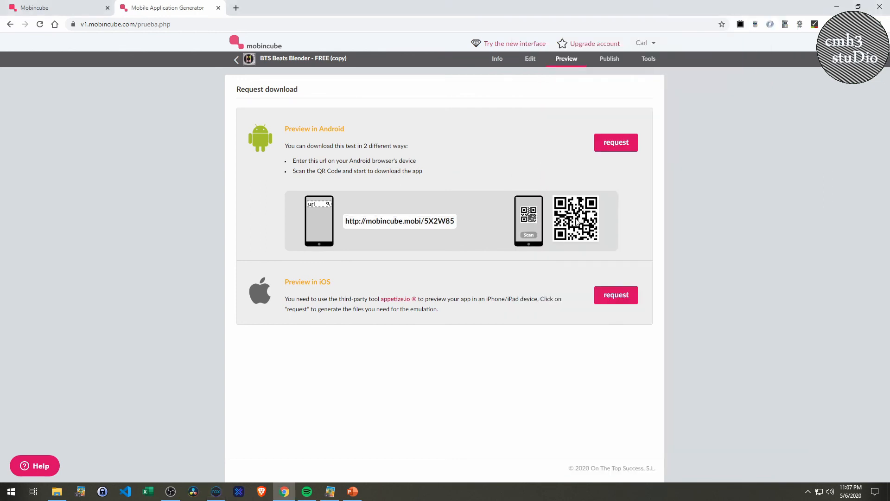
left_click(610, 144)
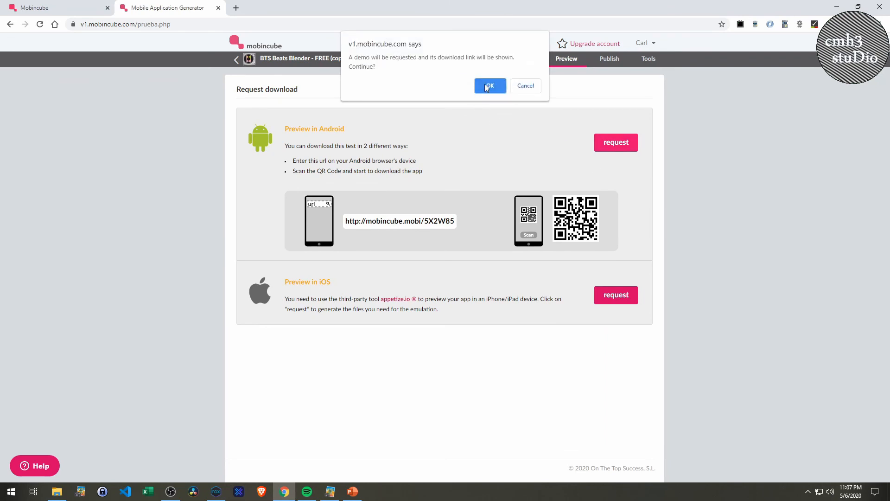
left_click(483, 84)
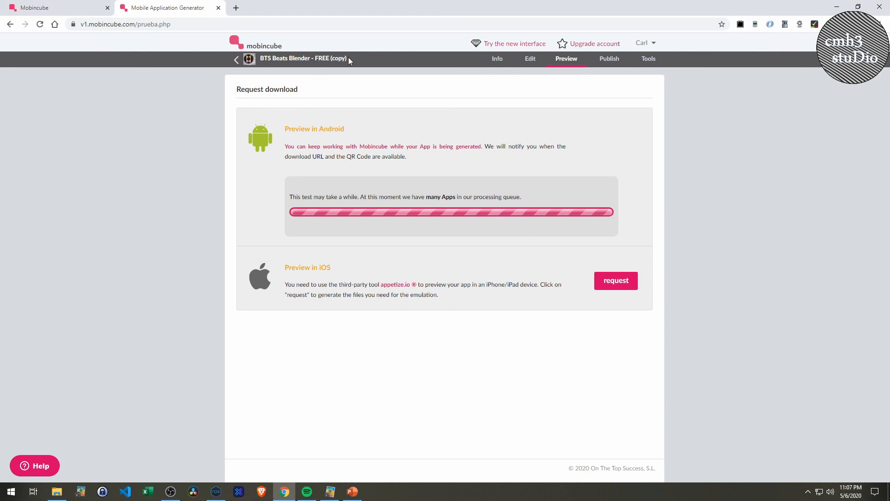
left_click_drag(348, 62, 331, 59)
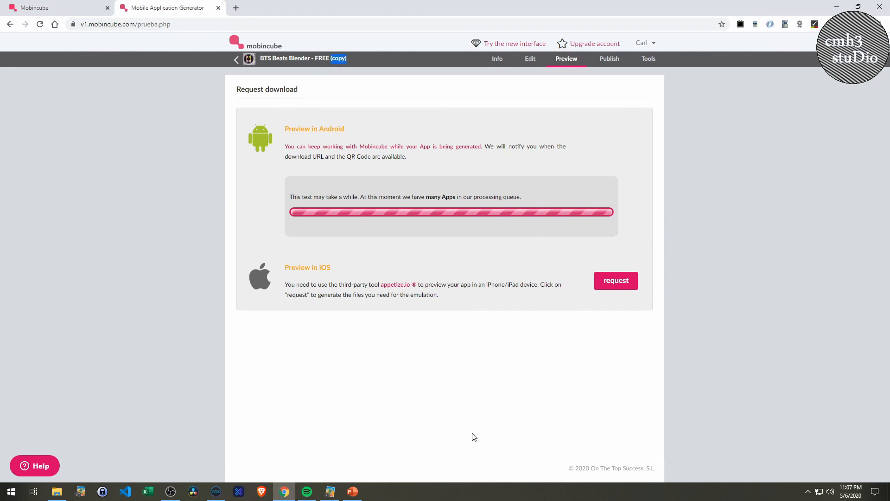
- Switch to the Nox emulator, look through its recent apps and home screen, reopen its browser's demo page, and return to Chrome
left_click(216, 491)
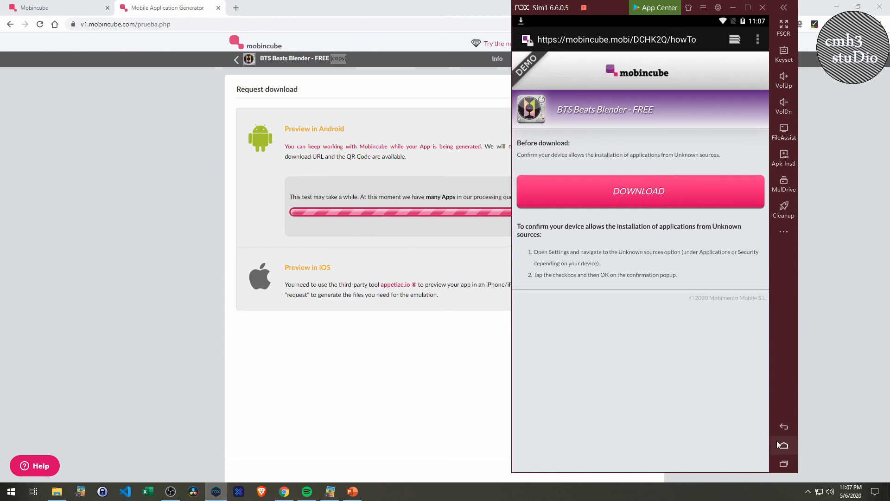
left_click(789, 461)
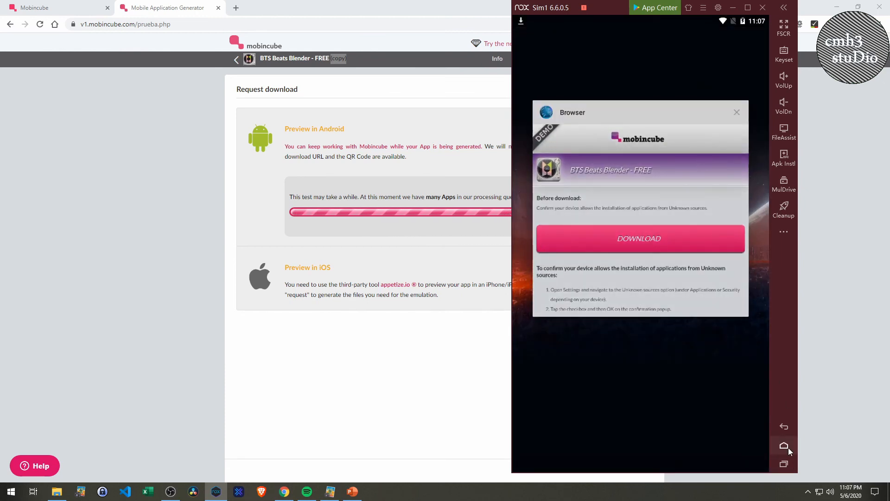
left_click(786, 446)
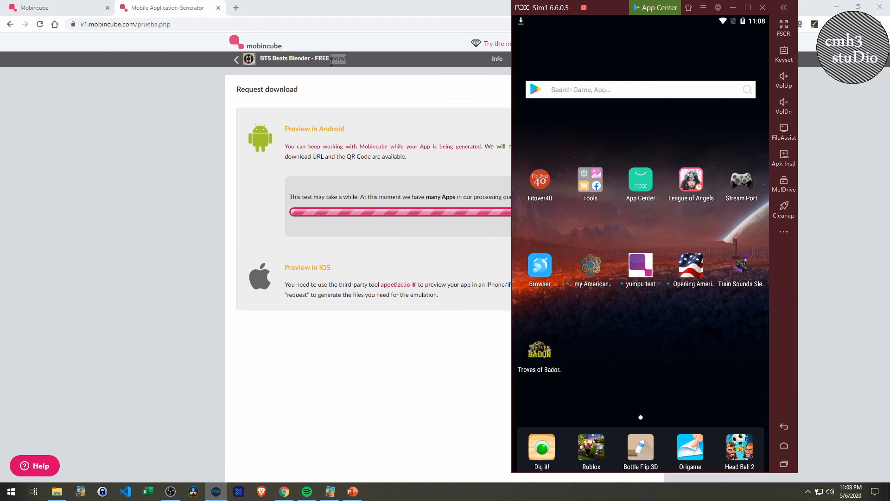
left_click(545, 265)
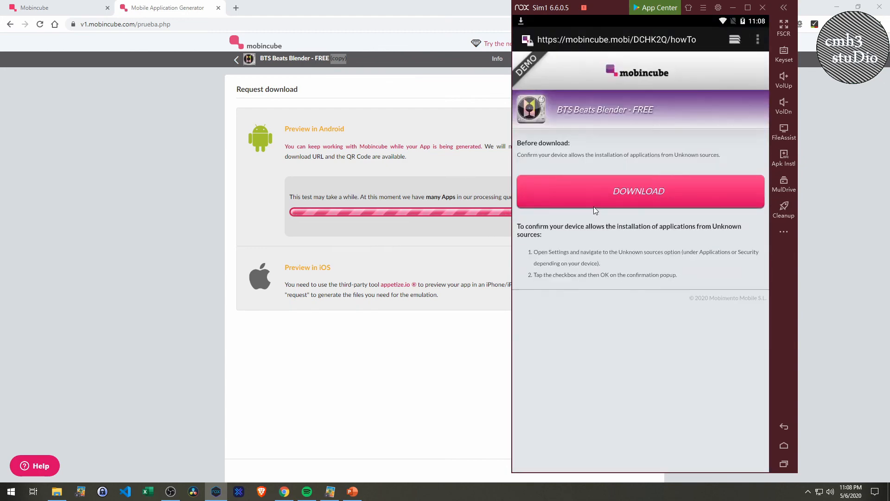
left_click(595, 44)
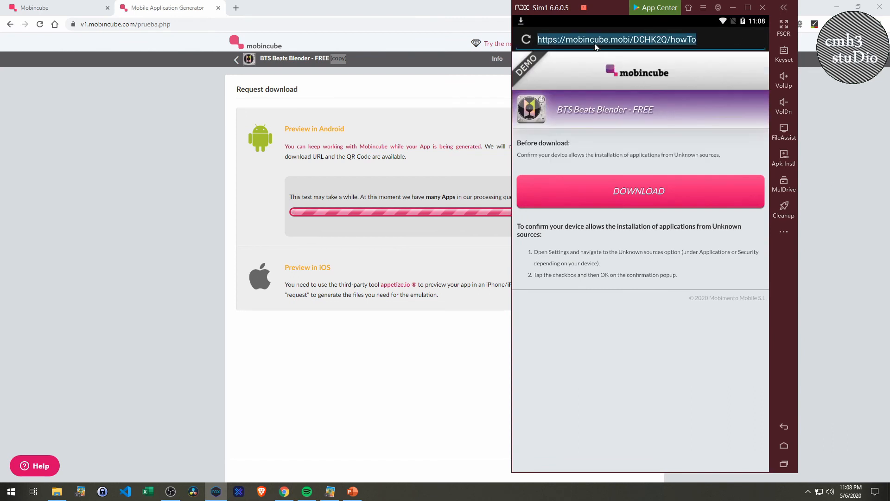
left_click(438, 230)
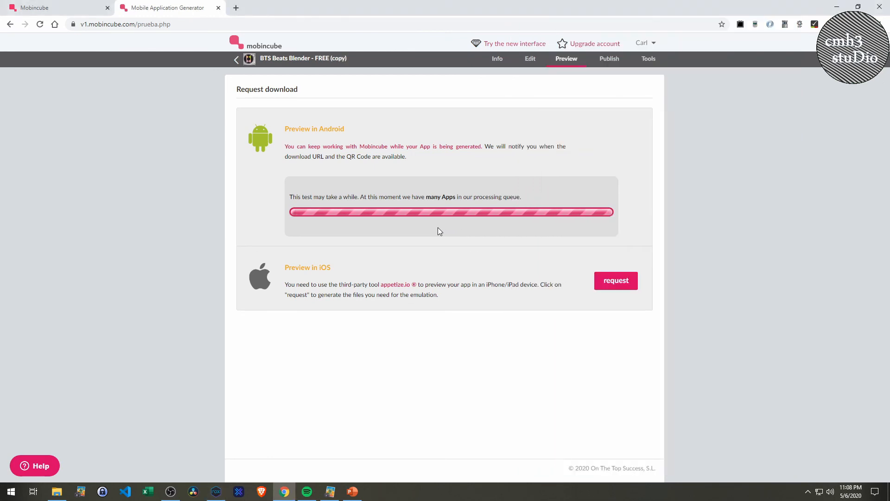
- Switch to the PowerPoint slide show and go back to slide 2 with the tutorial outline
left_click(352, 492)
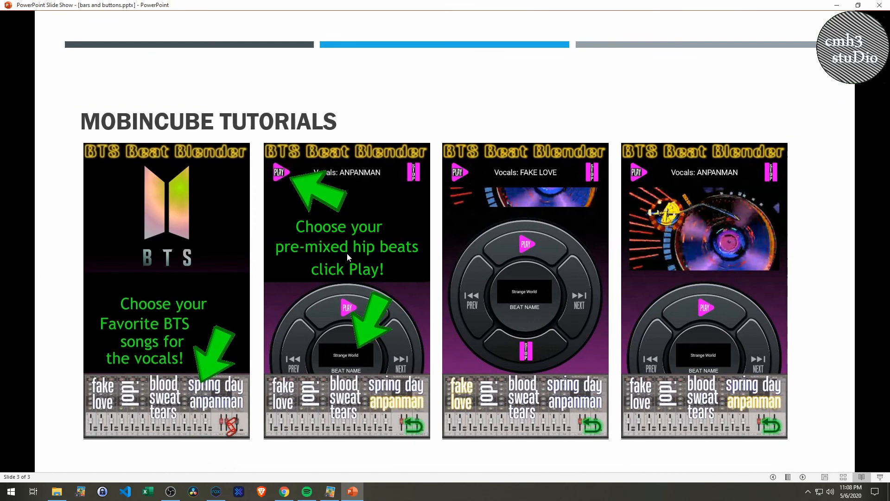
key("Left")
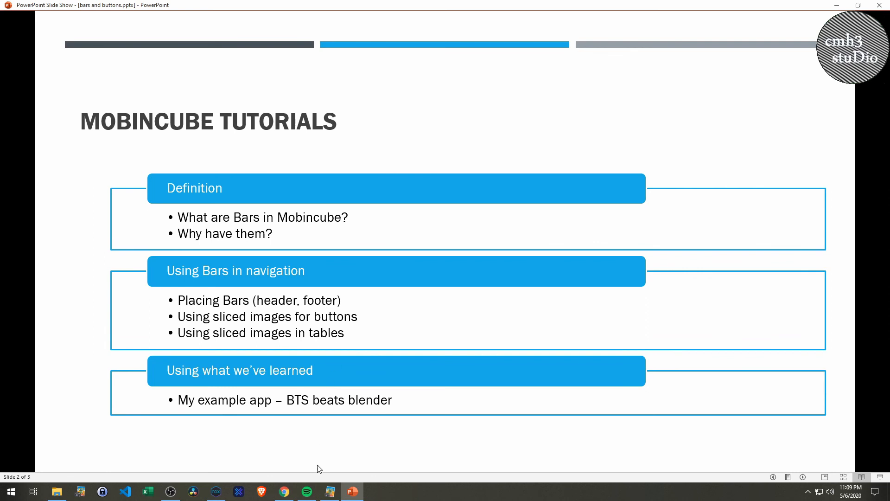
- Switch to PhotoImpact, maximize the sliced round player control image to view it, and return to the PowerPoint slide show
left_click(329, 494)
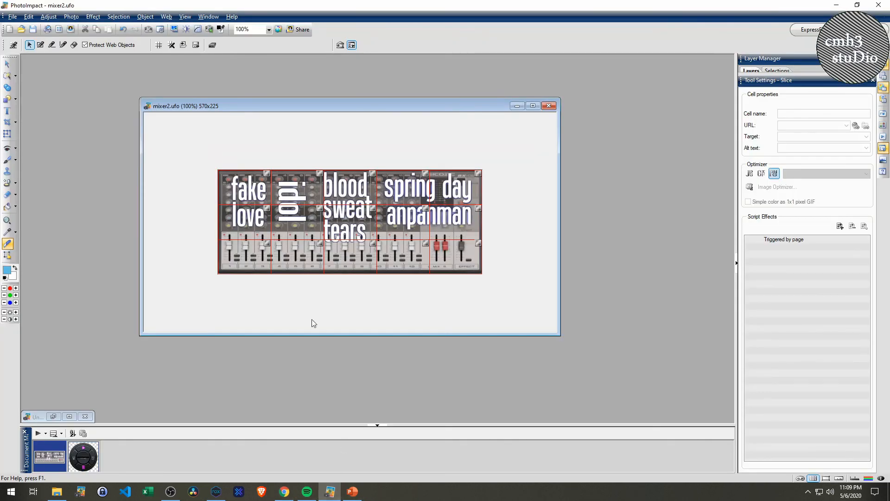
left_click(88, 464)
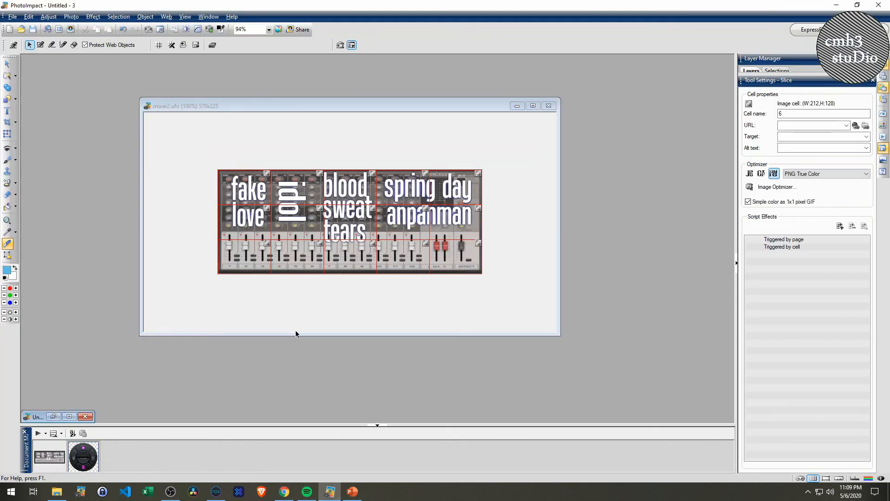
left_click(69, 416)
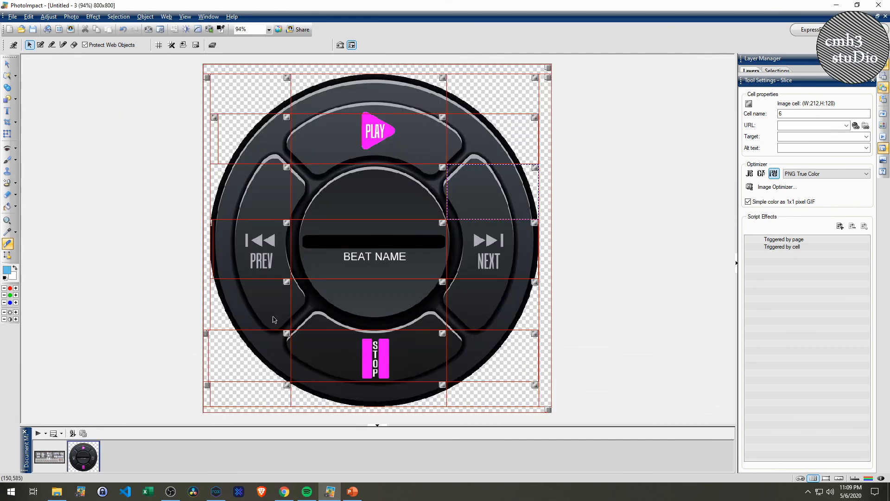
key("alt+Tab")
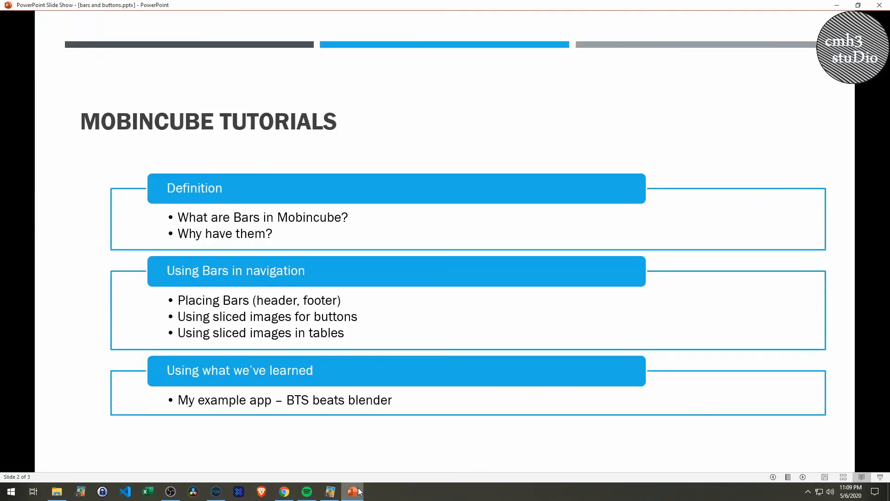
- Minimize the slide show and load the mobincube.com homepage in Chrome's first Mobincube tab
left_click(836, 5)
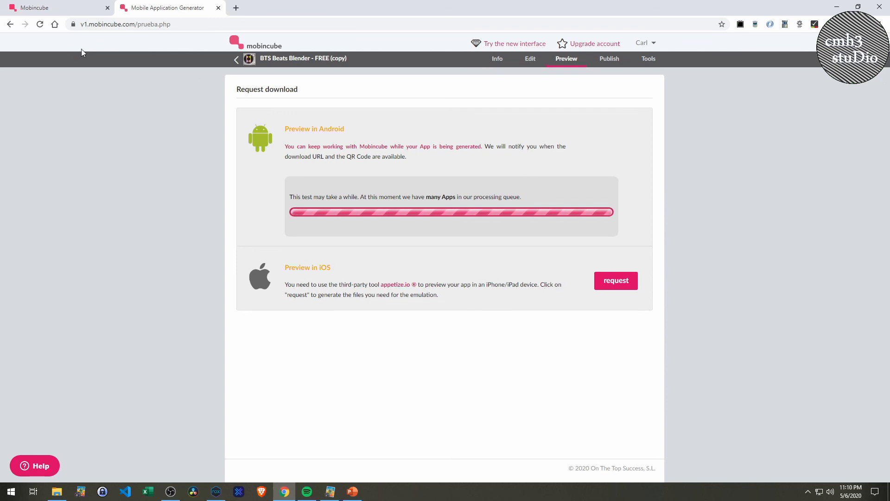
left_click(65, 6)
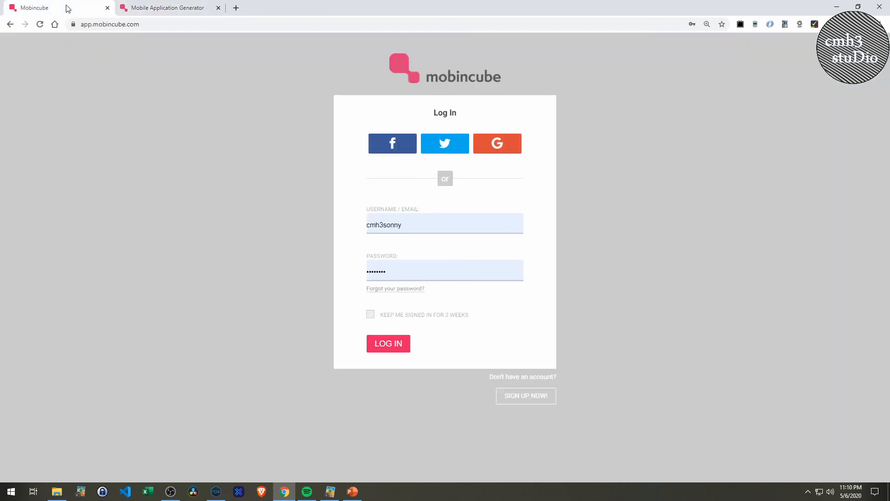
left_click(169, 20)
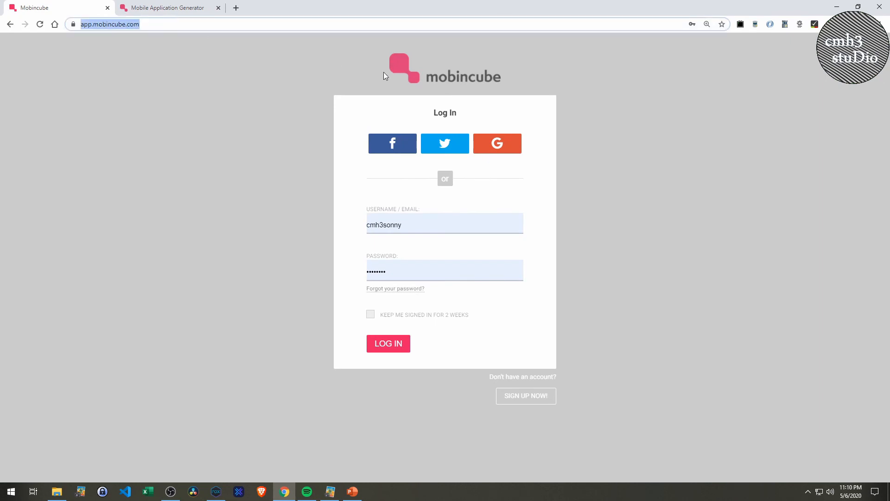
type("mo")
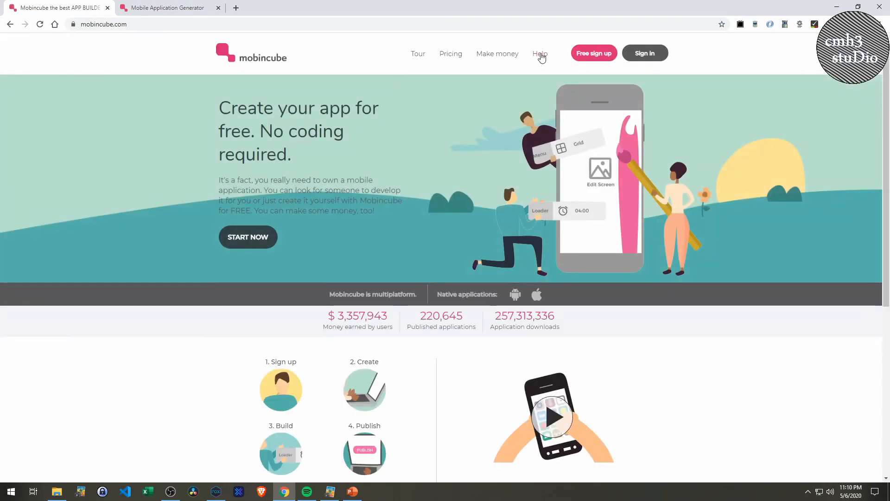
- Open Mobincube's help center and look through the article lists in the Environment & tools category
left_click(540, 55)
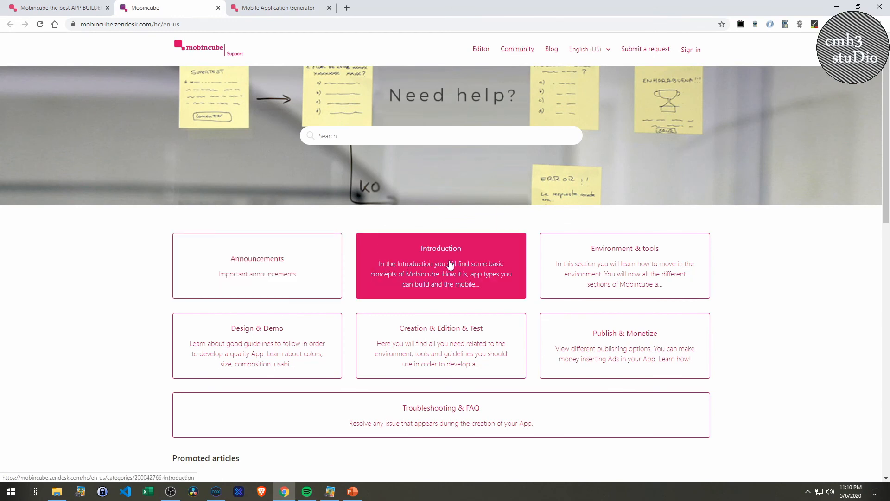
left_click(571, 274)
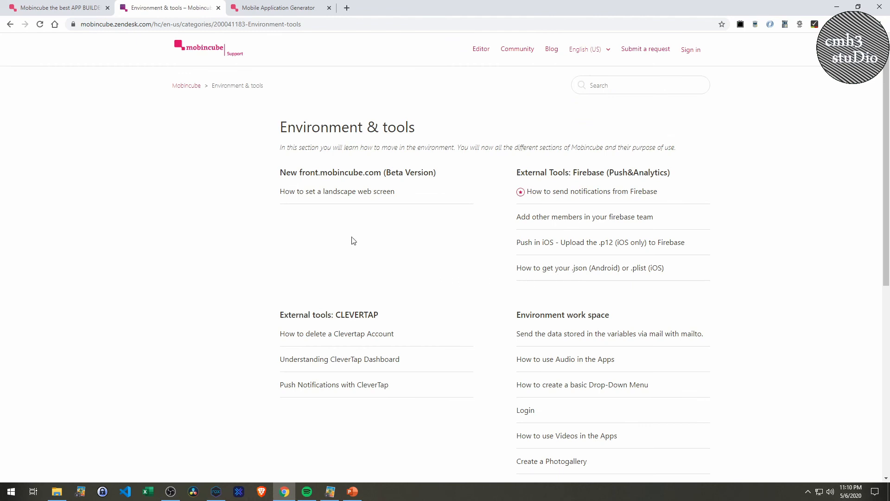
scroll(575, 270, "down", 1)
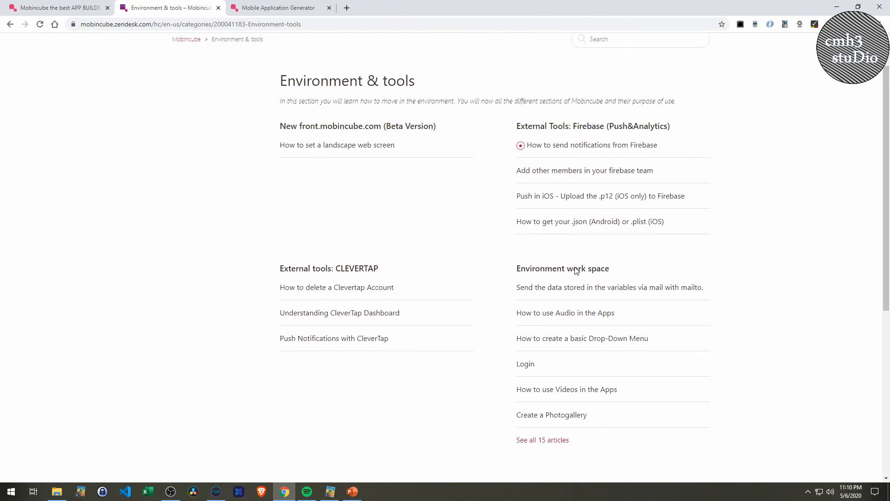
scroll(575, 270, "down", 5)
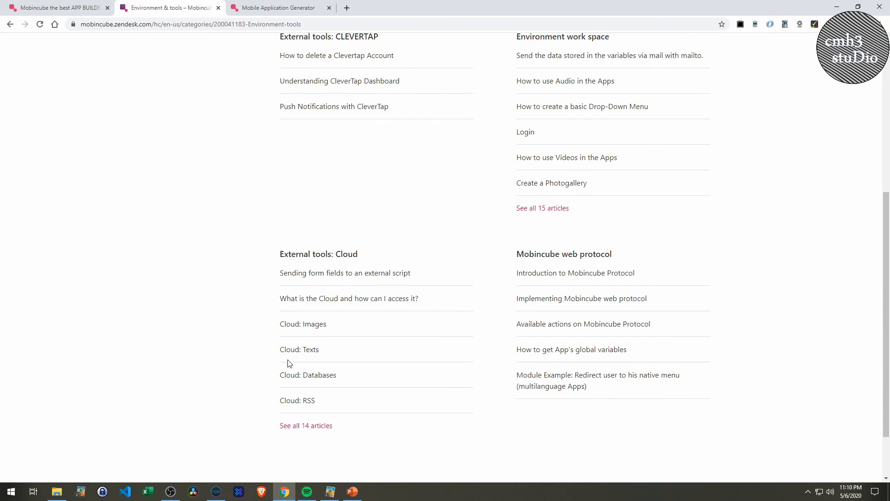
scroll(487, 252, "up", 6)
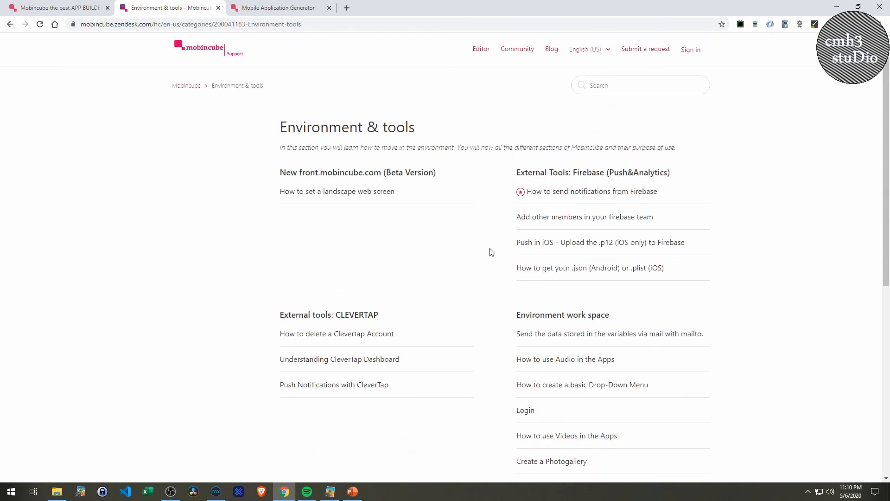
- Open the support site's community topics and browse the posts under [ENGLISH] General Questions
left_click(517, 49)
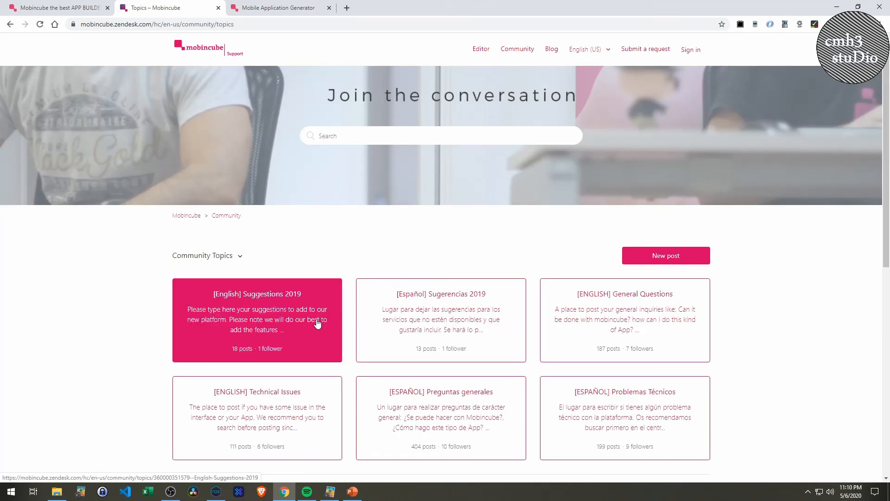
left_click(574, 322)
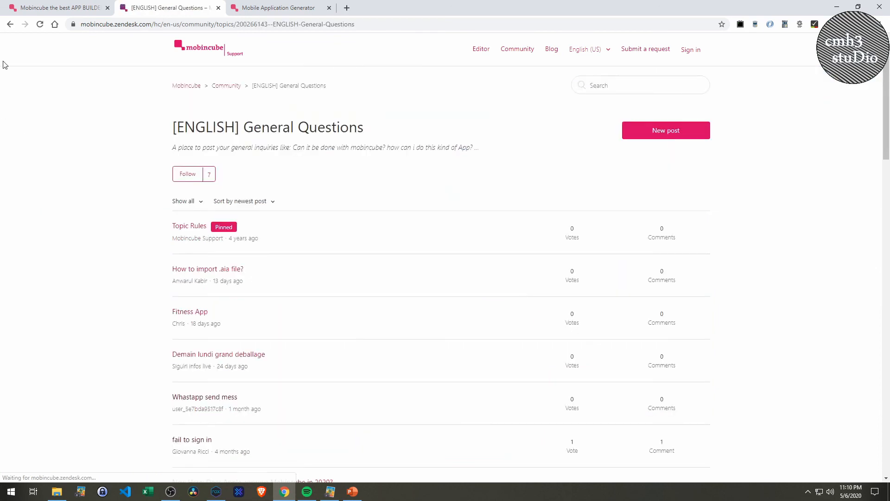
scroll(325, 296, "down", 1)
scroll(301, 314, "down", 2)
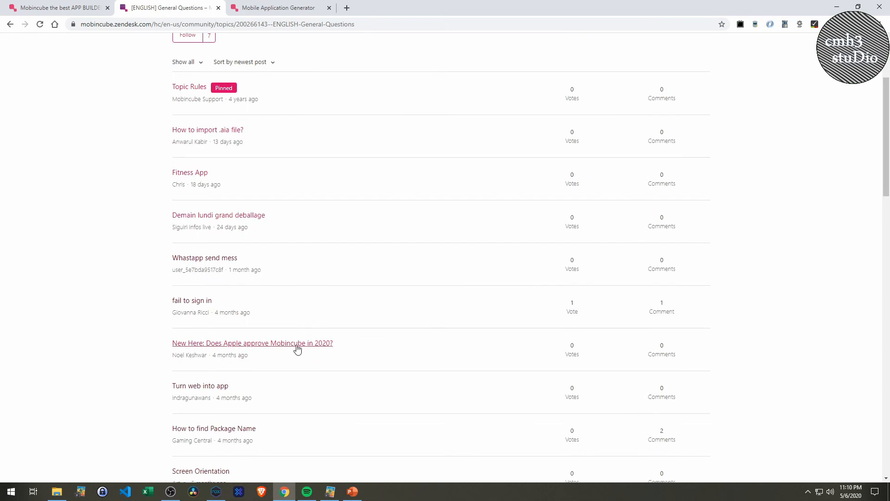
scroll(295, 352, "down", 2)
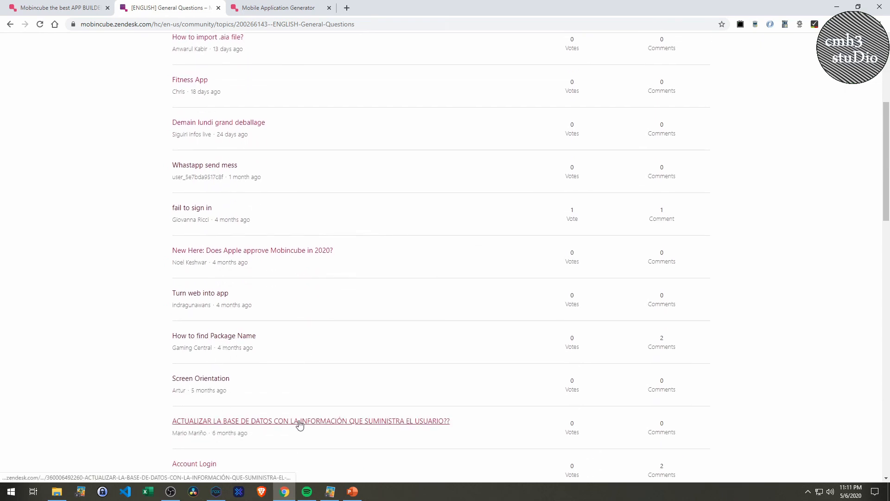
scroll(283, 422, "down", 1)
scroll(273, 447, "down", 2)
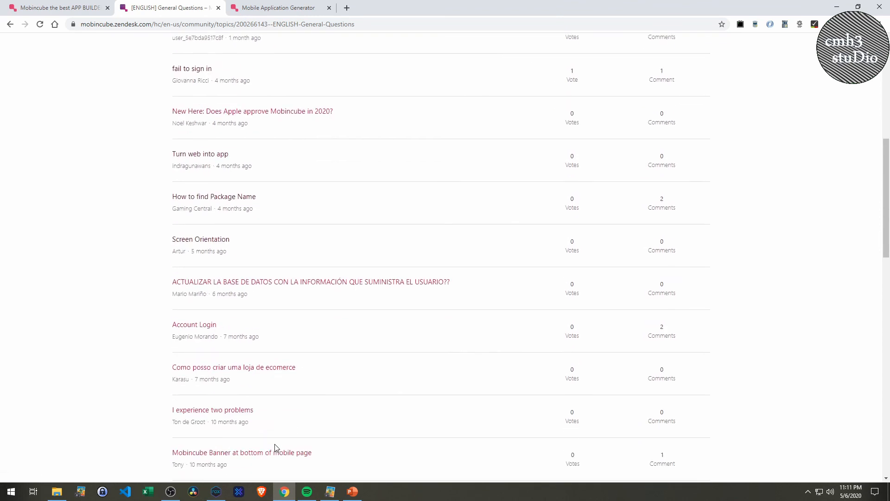
scroll(275, 445, "down", 1)
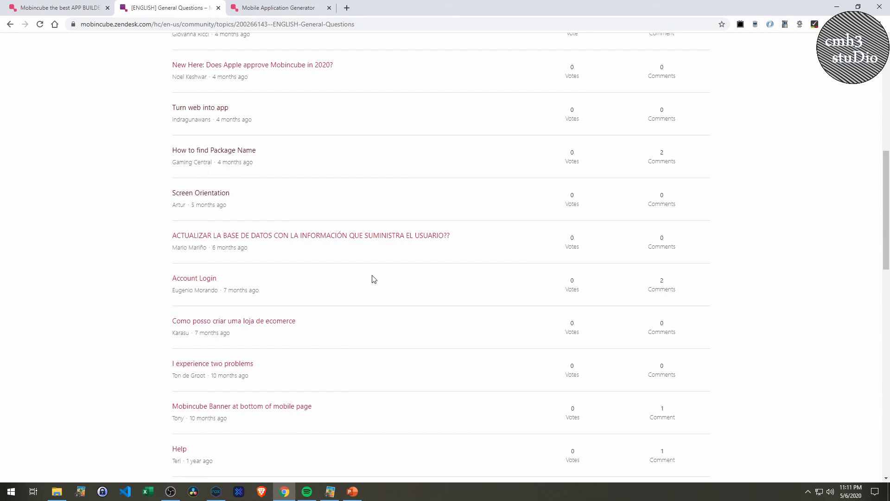
scroll(396, 302, "down", 1)
scroll(397, 304, "up", 3)
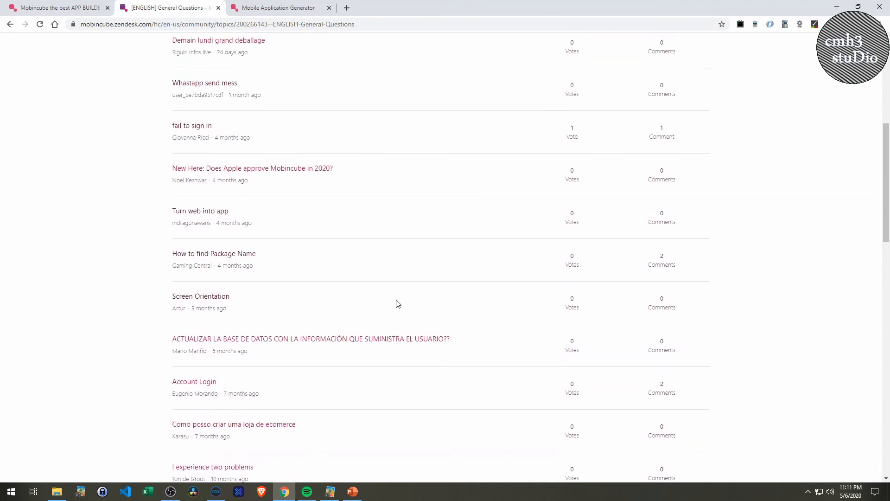
scroll(397, 304, "up", 7)
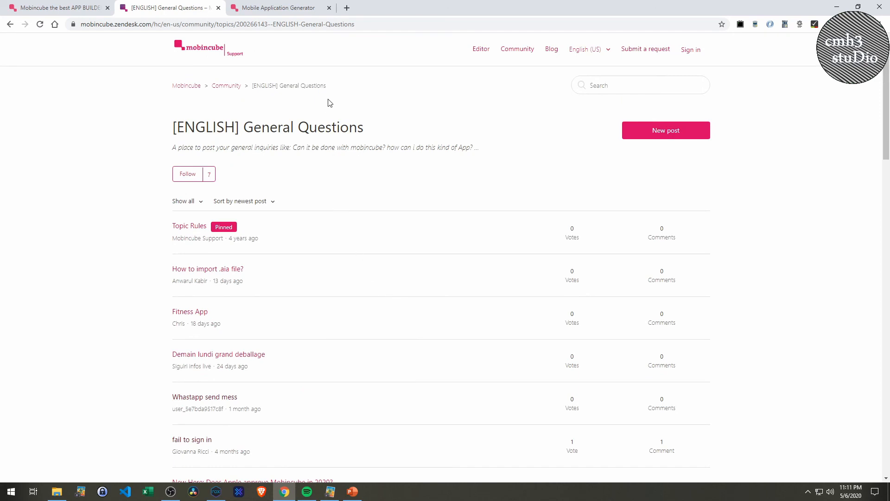
- Return to the BTS Beats Blender - FREE (copy) project and review the services on its Tools page
left_click(274, 11)
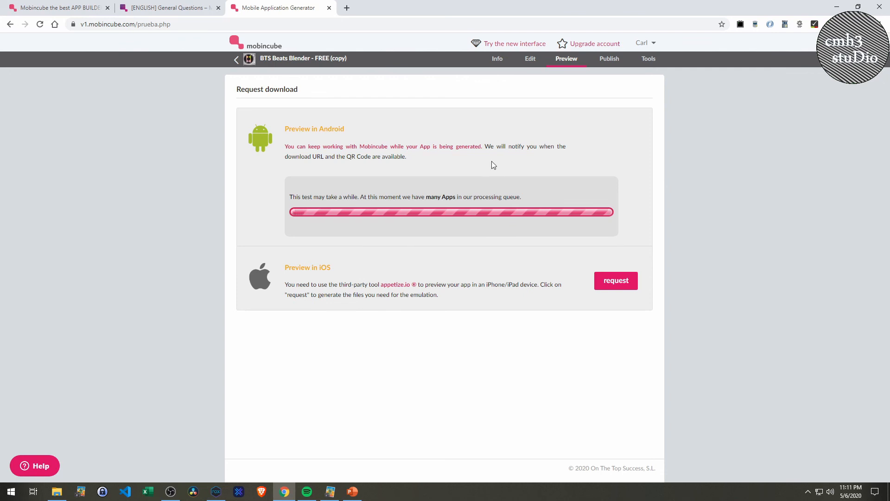
left_click(648, 59)
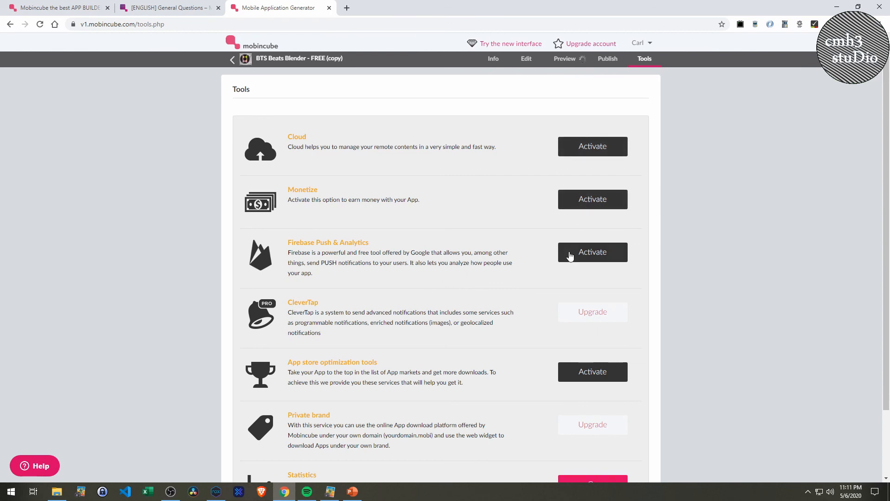
scroll(589, 267, "down", 2)
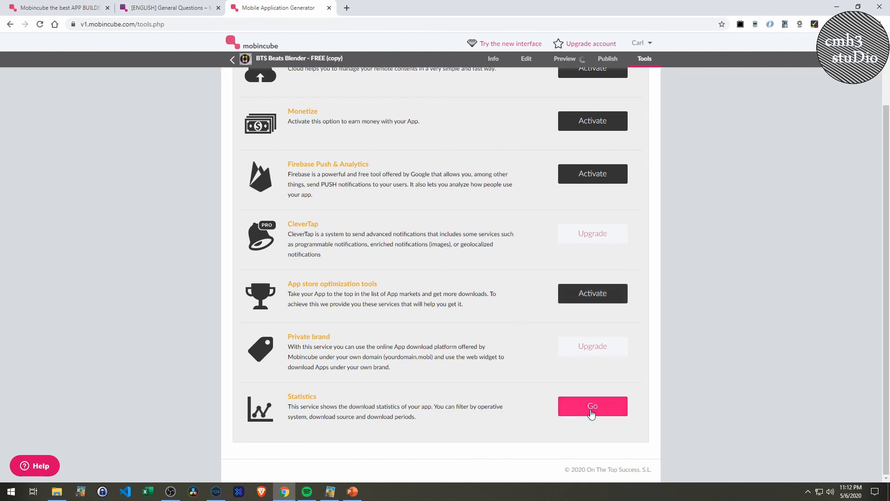
scroll(498, 321, "up", 2)
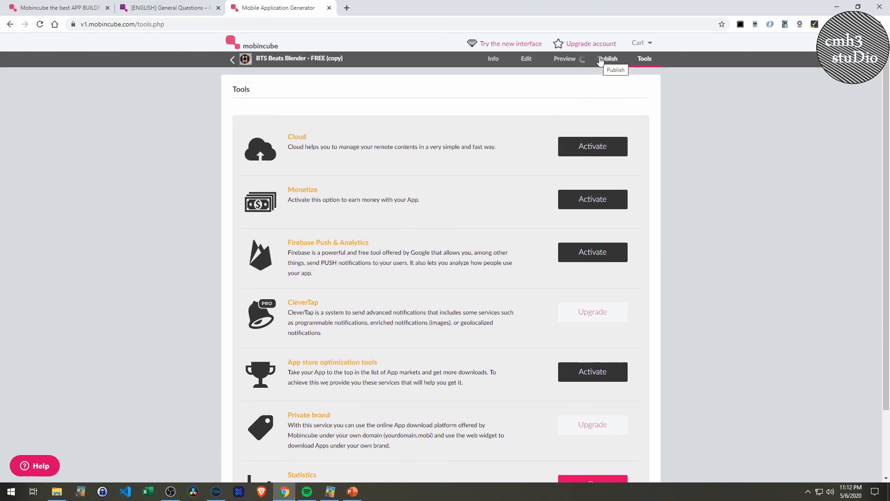
- Copy the Android download URL from the project's Preview page and switch to the Nox emulator
left_click(573, 61)
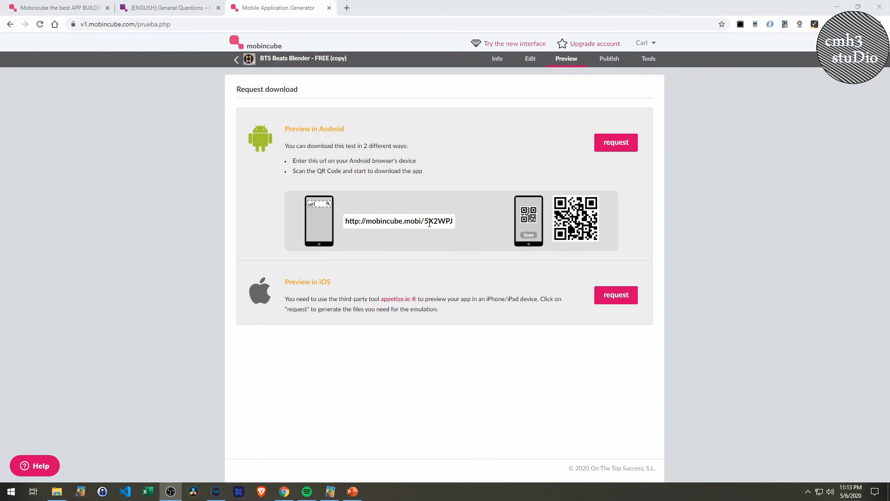
mouse_move(451, 221)
left_mouse_down()
mouse_move(351, 223)
mouse_move(454, 227)
left_mouse_up()
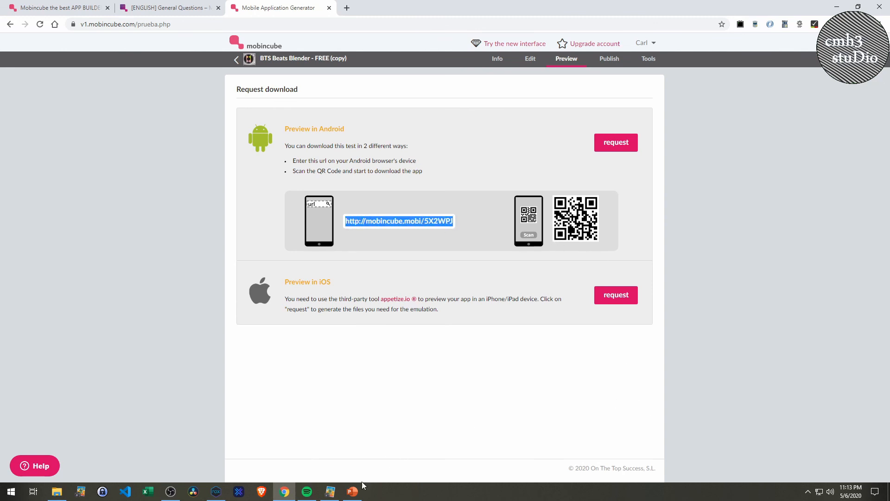
left_click(215, 491)
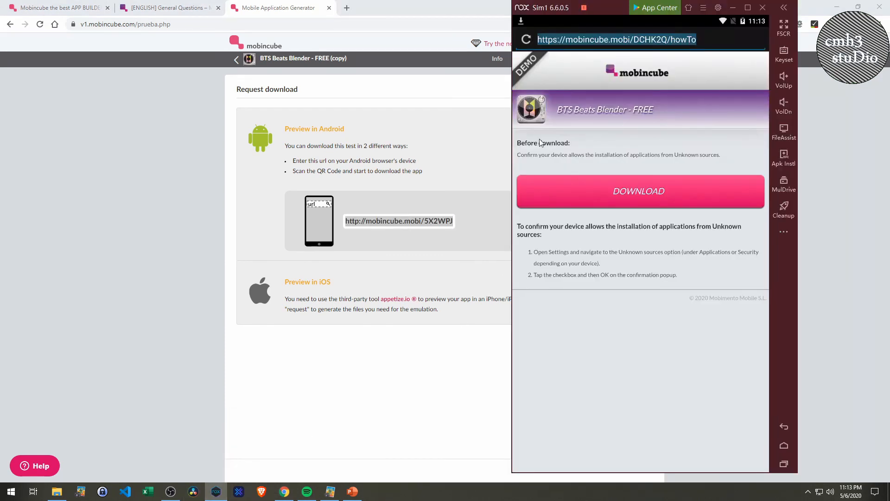
left_click(608, 41)
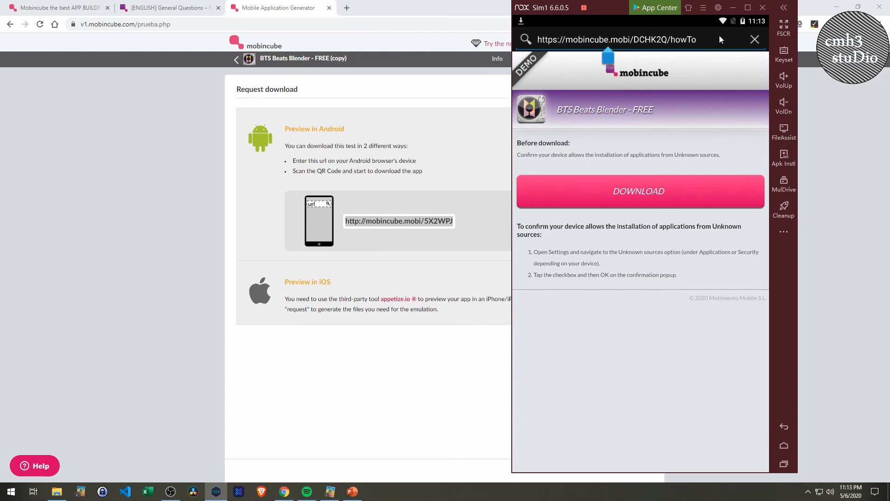
left_click_drag(601, 40, 536, 41)
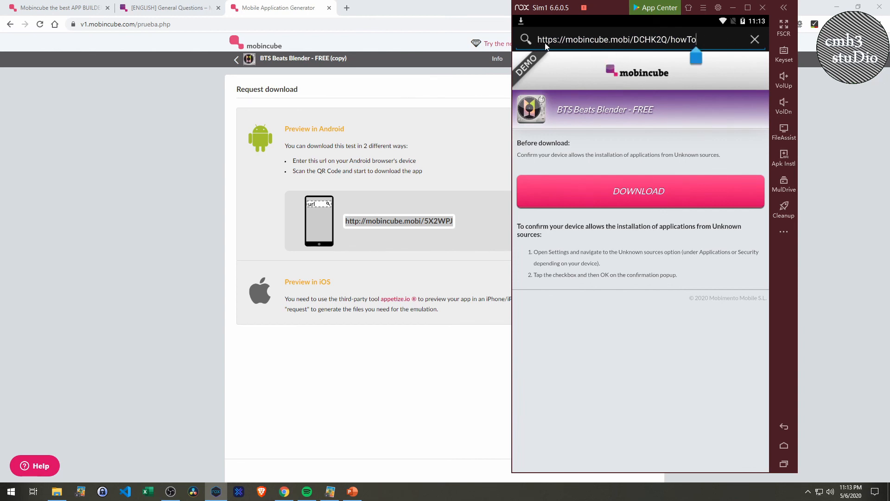
key("BackSpace")
key("BackSpace")
key("BackSpace")
key("BackSpace")
key("BackSpace")
key("BackSpace")
key("BackSpace")
key("BackSpace")
key("BackSpace")
key("BackSpace")
key("BackSpace")
key("BackSpace")
key("BackSpace")
key("BackSpace")
key("BackSpace")
key("BackSpace")
key("BackSpace")
key("BackSpace")
key("BackSpace")
key("BackSpace")
key("BackSpace")
key("BackSpace")
key("BackSpace")
key("BackSpace")
key("BackSpace")
type("http://mobincube.mobi/5X2WPJ")
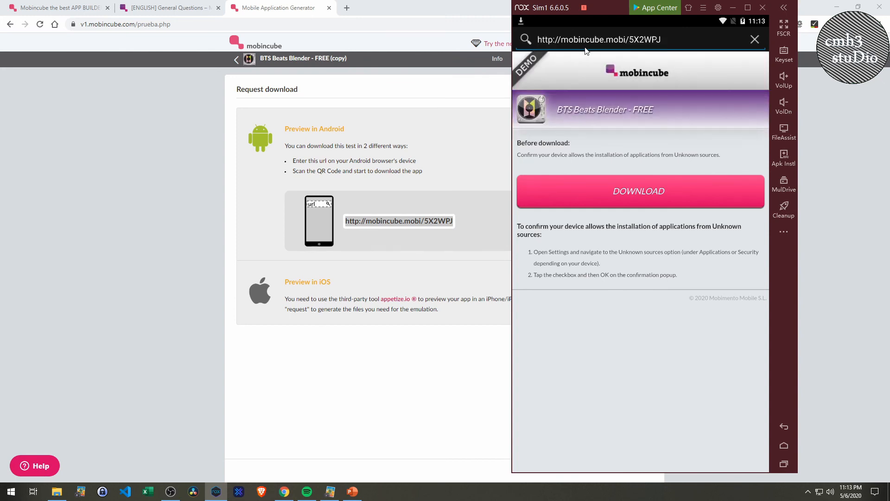
key("Return")
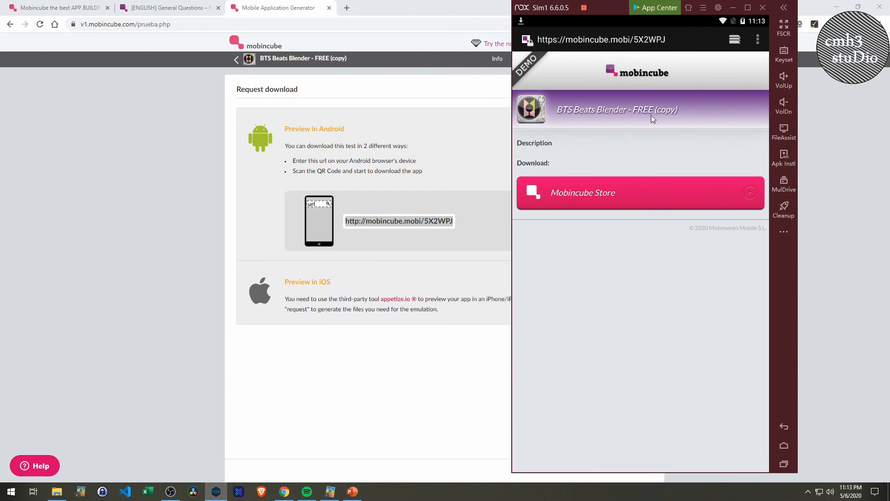
- Download the BTS Beats Blender - FREE (copy) demo from the Mobincube Store and check its progress in the Android notifications
left_click(622, 199)
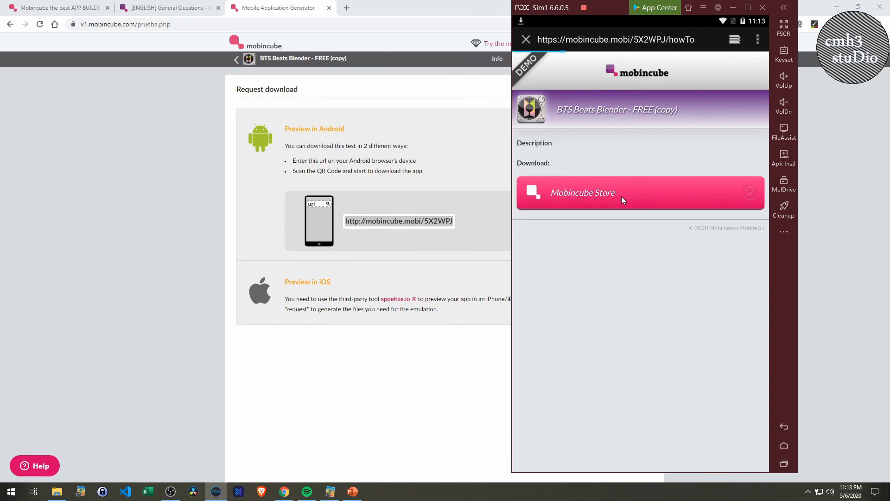
left_click(621, 196)
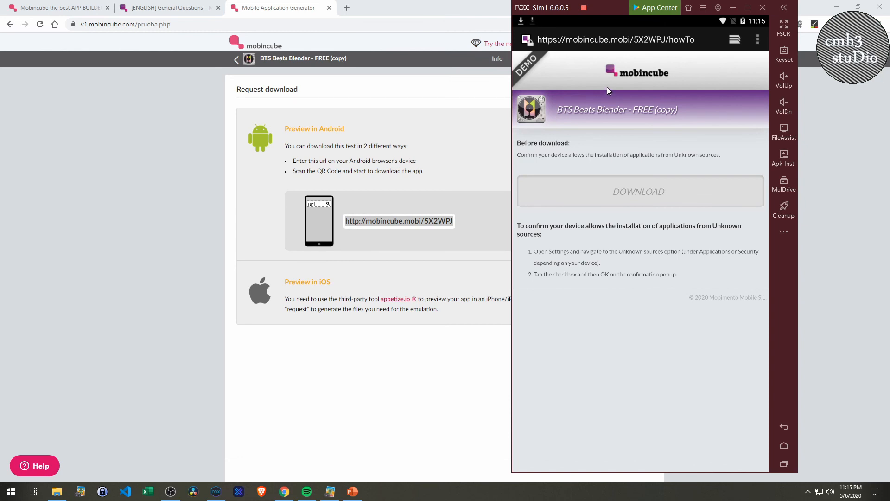
left_click_drag(598, 21, 601, 155)
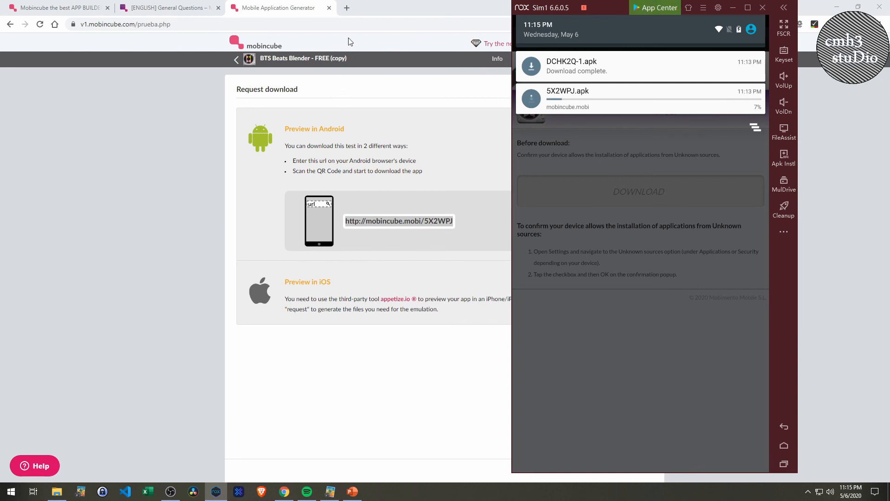
- Switch to the Brave browser, load speed.googlefiber.net, and run the internet speed test twice
left_click(261, 491)
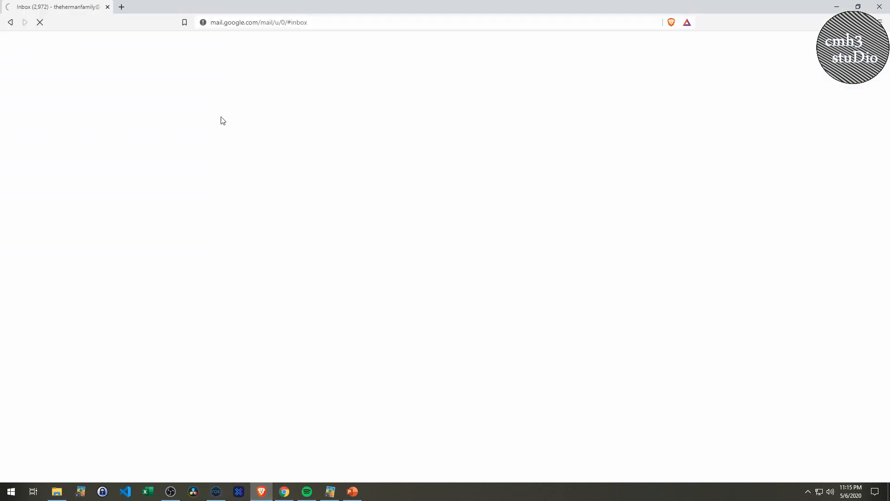
left_click(309, 22)
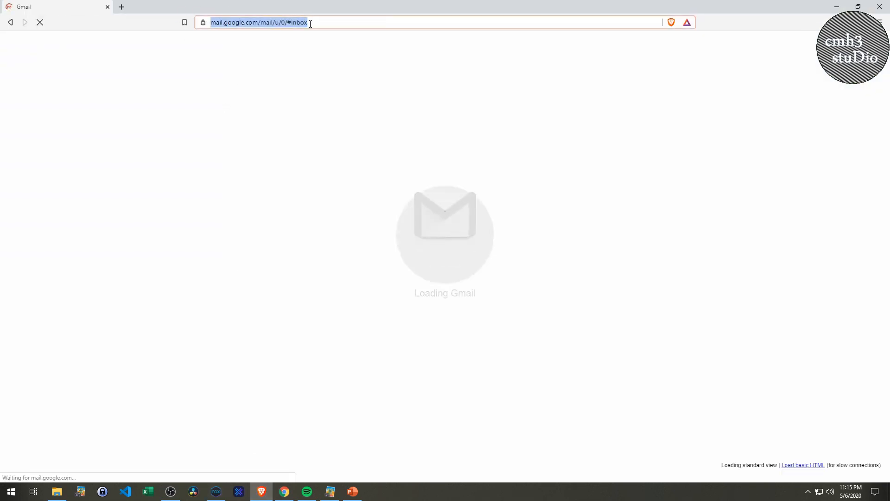
type("speed.googlefiber.net")
key("Right")
key("Return")
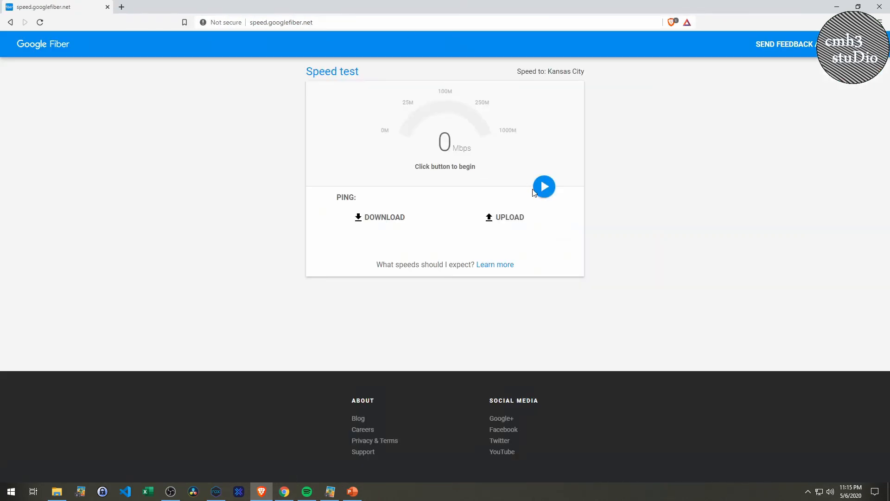
left_click(544, 189)
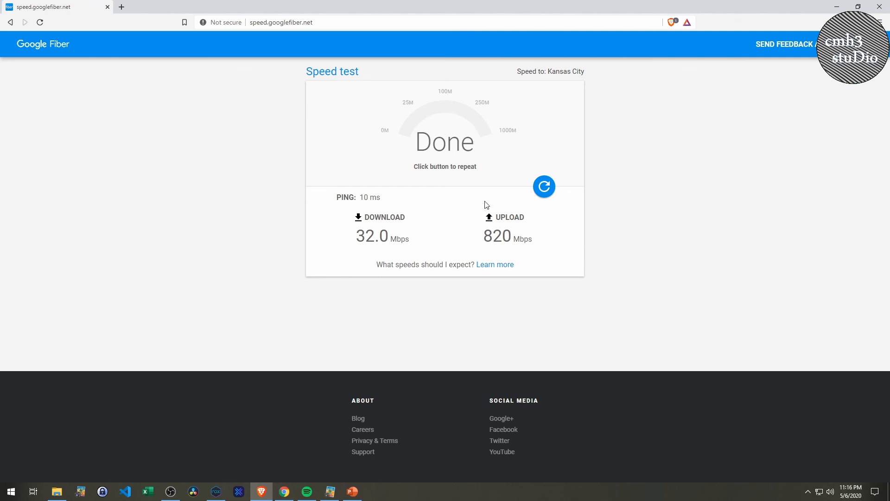
left_click(543, 189)
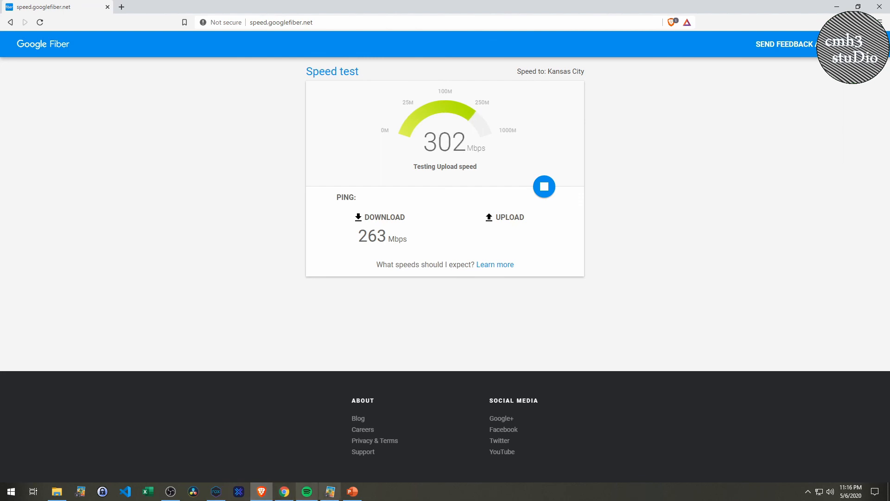
- Switch to the Nox emulator, install the downloaded 5X2WPJ.apk with its requested permissions, and open the installed app
left_click(216, 491)
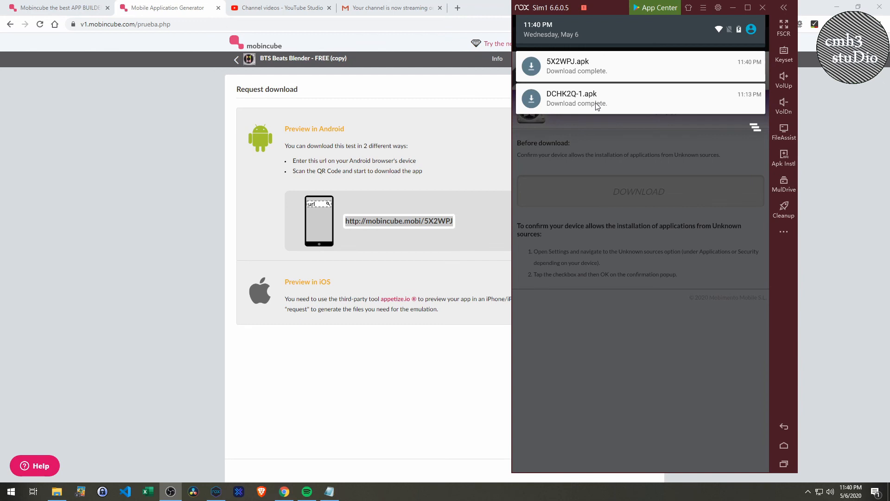
left_click(598, 64)
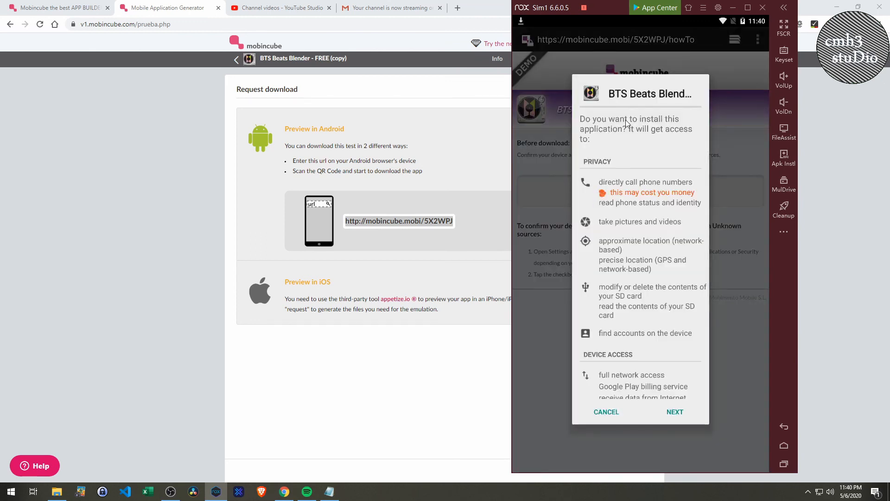
scroll(638, 224, "down", 5)
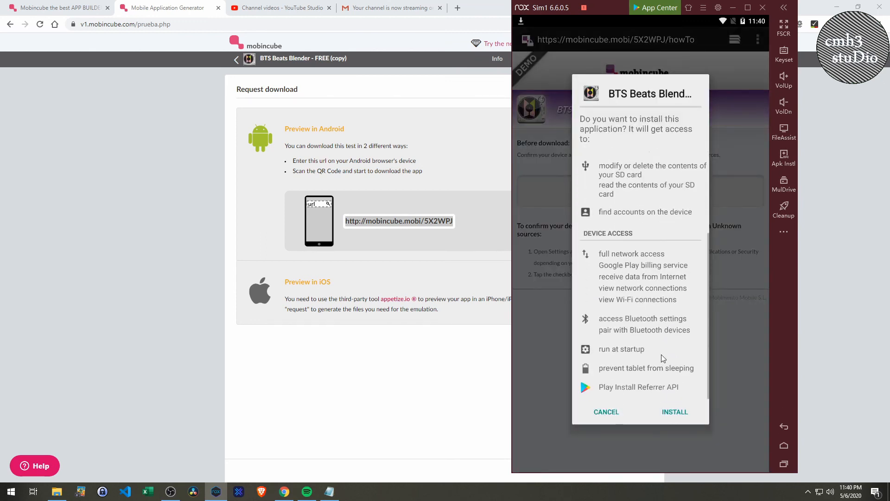
left_click(675, 413)
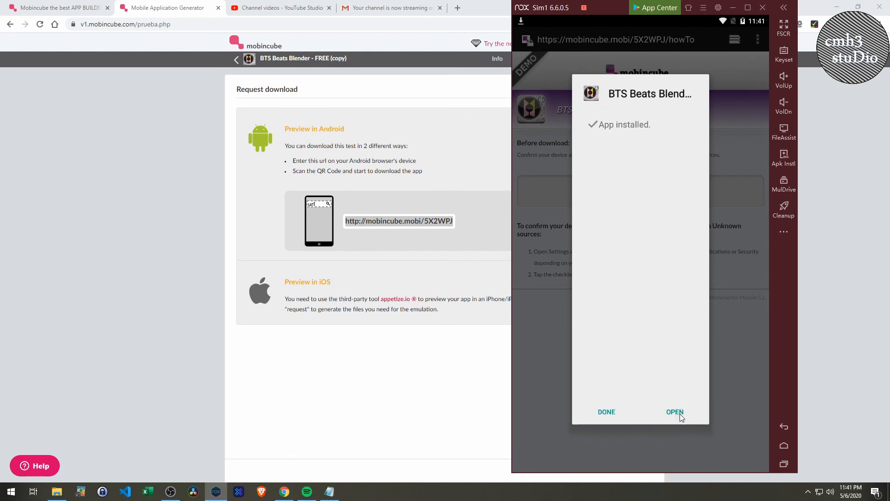
left_click(680, 413)
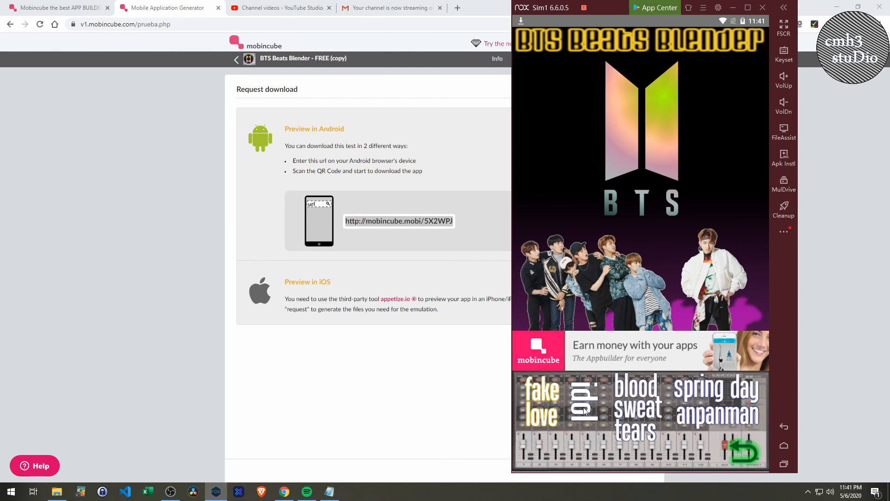
- Open the Spring Day vocals screen, advance to the Simply Hip Hop beat, and play it with the emulator volume raised
left_click(688, 397)
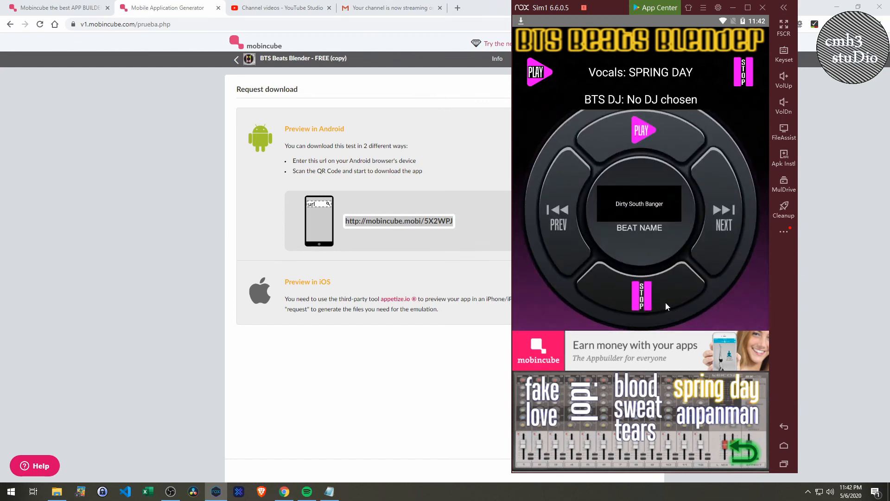
scroll(665, 301, "down", 1)
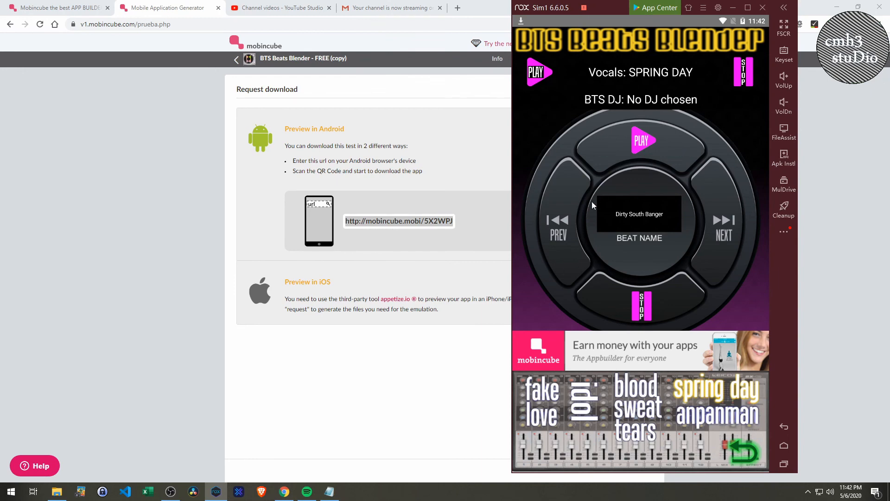
scroll(644, 268, "up", 3)
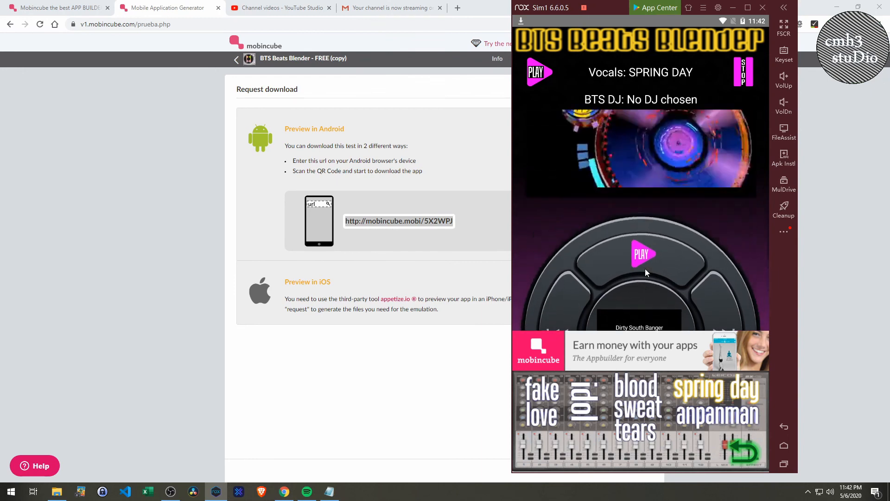
scroll(644, 269, "down", 3)
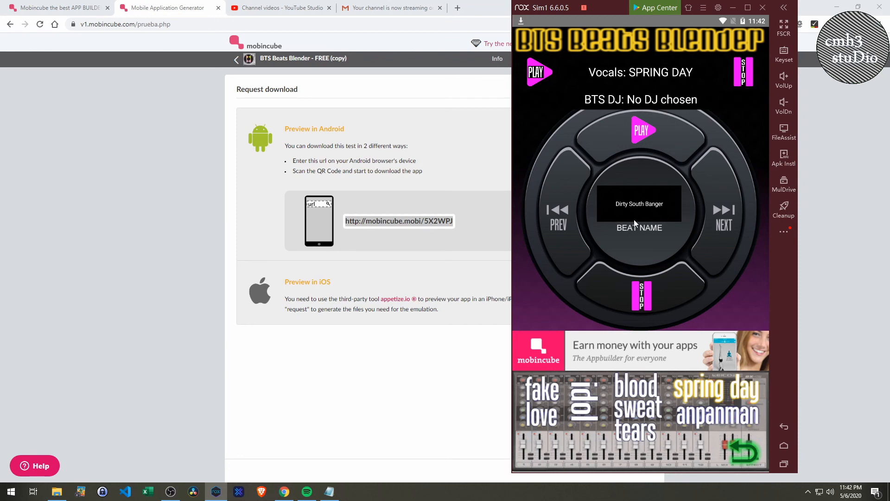
left_click(725, 208)
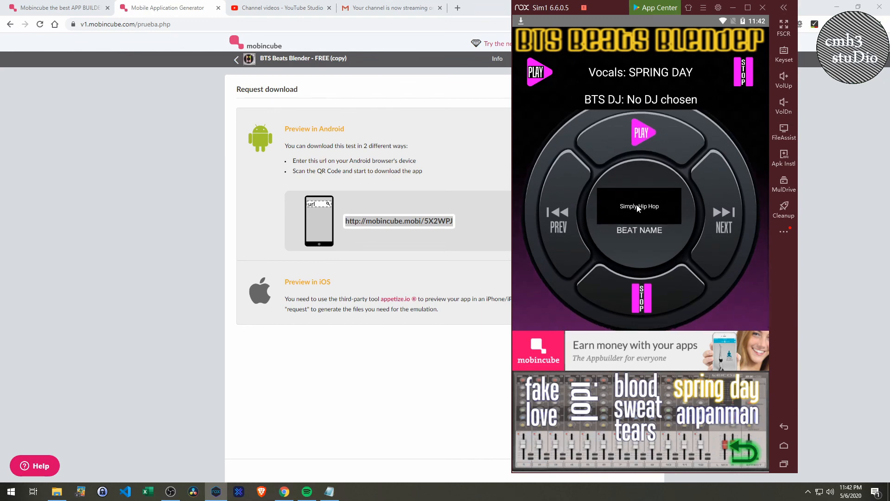
left_click(638, 137)
left_click(648, 131)
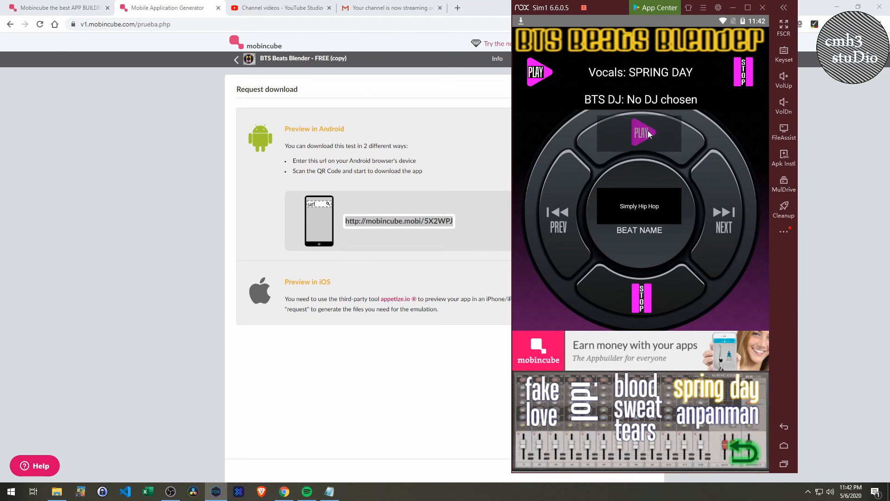
left_click(783, 82)
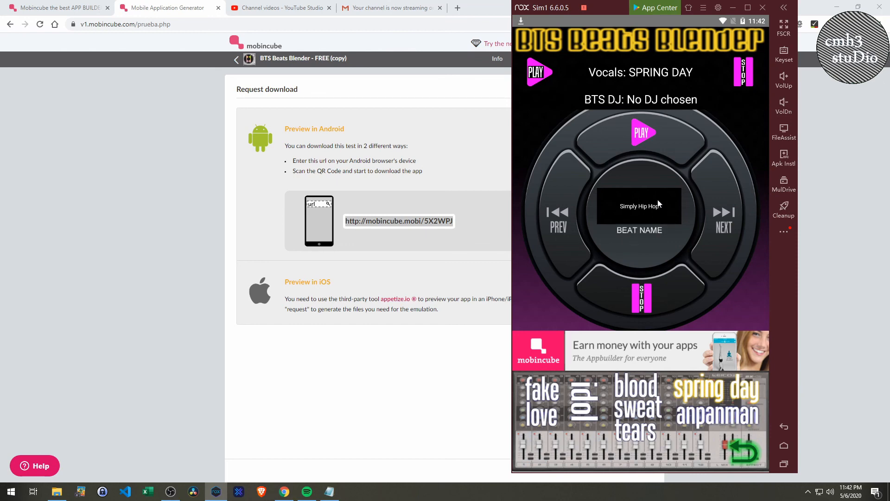
- Advance to the Bang The World beat and play it, then return to the previous beat and stop playback
left_click(719, 214)
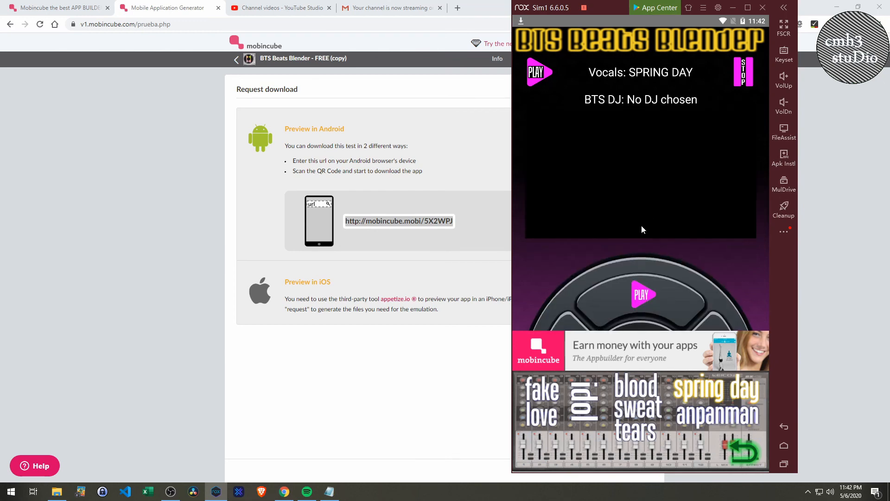
left_click_drag(655, 260, 655, 235)
left_click(643, 134)
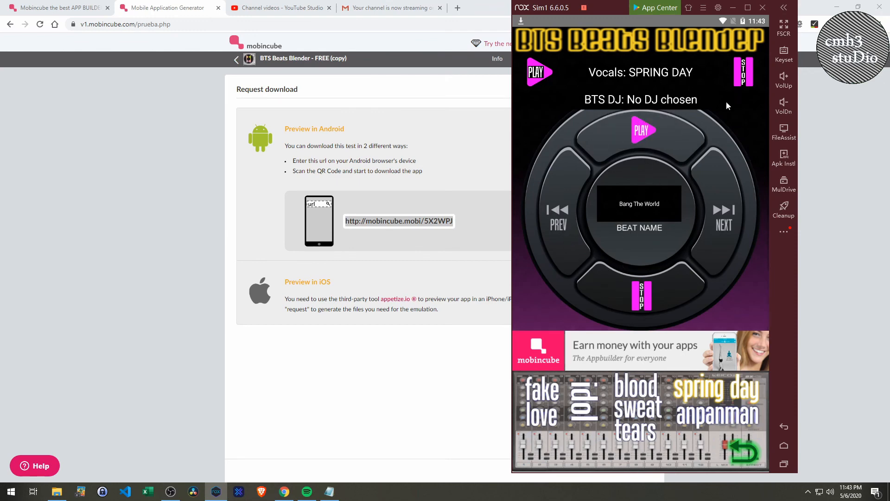
left_click(558, 214)
left_click(642, 291)
- Set Nox's speaker to Speakers / Headphones (IDT High Definition Audio), save the system settings, and raise the emulator volume
left_click(718, 7)
left_click(524, 222)
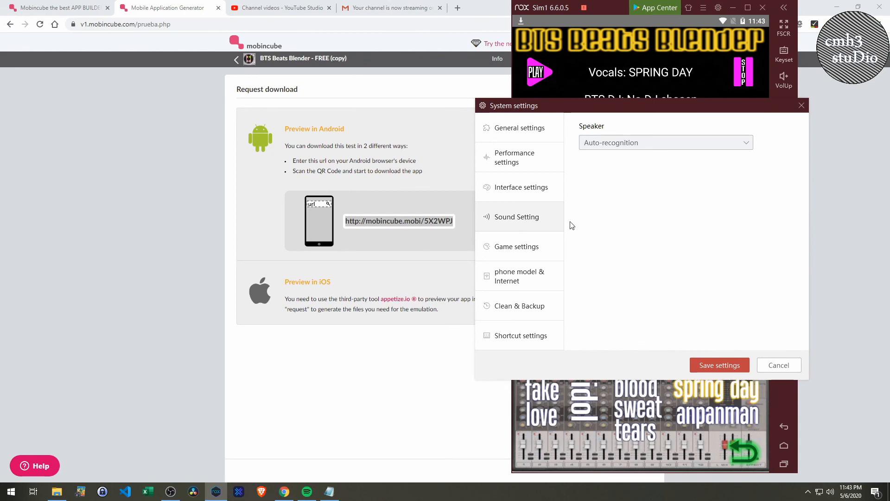
left_click(667, 144)
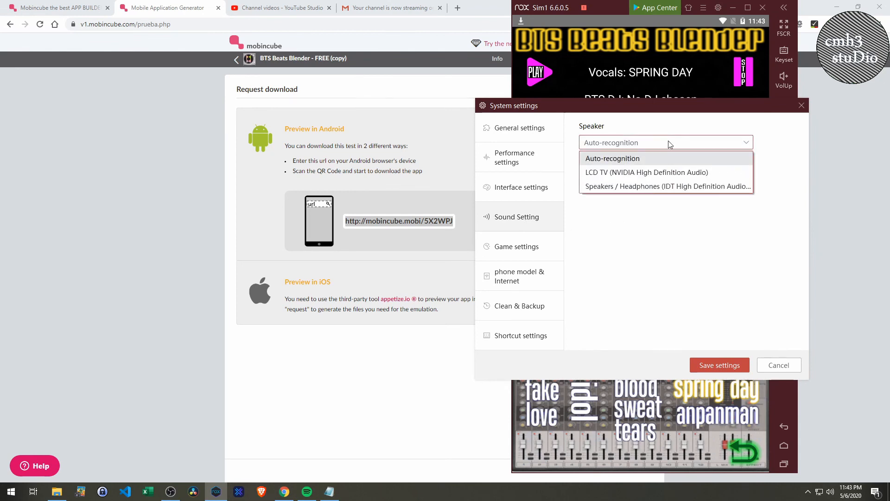
left_click(651, 186)
left_click(715, 365)
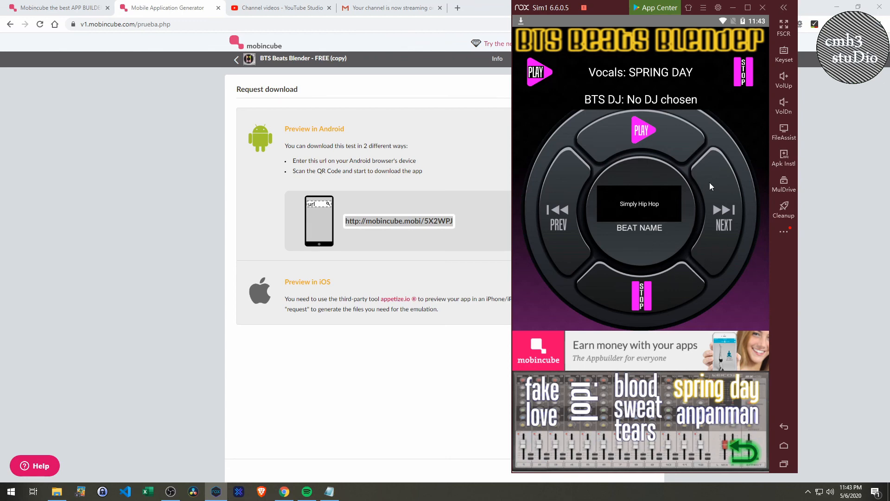
left_click(779, 79)
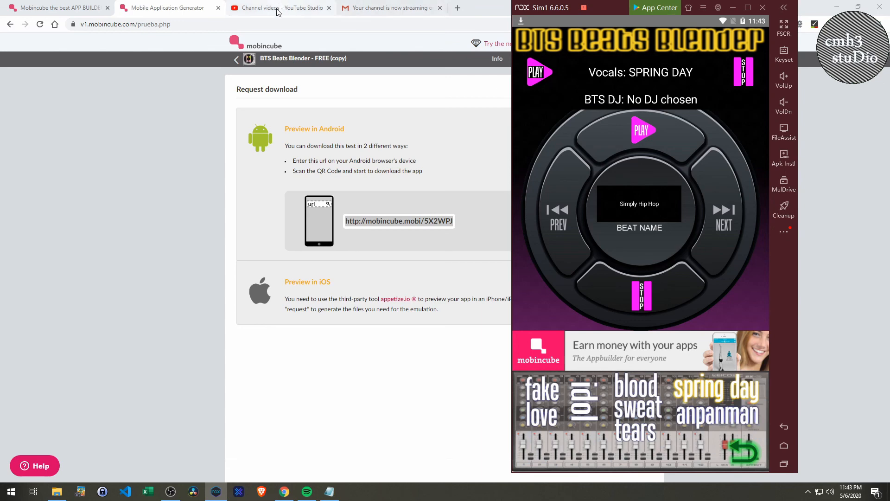
- Switch to Mobincube in Chrome, open the project's resources from the Edit page, and preview the spring_day.mp3 audio
left_click(343, 104)
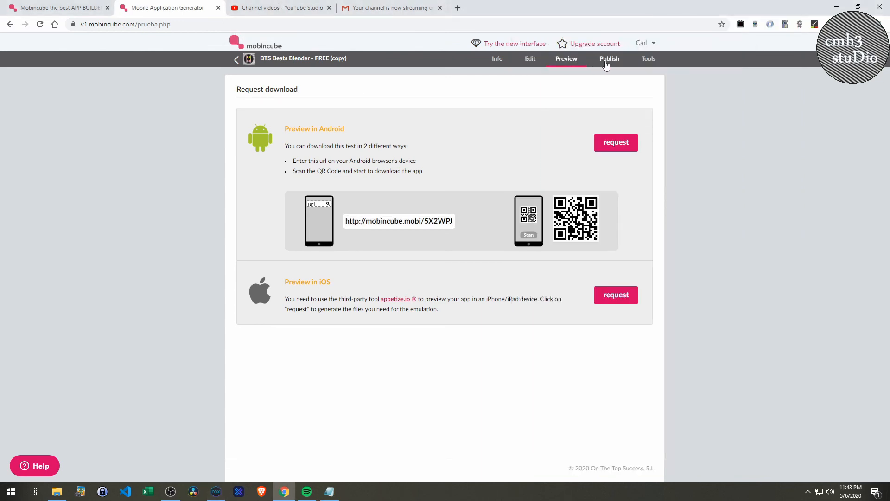
left_click(530, 59)
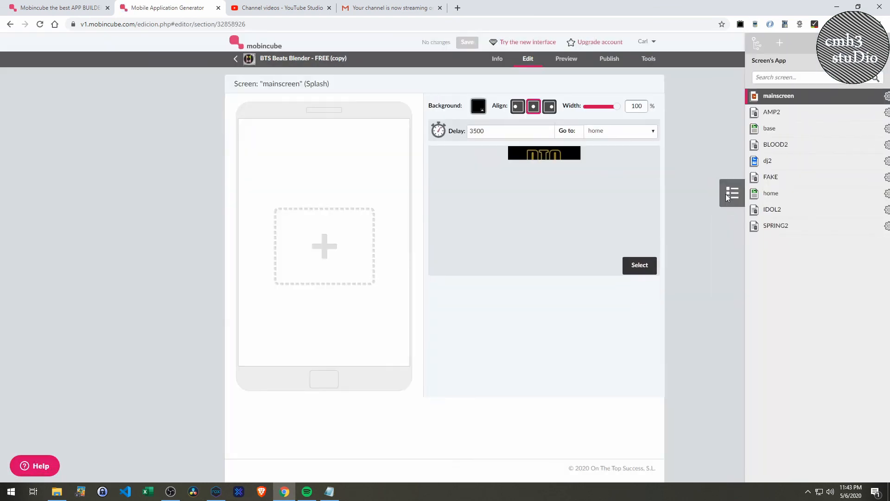
left_click(885, 228)
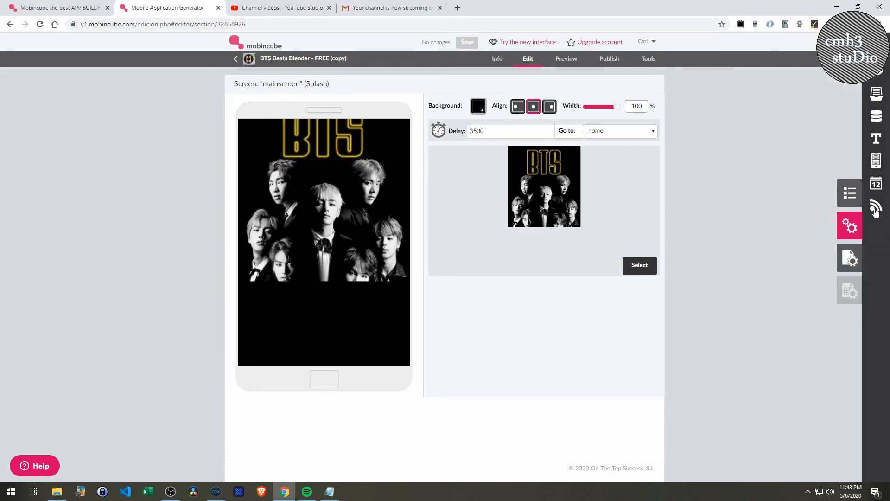
left_click(876, 95)
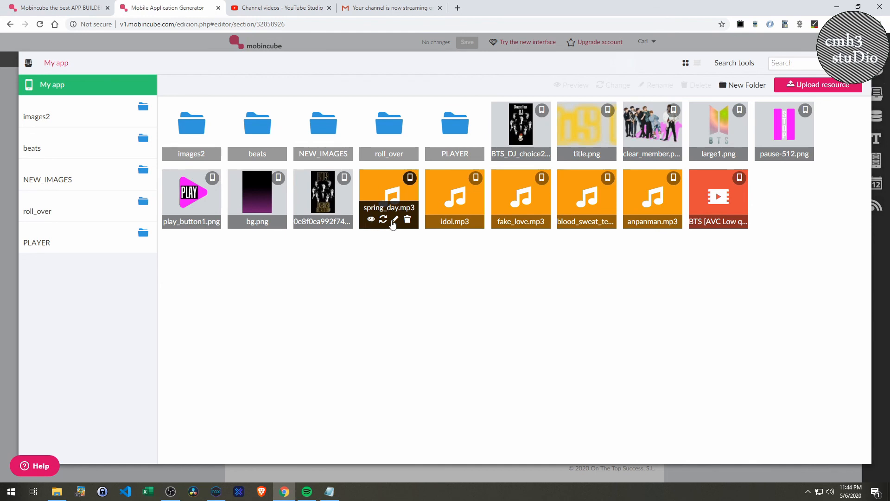
left_click(383, 193)
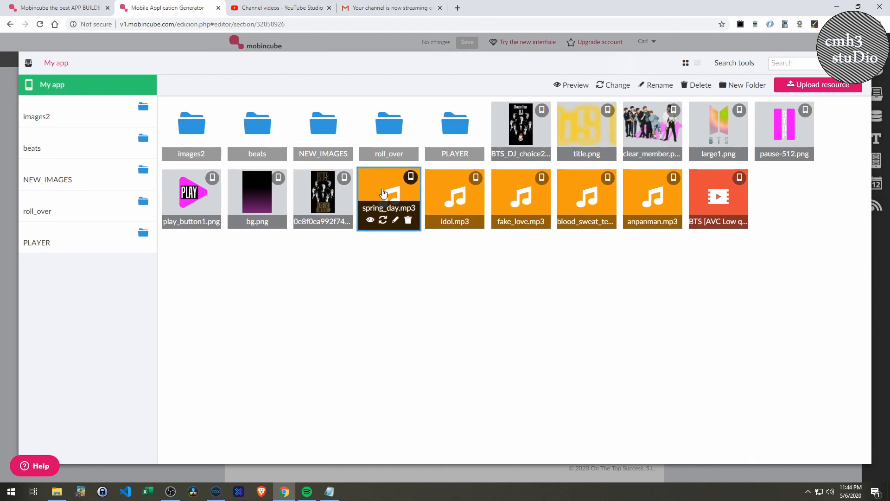
left_click(370, 219)
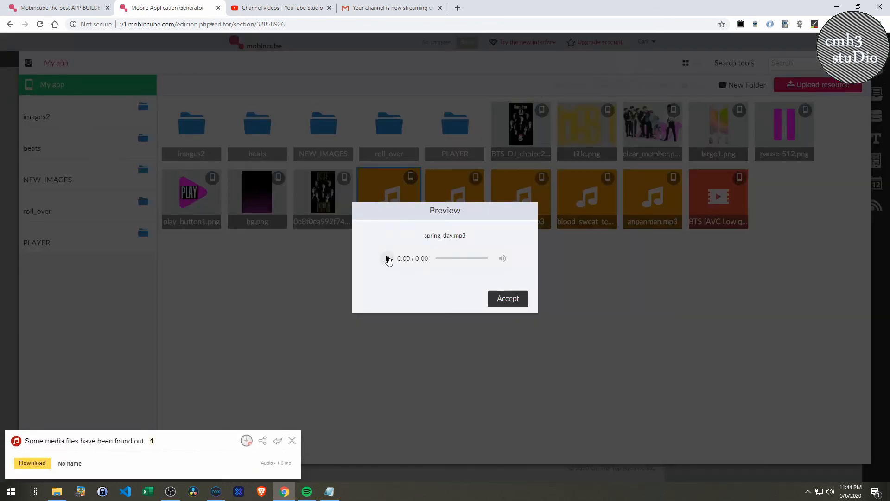
left_click(387, 259)
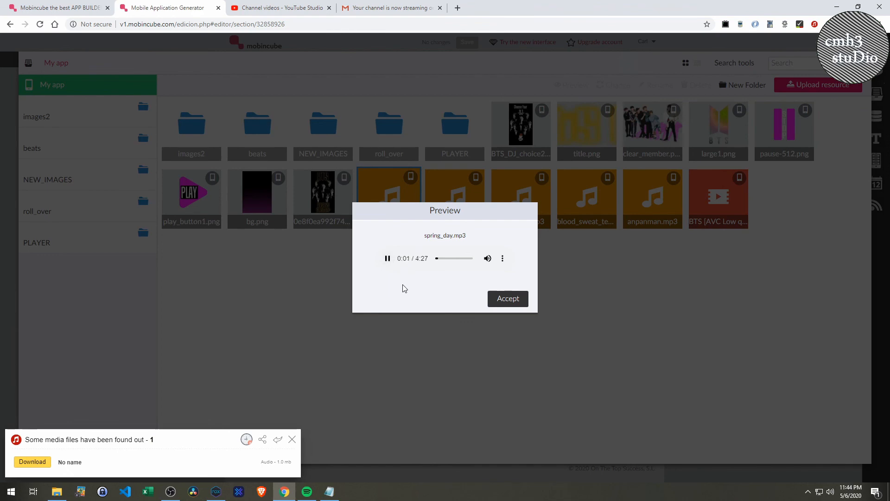
left_click(388, 259)
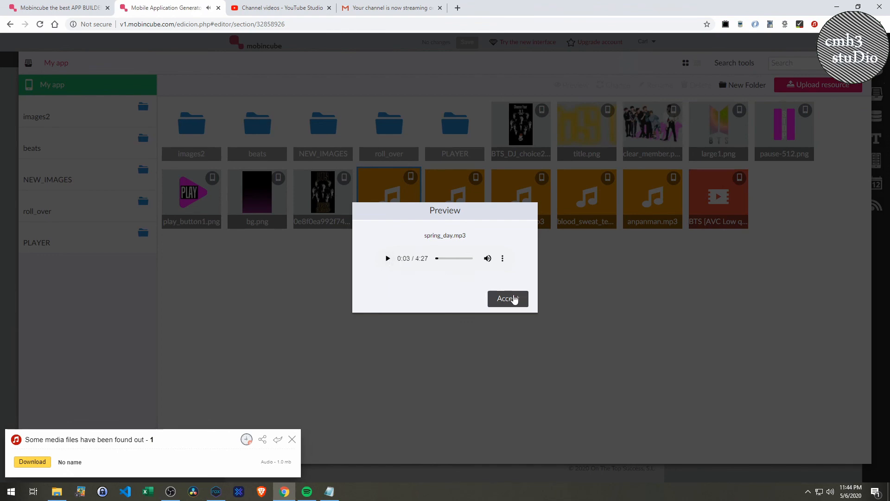
left_click(508, 299)
- Open the beats folder and play the preview of Simply HipHop.mp3
double_click(263, 144)
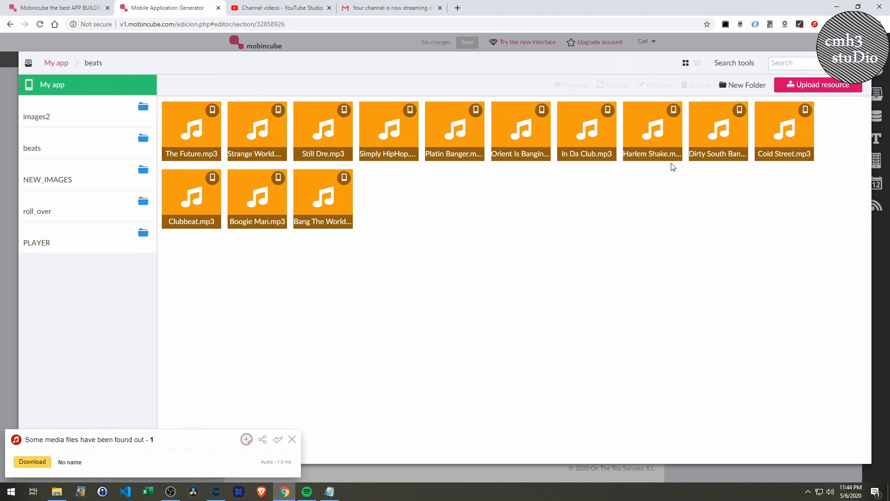
left_click(372, 153)
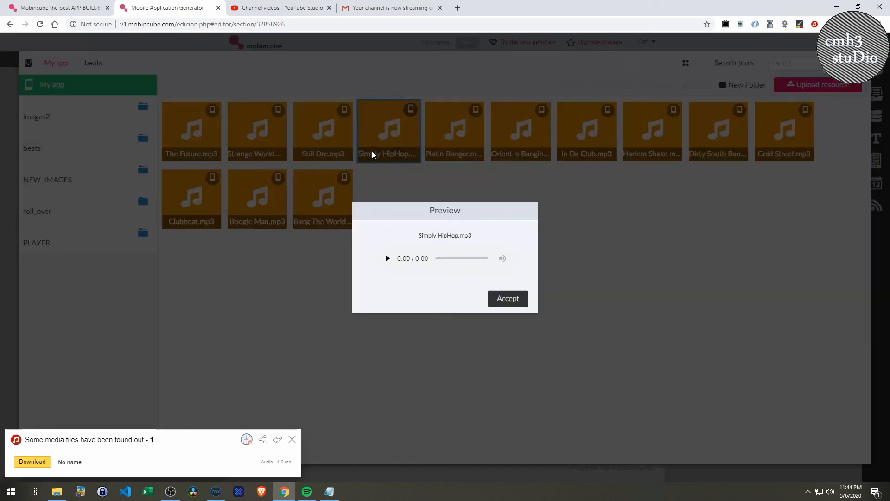
left_click(387, 259)
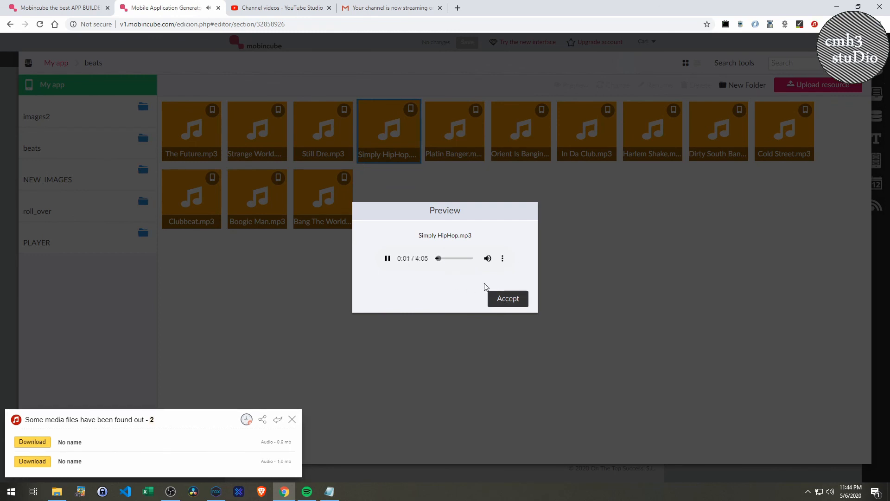
mouse_move(487, 258)
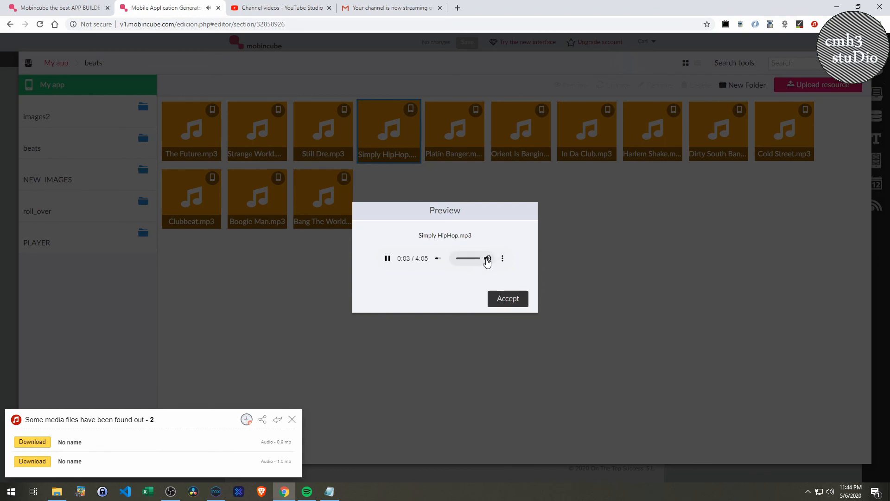
left_click(496, 299)
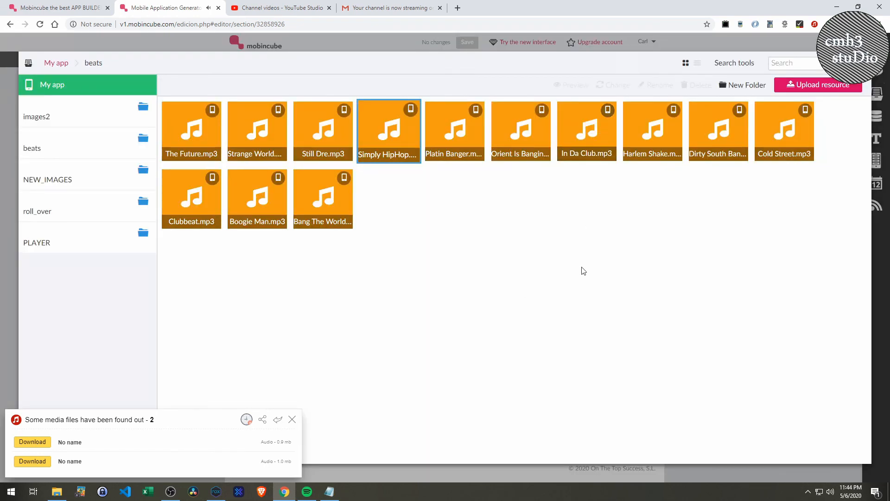
- Switch back to Nox, play the Simply Hip Hop beat, and open the Idol vocals screen in the app
left_click(216, 491)
left_click(642, 135)
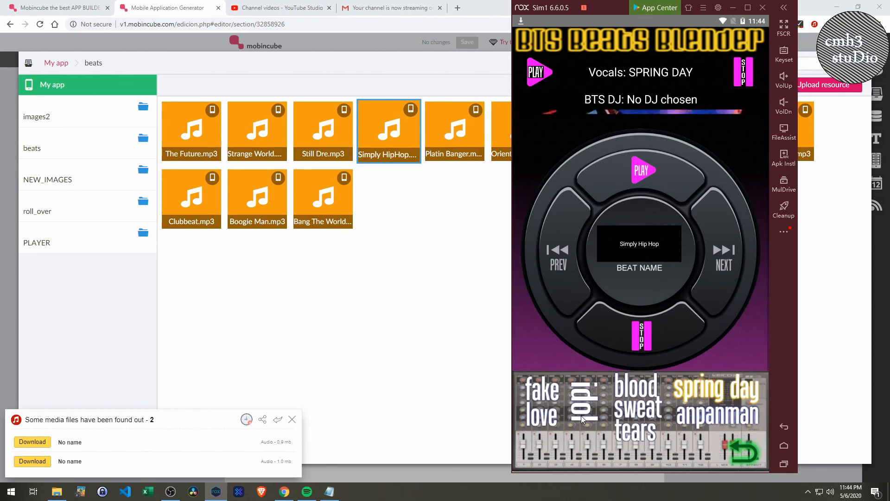
left_click(581, 416)
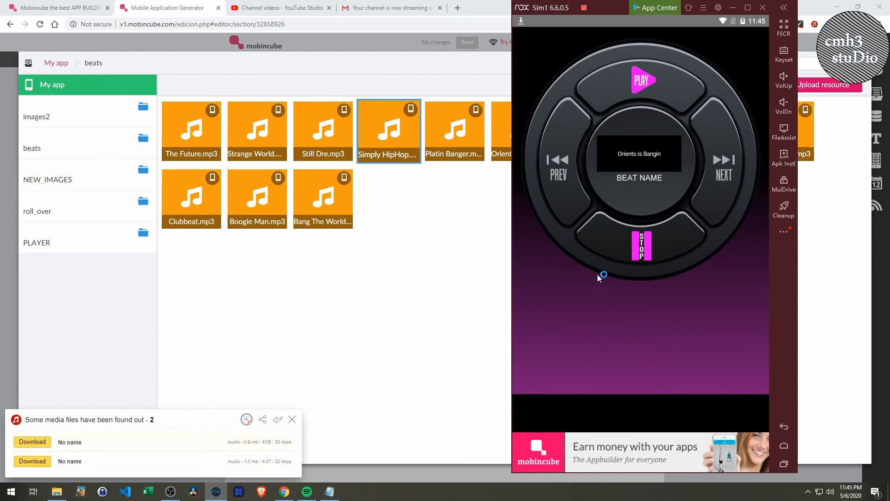
- Dismiss Chrome's media download popup, close the resource manager, and open the detail_1 view of the BLOOD2 screen
left_click(292, 419)
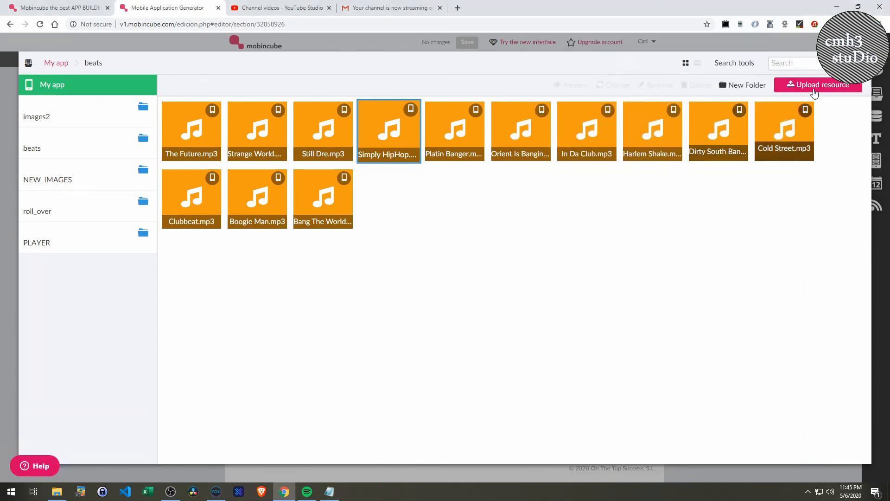
left_click(870, 52)
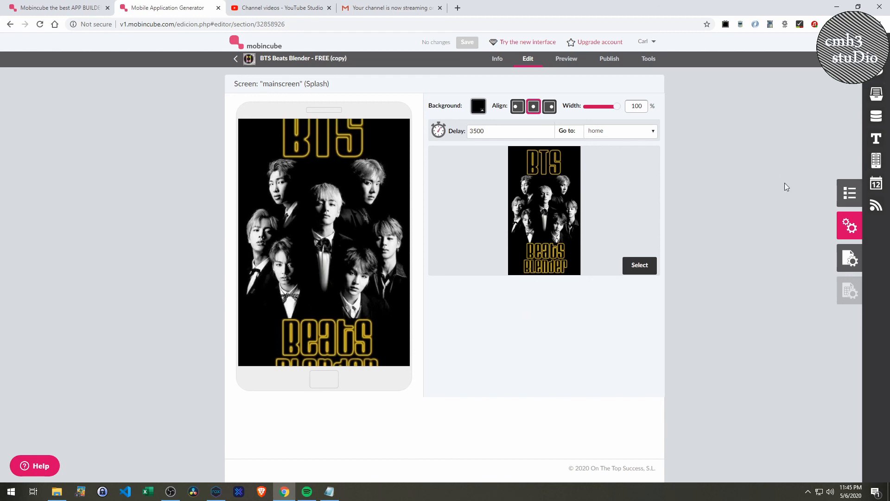
left_click(850, 193)
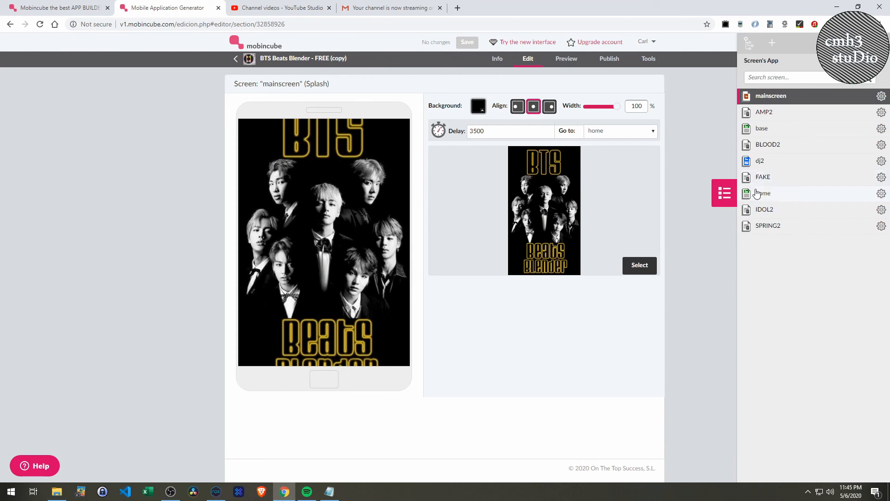
left_click(763, 148)
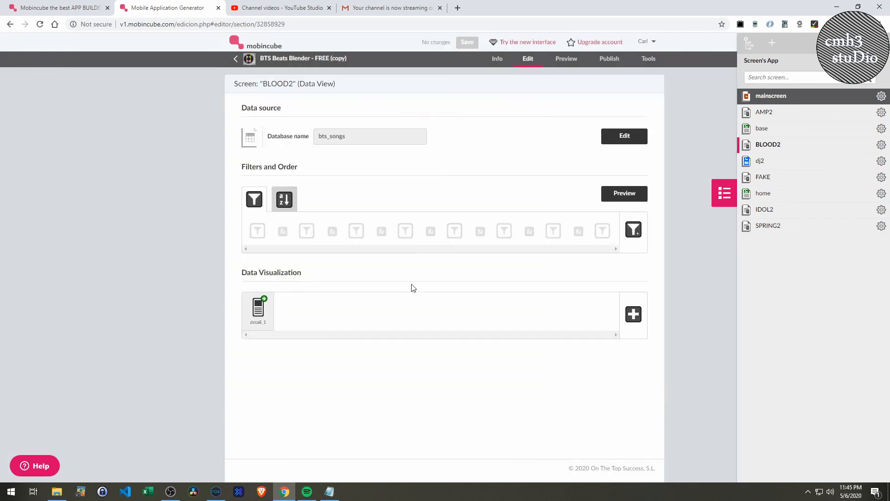
left_click(248, 317)
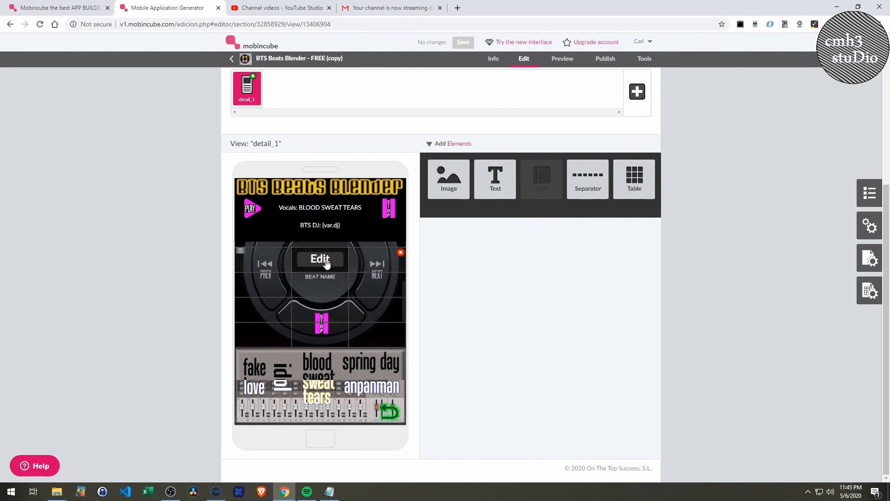
- Inspect the cell properties and actions of the three-cell table row holding the previous, title and next controls
left_click(377, 262)
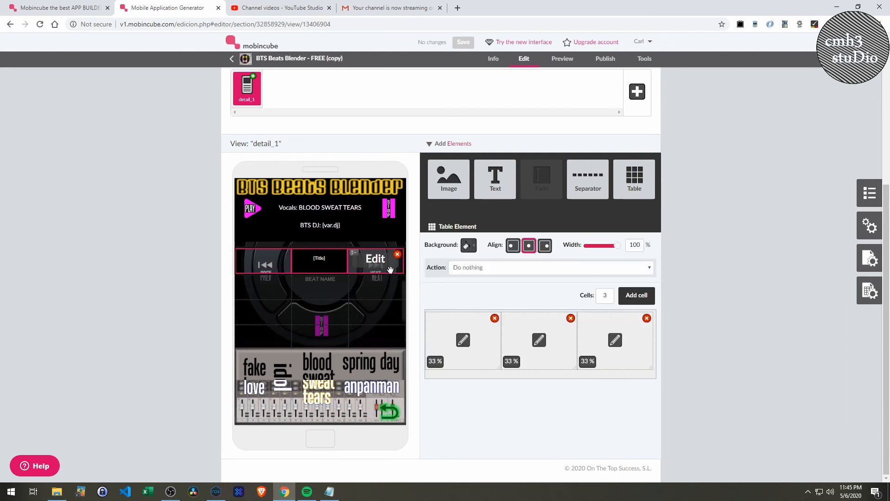
left_click(609, 345)
left_click(538, 347)
left_click(460, 344)
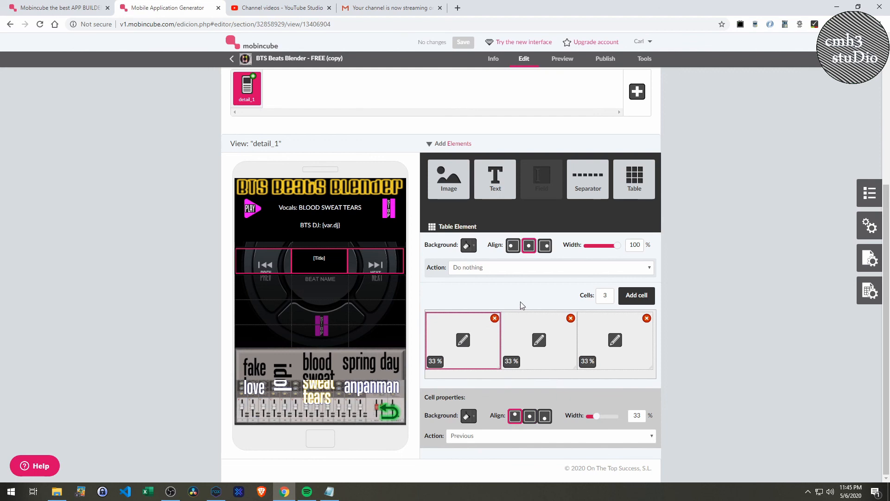